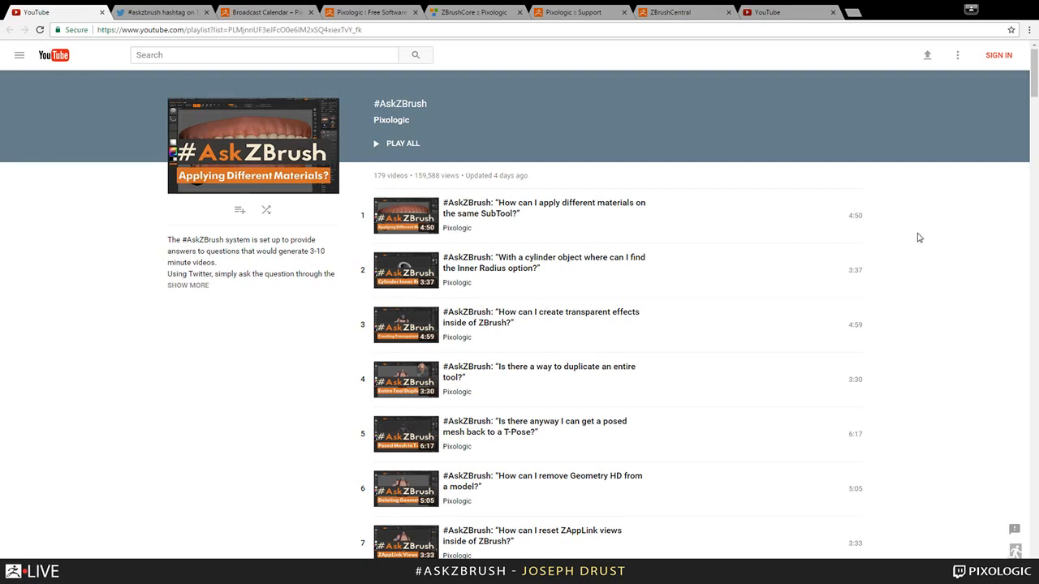
# - Look through the #AskZBrush video playlist on YouTube and return to the start of the list
pyautogui.scroll(-1, 916, 221)
pyautogui.scroll(1, 916, 220)
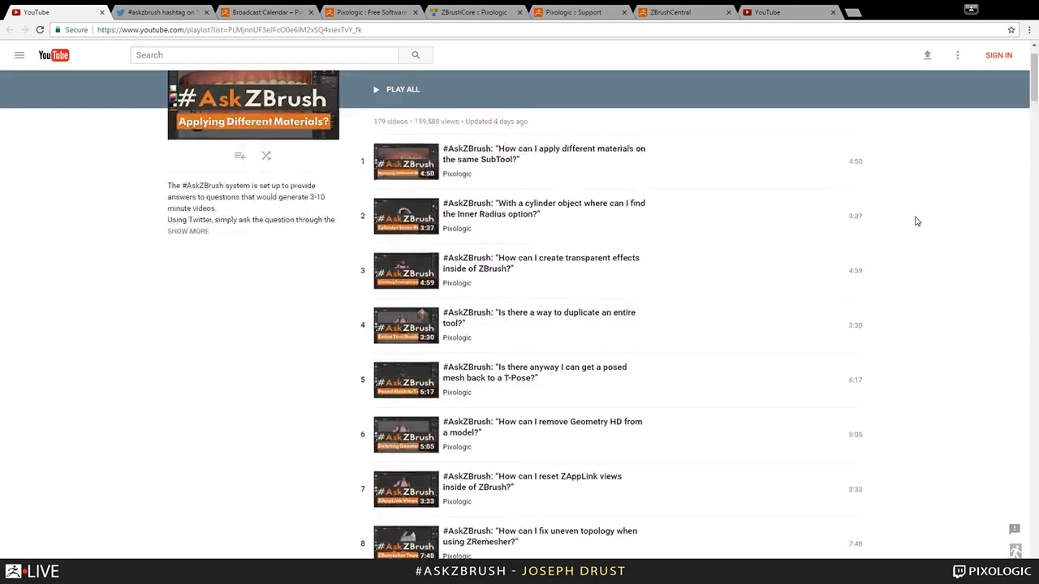
pyautogui.scroll(-3, 916, 220)
pyautogui.scroll(-10, 916, 221)
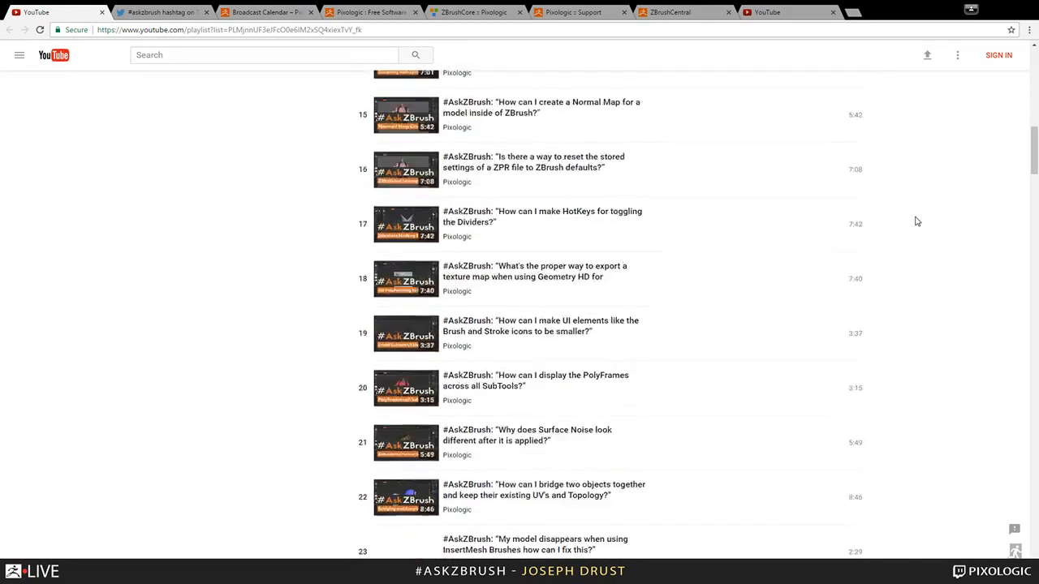
pyautogui.scroll(-8, 916, 220)
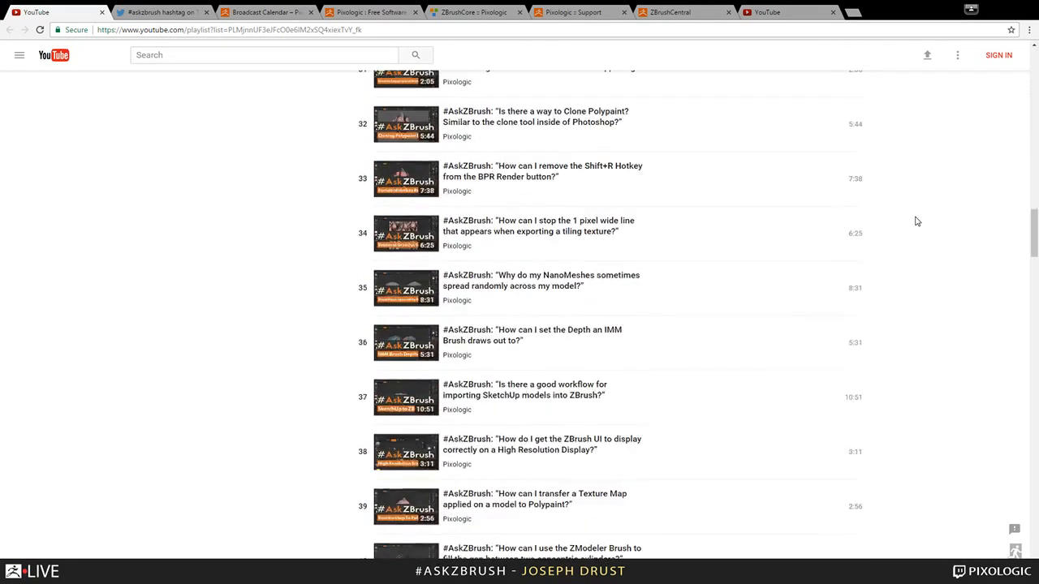
pyautogui.scroll(-6, 917, 221)
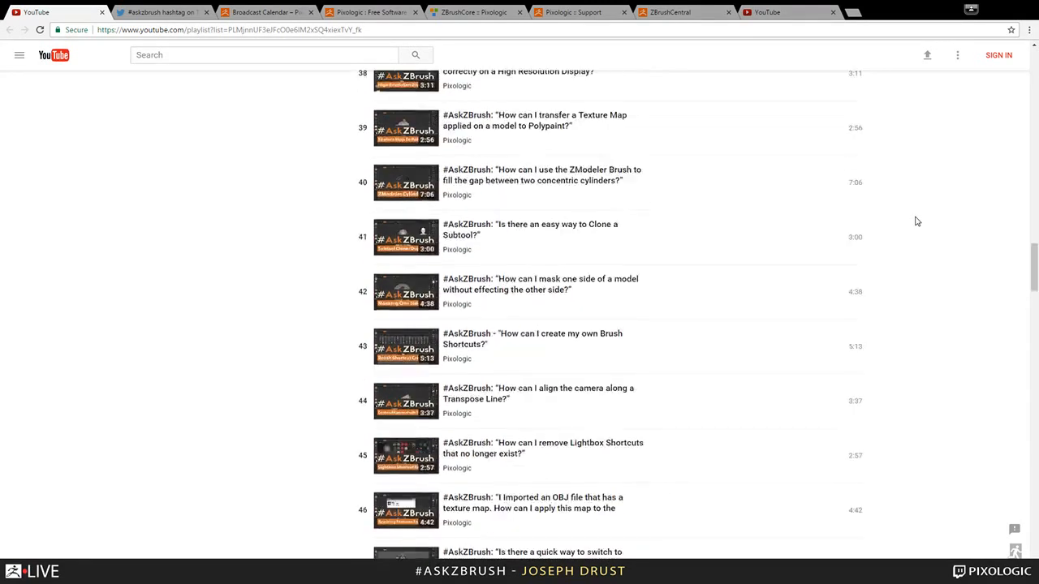
pyautogui.scroll(-6, 917, 220)
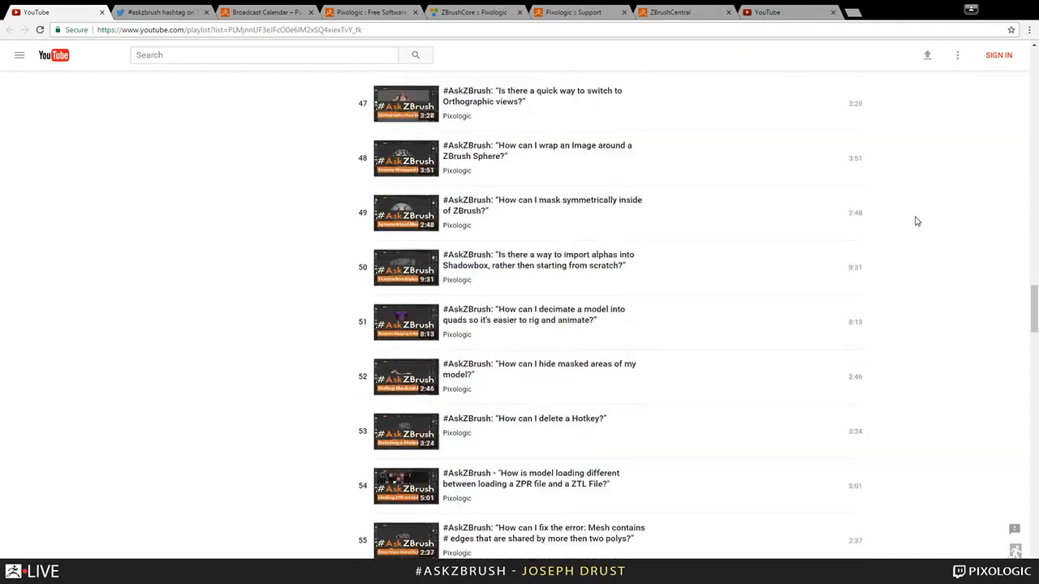
pyautogui.scroll(-7, 916, 221)
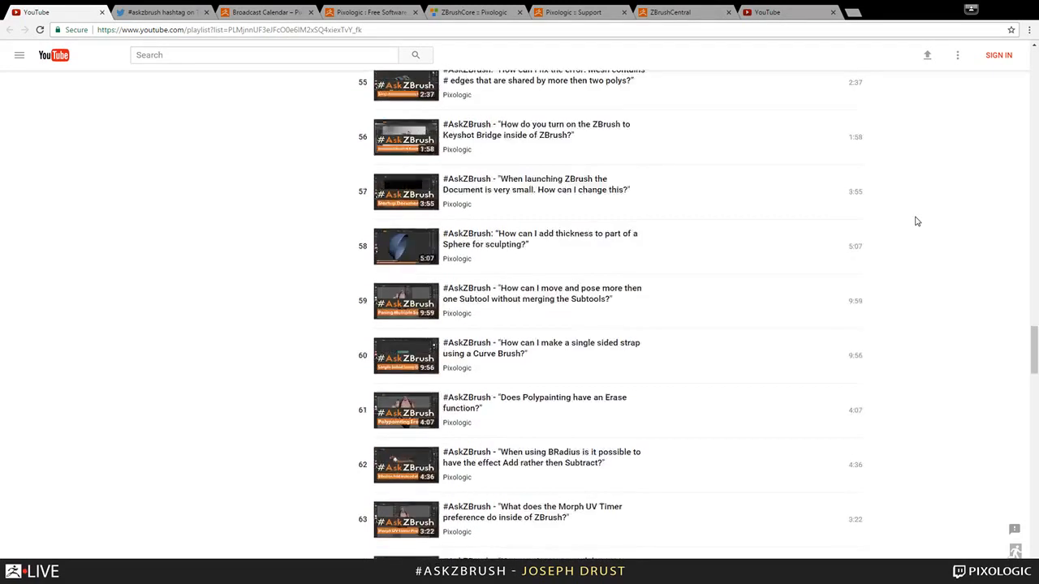
pyautogui.scroll(-6, 916, 221)
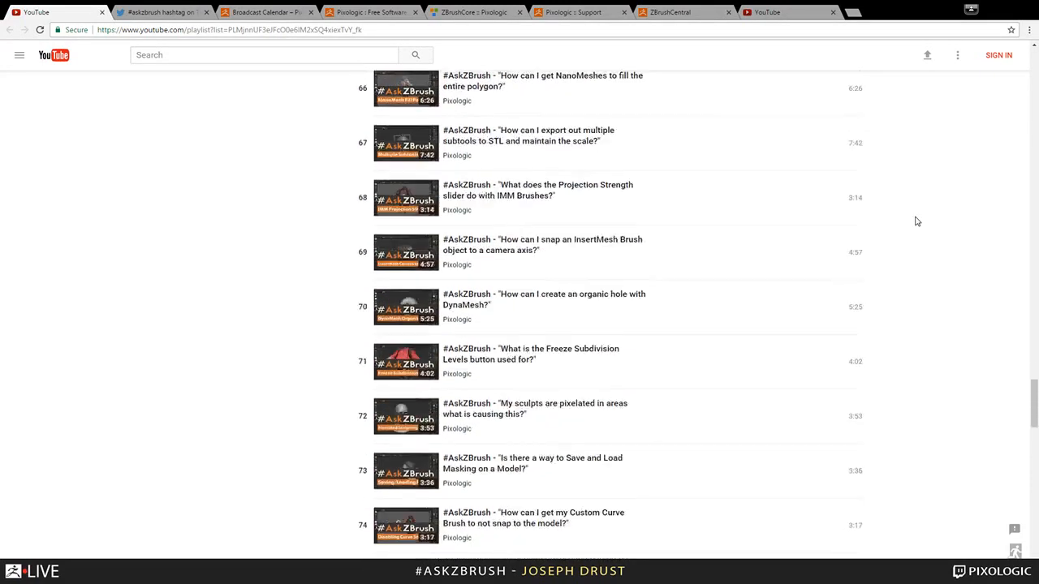
pyautogui.scroll(-6, 916, 221)
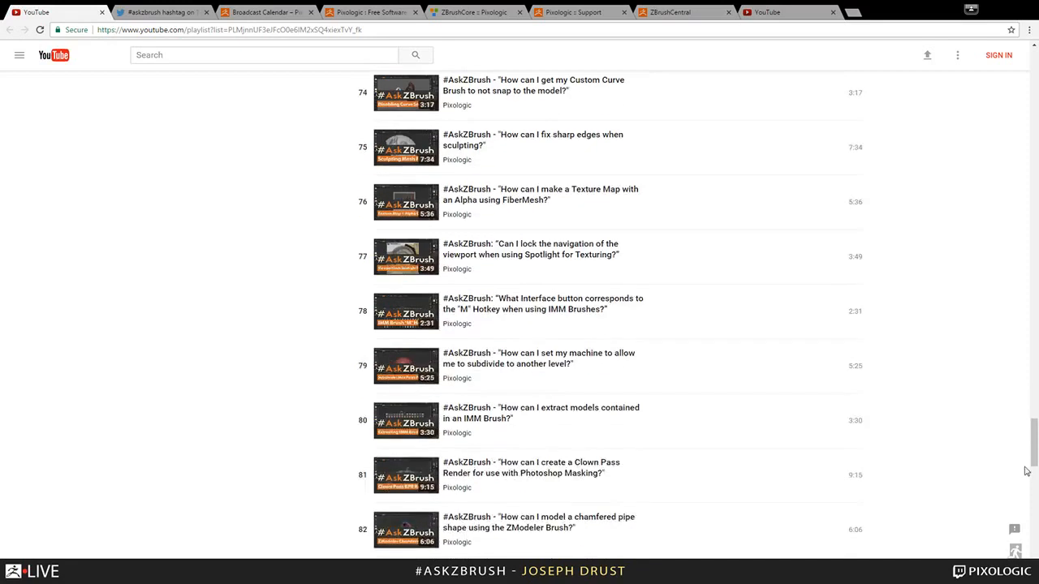
pyautogui.moveTo(1035, 461); pyautogui.dragTo(1035, 89)
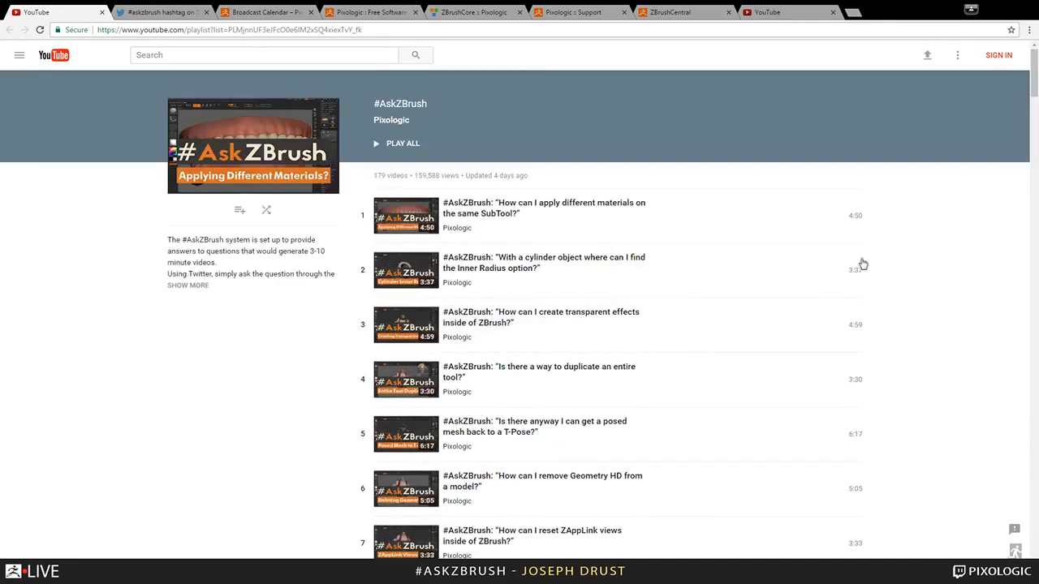
# - Bring up the #askzbrush hashtag feed on Twitter and look through the latest questions
pyautogui.click(146, 12)
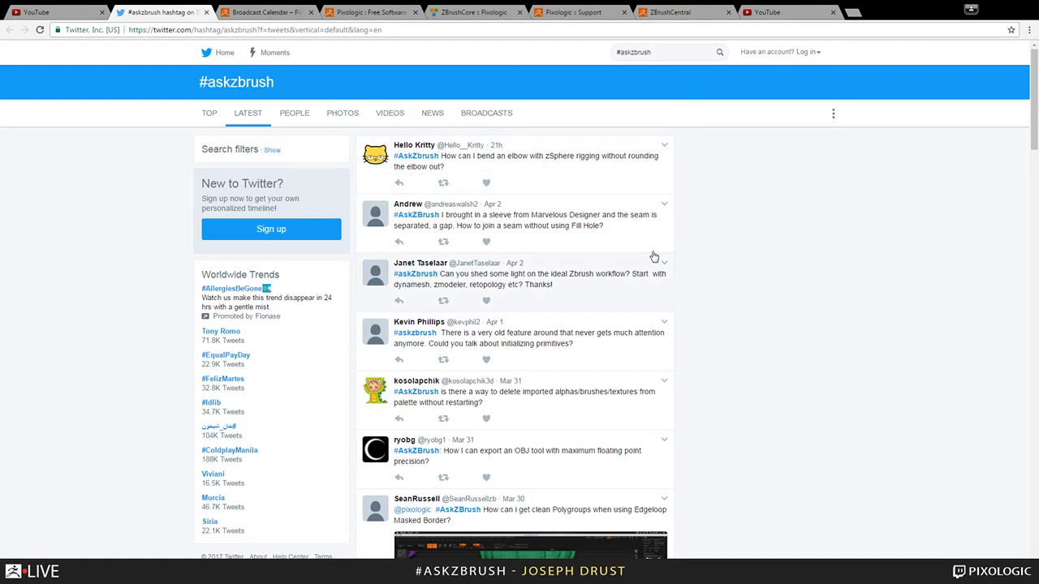
pyautogui.scroll(-1, 782, 300)
pyautogui.scroll(1, 771, 292)
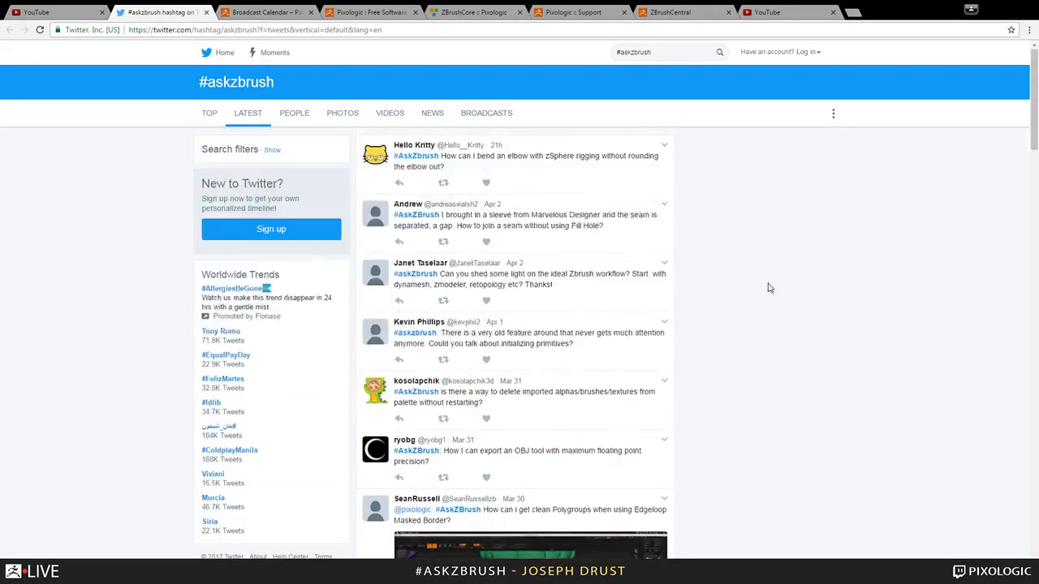
pyautogui.scroll(-7, 760, 249)
pyautogui.scroll(-2, 762, 250)
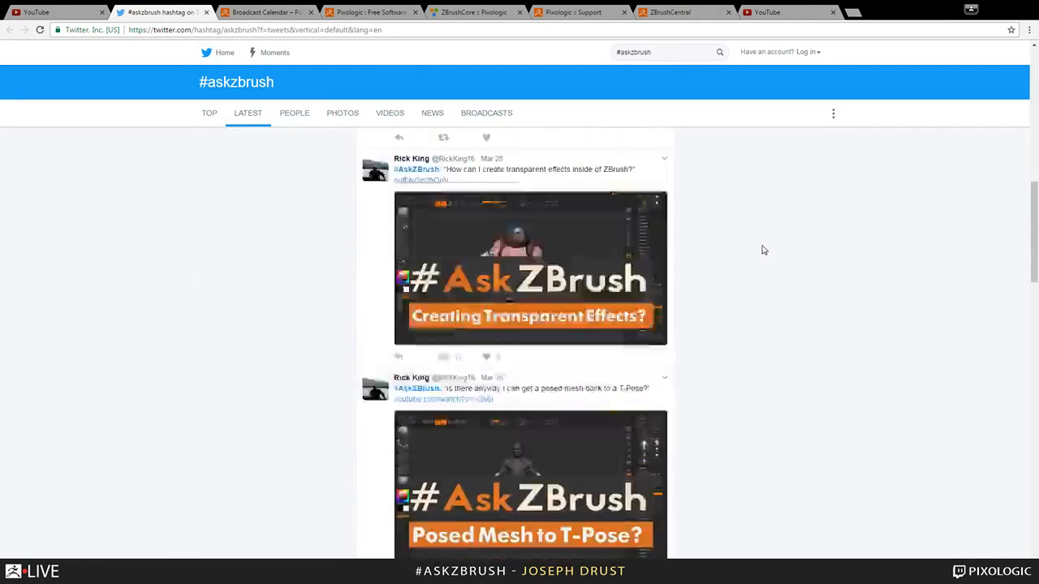
pyautogui.scroll(8, 762, 250)
pyautogui.scroll(2, 762, 250)
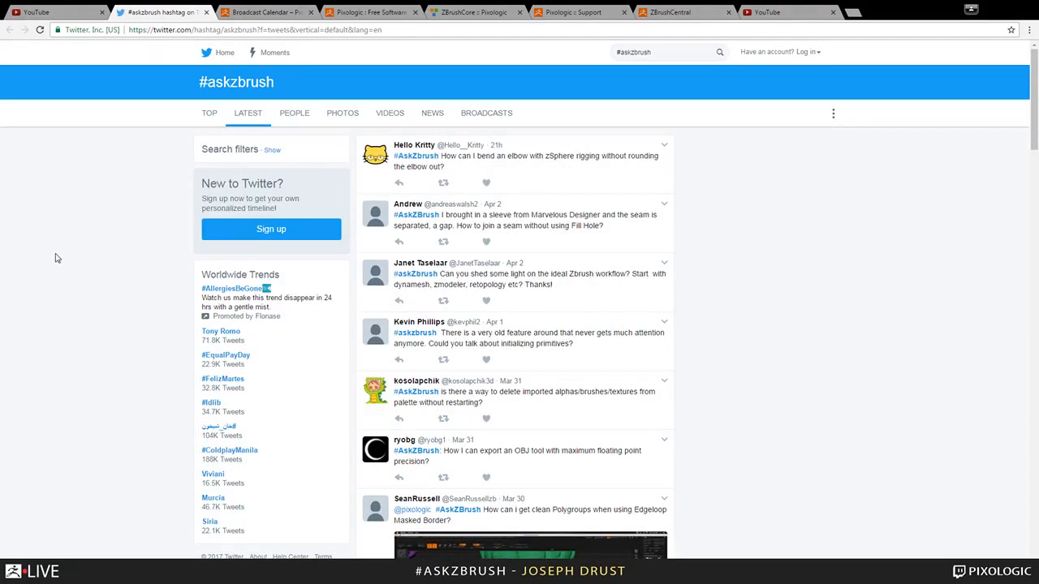
# - Bring up Pixologic's Broadcast Calendar and look over the April 2017 schedule
pyautogui.click(262, 11)
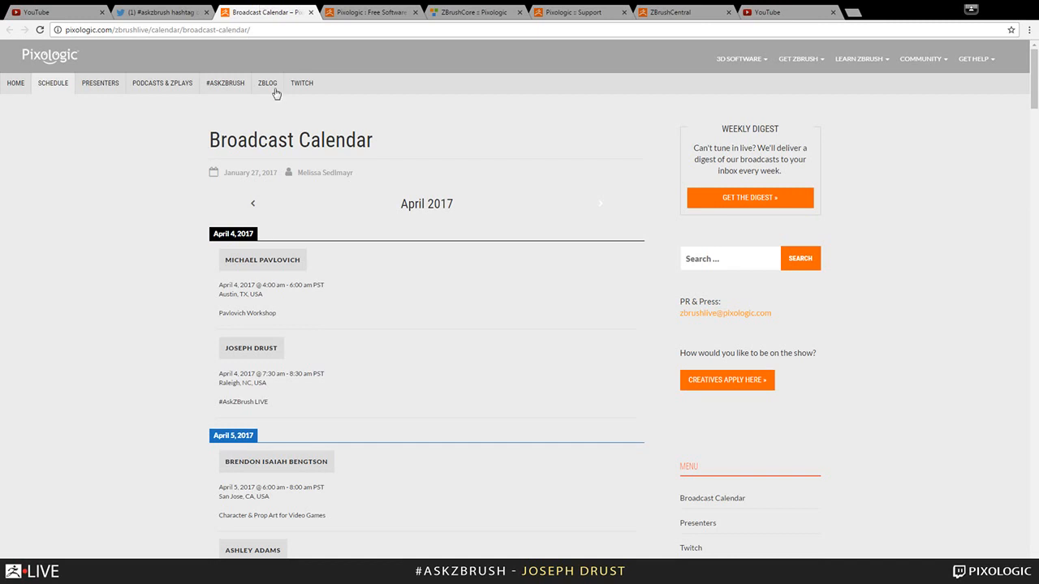
pyautogui.scroll(-2, 374, 246)
pyautogui.scroll(2, 483, 350)
# - Bring up Pixologic's Free Trial page and show the ZBrush 4R7 45-day trial section
pyautogui.click(404, 10)
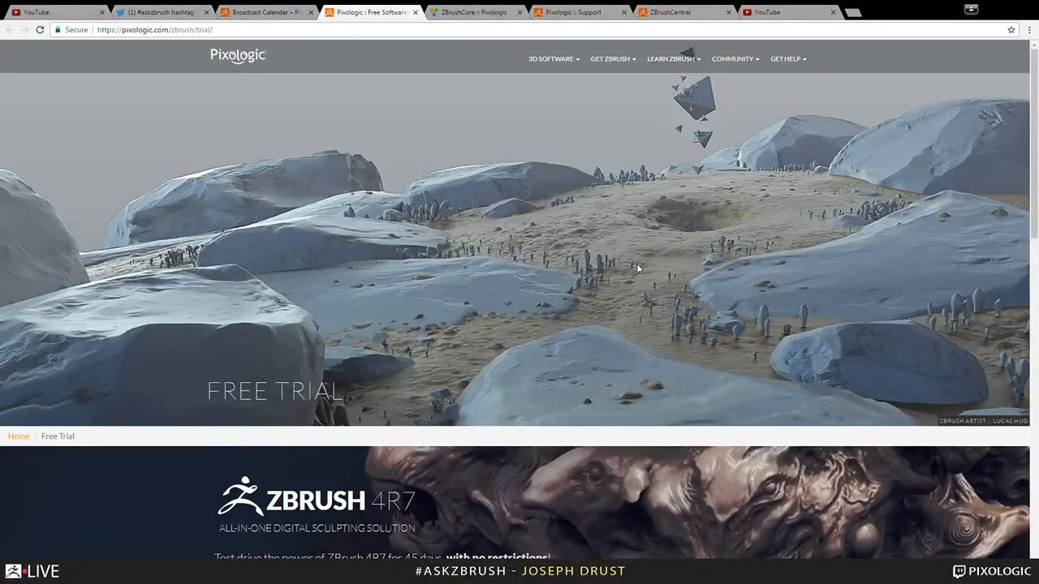
pyautogui.scroll(-2, 636, 269)
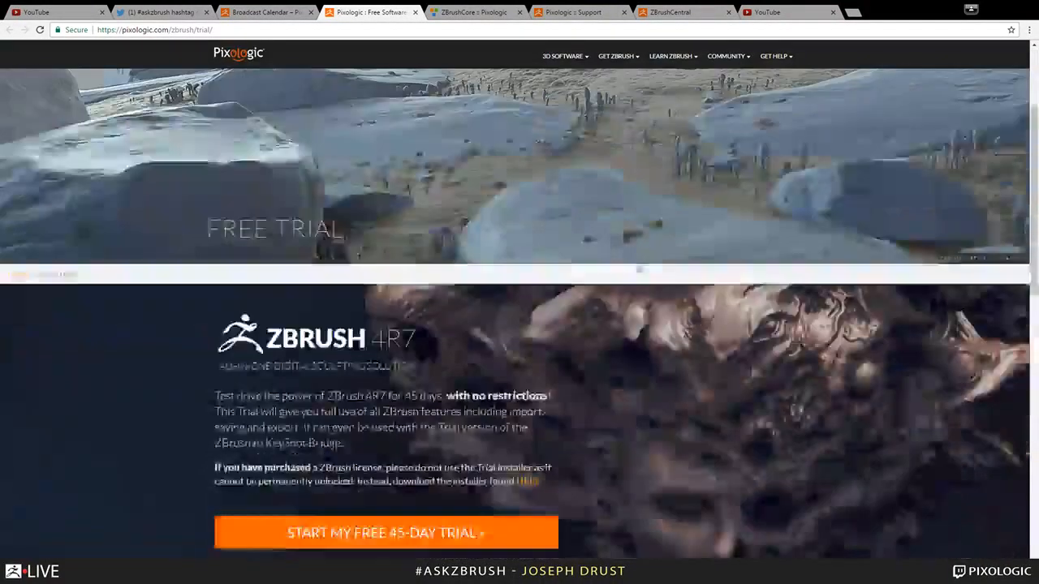
pyautogui.scroll(-2, 638, 268)
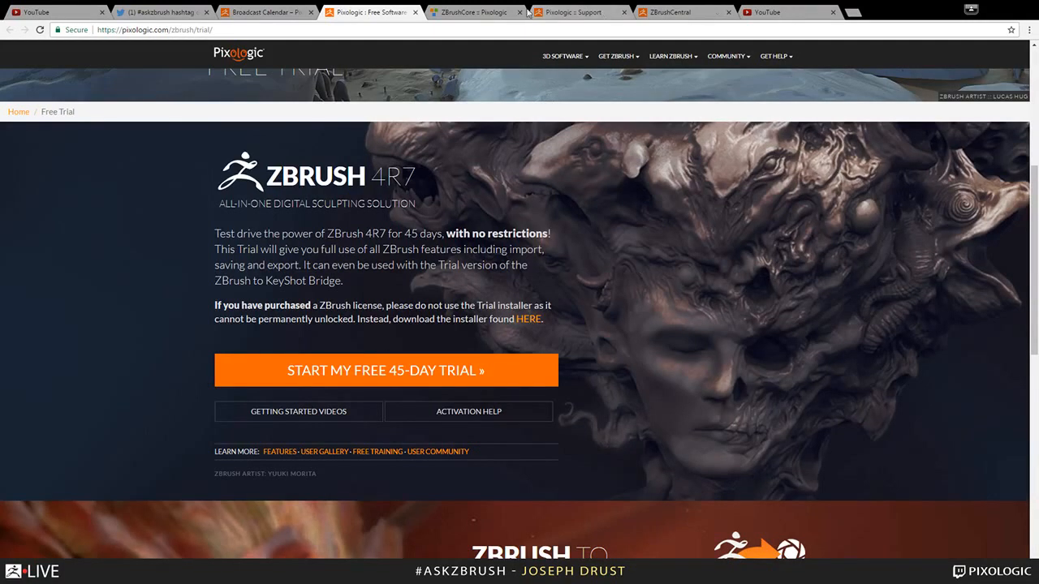
# - Show the ZBrushCore home page, and open the Knowledgebase on the Pixologic support site
pyautogui.click(482, 13)
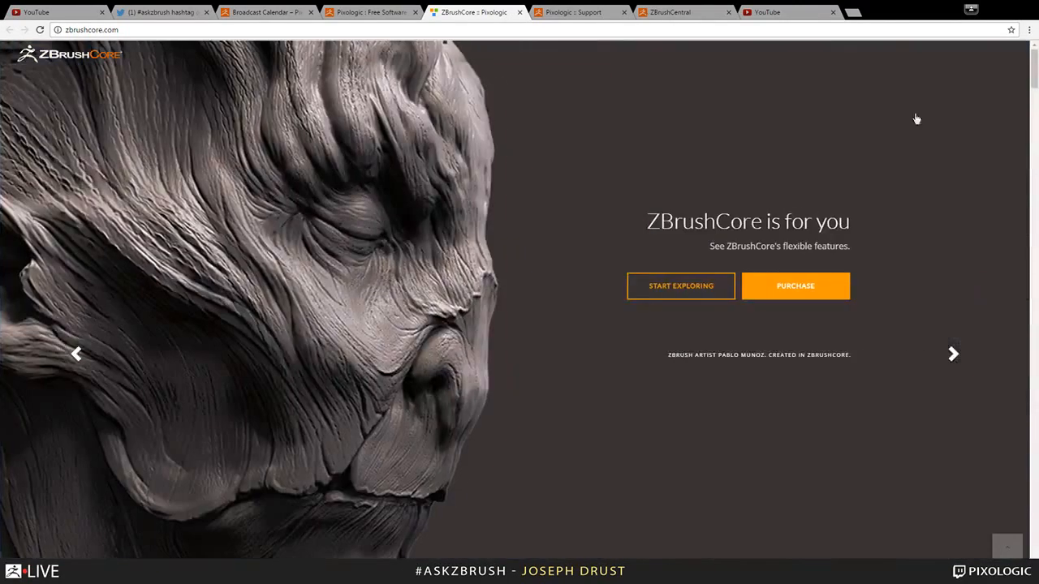
pyautogui.click(562, 13)
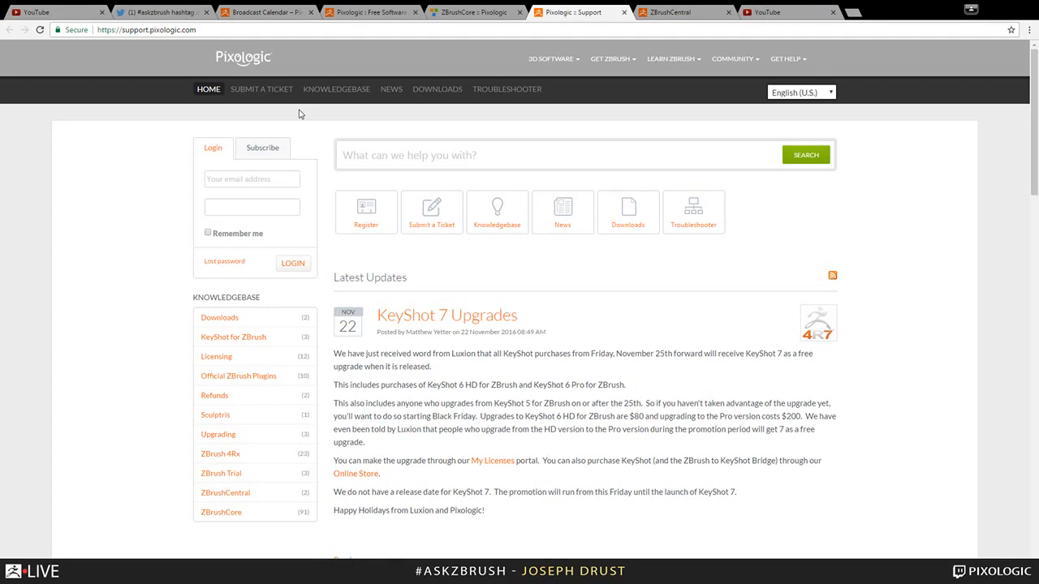
pyautogui.click(334, 92)
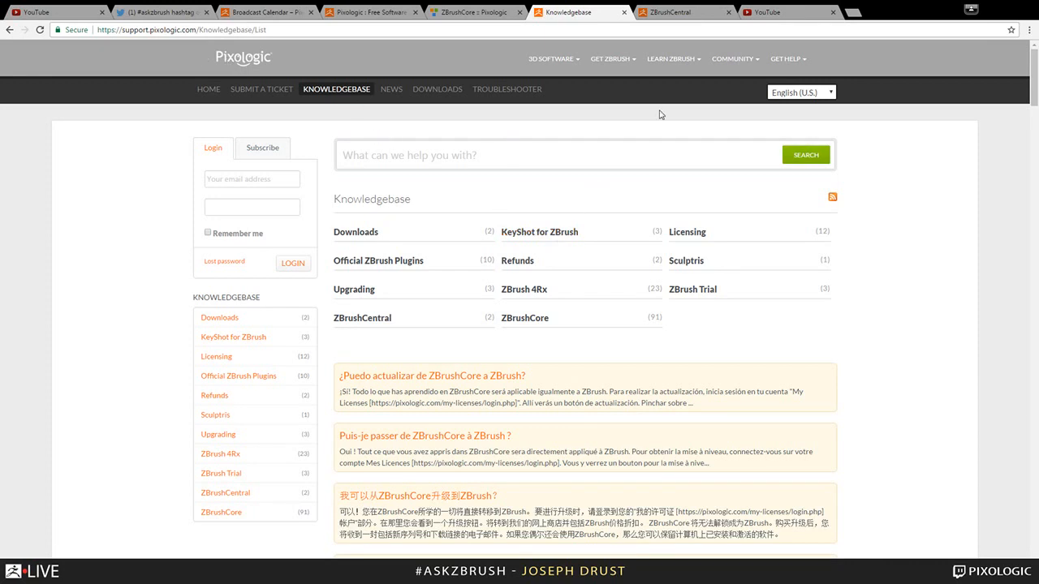
# - Bring up the ZBrushCentral site and look through its forum list down to the Support section
pyautogui.click(676, 13)
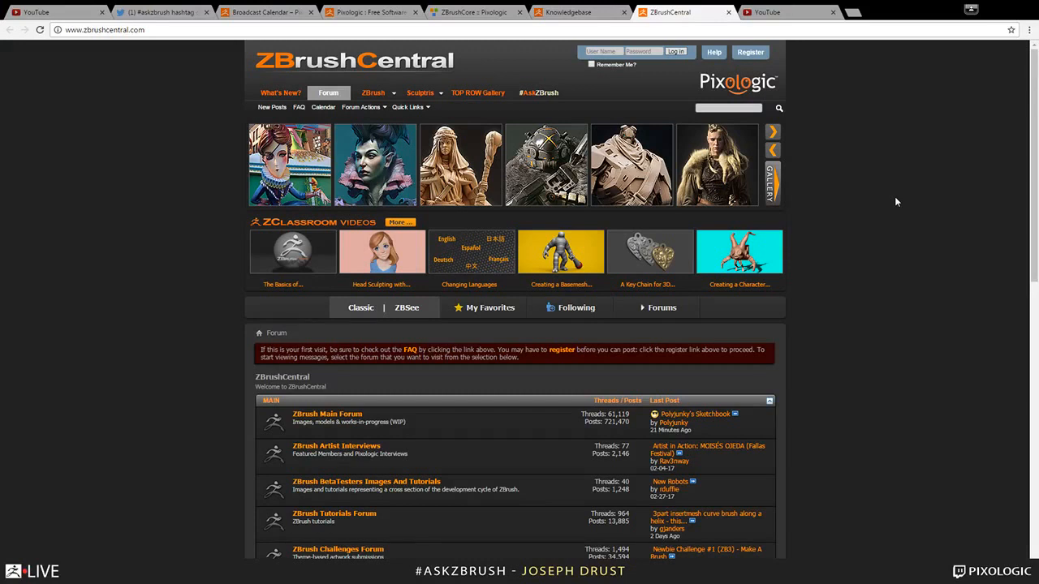
pyautogui.scroll(-2, 837, 247)
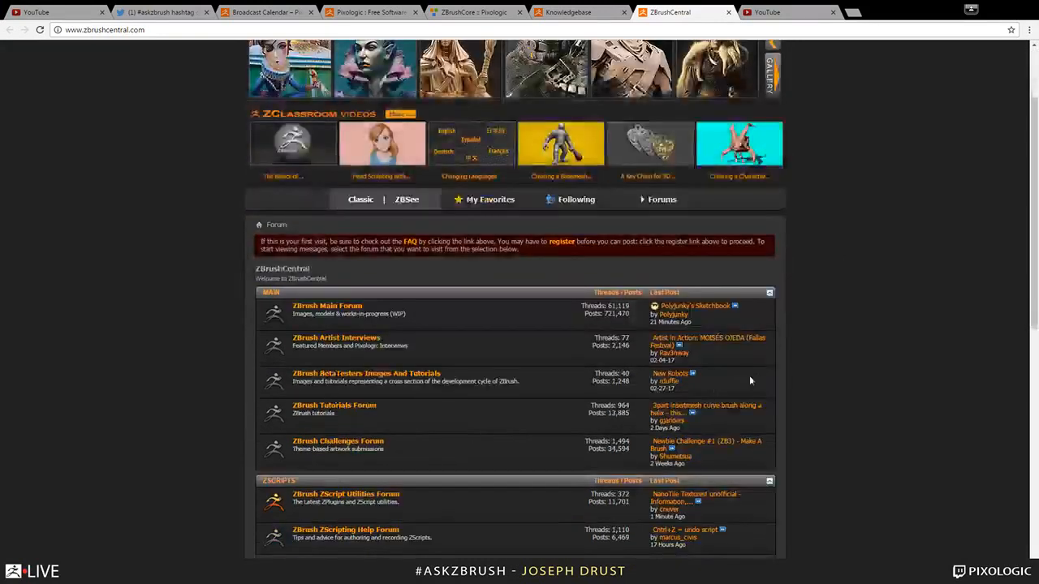
pyautogui.scroll(-1, 751, 380)
pyautogui.scroll(-2, 749, 378)
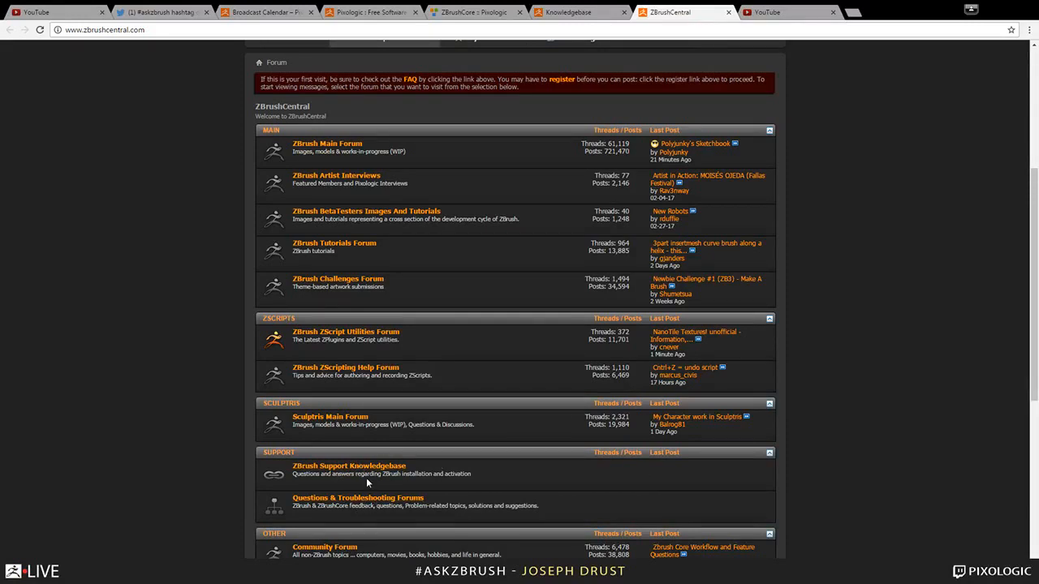
pyautogui.scroll(2, 482, 313)
pyautogui.scroll(3, 541, 314)
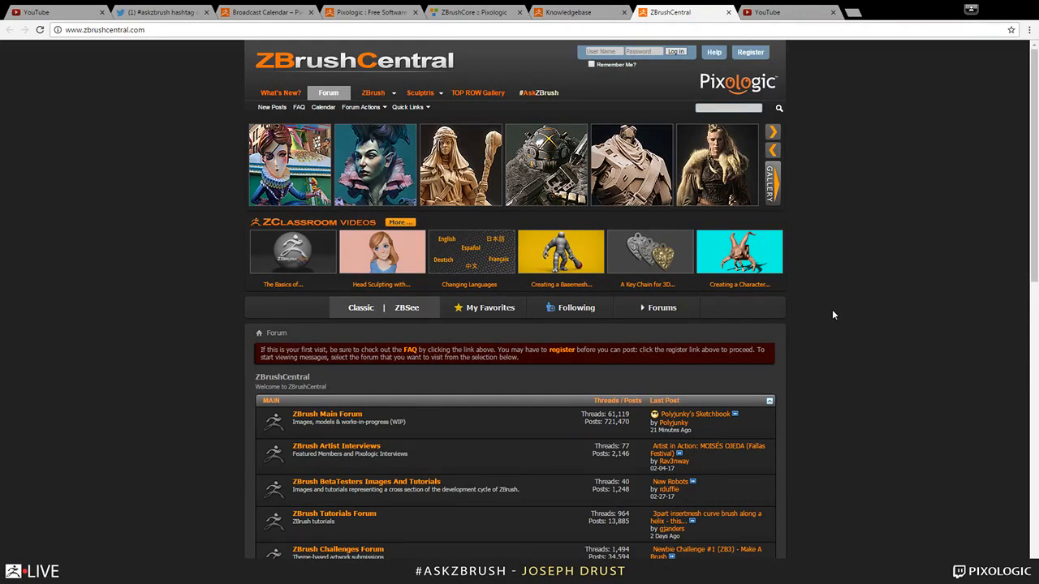
# - Show the ZBrush Webinar Series playlist on YouTube and return to the Broadcast Calendar page
pyautogui.click(789, 11)
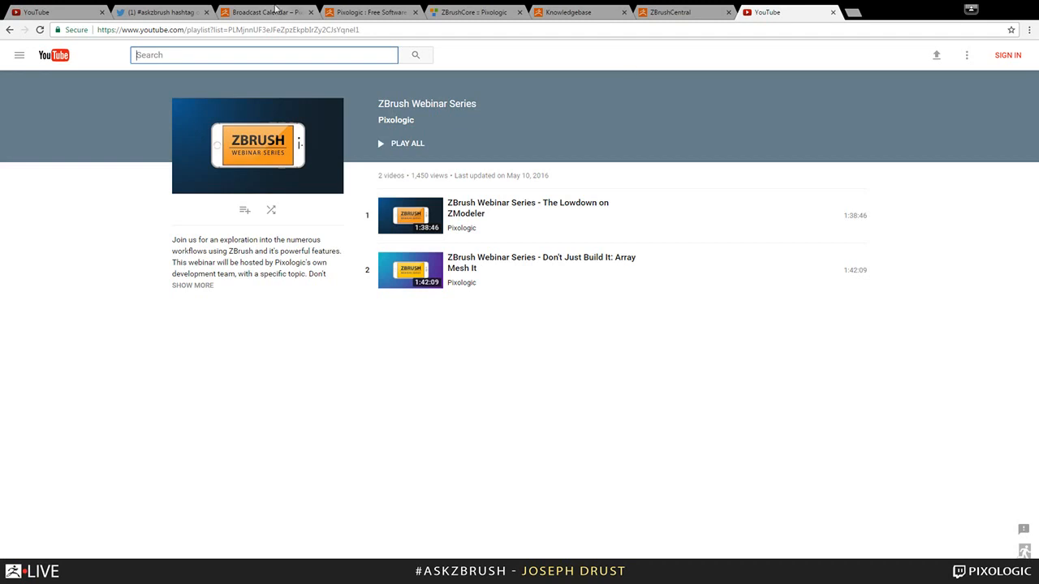
pyautogui.click(268, 12)
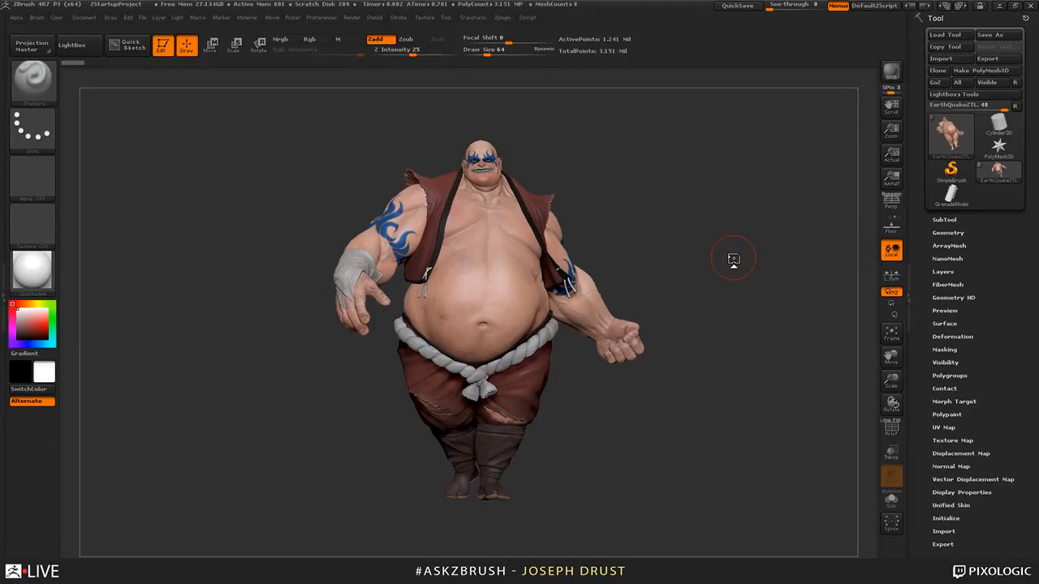
# - In ZBrush, compare the EarthQuake and GrenadeModel tools by alternating between them, ending on EarthQuake
pyautogui.moveTo(717, 262); pyautogui.dragTo(707, 262)
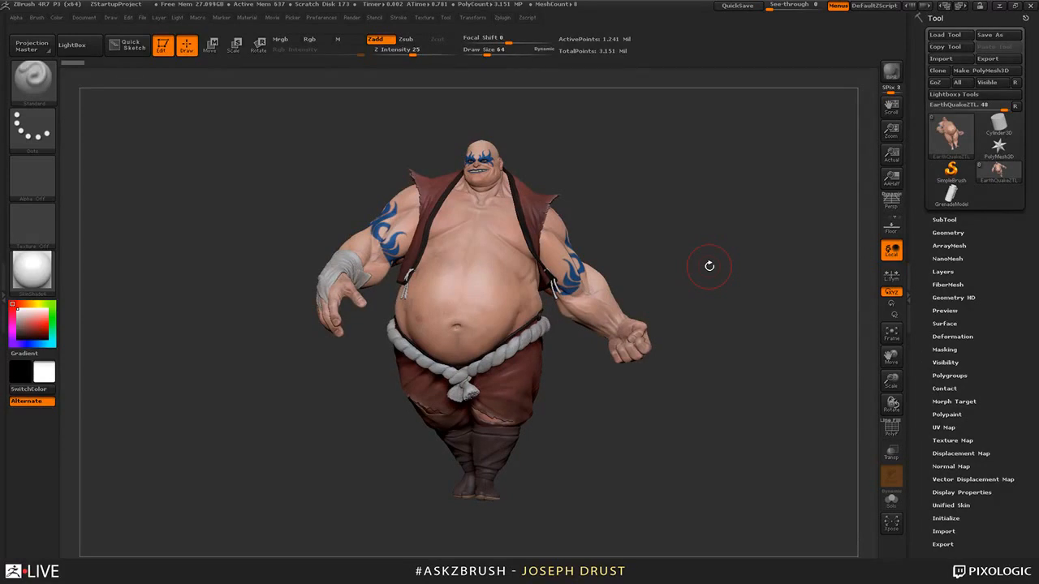
pyautogui.click(951, 195)
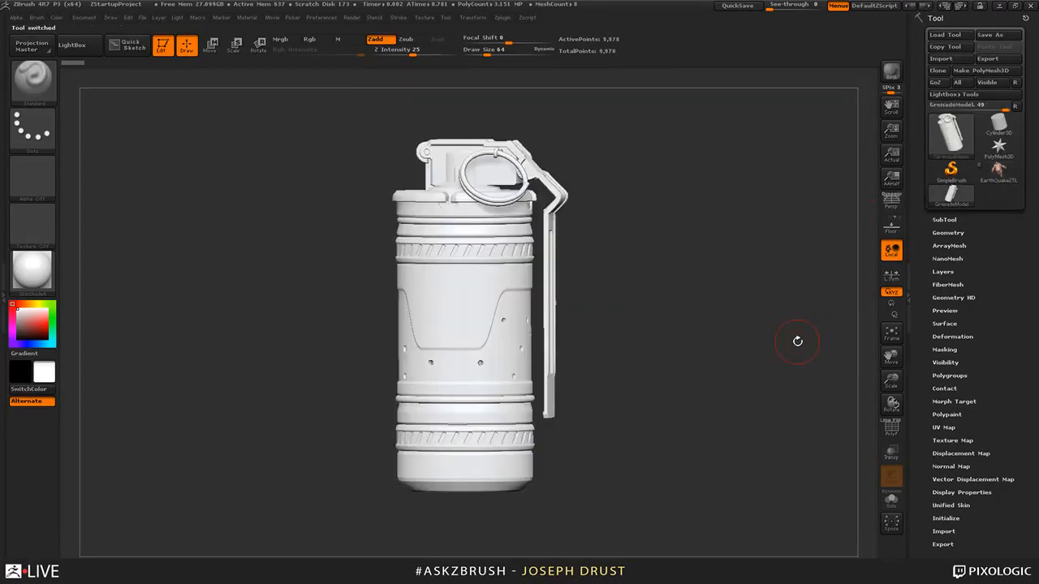
pyautogui.click(998, 170)
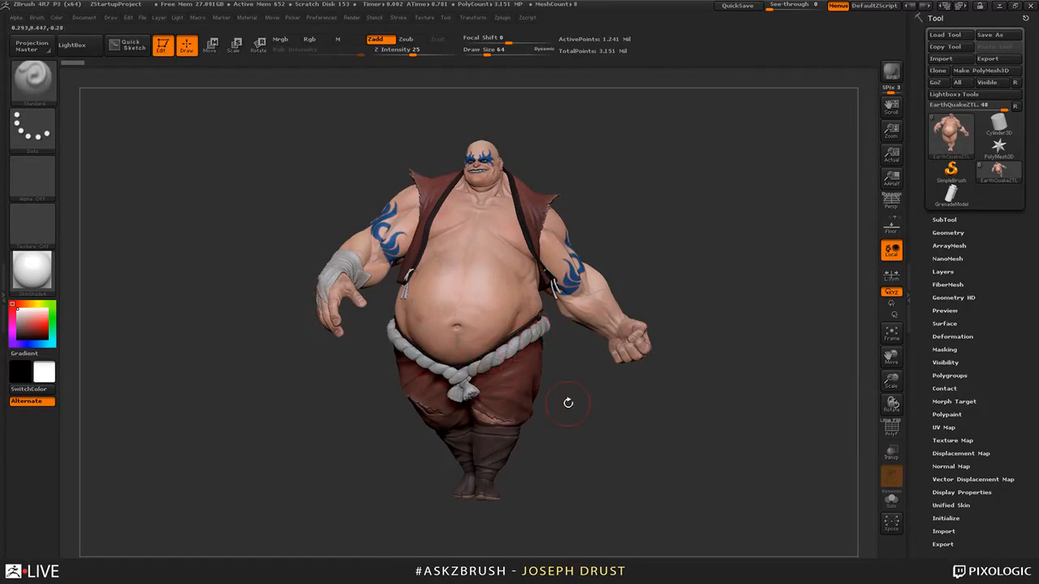
pyautogui.click(950, 195)
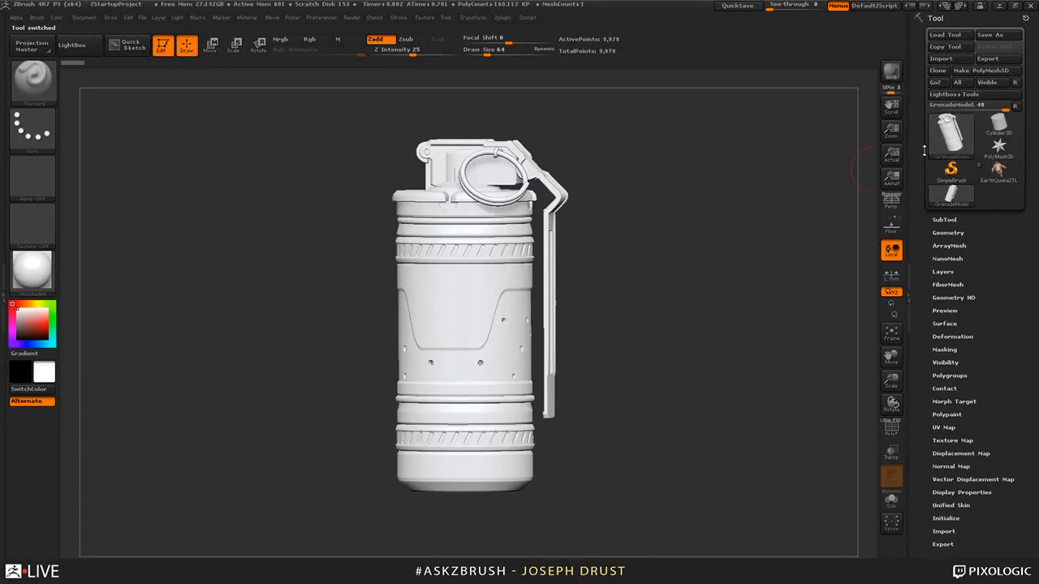
pyautogui.click(998, 171)
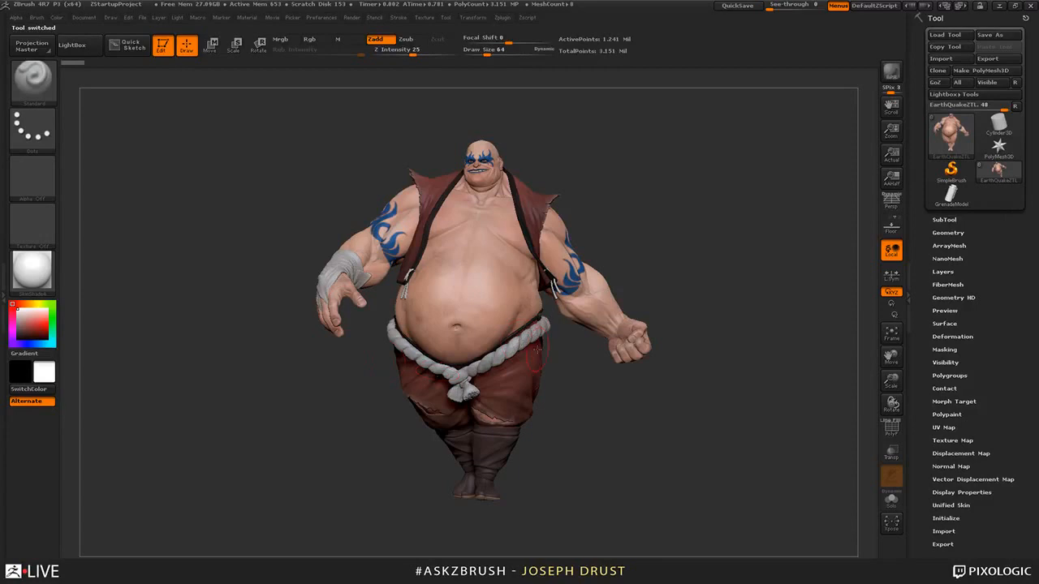
# - Make GrenadeModel the active tool with its polyframe display turned on, and expand its SubTool settings
pyautogui.moveTo(948, 198)
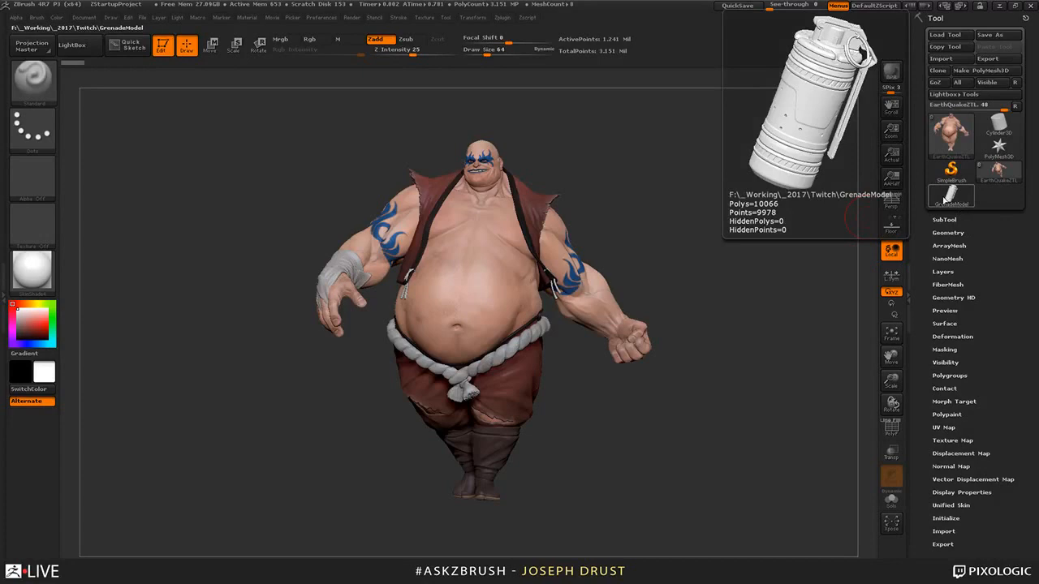
pyautogui.click(949, 201)
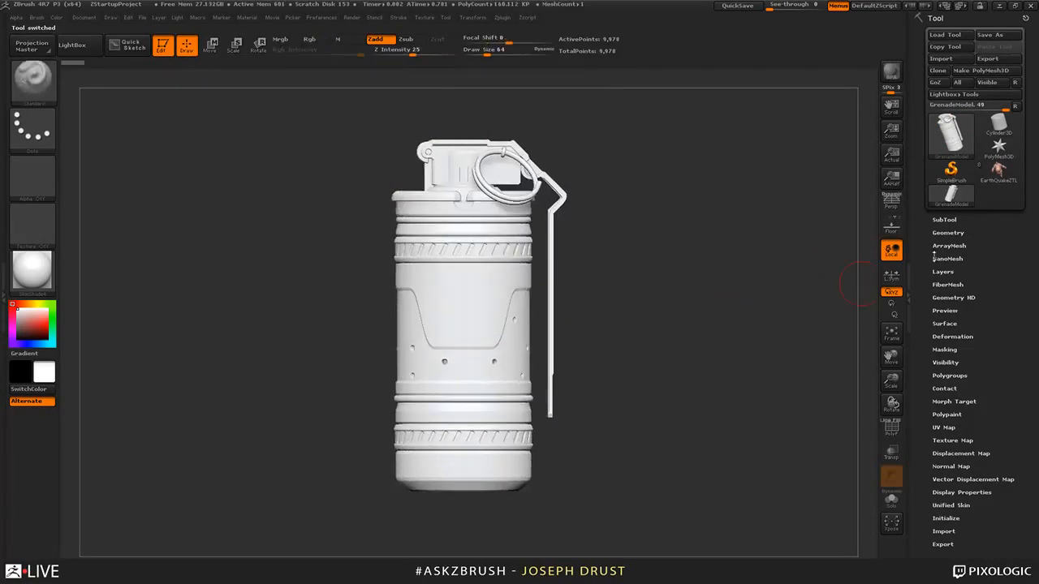
pyautogui.click(890, 432)
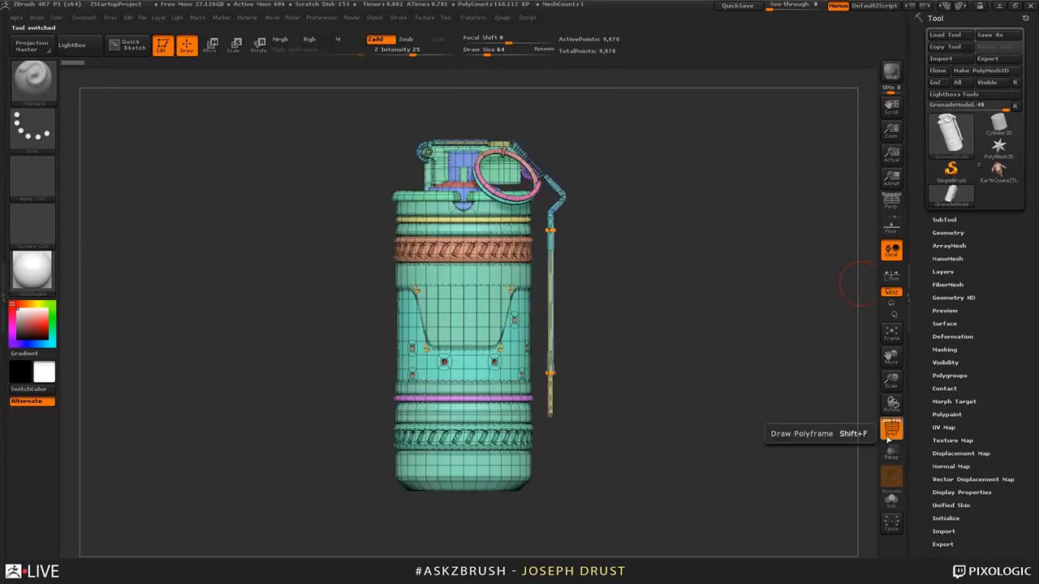
pyautogui.click(943, 220)
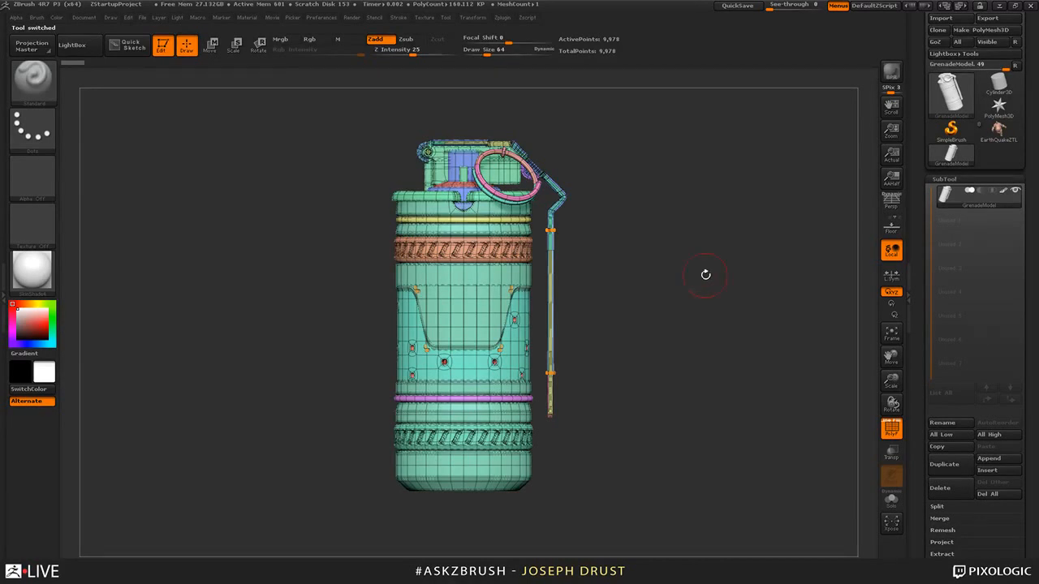
# - Hide the grenade's polyframe and compare its shape with dynamic subdivision smoothing off and on
pyautogui.moveTo(710, 293); pyautogui.dragTo(756, 333)
pyautogui.hotkey('shift', 'd')
pyautogui.click(891, 428)
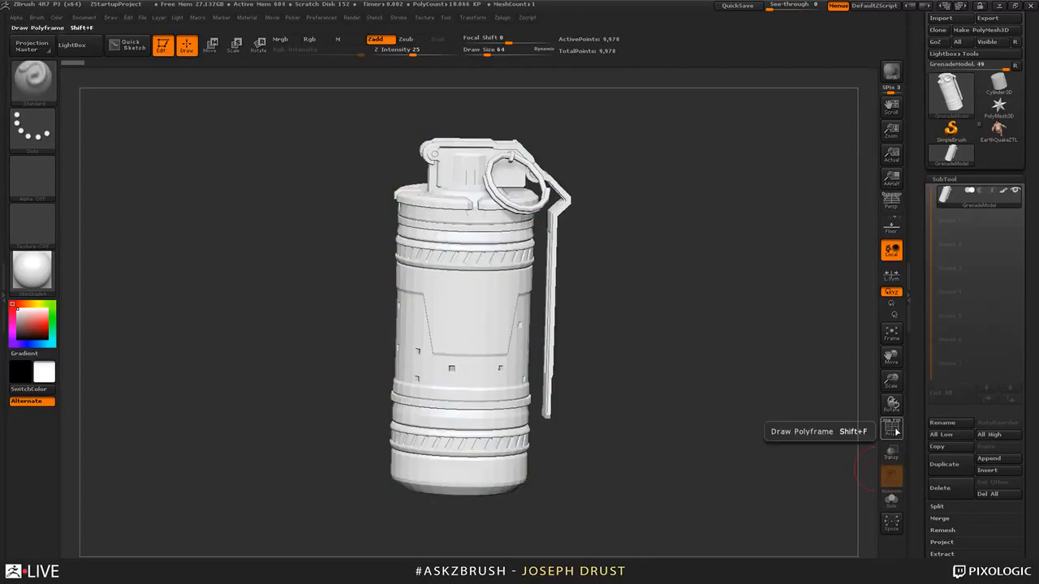
pyautogui.moveTo(819, 381); pyautogui.dragTo(772, 377)
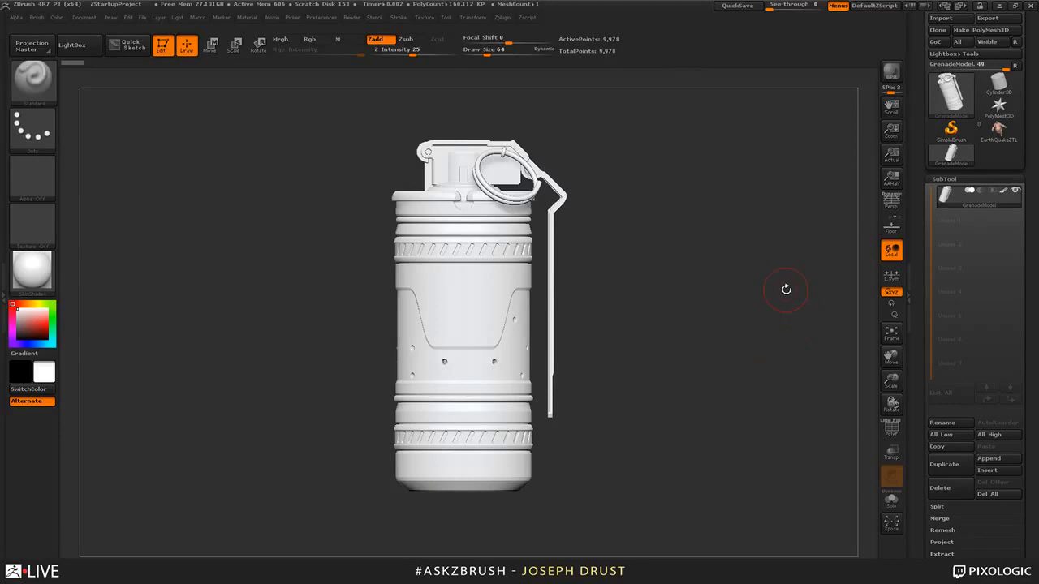
pyautogui.moveTo(784, 286)
pyautogui.mouseDown()
pyautogui.moveTo(778, 341)
pyautogui.moveTo(773, 302)
pyautogui.mouseUp()
# - Create a new InsertMesh brush from the grenade model
pyautogui.click(41, 17)
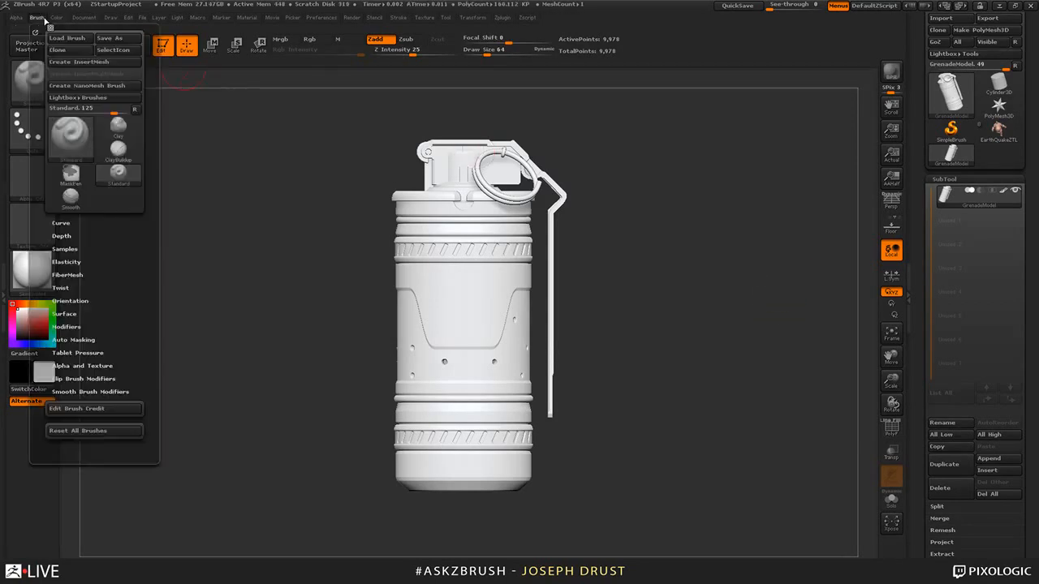
pyautogui.click(103, 62)
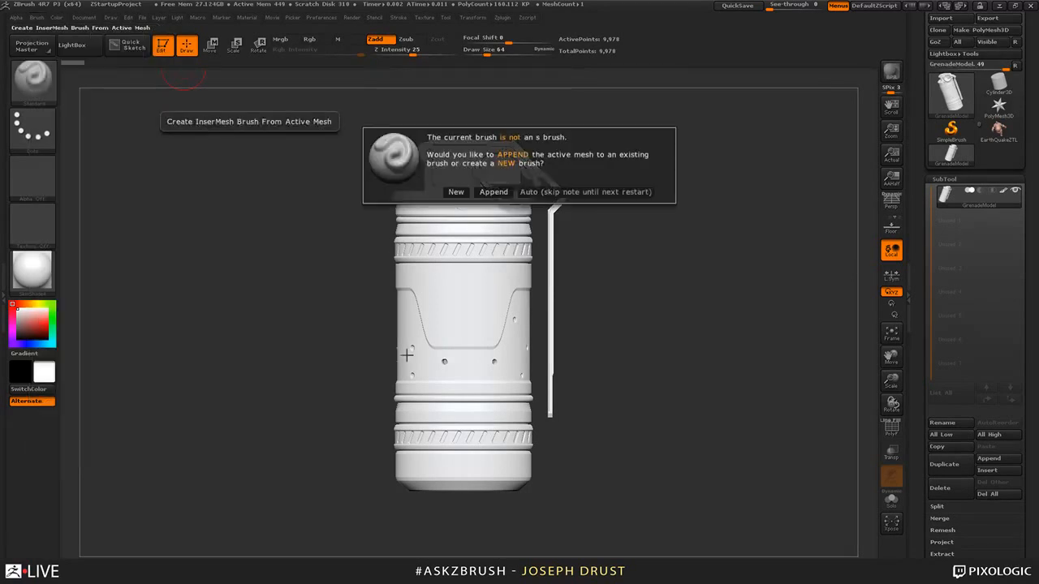
pyautogui.click(456, 191)
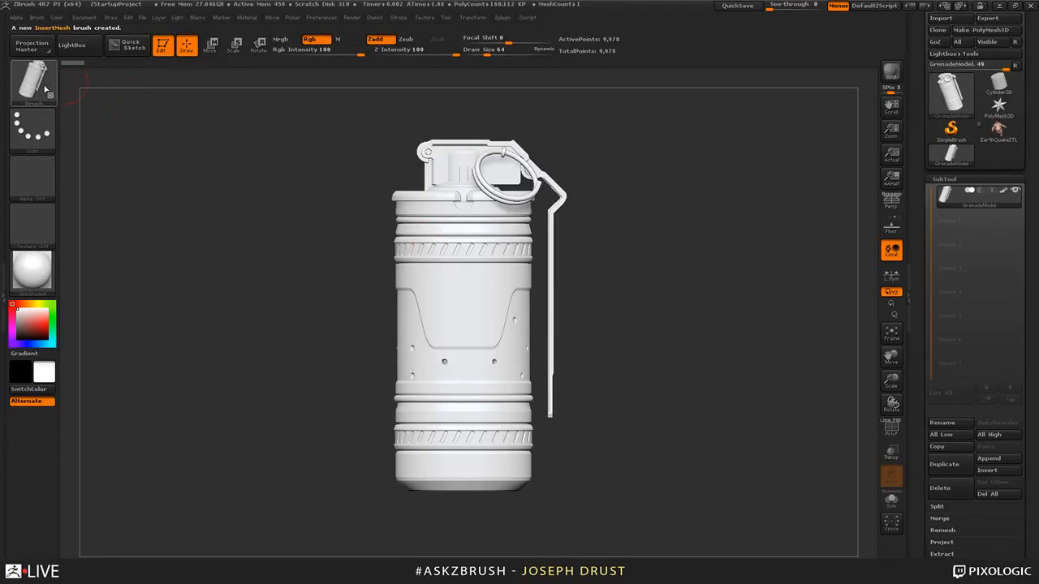
pyautogui.moveTo(50, 91)
# - Make EarthQuake the active tool and delete the lower subdivision levels of its body in the Geometry settings
pyautogui.click(998, 128)
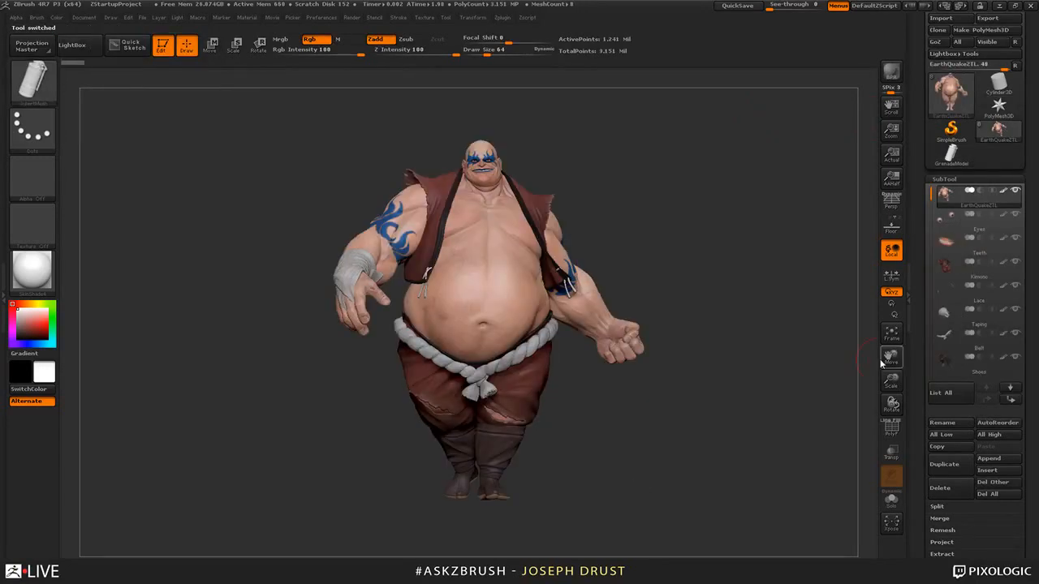
pyautogui.moveTo(920, 359); pyautogui.dragTo(919, 280)
pyautogui.click(946, 492)
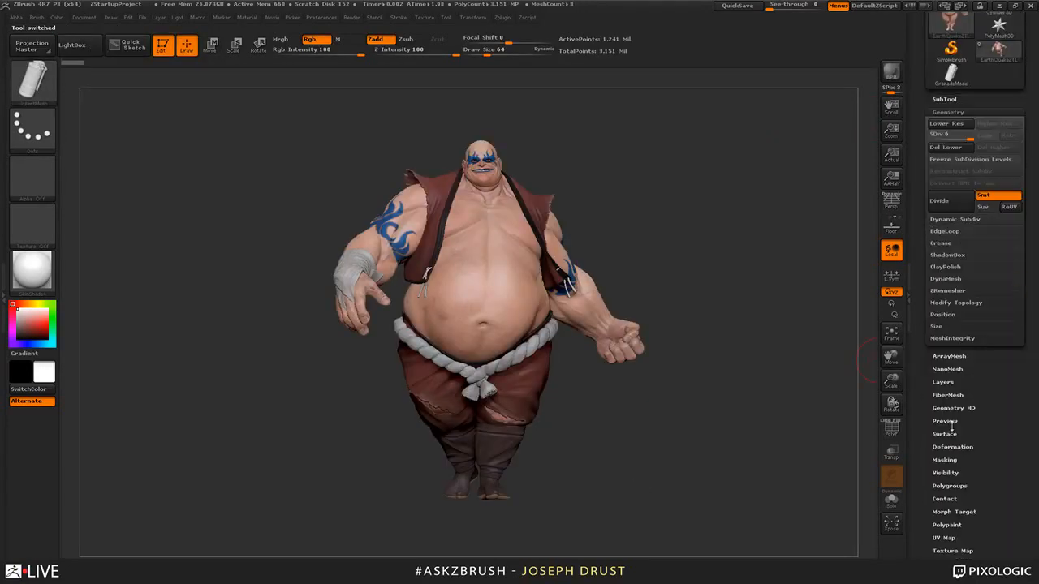
pyautogui.click(945, 147)
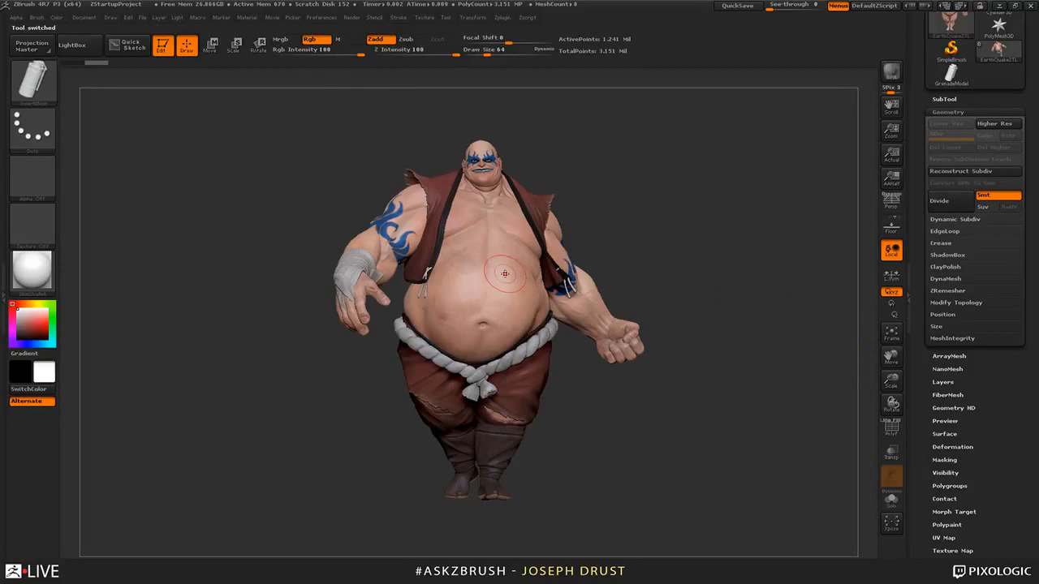
# - Insert three grenades of different sizes on the character's belly and upper chest with the InsertMesh brush
pyautogui.moveTo(515, 272); pyautogui.dragTo(526, 291)
pyautogui.moveTo(453, 287); pyautogui.dragTo(460, 334)
pyautogui.moveTo(494, 195); pyautogui.dragTo(520, 235)
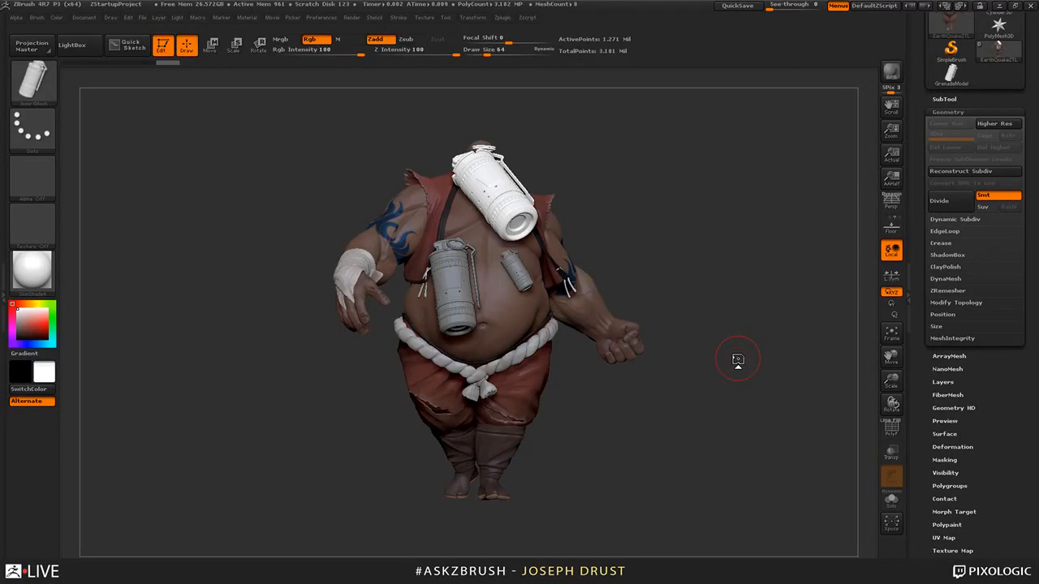
# - Undo the three grenade insertions on the character
pyautogui.press('ctrl')
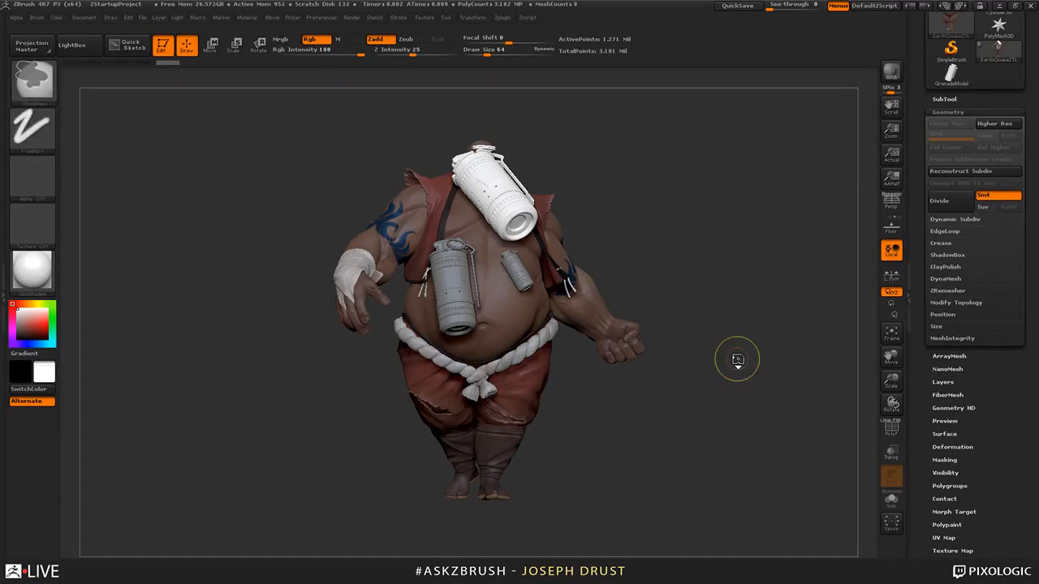
pyautogui.hotkey('ctrl', 'z')
pyautogui.hotkey('ctrl', 'z')
pyautogui.hotkey('ctrl', 'z')
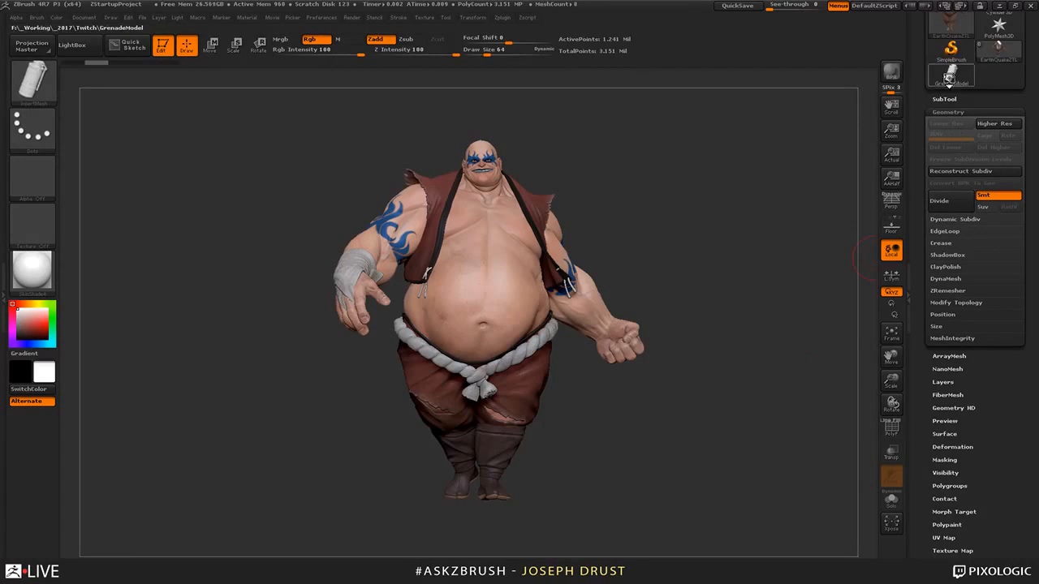
# - Make GrenadeModel the active tool and create a NanoMesh brush from the active InsertMesh brush
pyautogui.click(951, 76)
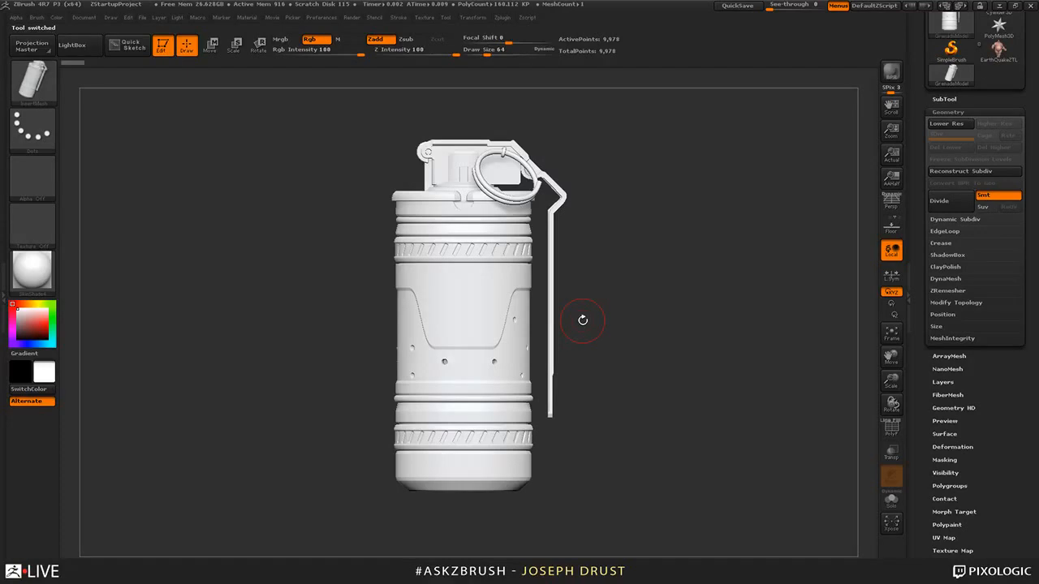
pyautogui.click(35, 17)
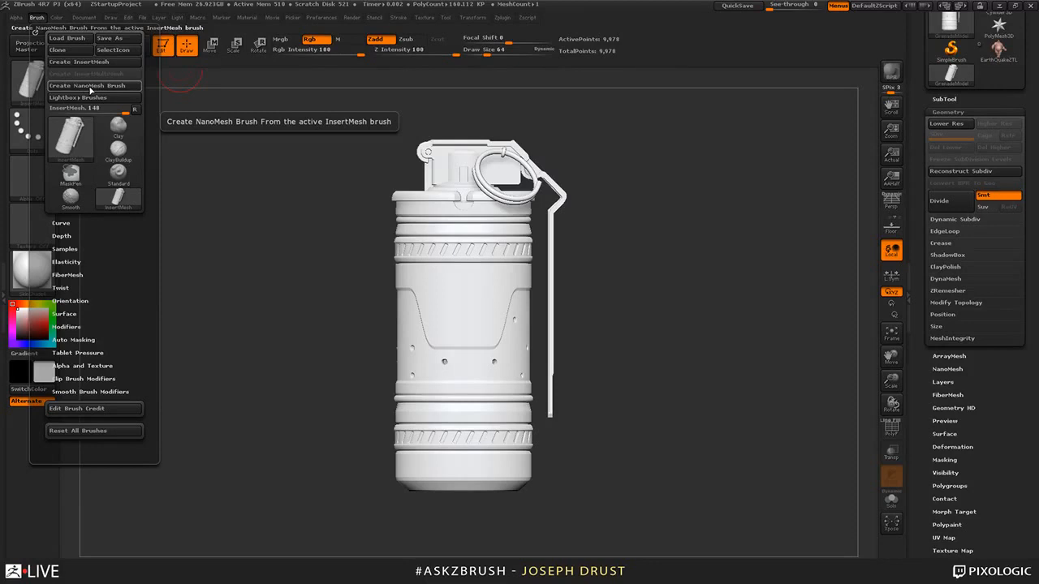
pyautogui.click(90, 87)
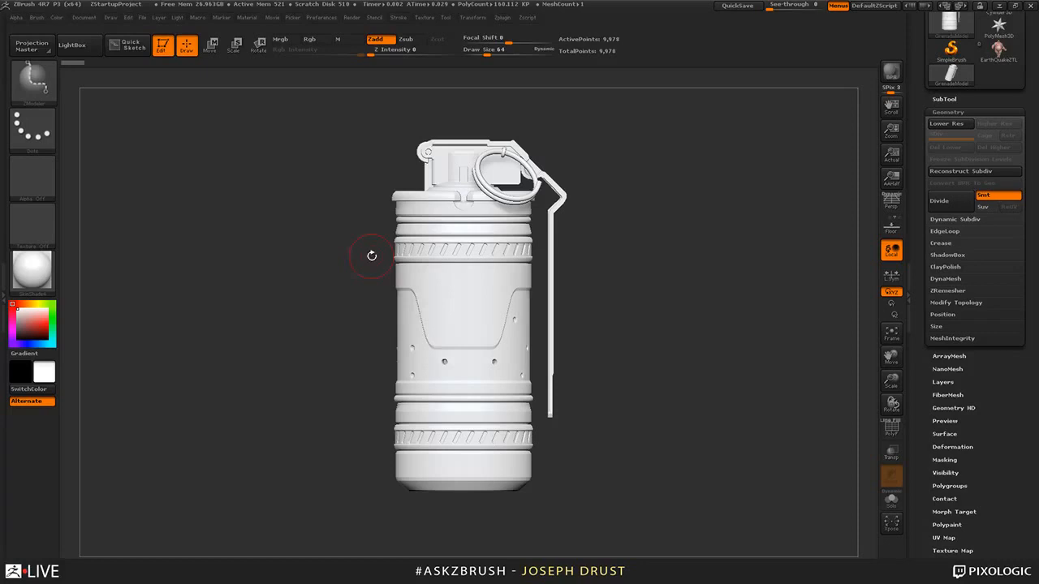
# - Make Plane3D the active tool with its polyframe shown, framed in the canvas
pyautogui.scroll(3, 974, 203)
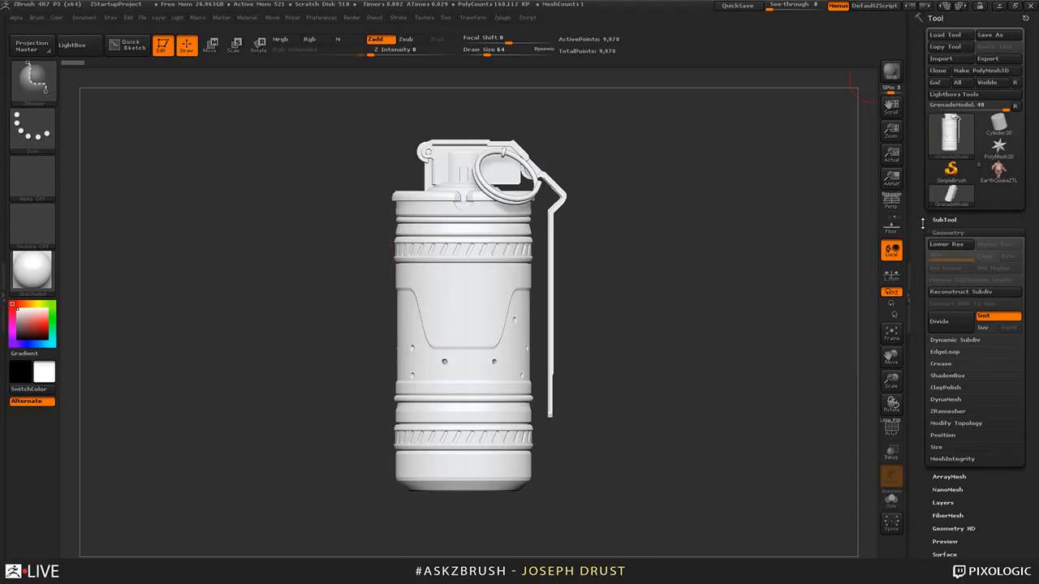
pyautogui.click(1001, 130)
pyautogui.click(949, 129)
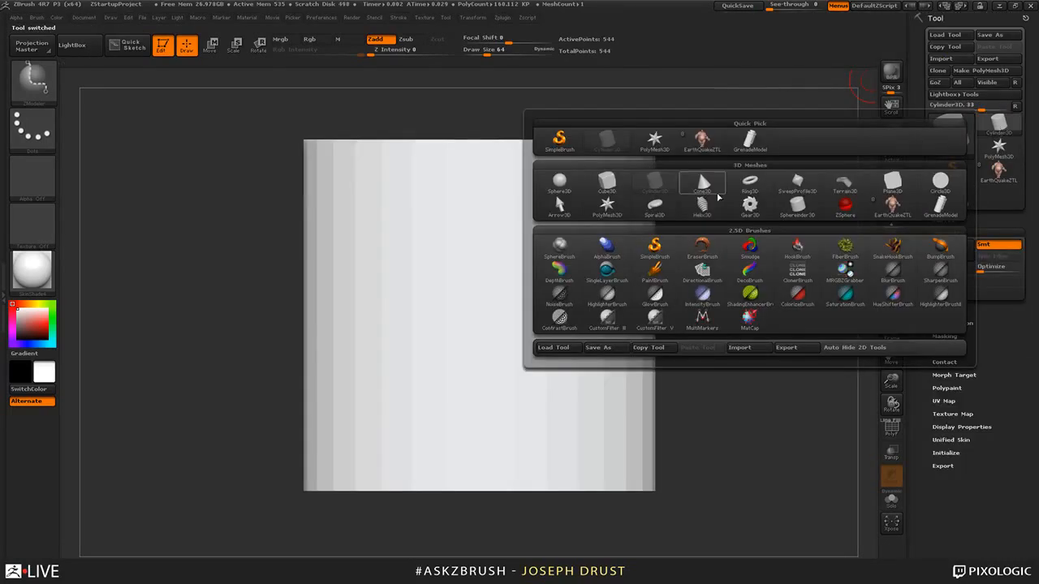
pyautogui.click(892, 182)
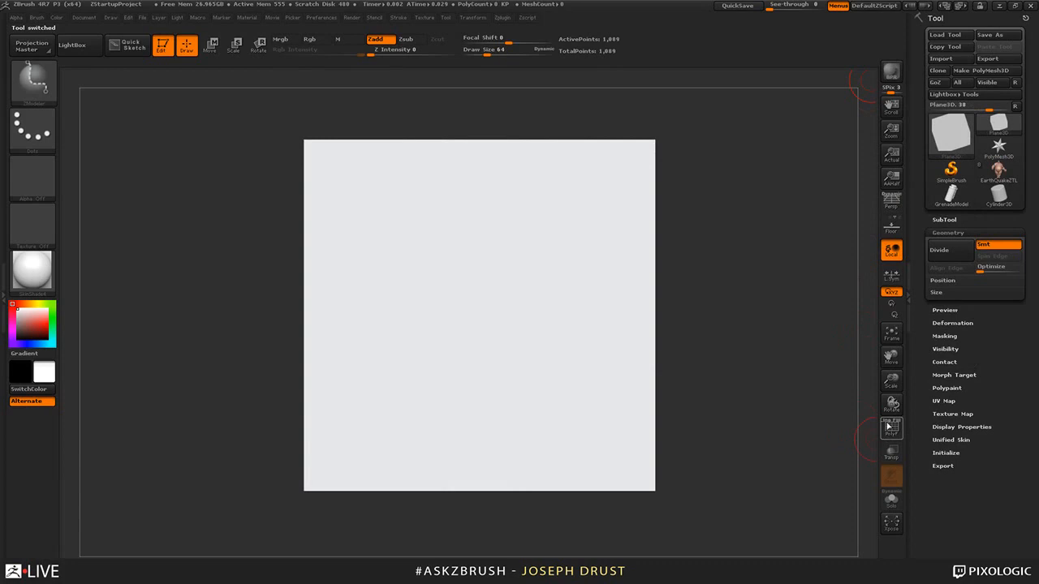
pyautogui.click(891, 427)
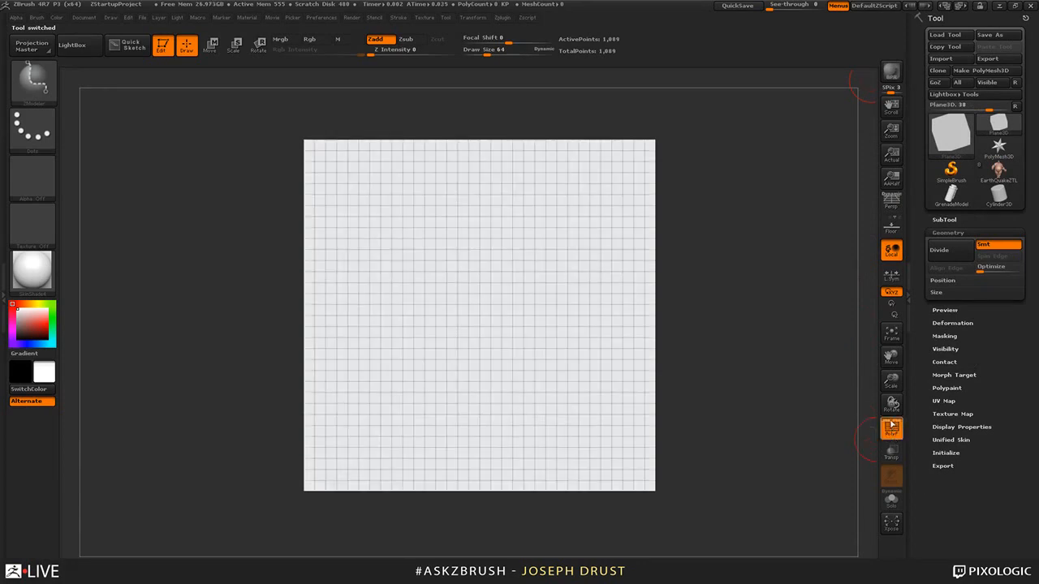
pyautogui.press('f')
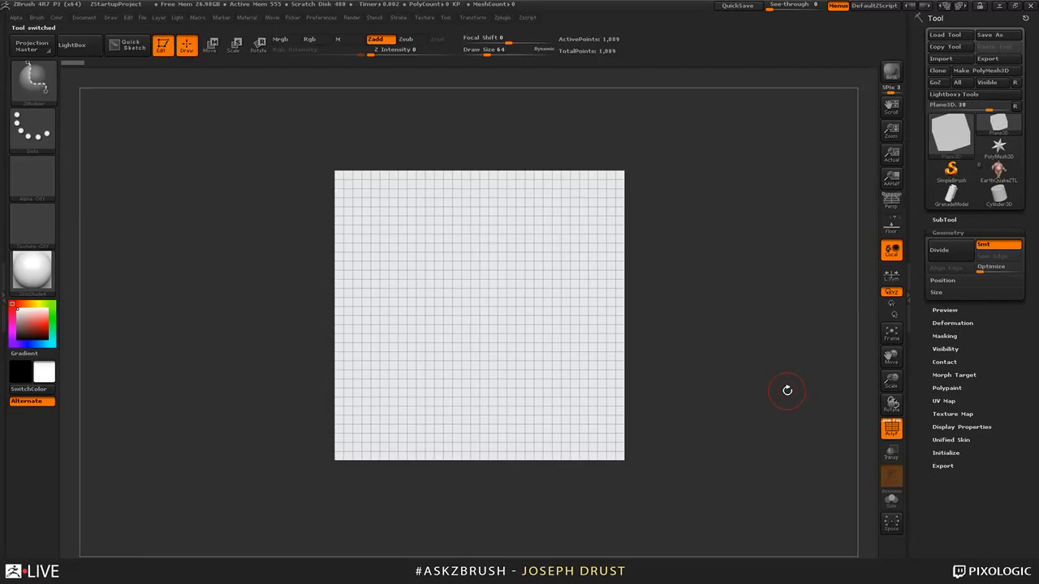
pyautogui.moveTo(1011, 128)
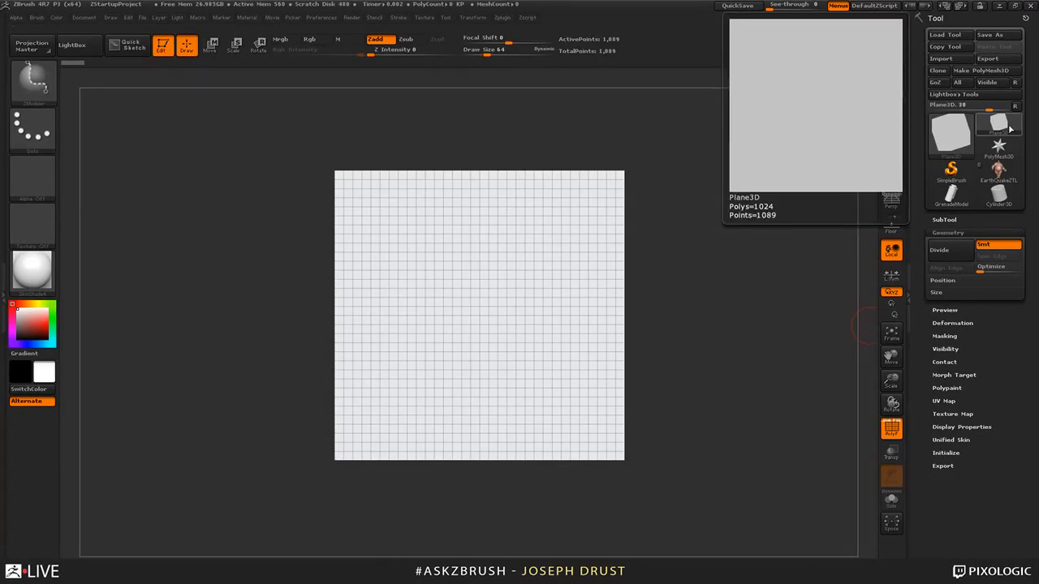
# - In the plane's Initialize settings, set both HDivide and VDivide to 2
pyautogui.click(946, 452)
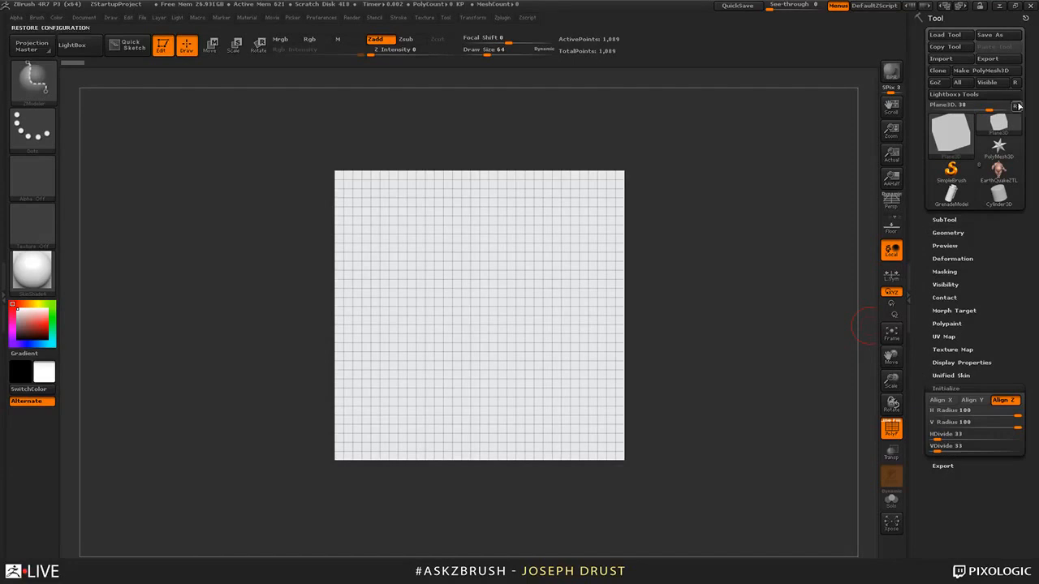
pyautogui.click(950, 132)
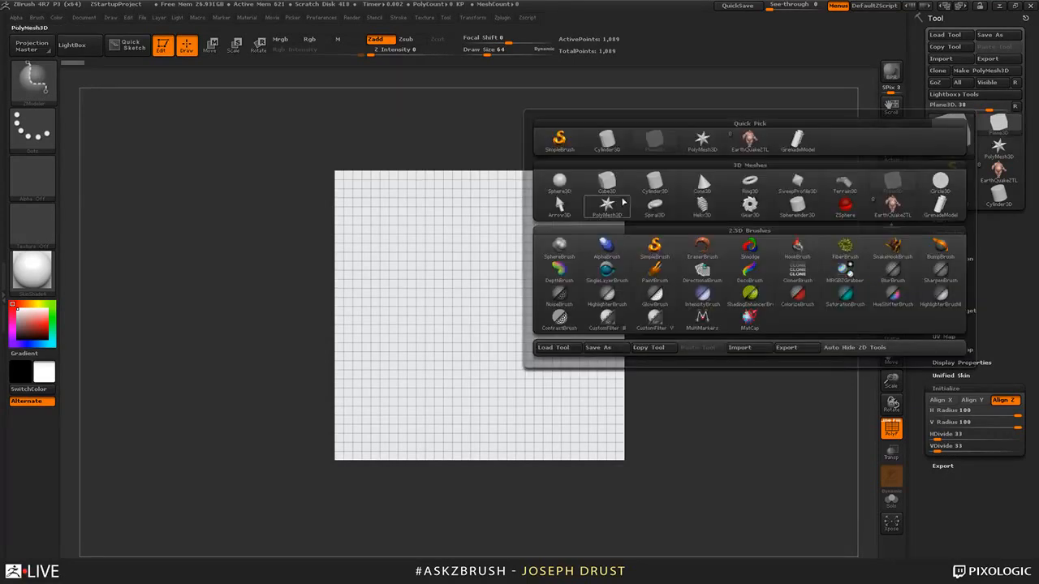
pyautogui.moveTo(578, 192)
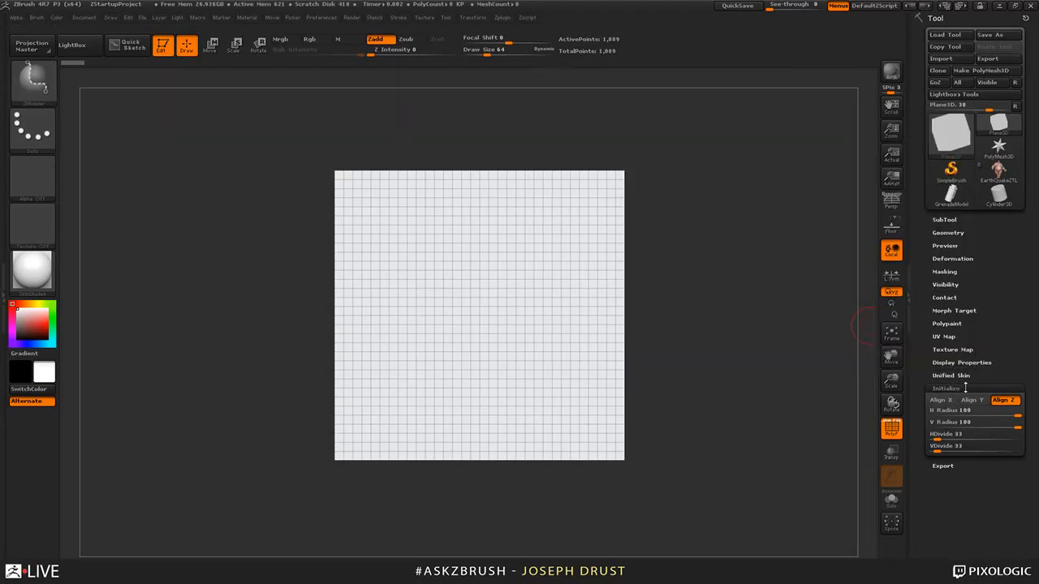
pyautogui.click(946, 434)
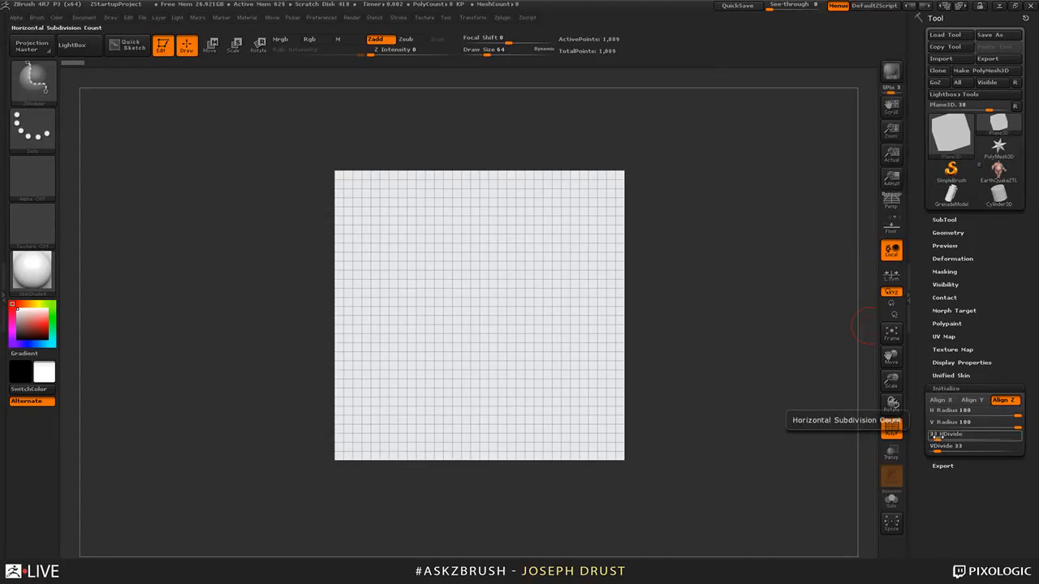
pyautogui.write('2')
pyautogui.press('Return')
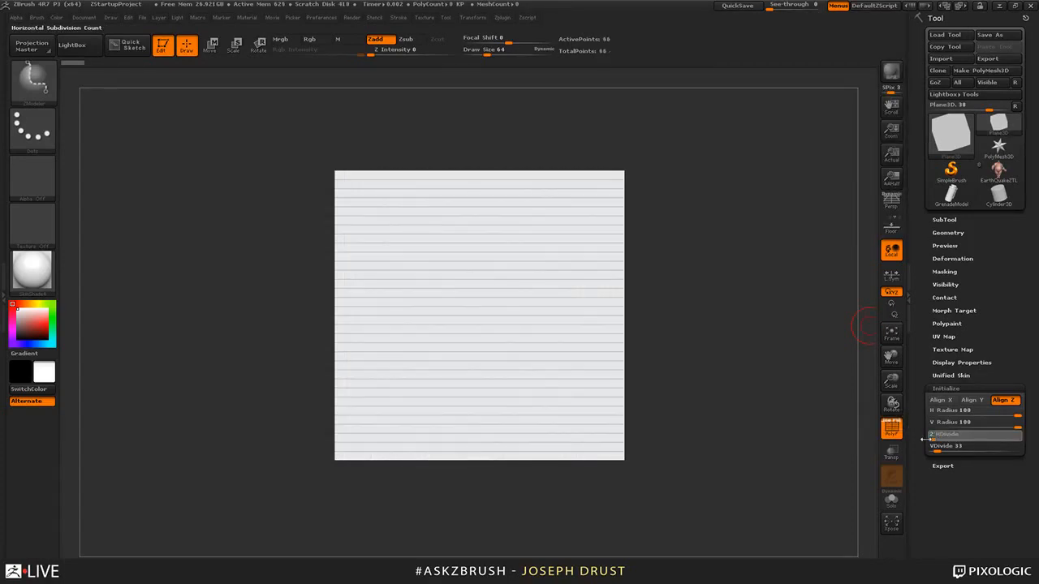
pyautogui.moveTo(937, 452); pyautogui.dragTo(924, 474)
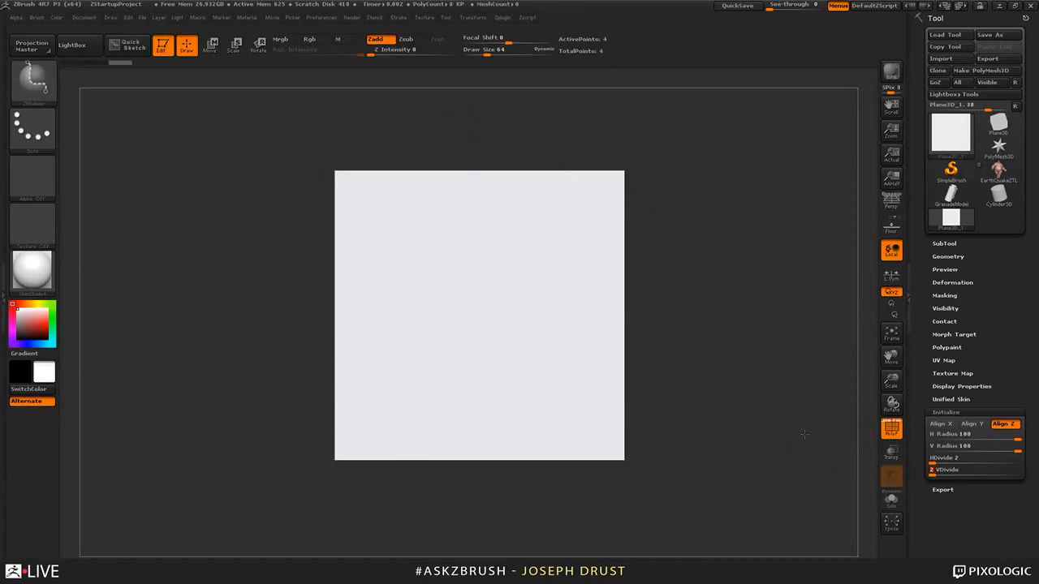
pyautogui.moveTo(804, 434)
pyautogui.mouseDown()
pyautogui.moveTo(774, 398)
pyautogui.moveTo(806, 431)
pyautogui.mouseUp()
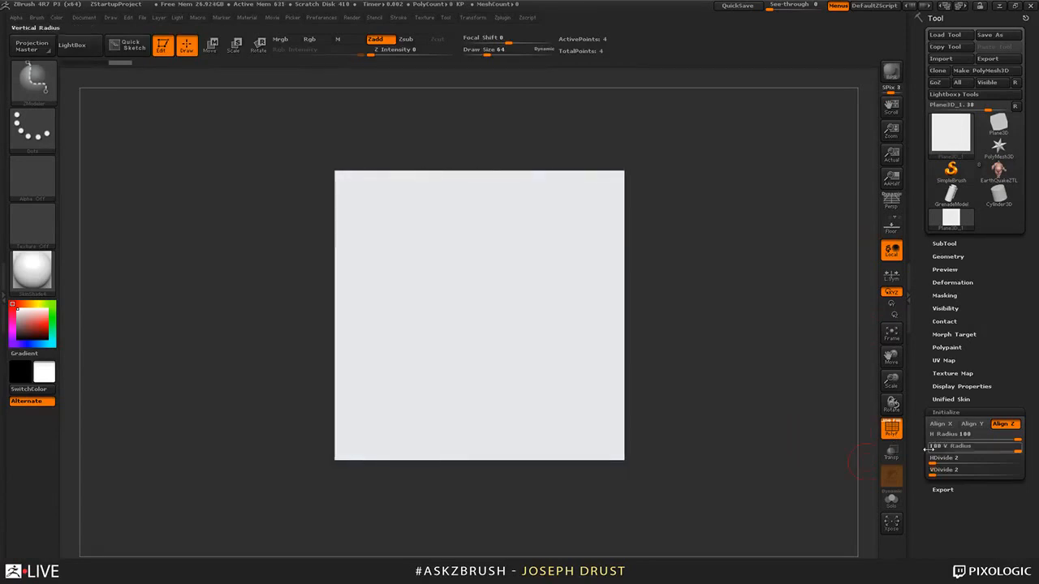
pyautogui.moveTo(933, 462)
pyautogui.mouseDown()
pyautogui.moveTo(960, 461)
pyautogui.moveTo(927, 461)
pyautogui.moveTo(974, 475)
pyautogui.moveTo(932, 474)
pyautogui.mouseUp()
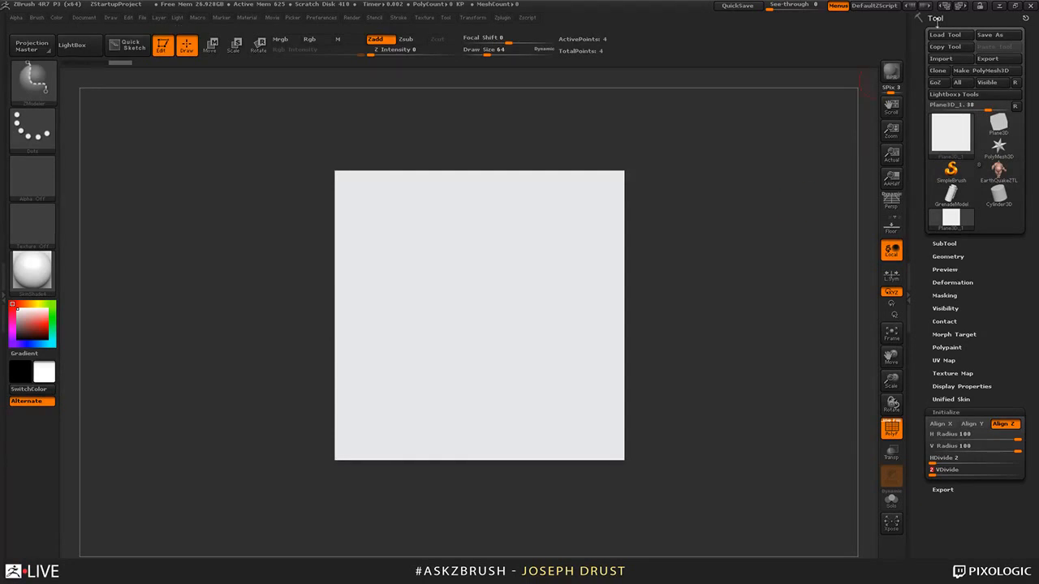
# - Convert the plane into a PolyMesh3D and look over its available tool settings
pyautogui.click(975, 71)
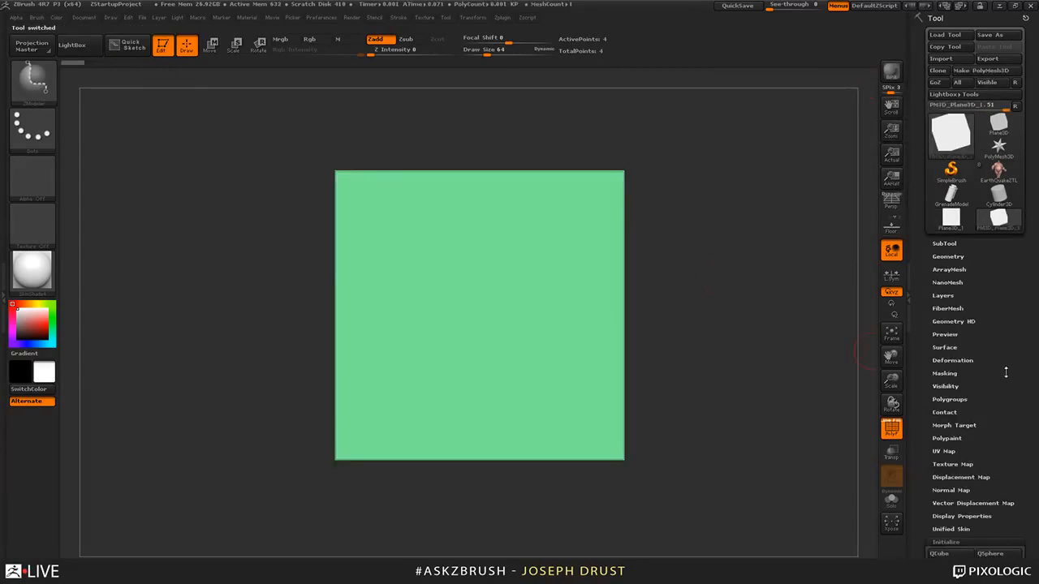
pyautogui.moveTo(1003, 373); pyautogui.dragTo(1003, 301)
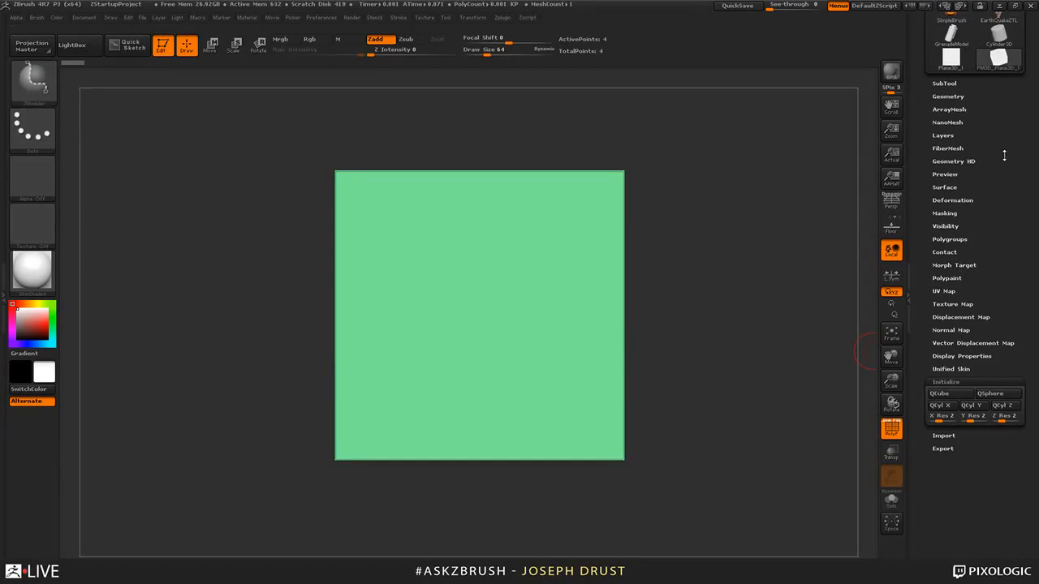
pyautogui.moveTo(1004, 155); pyautogui.dragTo(1004, 319)
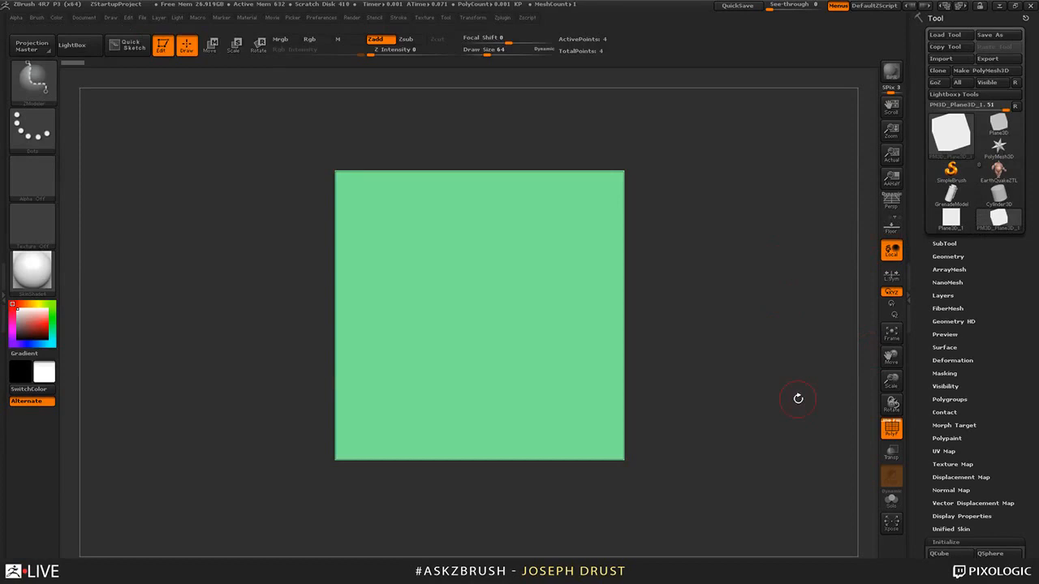
pyautogui.moveTo(789, 364)
pyautogui.mouseDown()
pyautogui.moveTo(677, 381)
pyautogui.moveTo(744, 360)
pyautogui.moveTo(731, 336)
pyautogui.mouseUp()
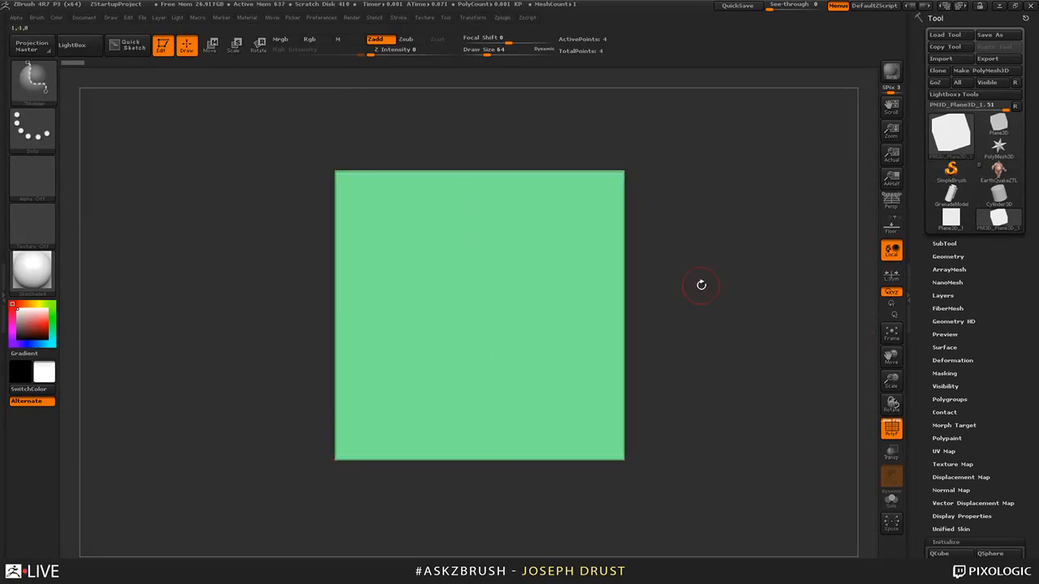
# - Insert the grenade as a NanoMesh on the plane's single polygon with ZModeler, and expand its NanoMesh settings
pyautogui.click(46, 87)
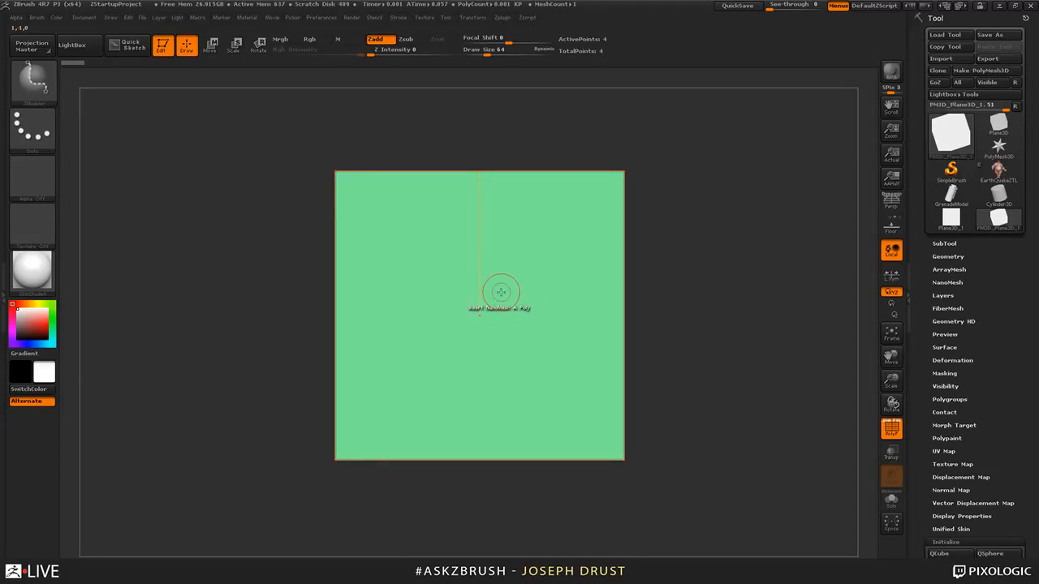
pyautogui.moveTo(501, 292); pyautogui.dragTo(556, 290)
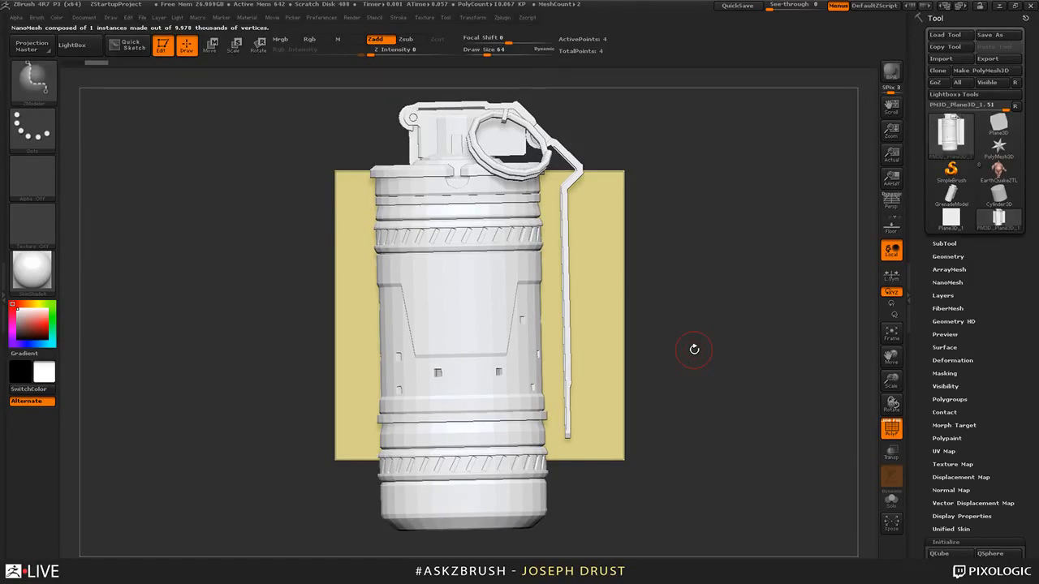
pyautogui.click(940, 278)
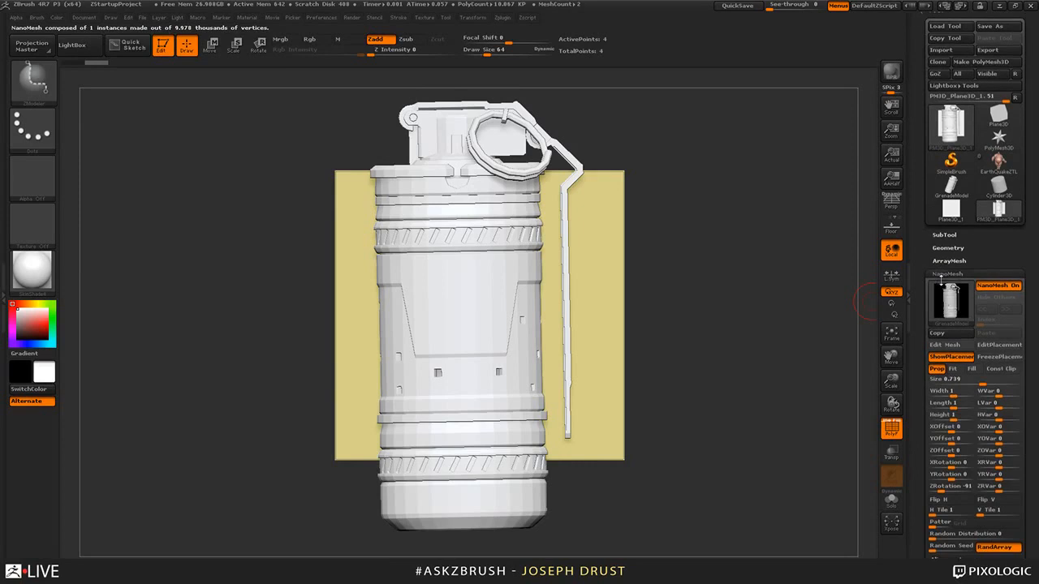
# - Set the grenade NanoMesh's Size to about 0.745 and its ZRotation to -92
pyautogui.moveTo(983, 339)
pyautogui.mouseDown()
pyautogui.moveTo(964, 339)
pyautogui.moveTo(992, 339)
pyautogui.mouseUp()
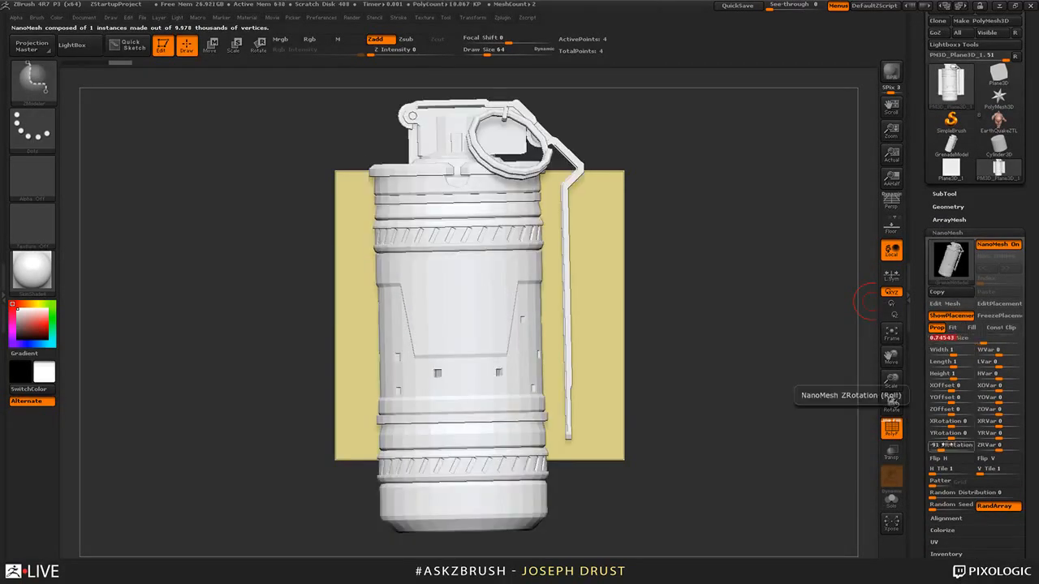
pyautogui.moveTo(947, 445); pyautogui.dragTo(936, 445)
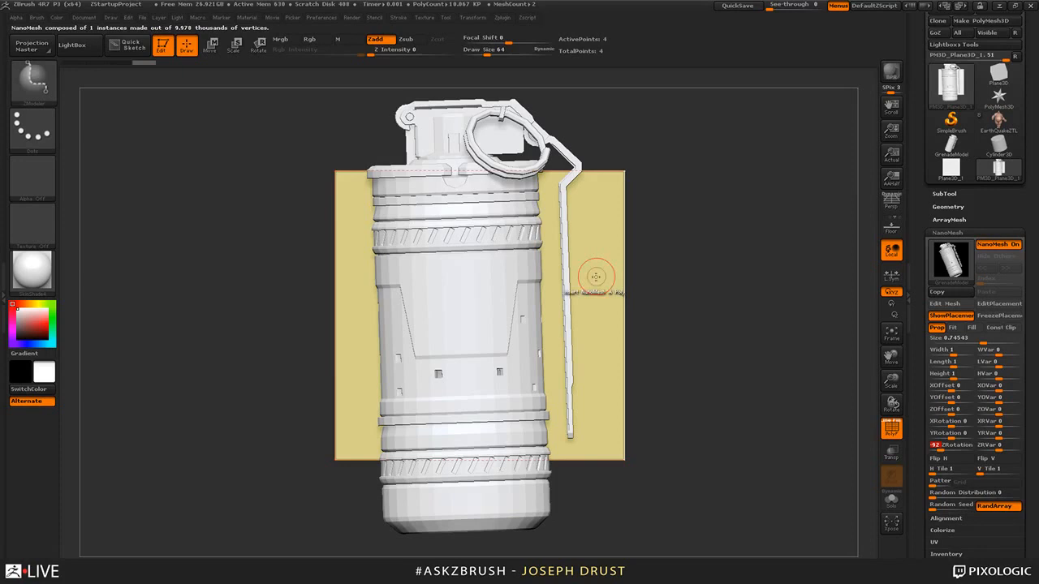
# - Make the EarthQuake character the active tool and append the PM3D_Plane3D_1 grenade plane to it as a subtool
pyautogui.moveTo(980, 123)
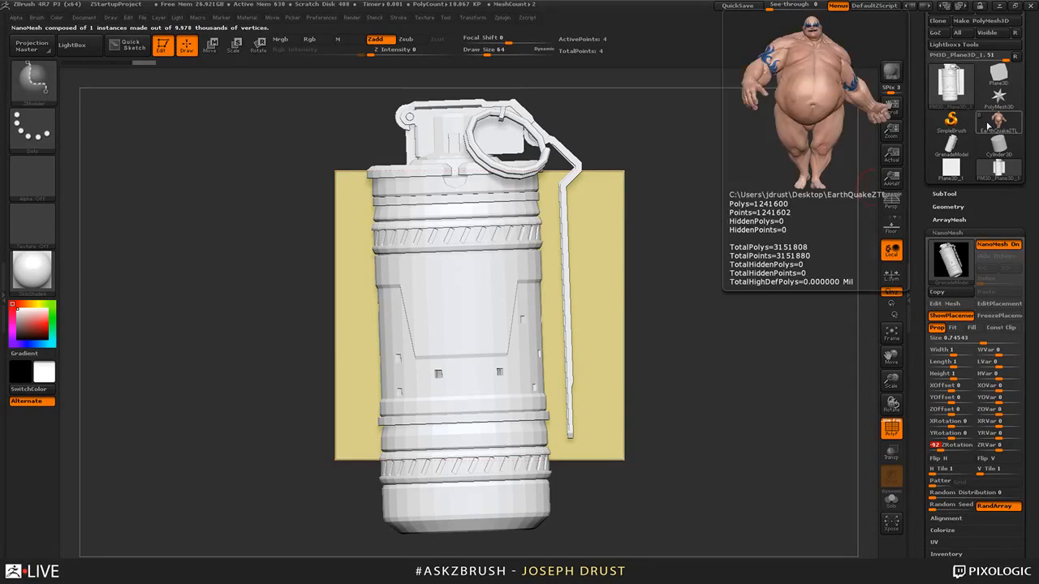
pyautogui.click(980, 123)
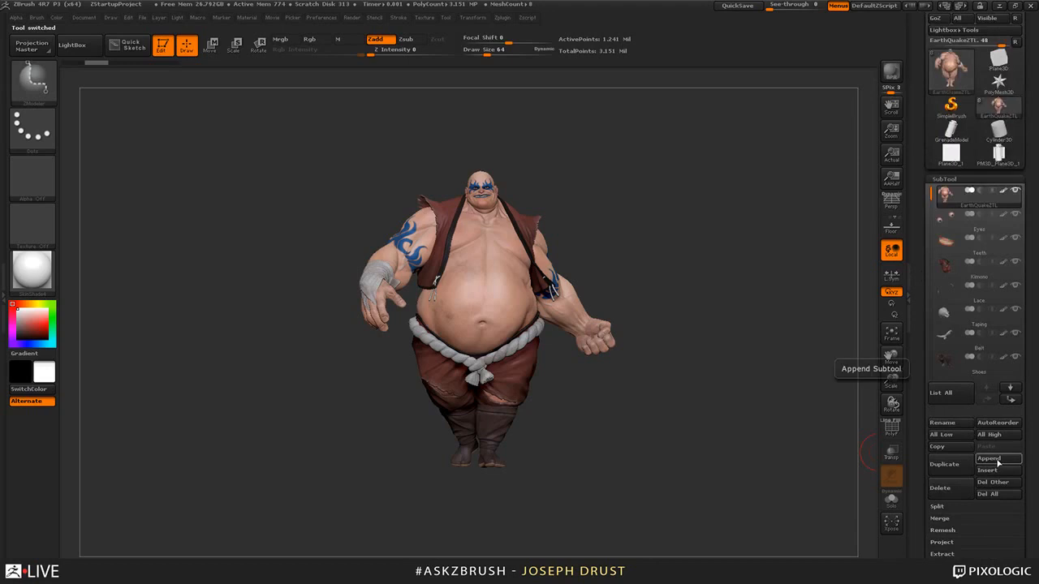
pyautogui.click(997, 459)
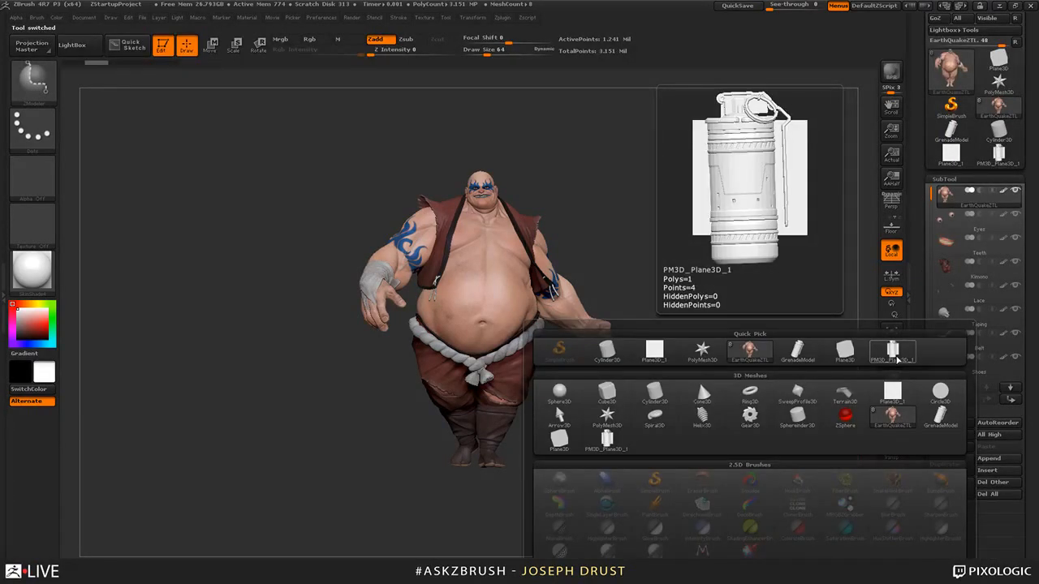
pyautogui.click(894, 353)
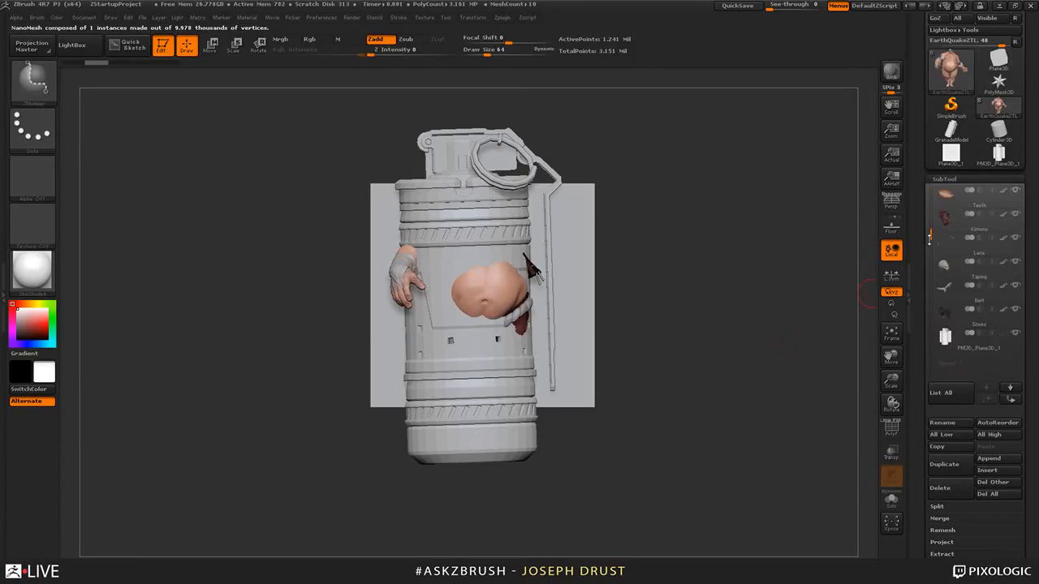
# - Select the appended grenade plane subtool, show its polyframe and expand its NanoMesh settings
pyautogui.press('f')
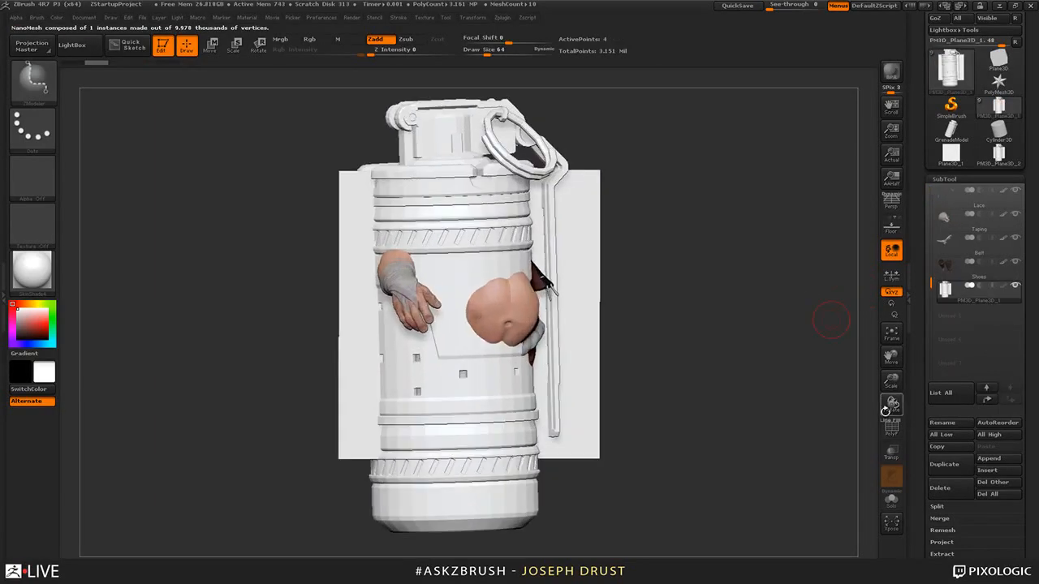
pyautogui.click(891, 428)
pyautogui.scroll(-5, 920, 414)
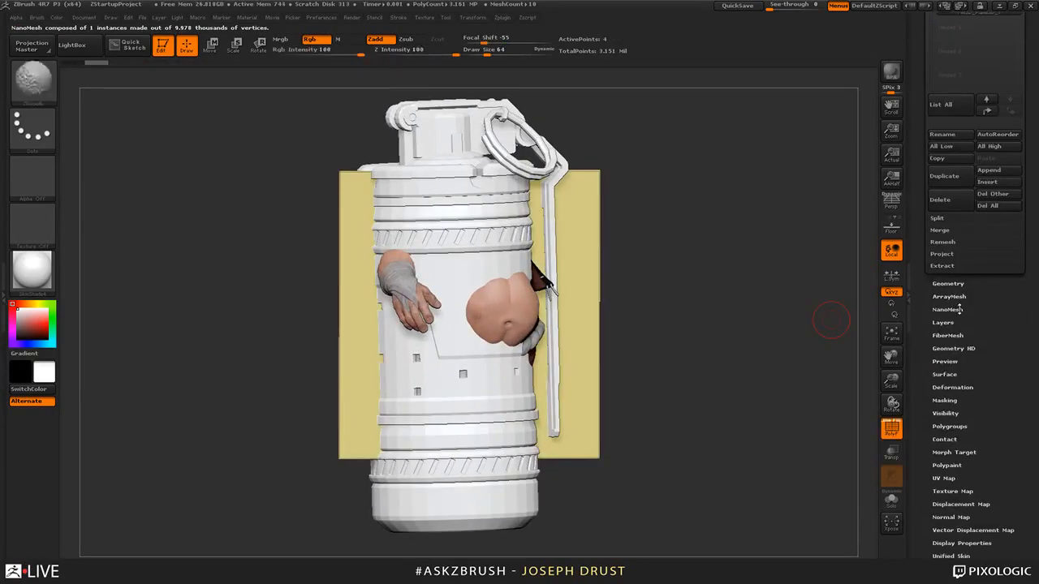
pyautogui.click(959, 310)
pyautogui.click(1002, 244)
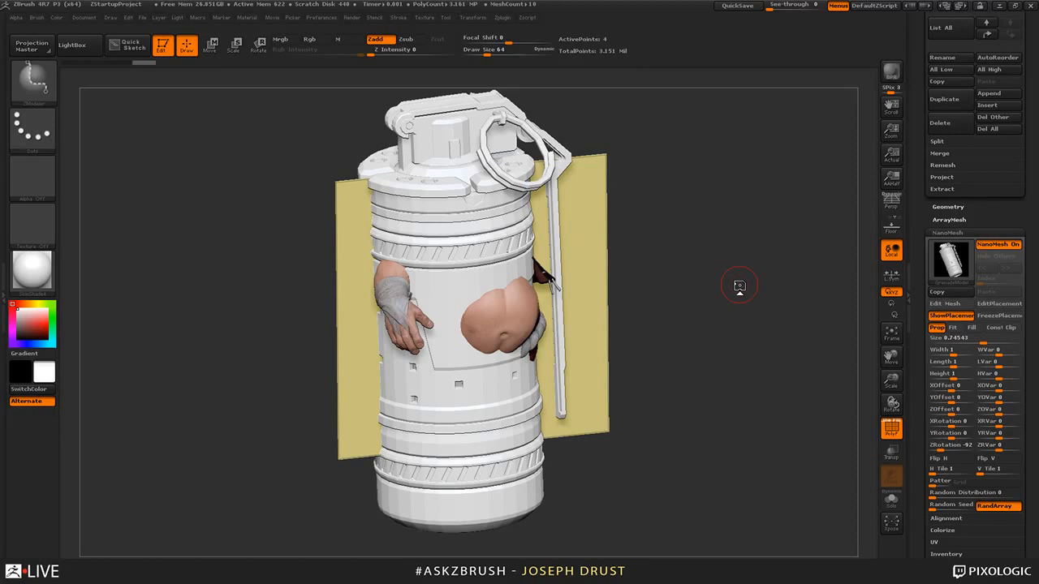
# - Scale the grenade plane down to match the character and move it to the front of the rope belt with the Transpose line
pyautogui.keyDown('shift'); pyautogui.moveTo(728, 177); pyautogui.dragTo(699, 169); pyautogui.keyUp('shift')
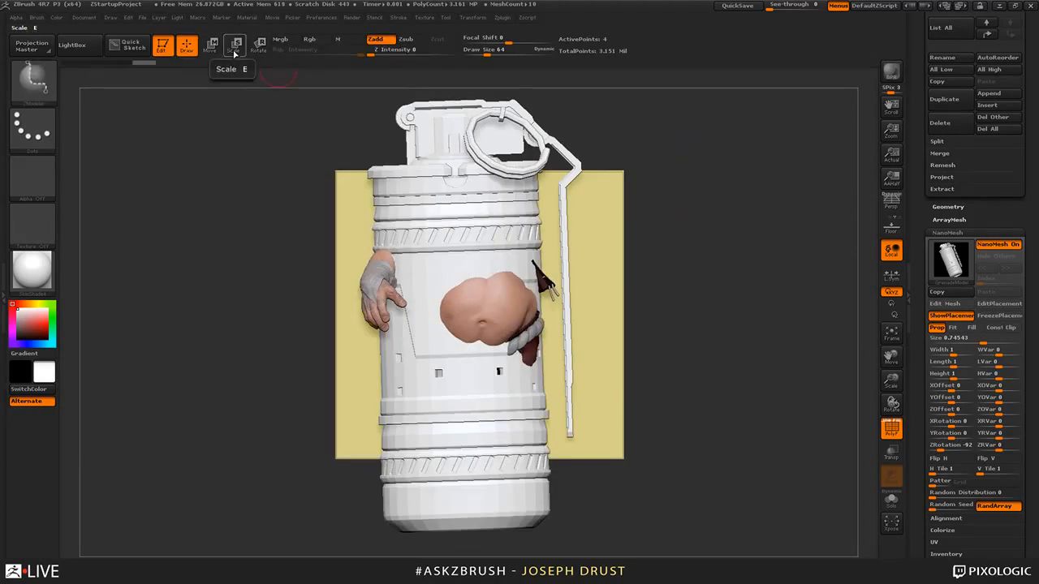
pyautogui.click(234, 48)
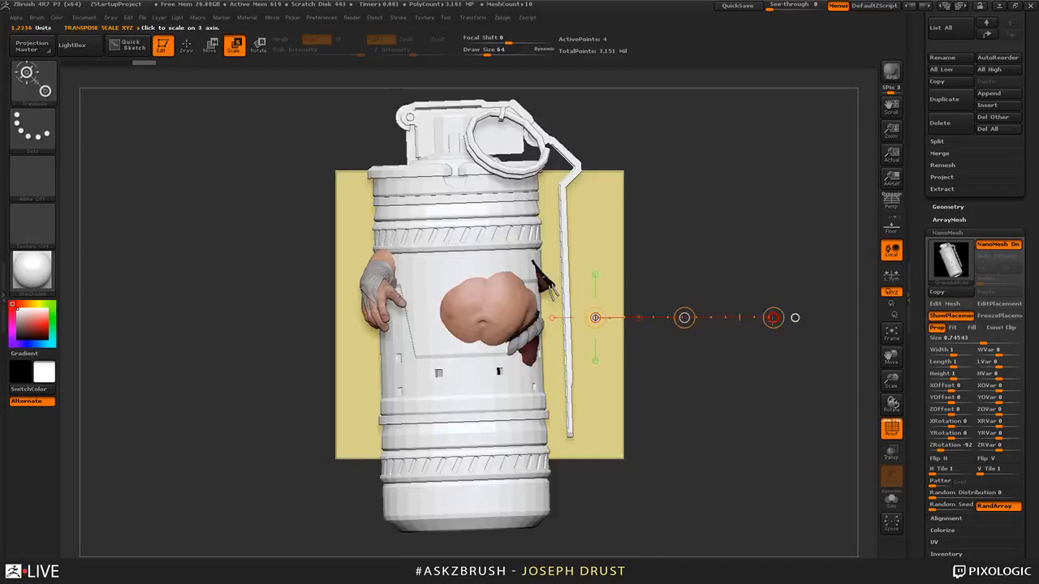
pyautogui.moveTo(773, 317); pyautogui.dragTo(691, 375)
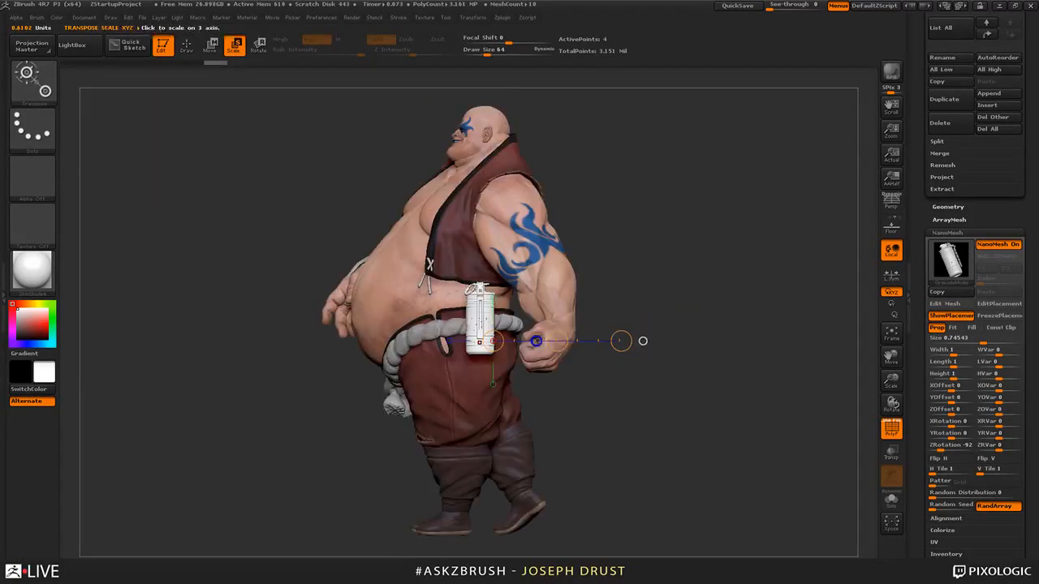
pyautogui.press('w')
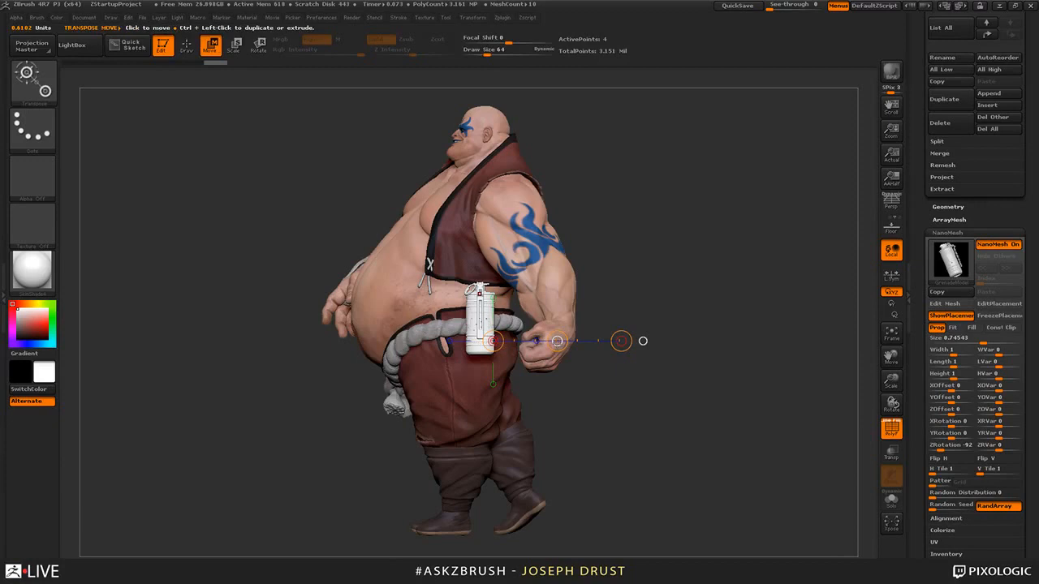
pyautogui.hotkey('ctrl', 'z')
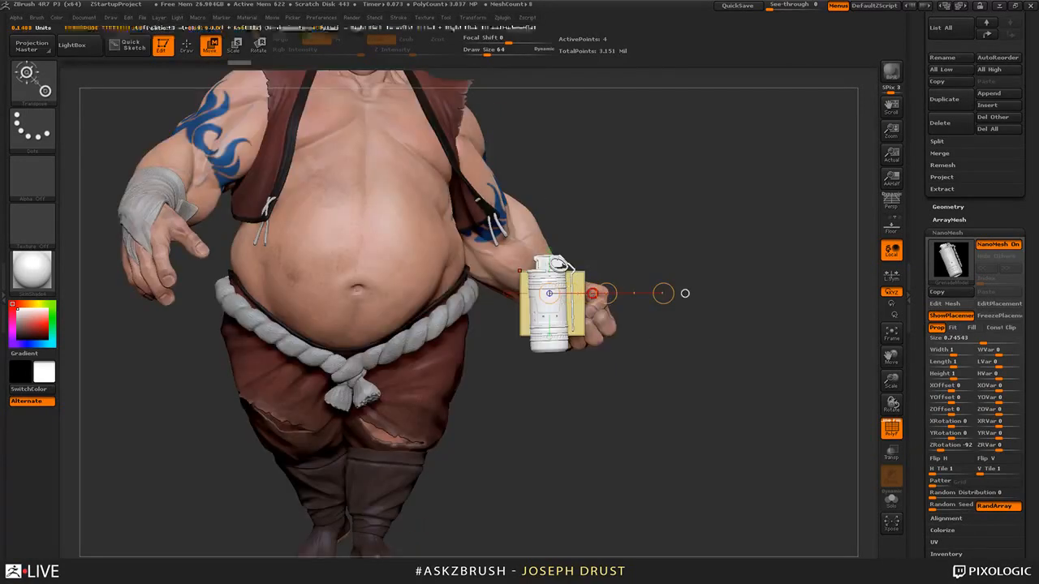
pyautogui.hotkey('ctrl', 'z')
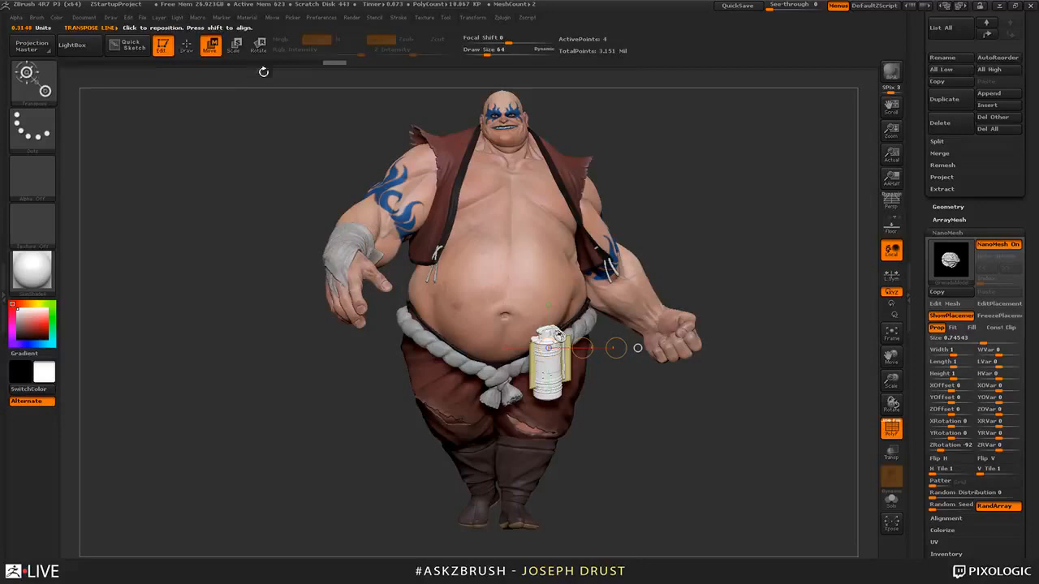
# - Return to Draw mode and set the NanoMesh's ZRotation to -90 and its ZOffset to about 0.297
pyautogui.click(195, 53)
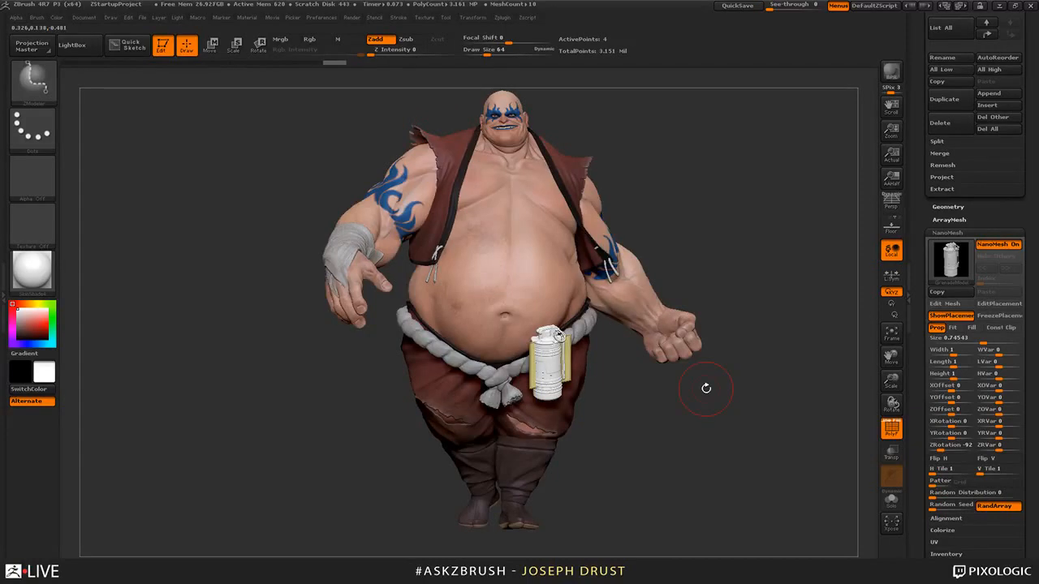
pyautogui.moveTo(934, 446); pyautogui.dragTo(931, 446)
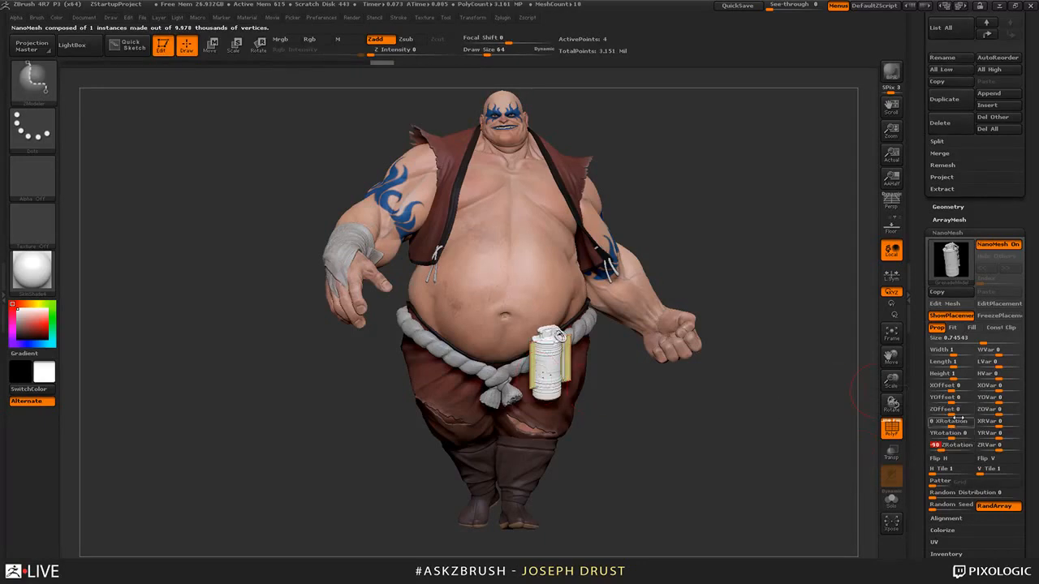
pyautogui.moveTo(955, 410); pyautogui.dragTo(960, 413)
# - Hide the NanoMesh's placement polygon and check the grenade against the whole character
pyautogui.moveTo(772, 434); pyautogui.dragTo(776, 473)
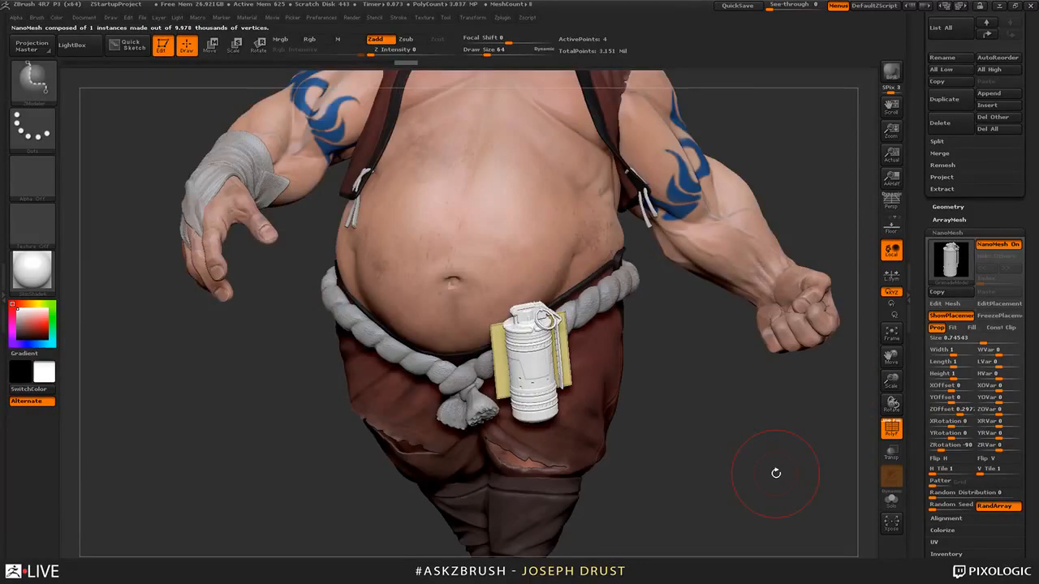
pyautogui.click(950, 323)
pyautogui.moveTo(816, 401); pyautogui.dragTo(734, 479)
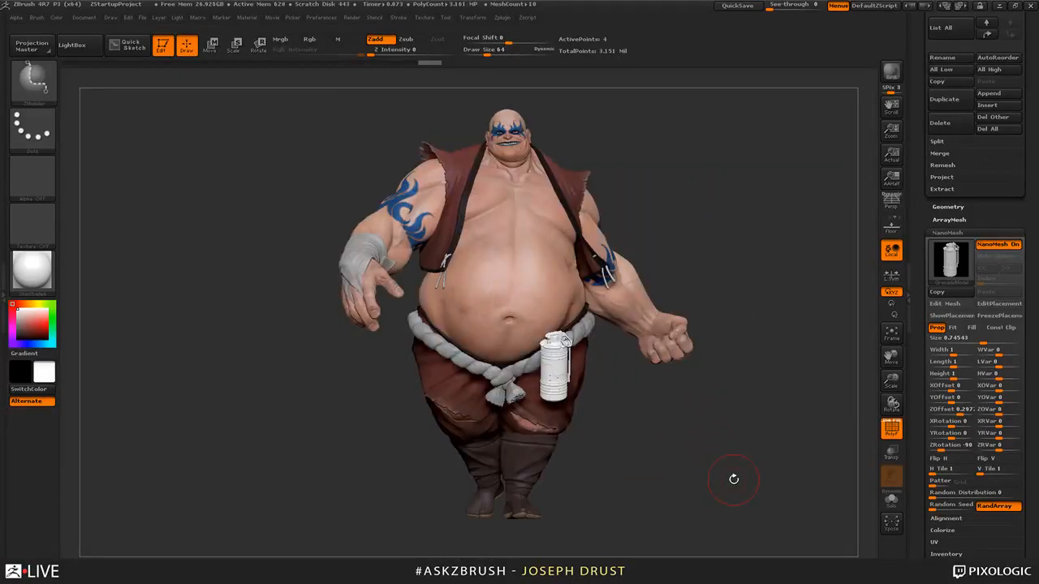
# - Open the grenade for NanoMesh editing, isolate it to inspect the mesh, and leave editing with all subtools shown
pyautogui.click(940, 304)
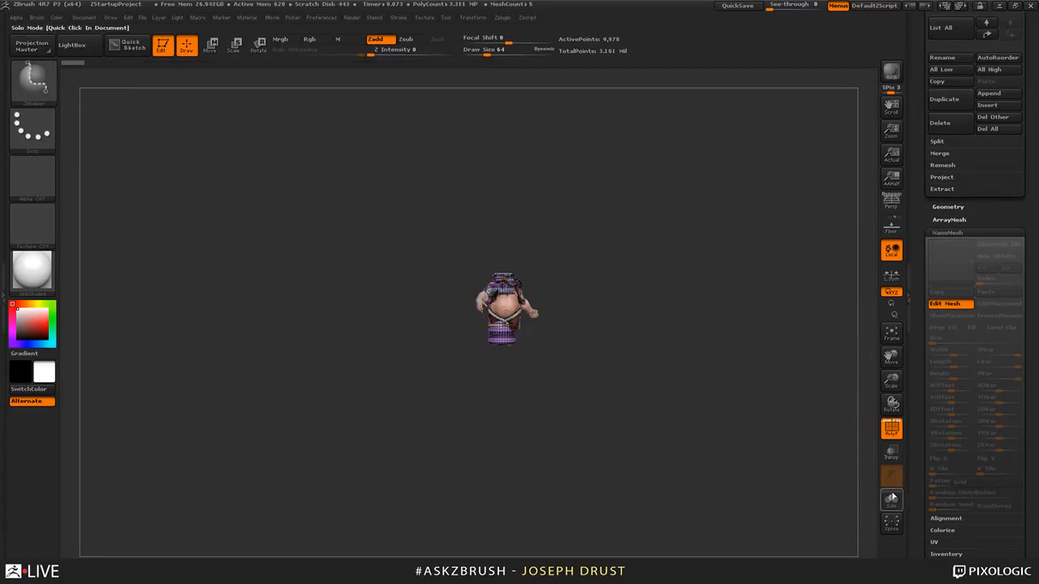
pyautogui.click(891, 498)
pyautogui.moveTo(790, 352); pyautogui.dragTo(774, 390)
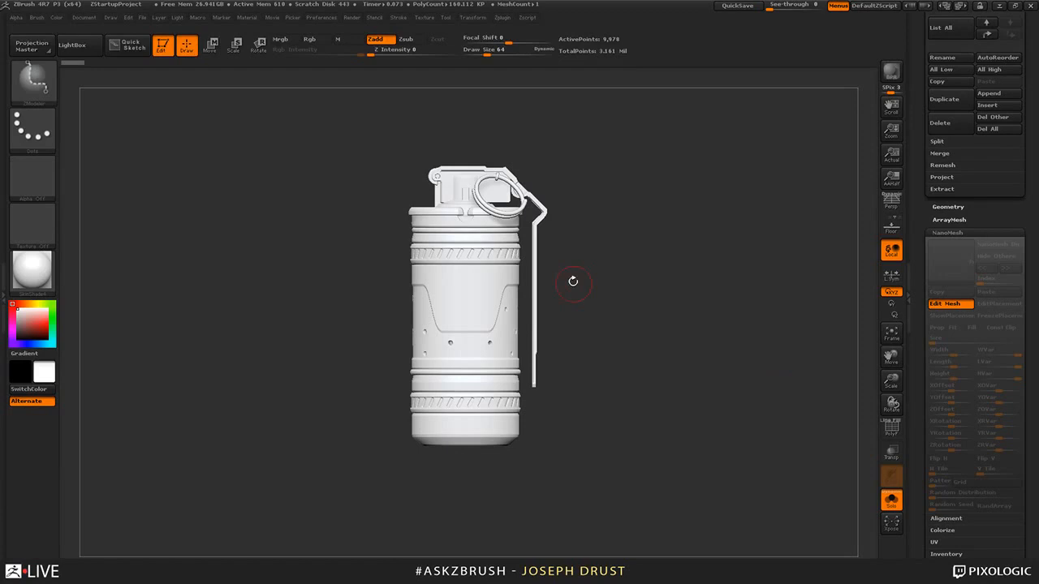
pyautogui.click(939, 304)
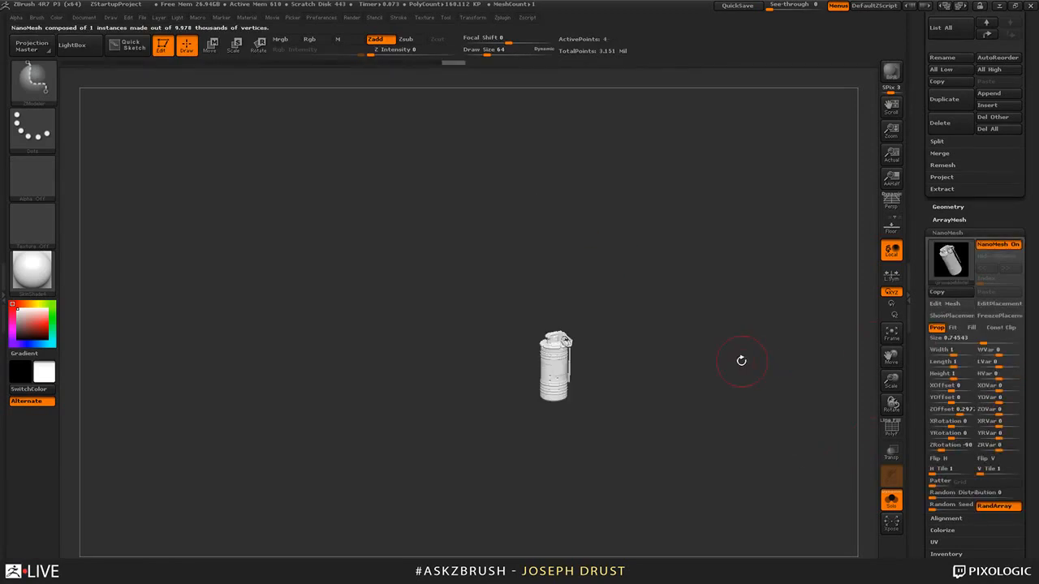
pyautogui.click(891, 498)
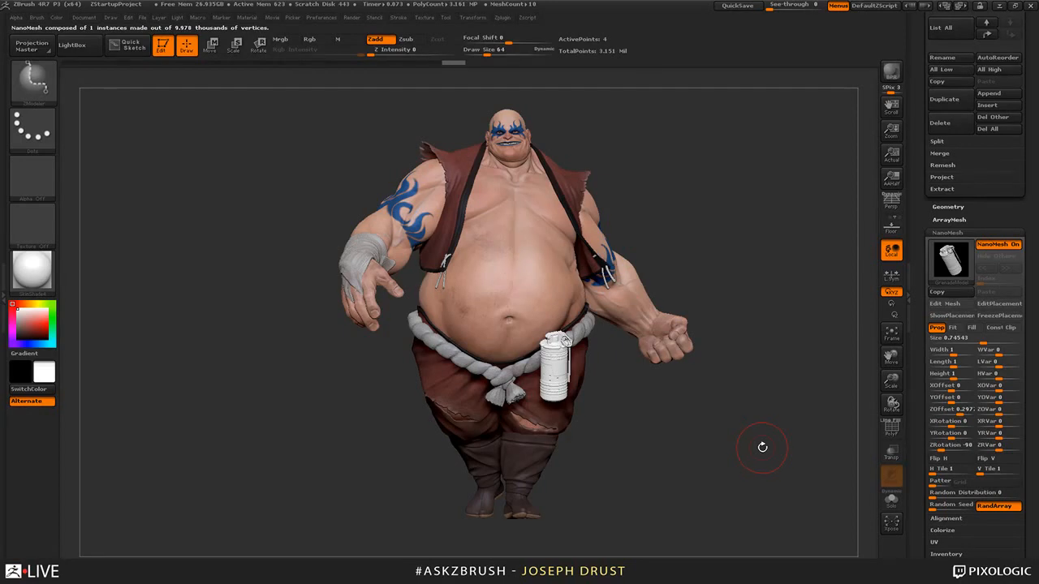
# - Show the placement polygon and polyframe again, and turn off the NanoMesh so only the plane remains
pyautogui.click(951, 315)
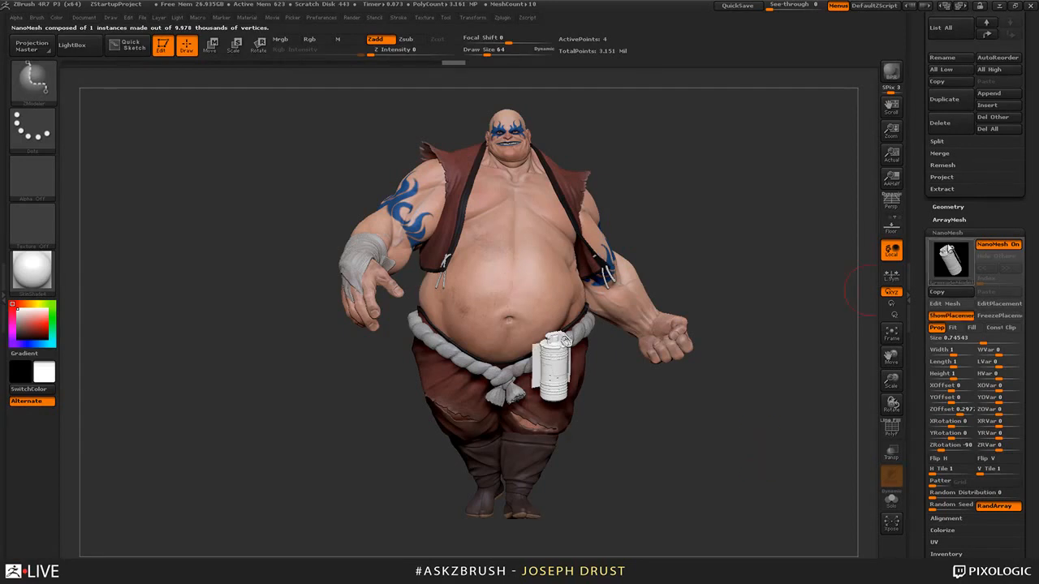
pyautogui.hotkey('shift', 'f')
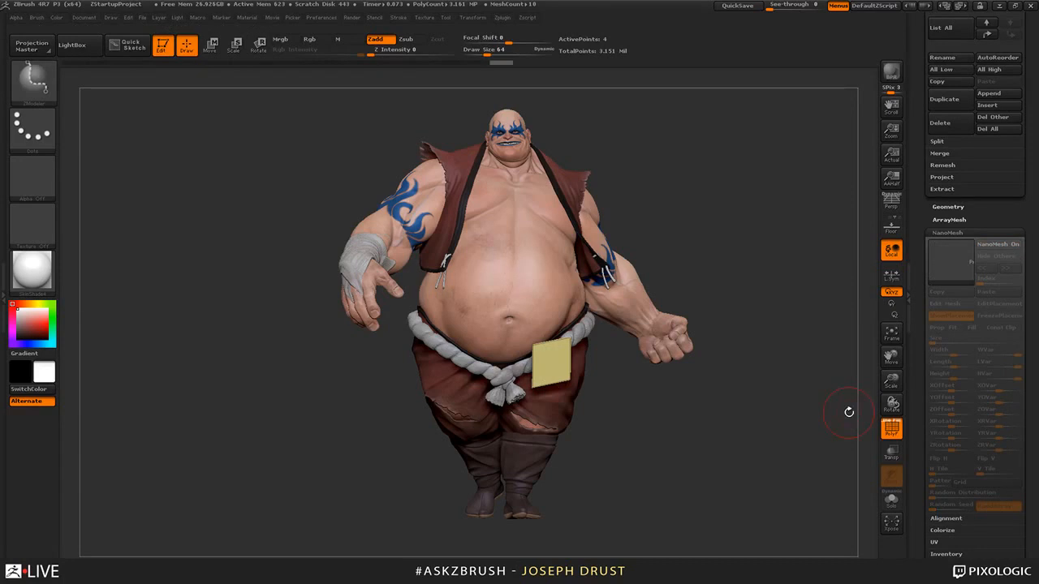
pyautogui.moveTo(848, 412); pyautogui.dragTo(802, 351)
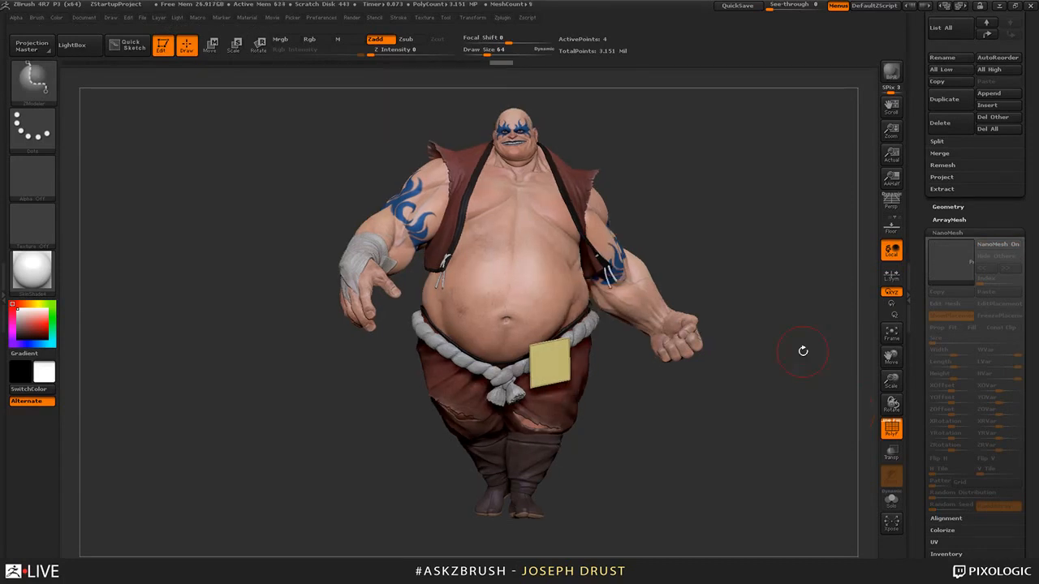
# - Duplicate the placement plane with Transpose Move to the opposite side of the character's belt
pyautogui.press('w')
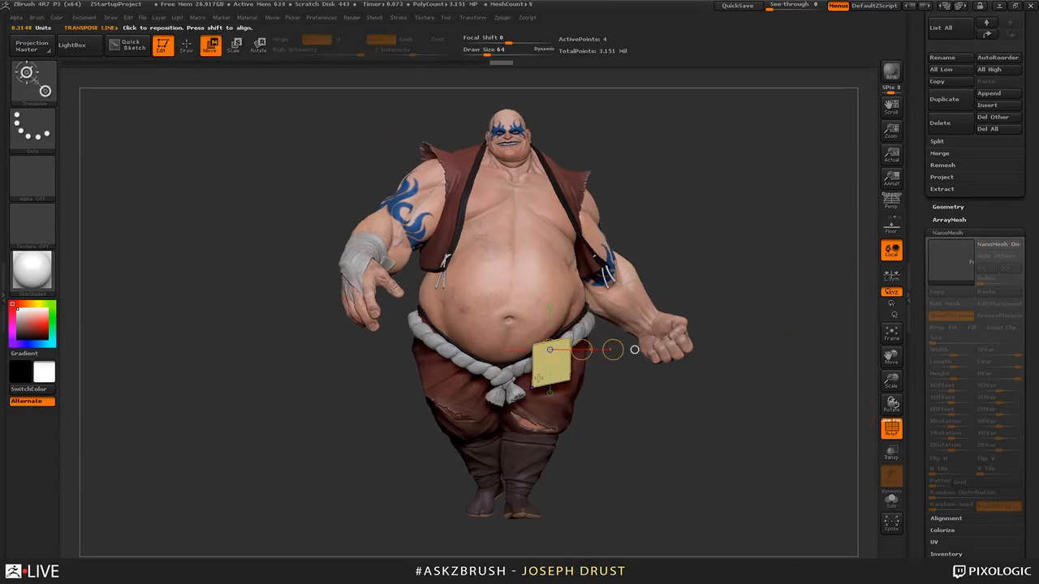
pyautogui.moveTo(540, 374); pyautogui.dragTo(734, 374)
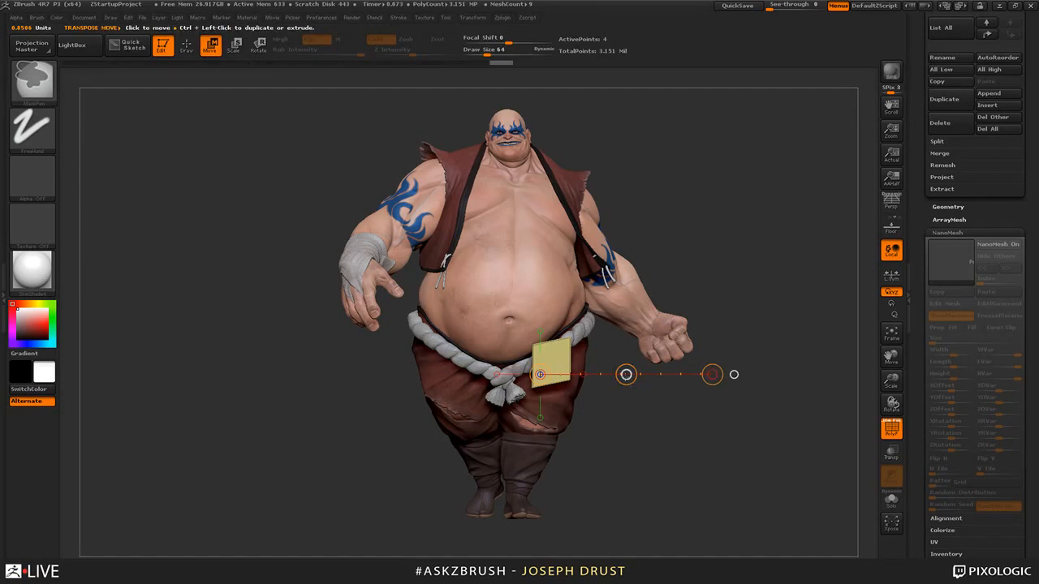
pyautogui.moveTo(626, 375)
pyautogui.keyDown('ctrl'); pyautogui.mouseDown()
pyautogui.moveTo(461, 361)
pyautogui.moveTo(487, 361)
pyautogui.mouseUp(); pyautogui.keyUp('ctrl')
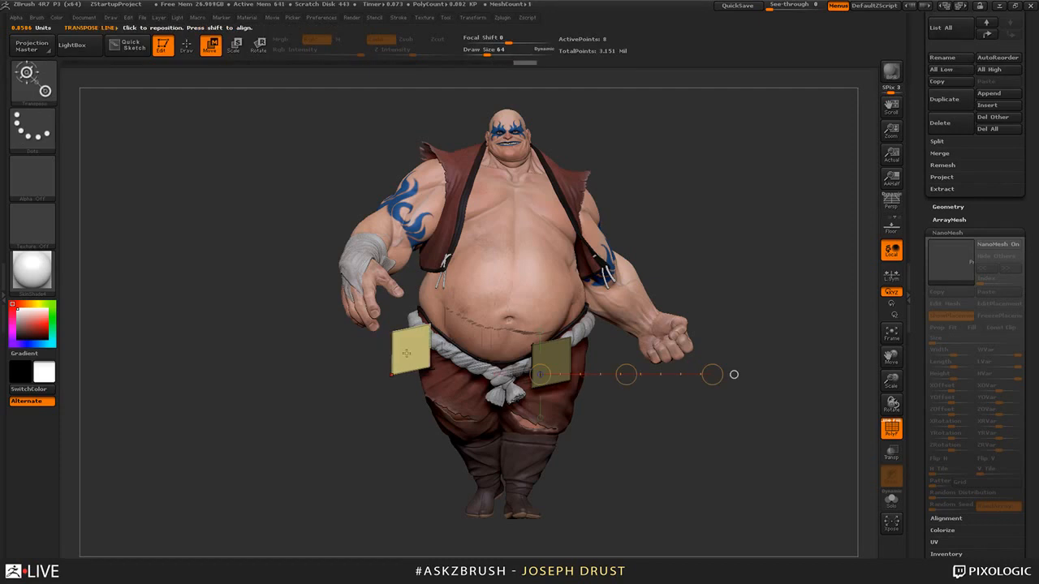
# - Tilt and reposition the copied plane against the belt, and turn the NanoMesh back on for both planes
pyautogui.keyDown('shift'); pyautogui.moveTo(414, 357); pyautogui.dragTo(414, 283); pyautogui.keyUp('shift')
pyautogui.press('r')
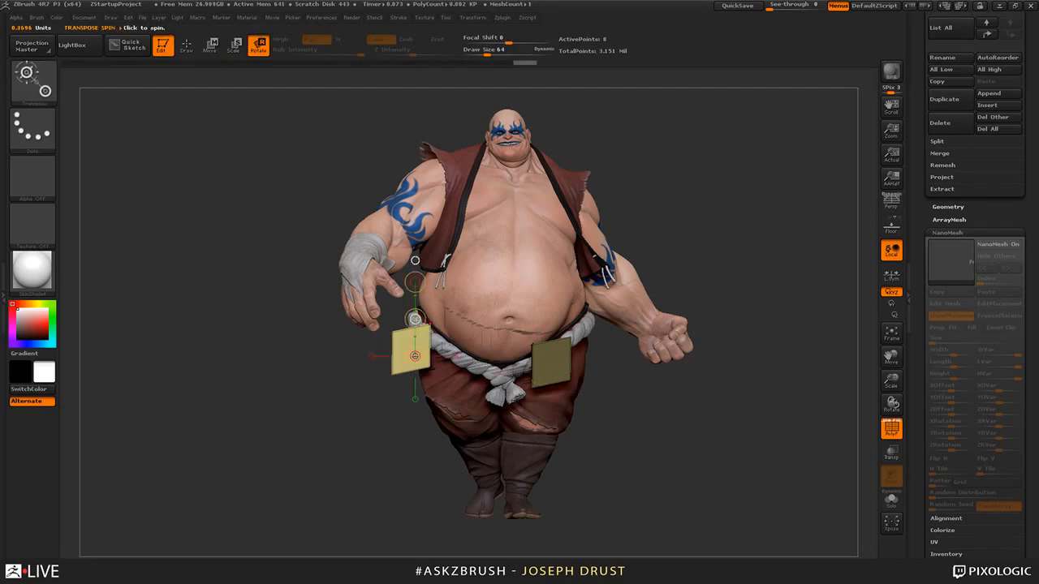
pyautogui.press('w')
pyautogui.moveTo(416, 319); pyautogui.dragTo(455, 327)
pyautogui.moveTo(767, 485); pyautogui.dragTo(774, 524)
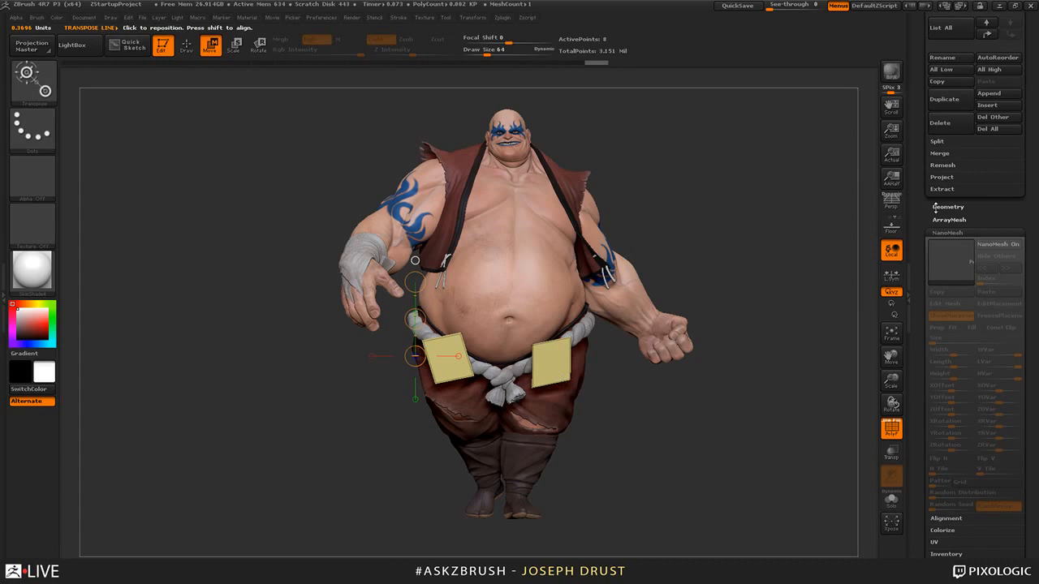
pyautogui.click(987, 246)
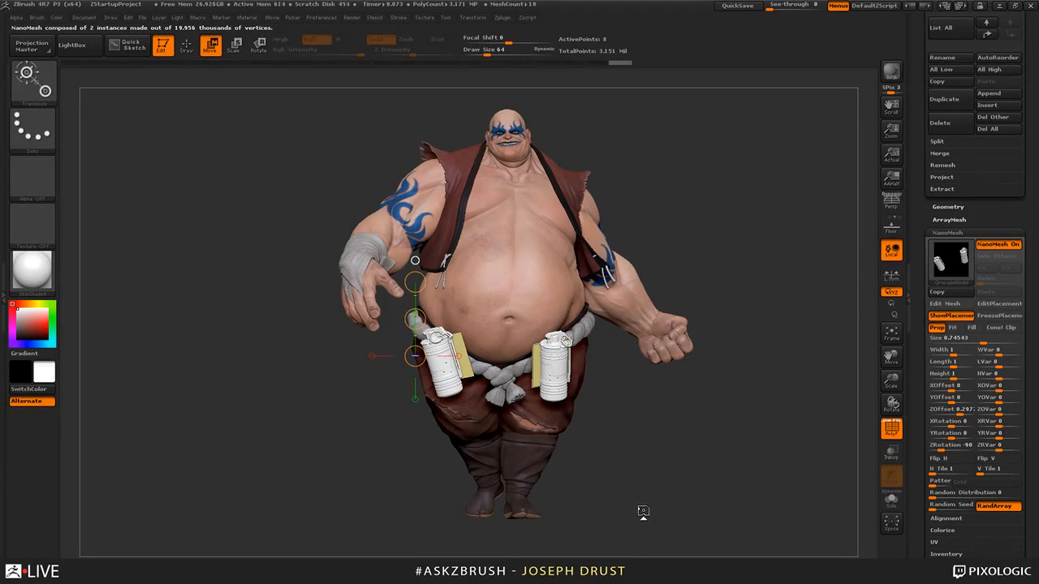
# - Duplicate the tilted grenade's placement plane upward to add a third NanoMesh instance
pyautogui.keyDown('ctrl'); pyautogui.click(463, 359); pyautogui.keyUp('ctrl')
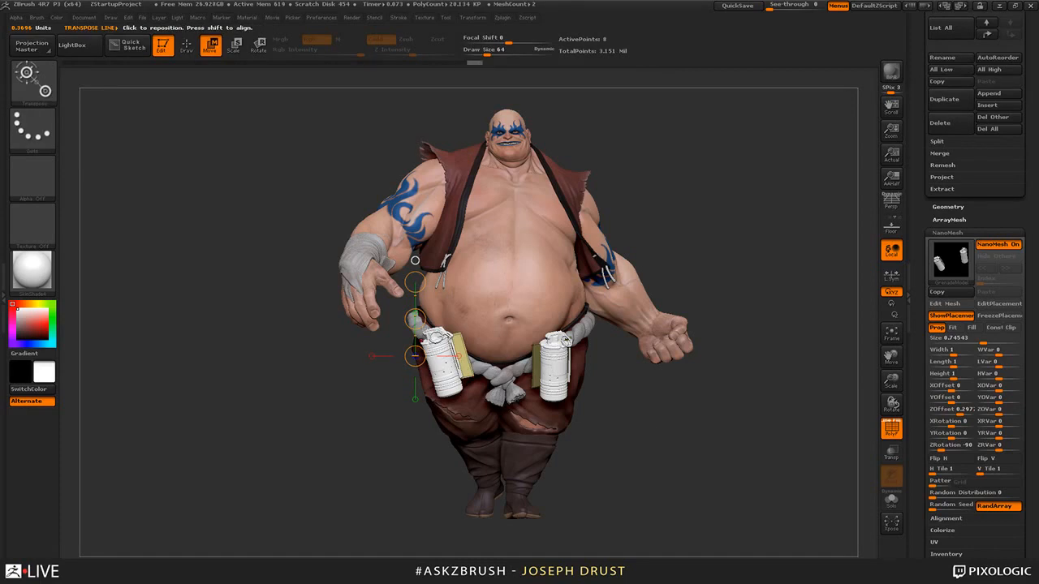
pyautogui.press('ctrl')
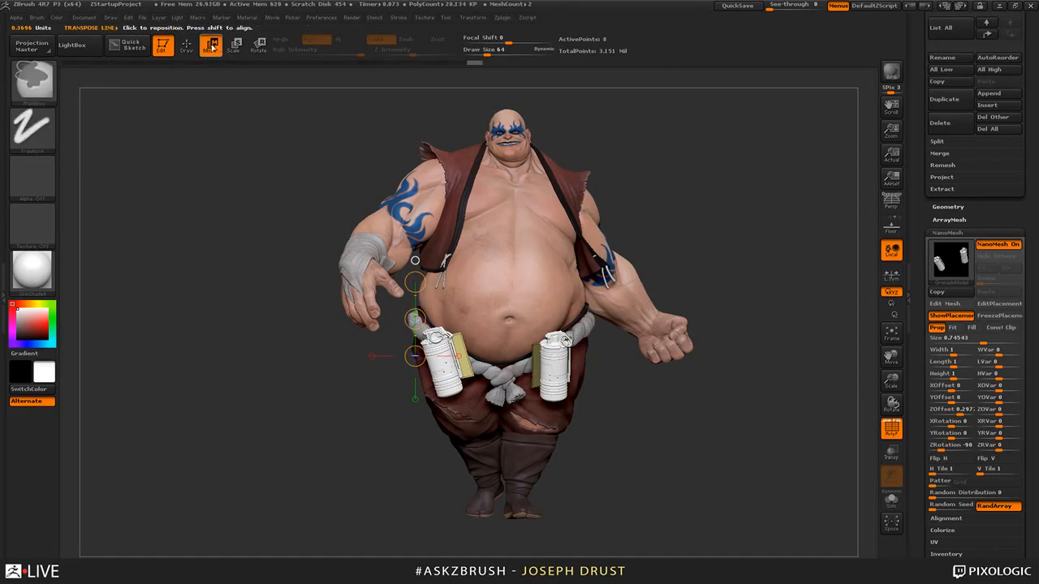
pyautogui.keyDown('ctrl'); pyautogui.moveTo(416, 319); pyautogui.dragTo(423, 245); pyautogui.keyUp('ctrl')
pyautogui.moveTo(512, 286); pyautogui.dragTo(448, 298)
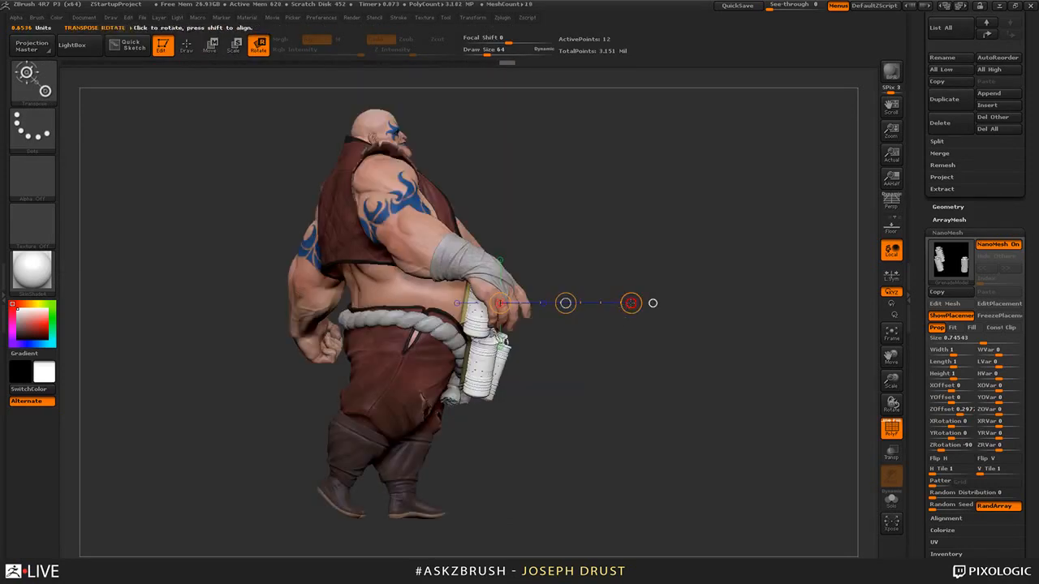
# - Rotate and move the third placement plane so its grenade sits at the hip beside the character's wrapped hand
pyautogui.moveTo(631, 303); pyautogui.dragTo(556, 382)
pyautogui.press('w')
pyautogui.moveTo(453, 407); pyautogui.dragTo(485, 467)
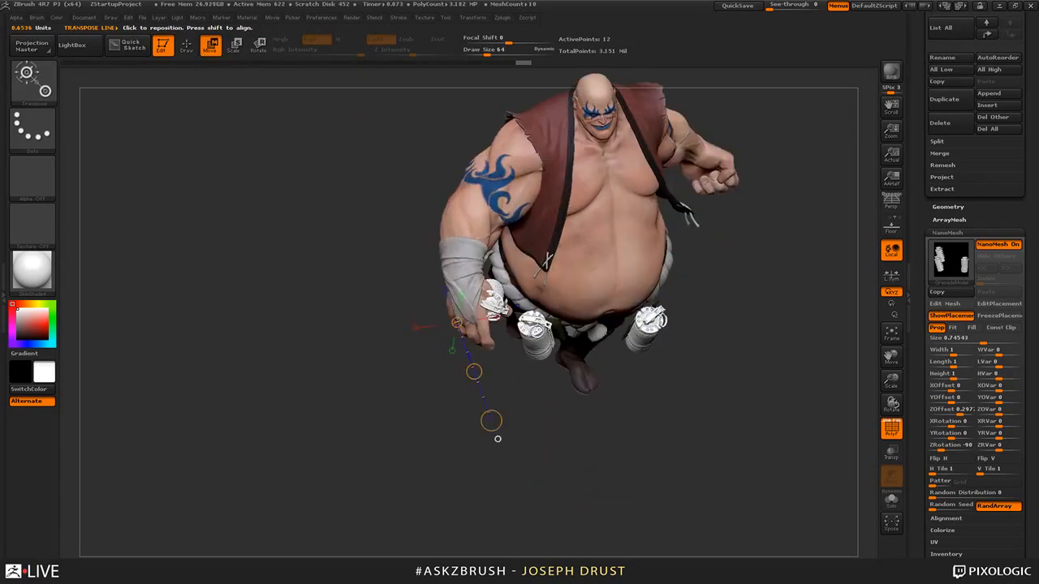
pyautogui.click(495, 307)
pyautogui.moveTo(505, 278); pyautogui.dragTo(510, 303)
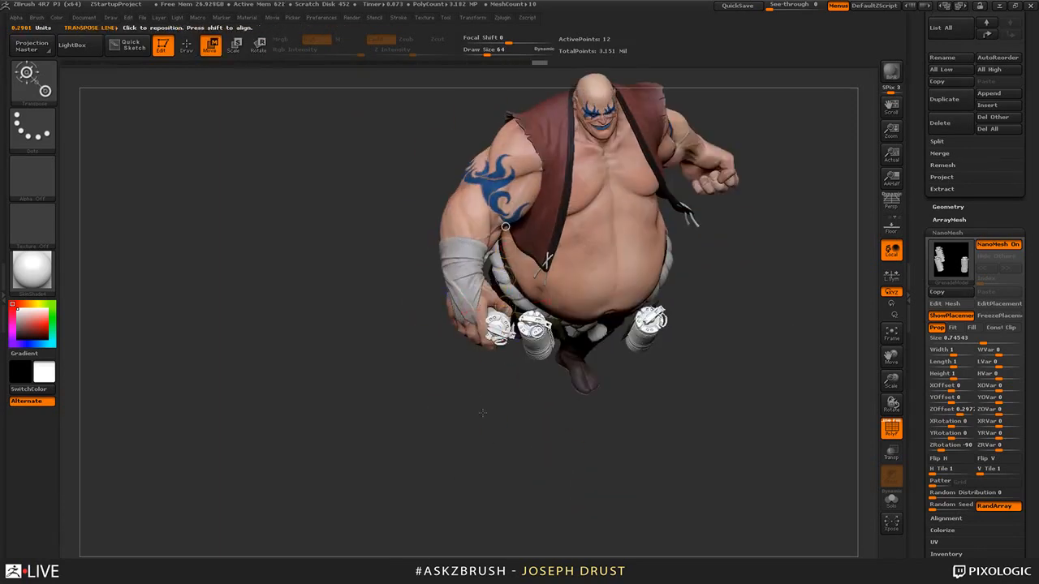
pyautogui.keyDown('shift'); pyautogui.moveTo(482, 413); pyautogui.dragTo(484, 382); pyautogui.keyUp('shift')
pyautogui.moveTo(504, 284); pyautogui.dragTo(476, 260)
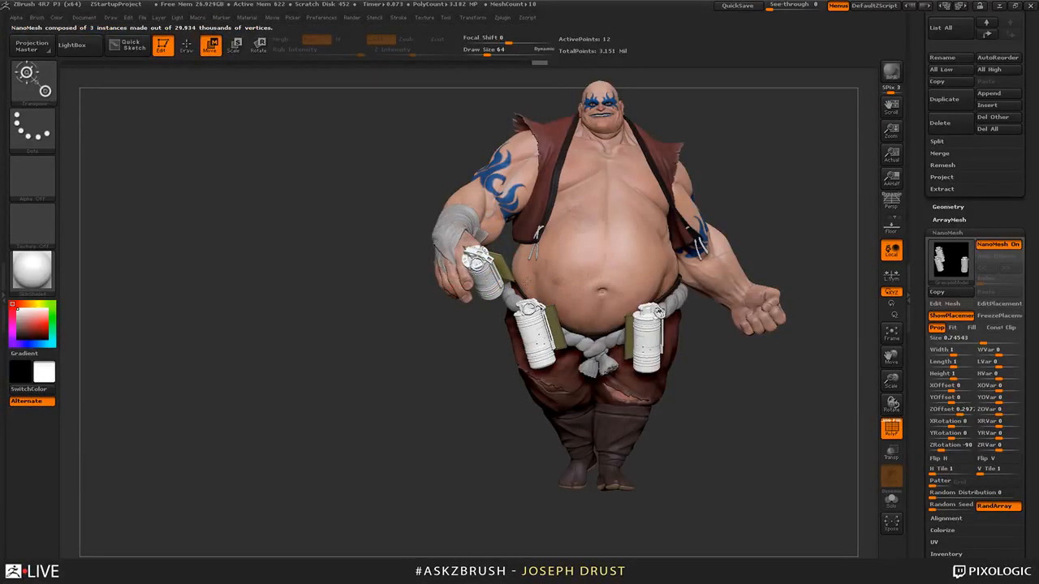
# - Return to Draw mode and hide the NanoMesh placement polygons so only the three grenades show
pyautogui.moveTo(767, 414); pyautogui.dragTo(733, 430)
pyautogui.moveTo(733, 430)
pyautogui.keyDown('alt'); pyautogui.mouseDown()
pyautogui.moveTo(702, 453)
pyautogui.moveTo(735, 446)
pyautogui.mouseUp(); pyautogui.keyUp('alt')
pyautogui.click(189, 50)
pyautogui.click(950, 315)
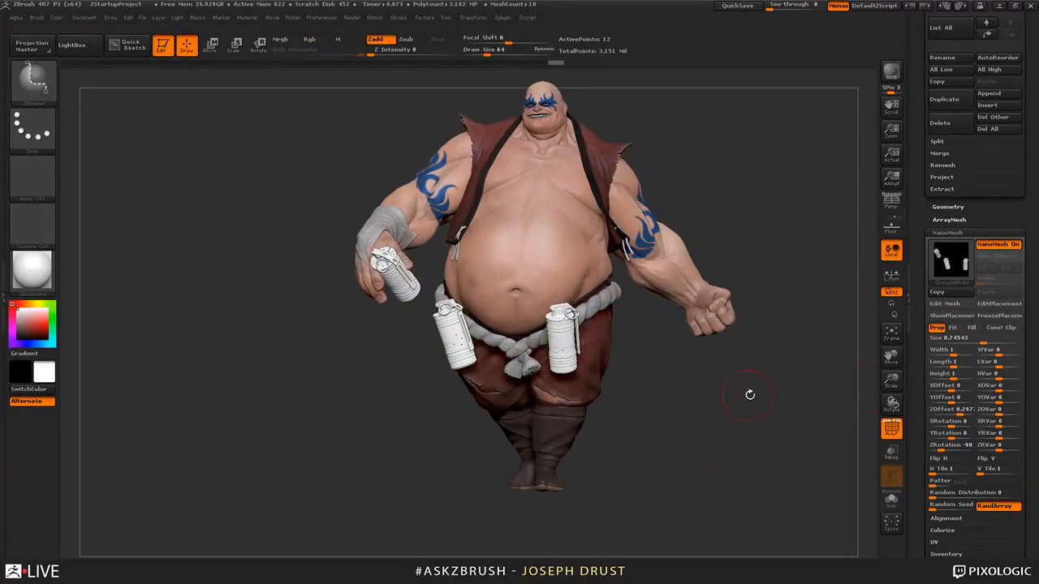
pyautogui.moveTo(750, 395); pyautogui.dragTo(867, 339)
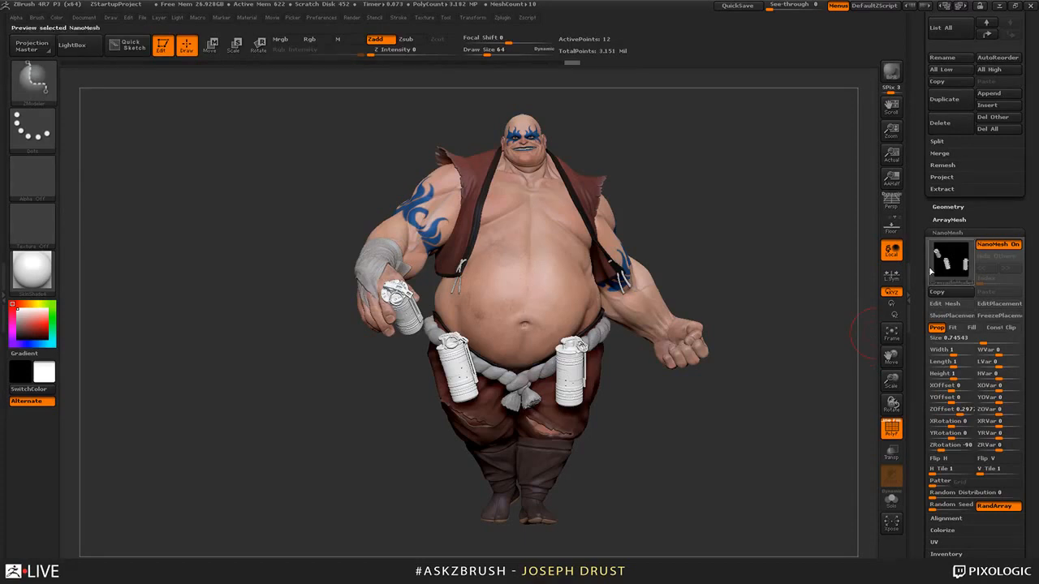
# - Edit the NanoMesh source grenade in Solo mode, mask its upper part and stretch the lower body downward with Transpose Move
pyautogui.click(942, 303)
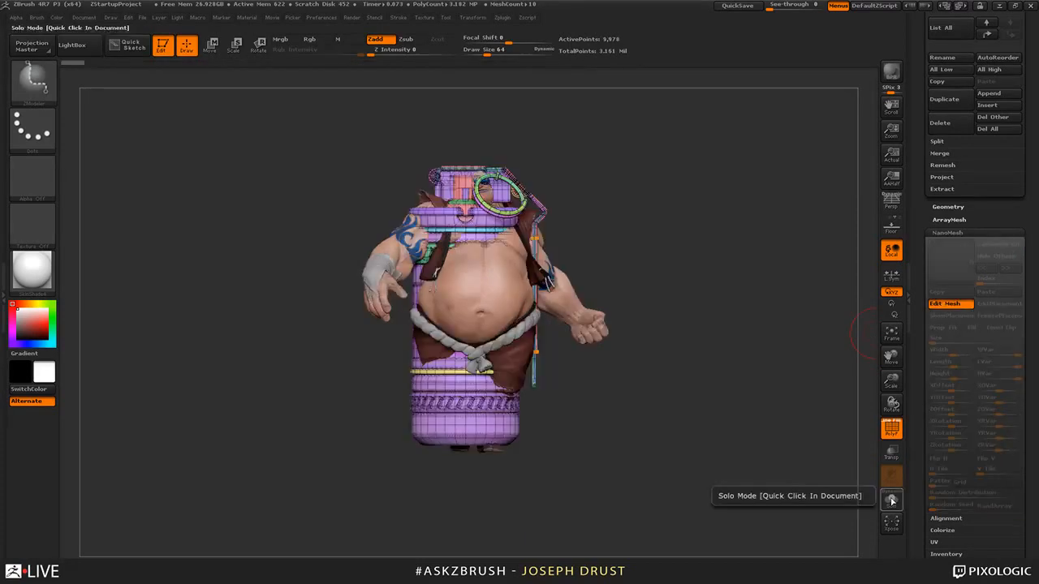
pyautogui.click(891, 500)
pyautogui.keyDown('ctrl'); pyautogui.moveTo(697, 506); pyautogui.dragTo(309, 406); pyautogui.keyUp('ctrl')
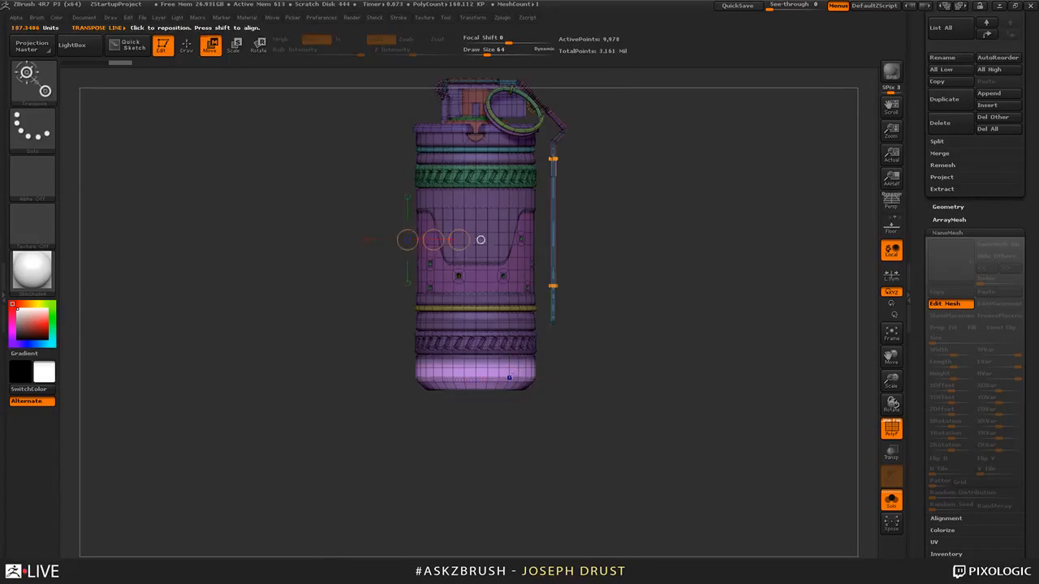
pyautogui.keyDown('shift'); pyautogui.moveTo(509, 378); pyautogui.dragTo(510, 441); pyautogui.keyUp('shift')
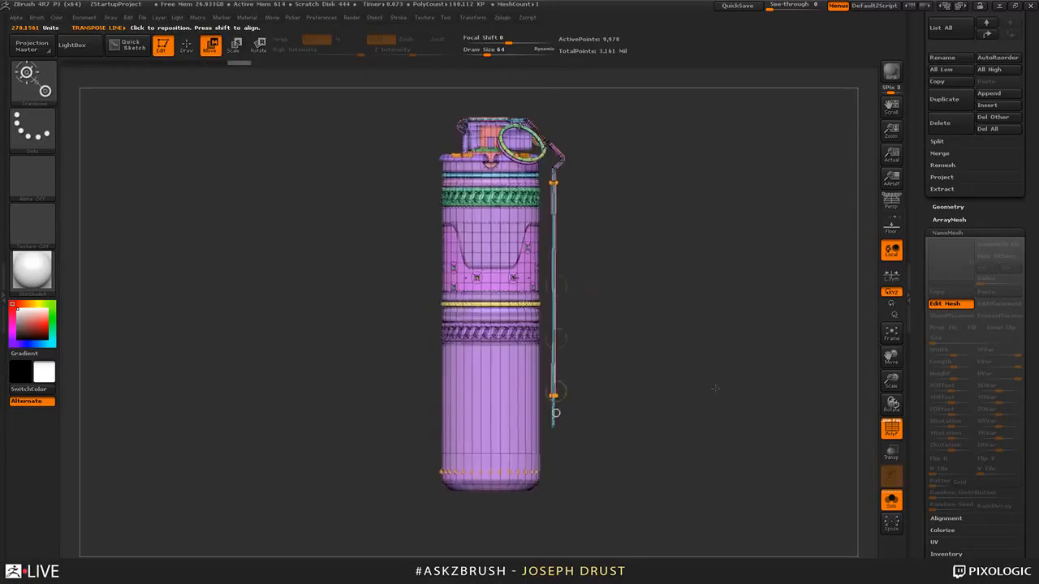
pyautogui.moveTo(714, 387); pyautogui.dragTo(704, 413)
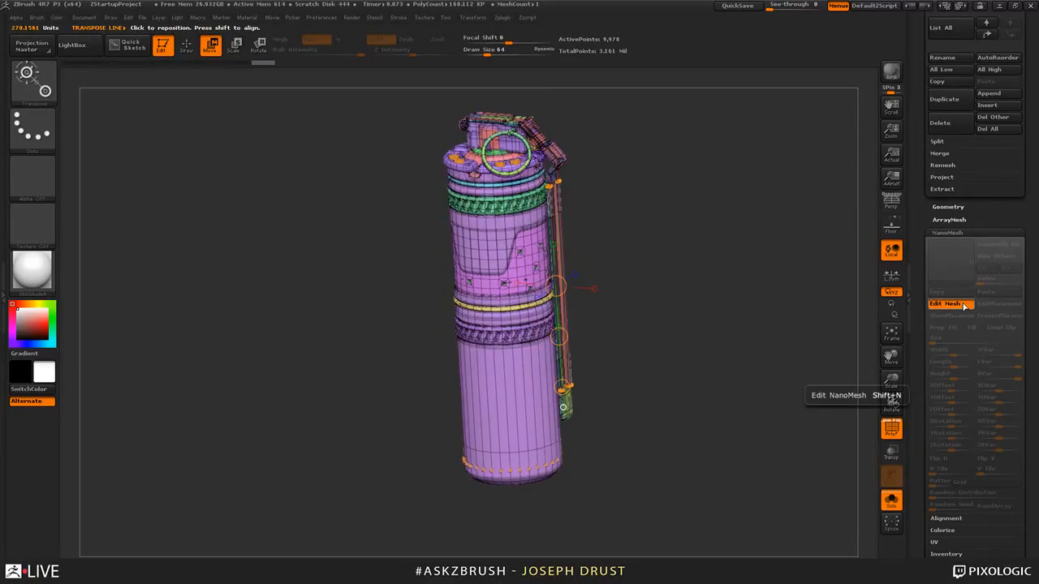
# - Leave NanoMesh mesh editing, restore the full character and check the lengthened grenades from different angles
pyautogui.click(964, 305)
pyautogui.click(891, 501)
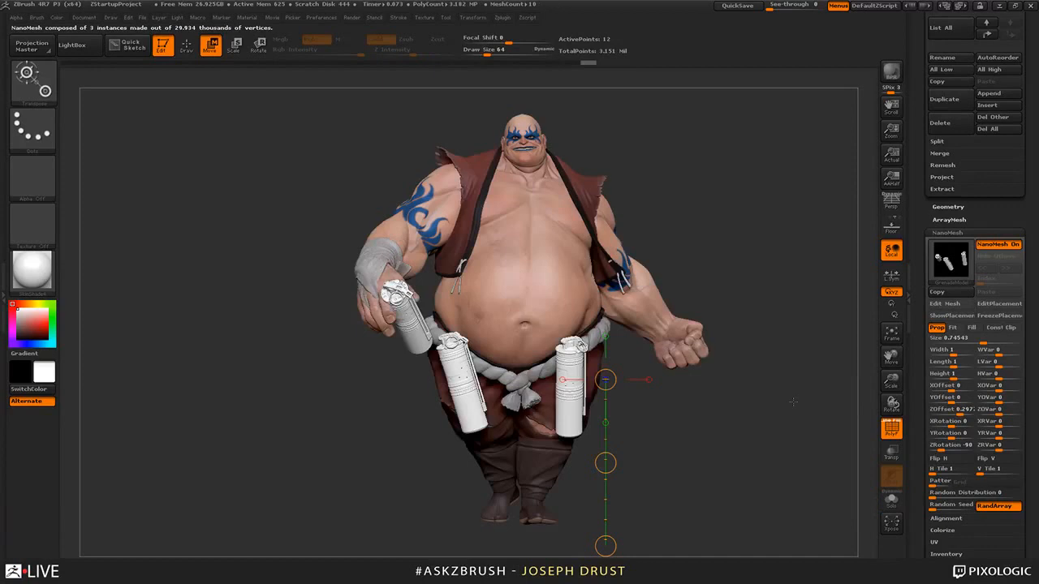
pyautogui.moveTo(793, 401); pyautogui.dragTo(786, 387)
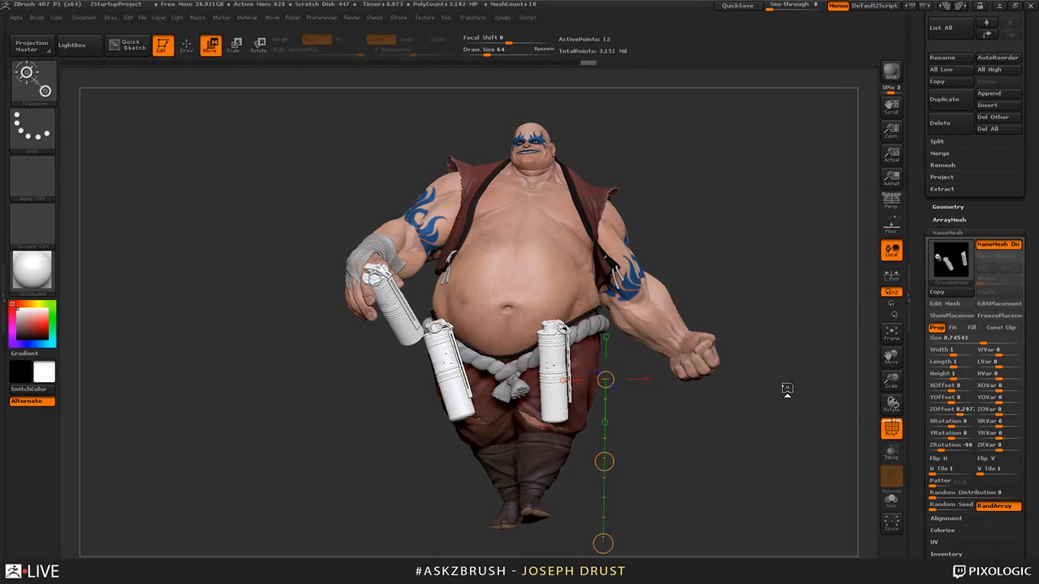
pyautogui.moveTo(786, 389); pyautogui.dragTo(741, 238)
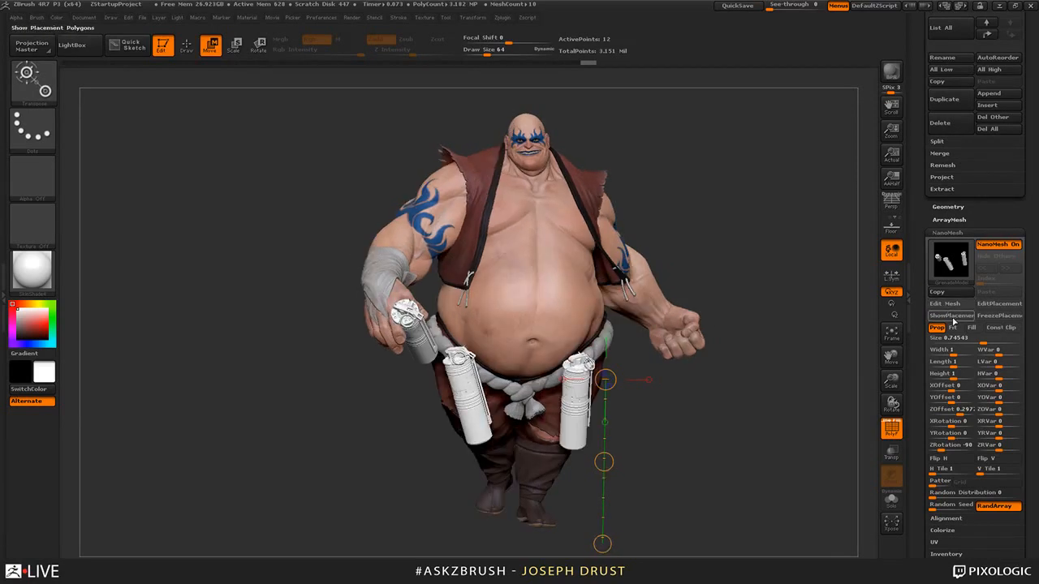
# - Show the placement polygons, turn the NanoMesh off to examine the three bare planes, and turn it back on
pyautogui.click(953, 317)
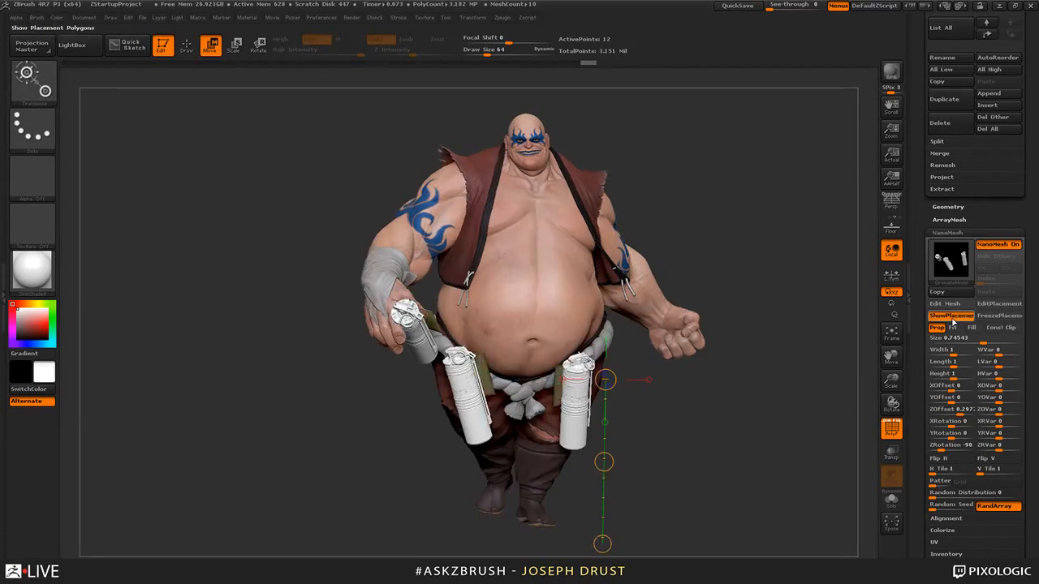
pyautogui.click(997, 245)
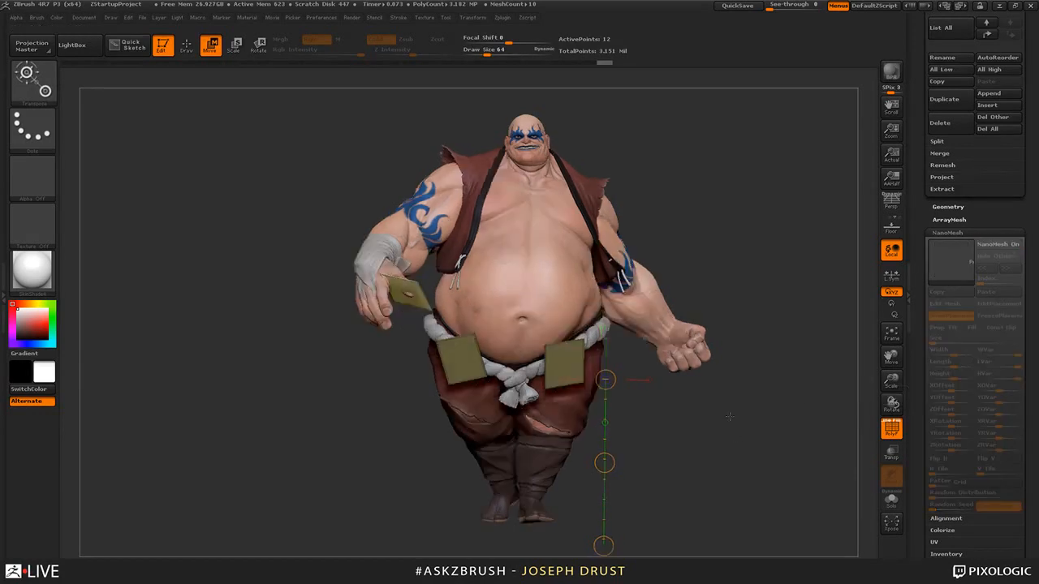
pyautogui.moveTo(728, 417); pyautogui.dragTo(726, 439)
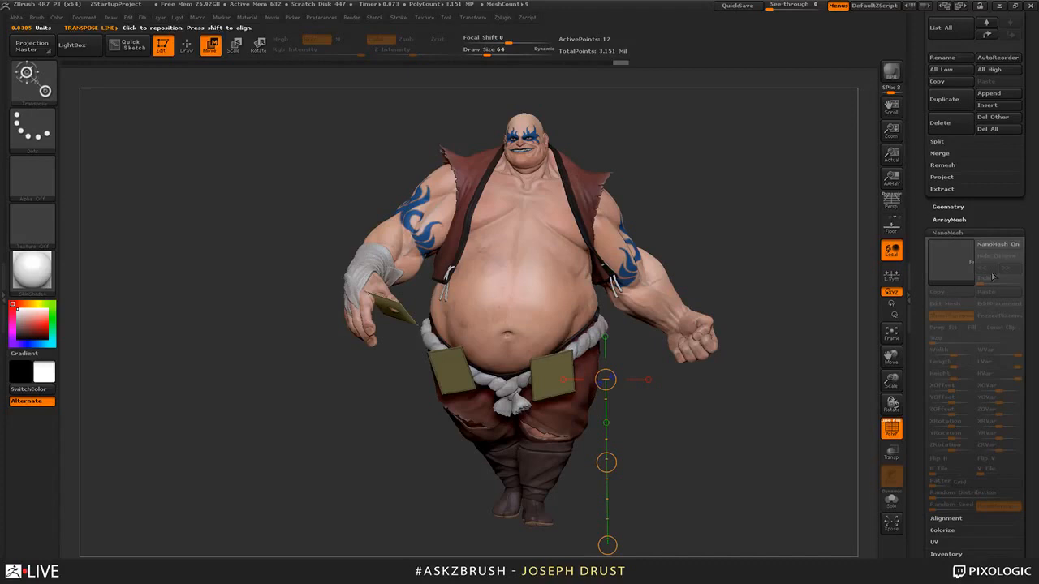
pyautogui.click(998, 245)
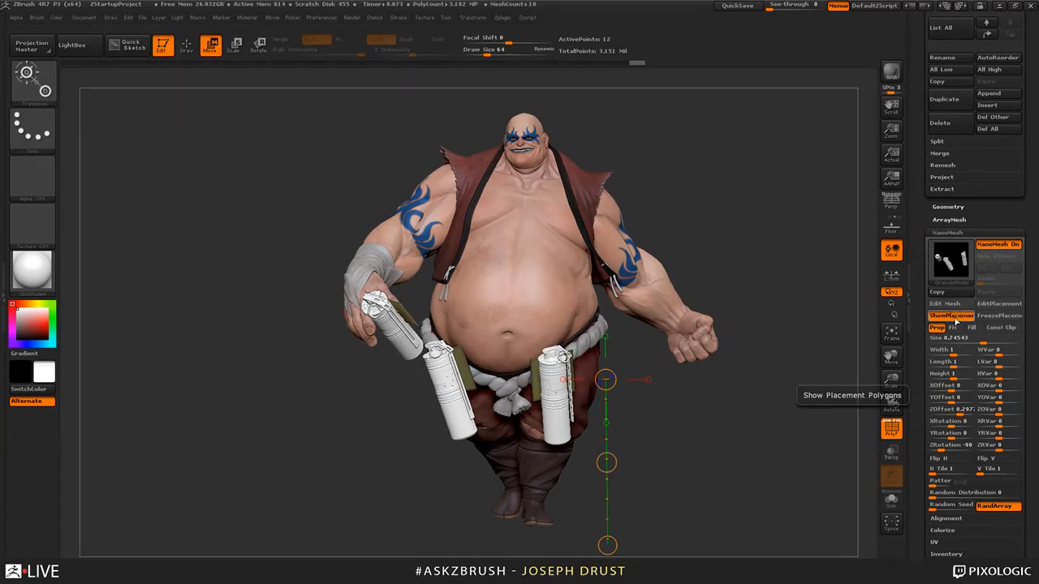
# - Switch back to Draw mode and hide the placement polygons behind the lengthened grenades
pyautogui.moveTo(817, 183)
pyautogui.mouseDown()
pyautogui.moveTo(837, 174)
pyautogui.moveTo(746, 171)
pyautogui.mouseUp()
pyautogui.click(188, 45)
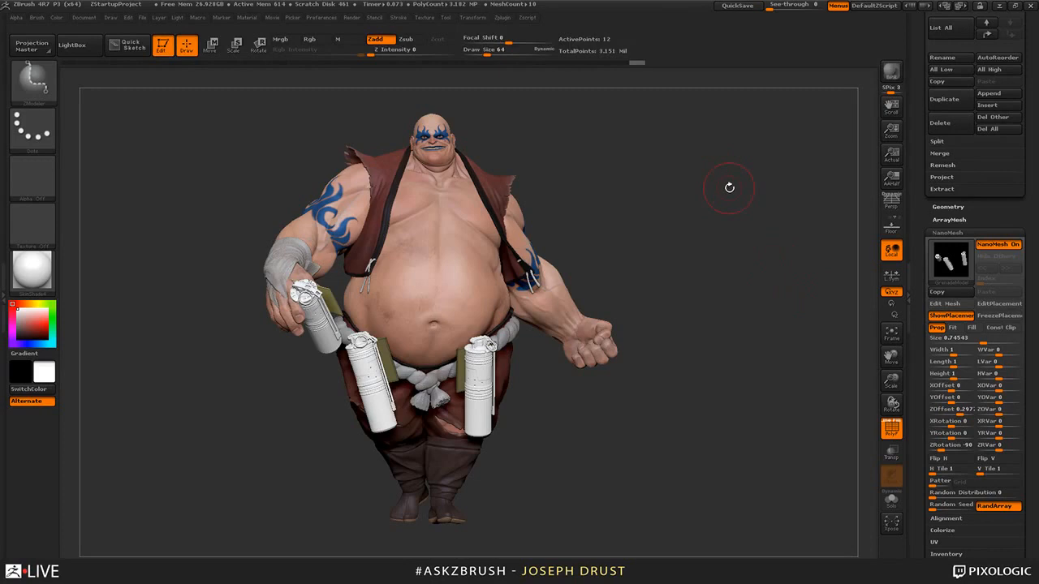
pyautogui.moveTo(729, 188); pyautogui.dragTo(683, 422)
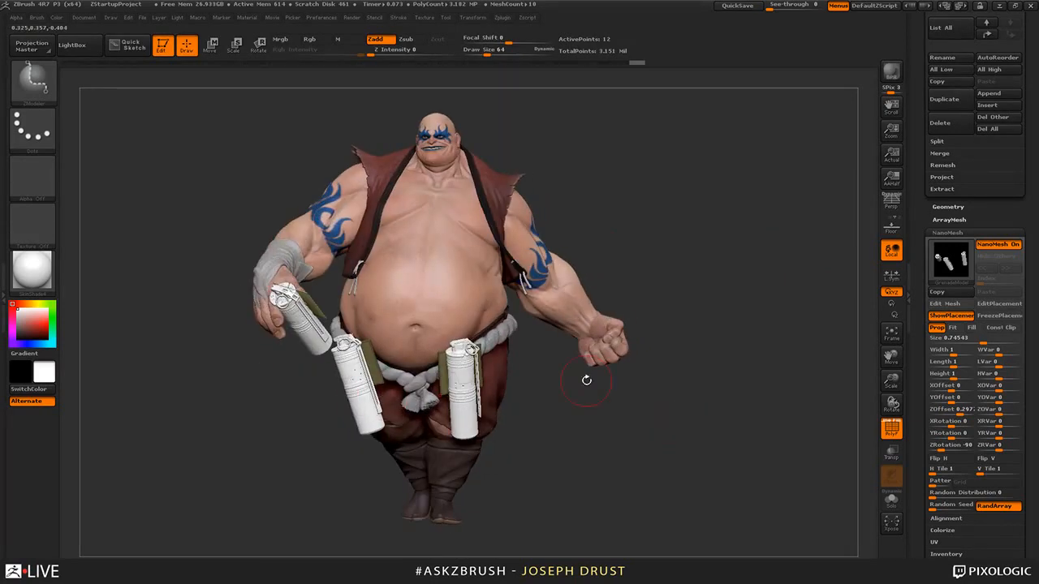
pyautogui.moveTo(586, 379); pyautogui.dragTo(607, 380)
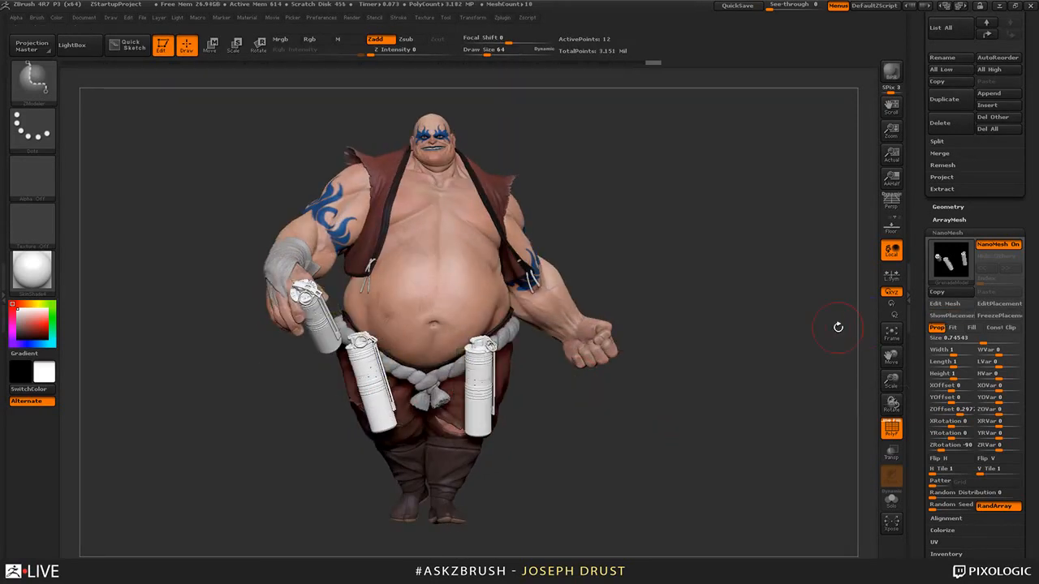
pyautogui.click(989, 246)
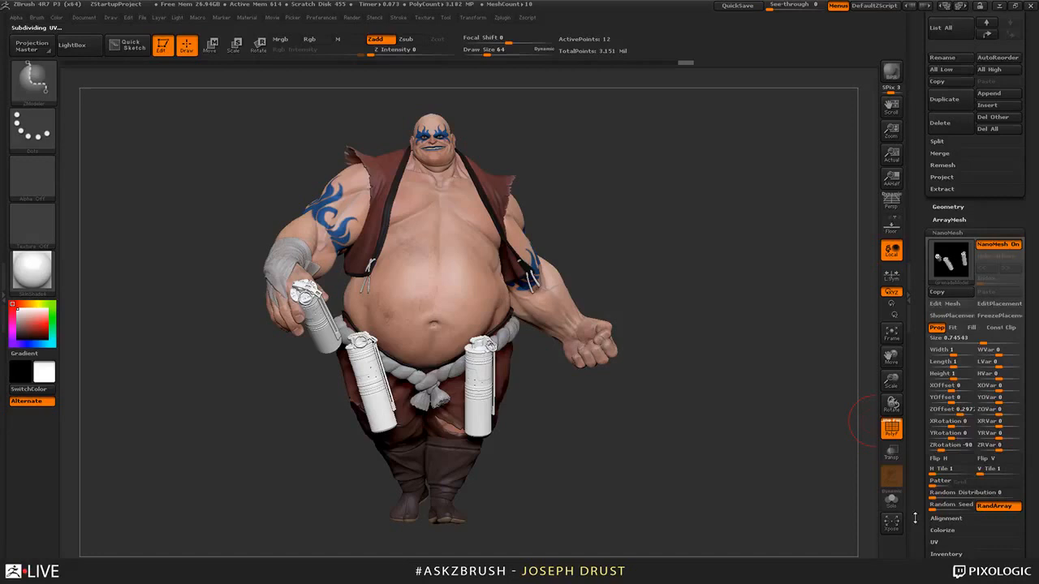
# - Convert the NanoMesh grenades into real geometry with One To Mesh and turn off the polyframe
pyautogui.scroll(-3, 915, 518)
pyautogui.click(954, 459)
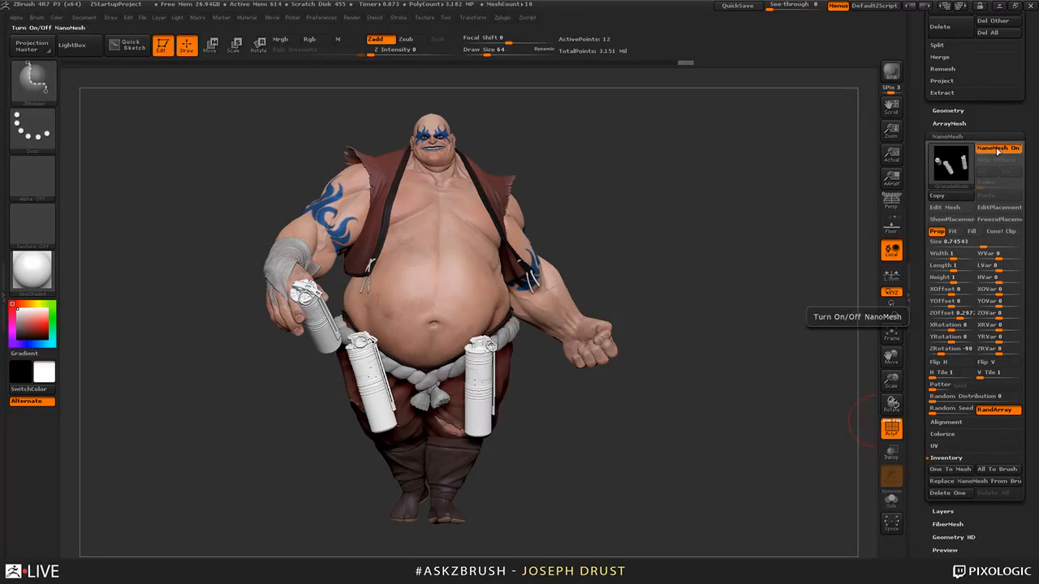
pyautogui.click(935, 481)
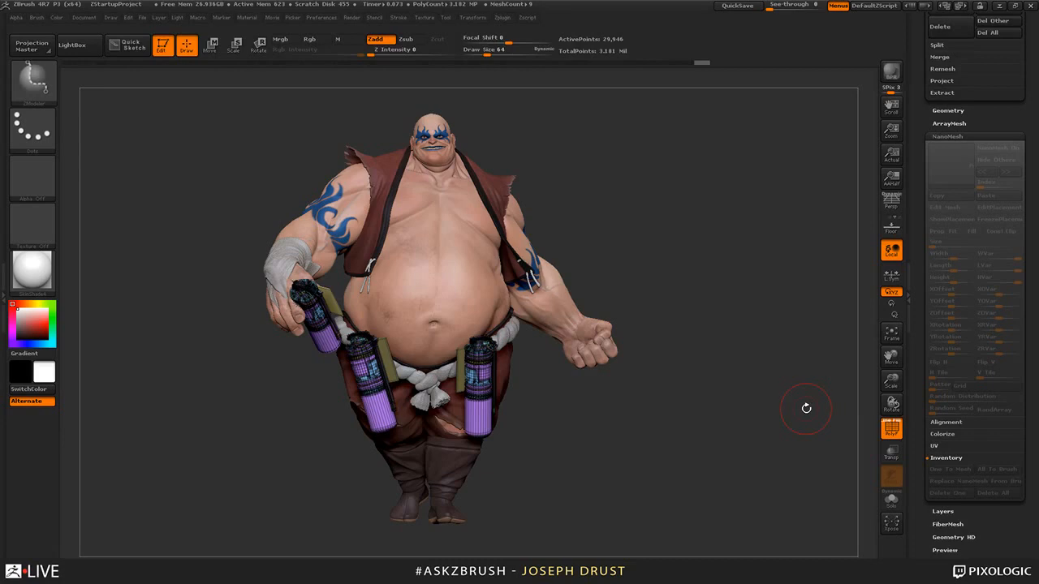
pyautogui.click(893, 434)
pyautogui.moveTo(800, 443); pyautogui.dragTo(751, 503)
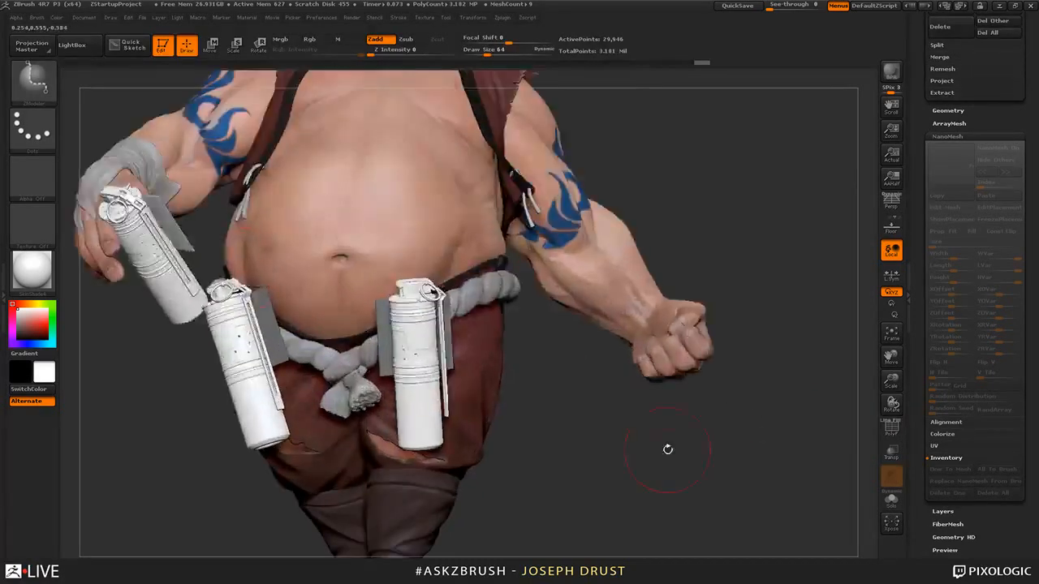
# - Turn the polyframe on, isolate the placement planes' polygroup and invert the visibility so only the grenades show
pyautogui.click(893, 427)
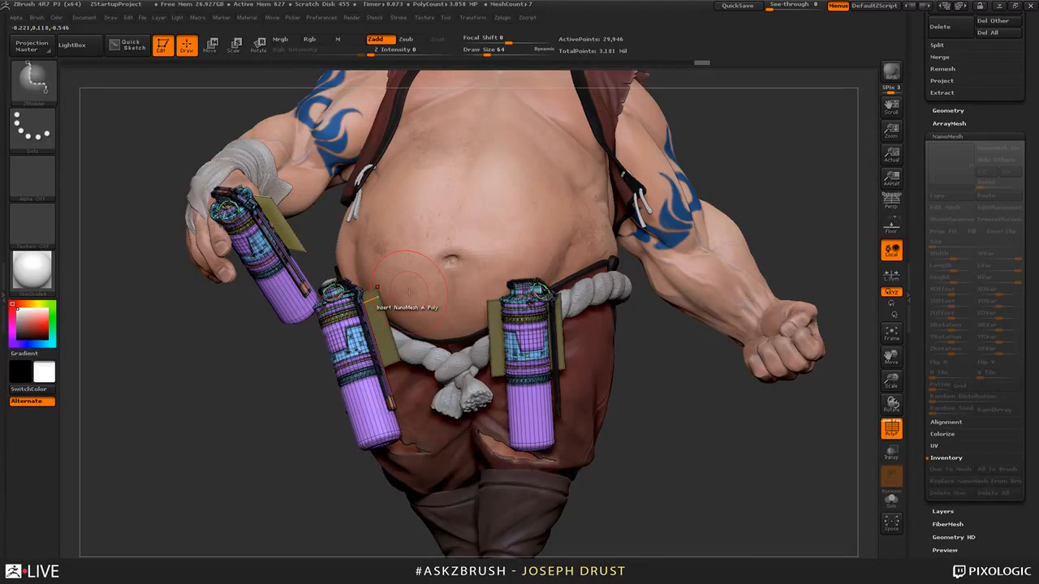
pyautogui.hotkey('ctrl', 'shift')
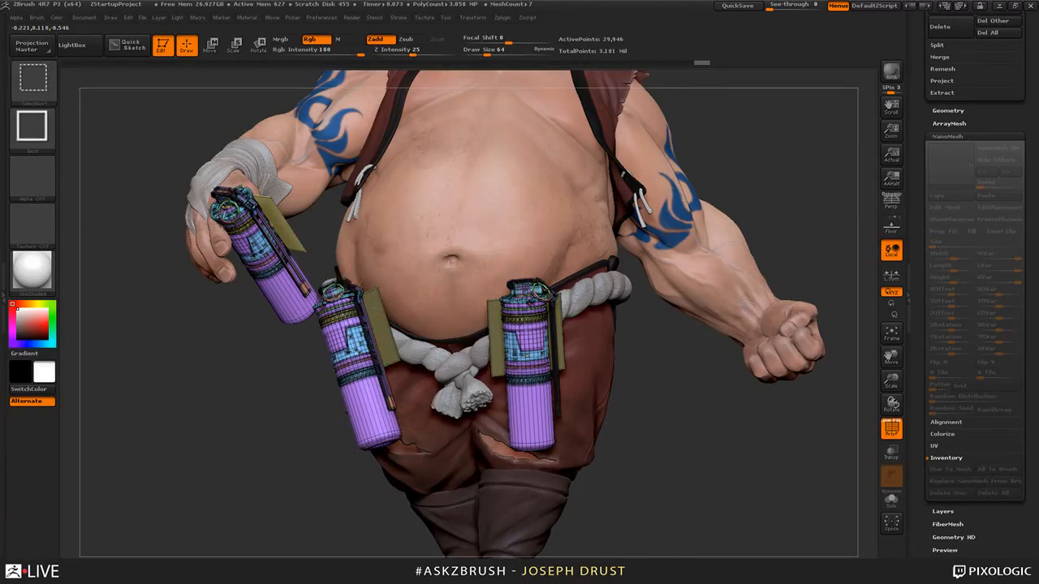
pyautogui.keyDown('ctrl'); pyautogui.keyDown('shift'); pyautogui.click(380, 321); pyautogui.keyUp('shift'); pyautogui.keyUp('ctrl')
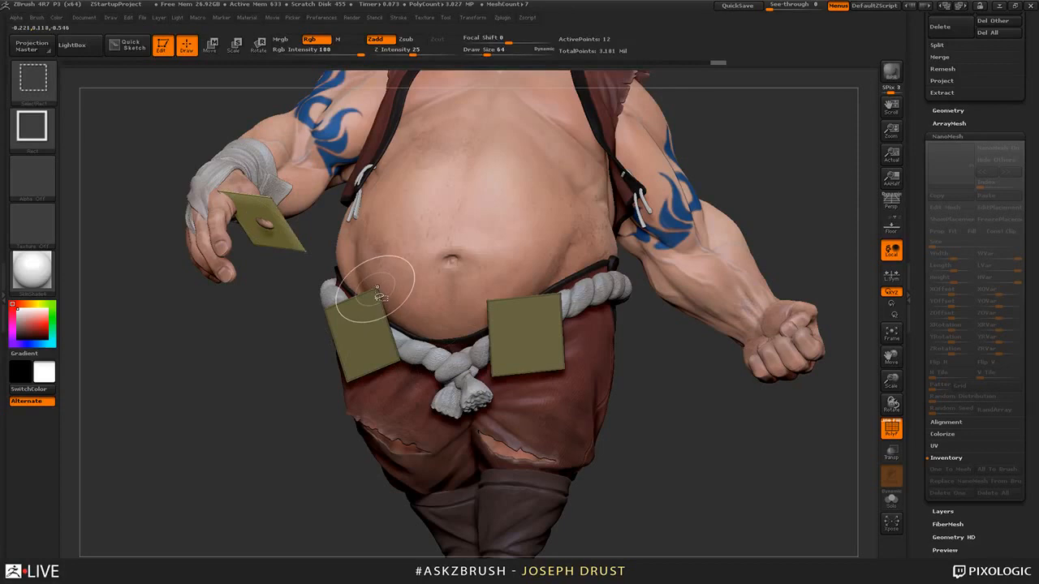
pyautogui.keyDown('ctrl'); pyautogui.keyDown('shift'); pyautogui.click(714, 470); pyautogui.keyUp('shift'); pyautogui.keyUp('ctrl')
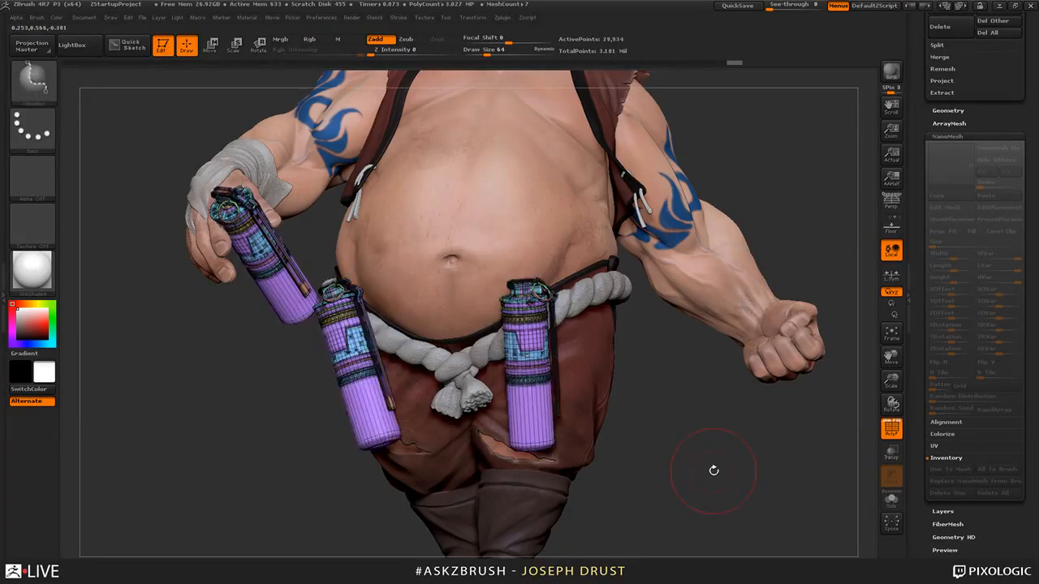
pyautogui.moveTo(723, 469)
pyautogui.mouseDown()
pyautogui.moveTo(726, 519)
pyautogui.moveTo(741, 462)
pyautogui.mouseUp()
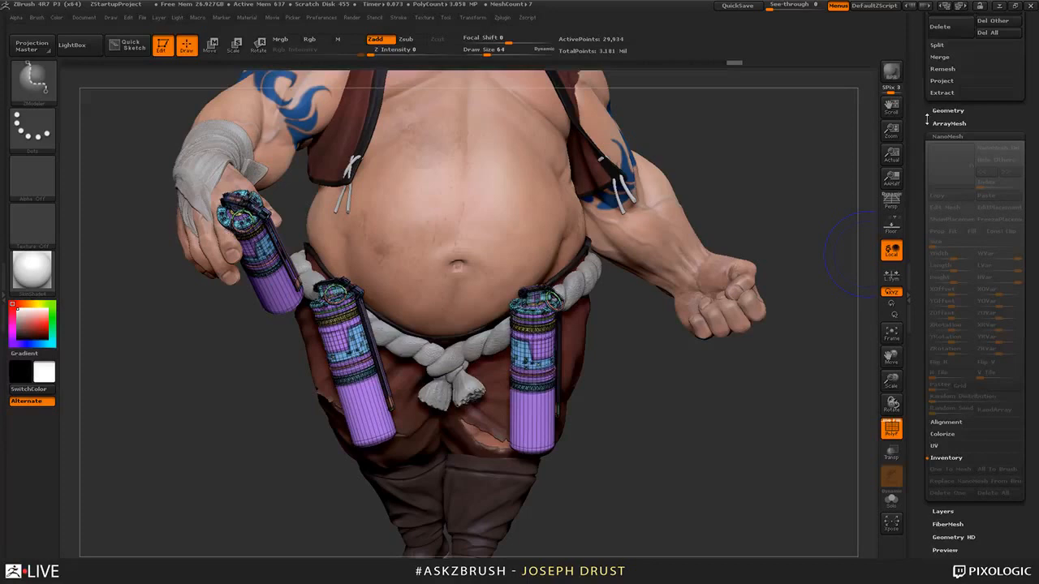
# - Delete the hidden placement planes from the grenade mesh with Del Hidden under Modify Topology
pyautogui.click(936, 112)
pyautogui.moveTo(921, 118); pyautogui.dragTo(916, 169)
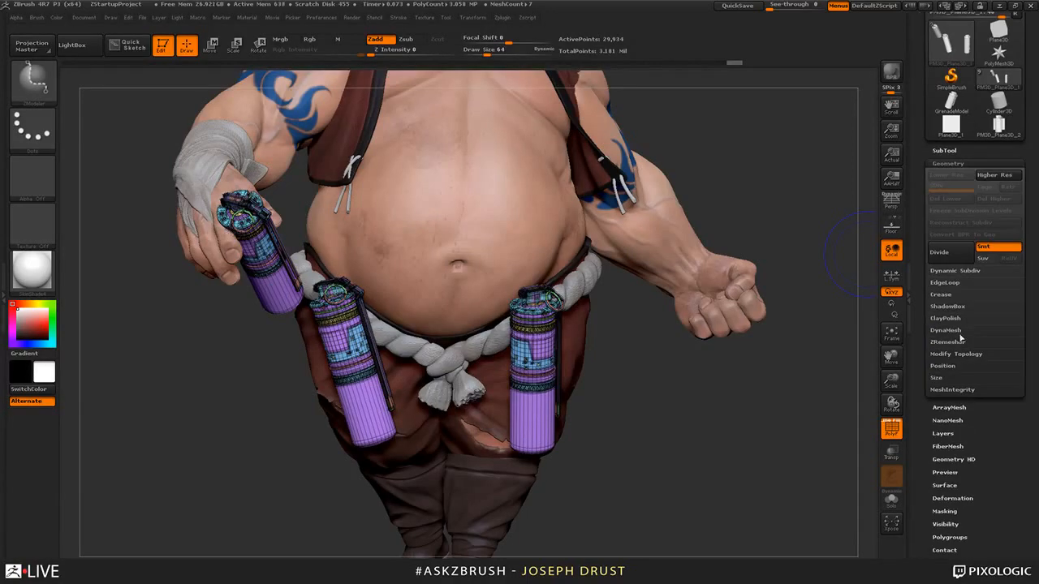
pyautogui.click(963, 357)
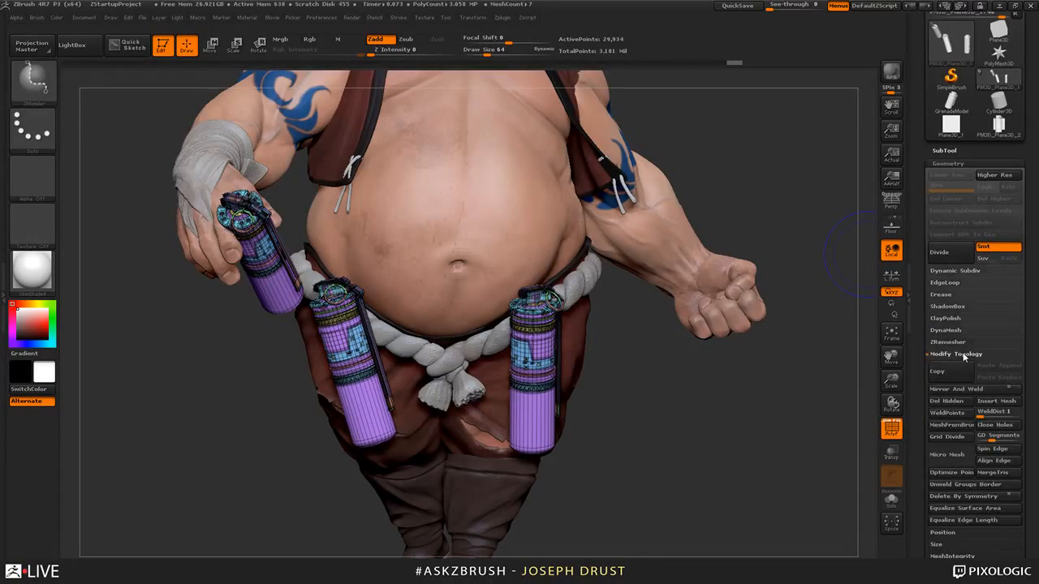
pyautogui.click(944, 403)
# - Turn off the polyframe and view the converted grenades on the character
pyautogui.keyDown('alt'); pyautogui.moveTo(747, 482); pyautogui.dragTo(823, 436); pyautogui.keyUp('alt')
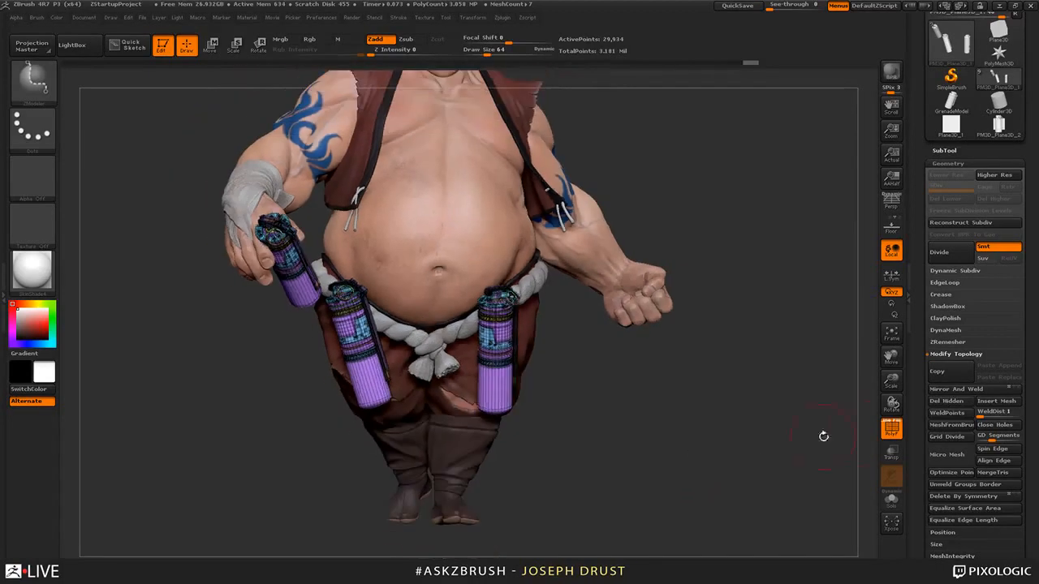
pyautogui.click(892, 430)
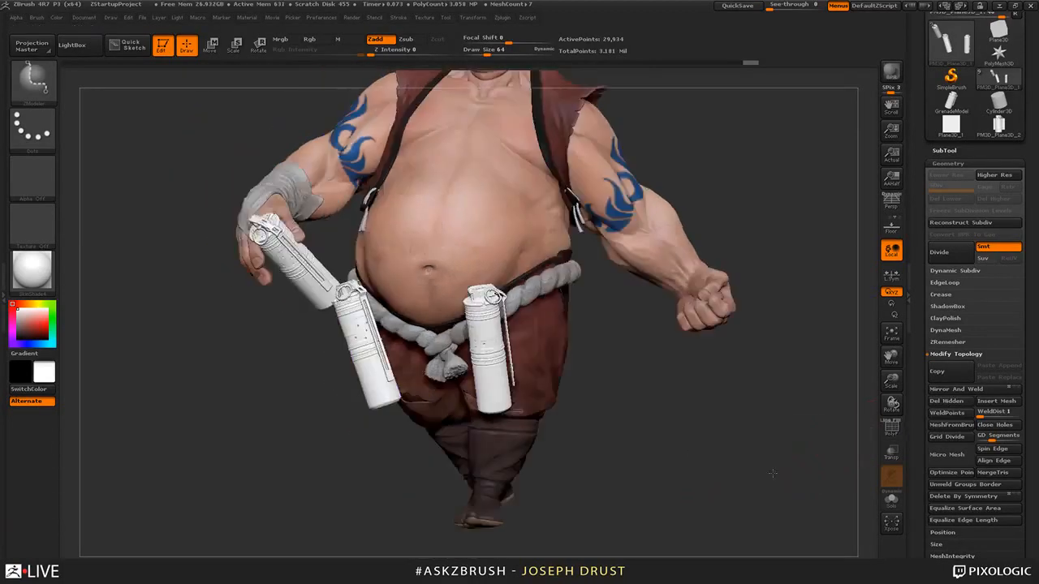
pyautogui.moveTo(704, 481); pyautogui.dragTo(731, 472)
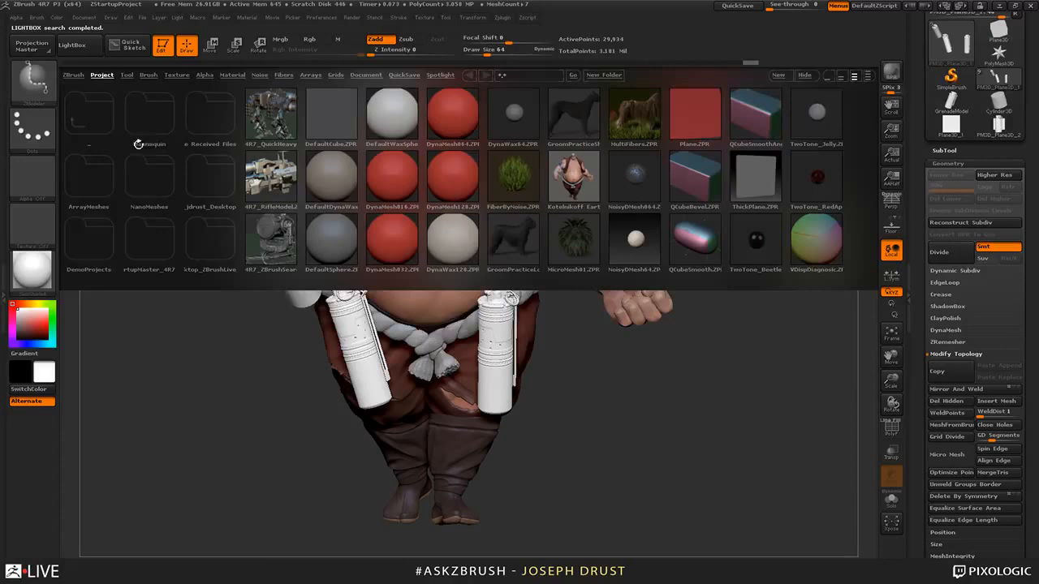
# - Load the Arraytest project with the tank tracks from LightBox and turn off the floor grid
pyautogui.click(139, 144)
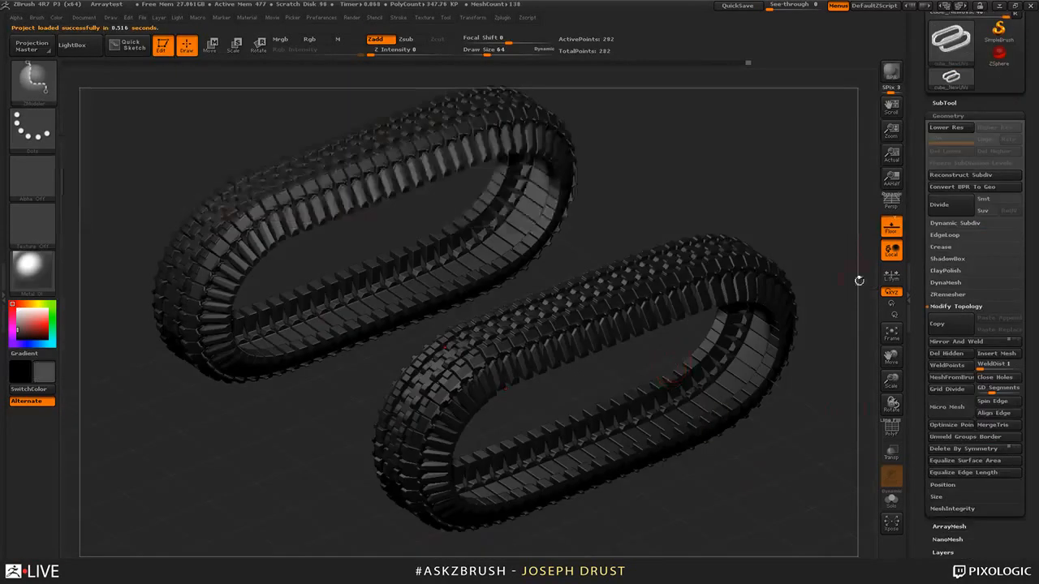
pyautogui.click(891, 227)
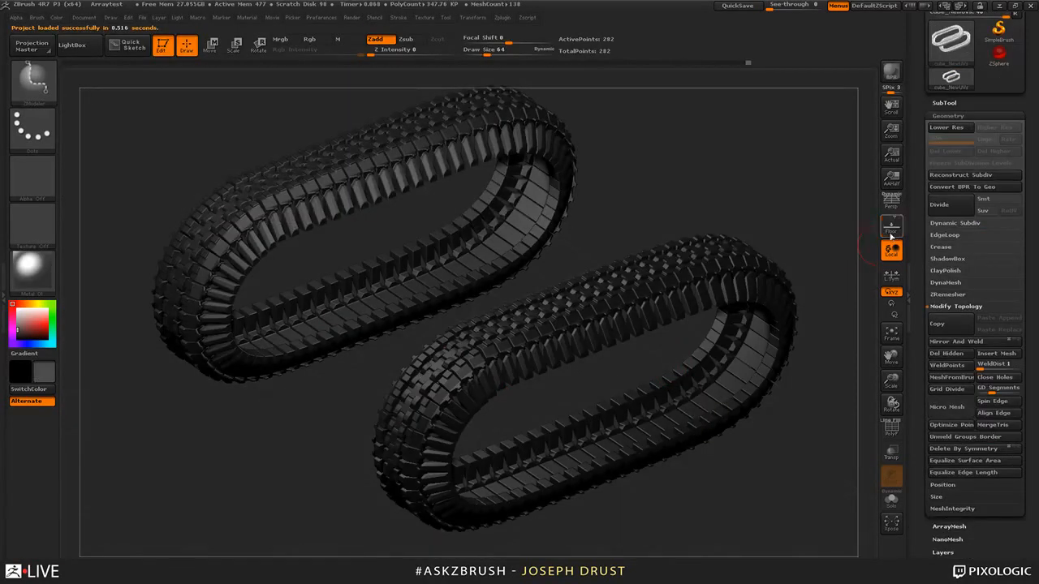
# - Switch the tank tracks to the MatCap Gray material with white as the main color, and turn on perspective
pyautogui.click(18, 302)
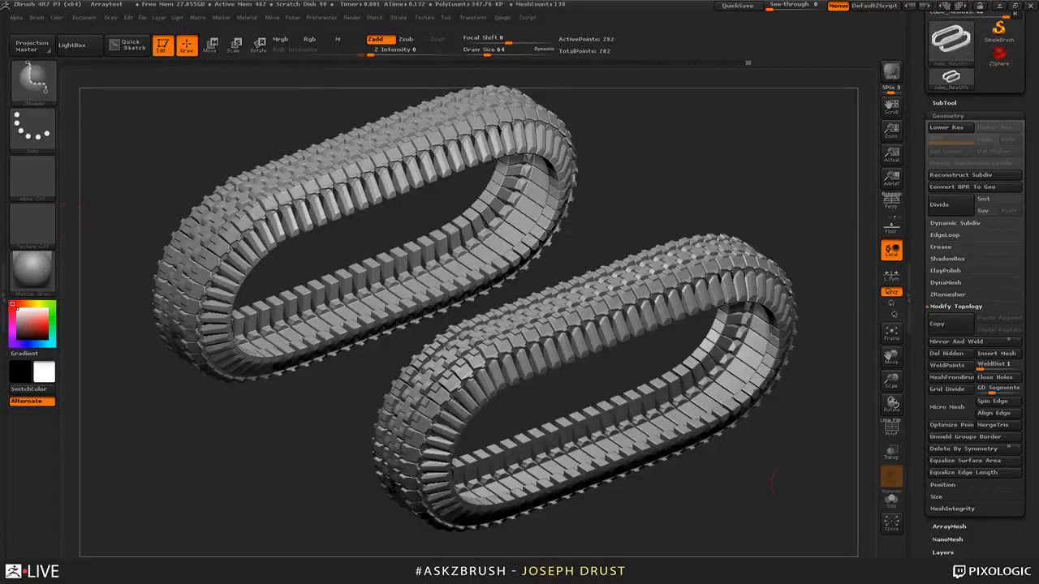
pyautogui.moveTo(763, 448); pyautogui.dragTo(799, 430)
pyautogui.press('p')
# - Open the ArrayMesh settings and toggle Array Mesh off and back on to compare the single source link with the full tracks
pyautogui.click(948, 526)
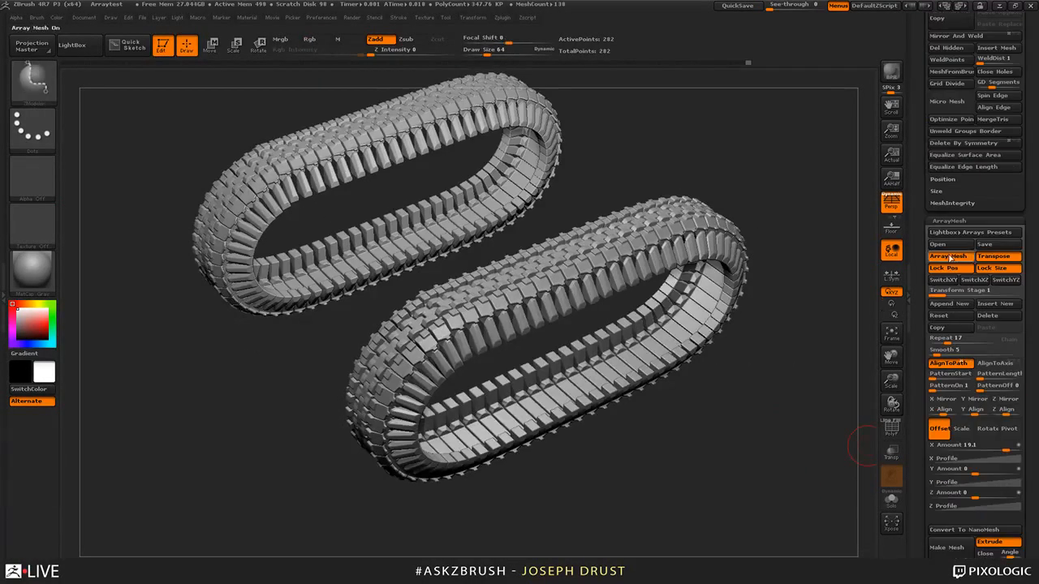
pyautogui.click(948, 256)
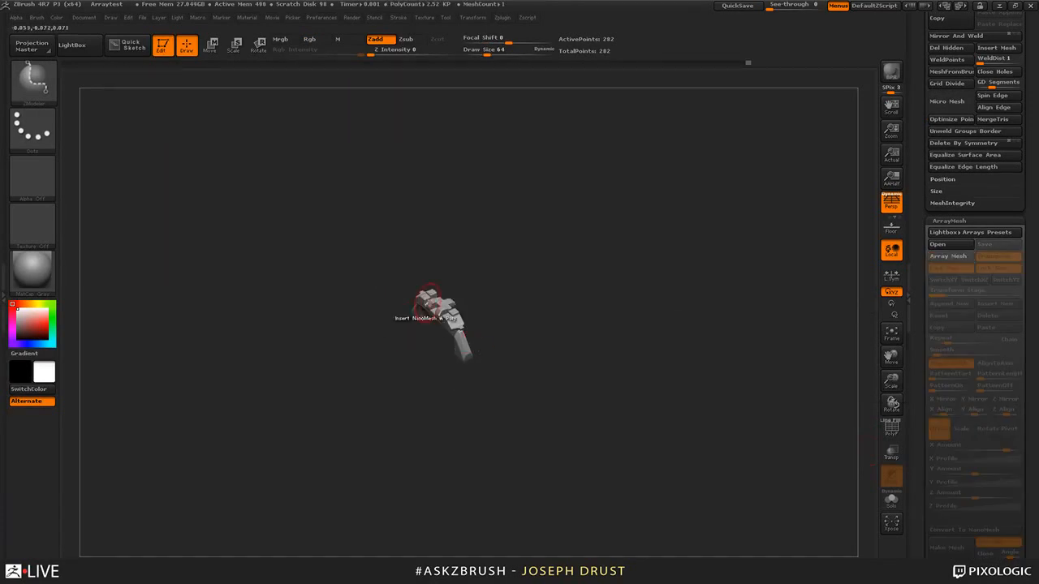
pyautogui.click(965, 258)
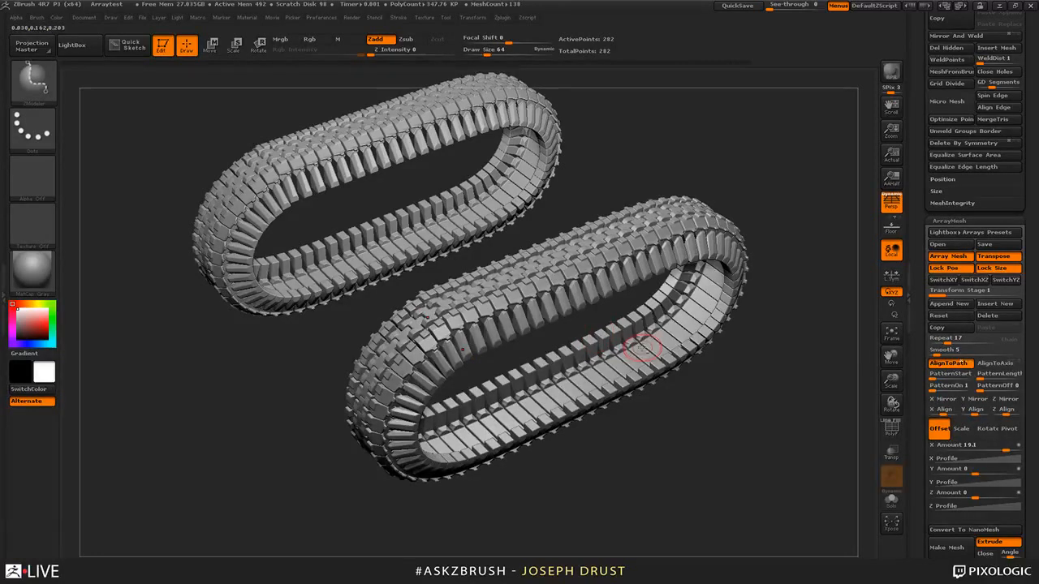
# - Switch to the browser to show the ZBrush Webinar Series playlist on YouTube, and return to ZBrush
pyautogui.hotkey('alt', 'Tab')
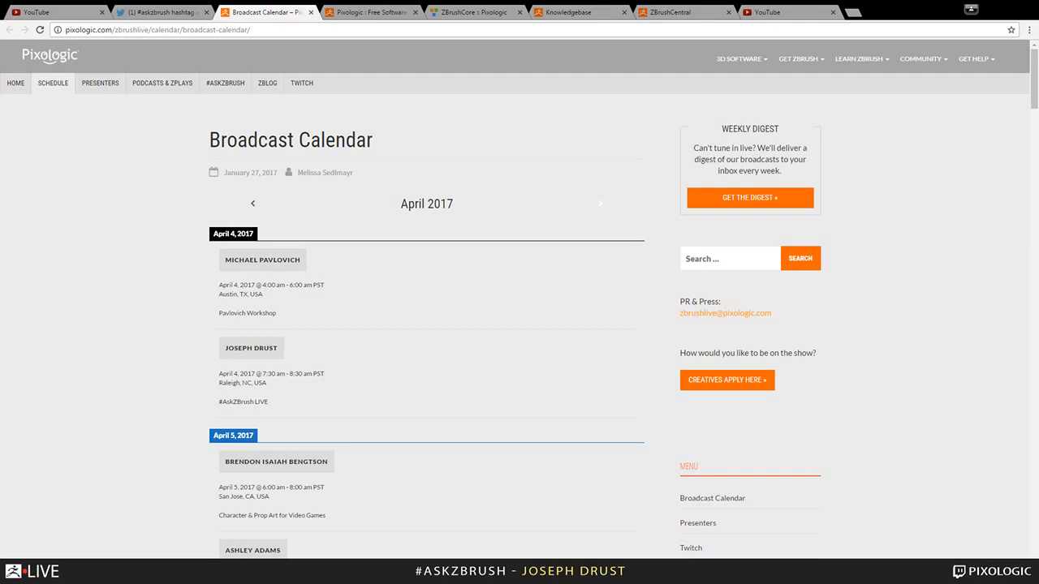
pyautogui.click(784, 13)
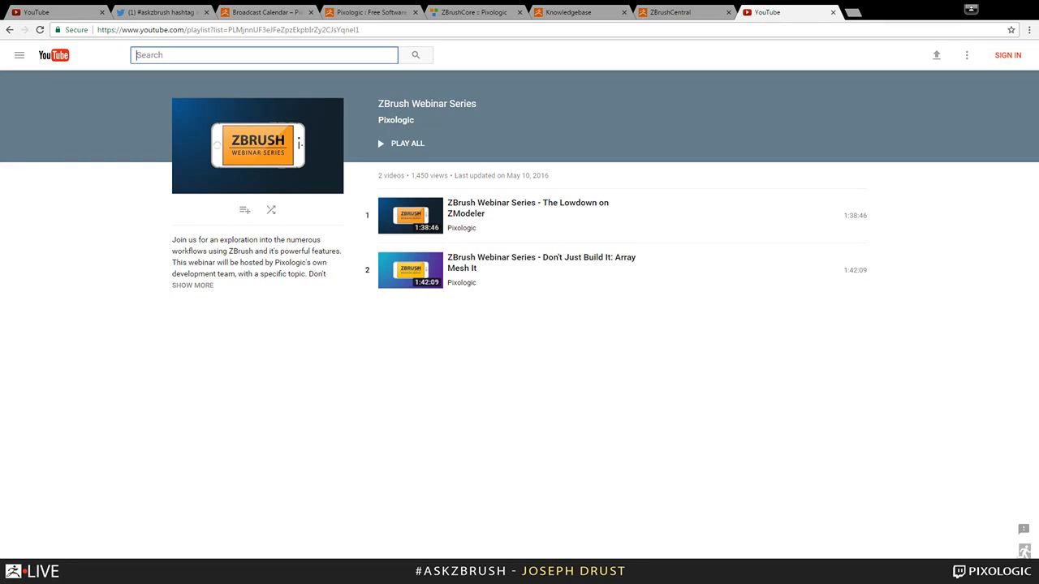
pyautogui.hotkey('alt', 'Tab')
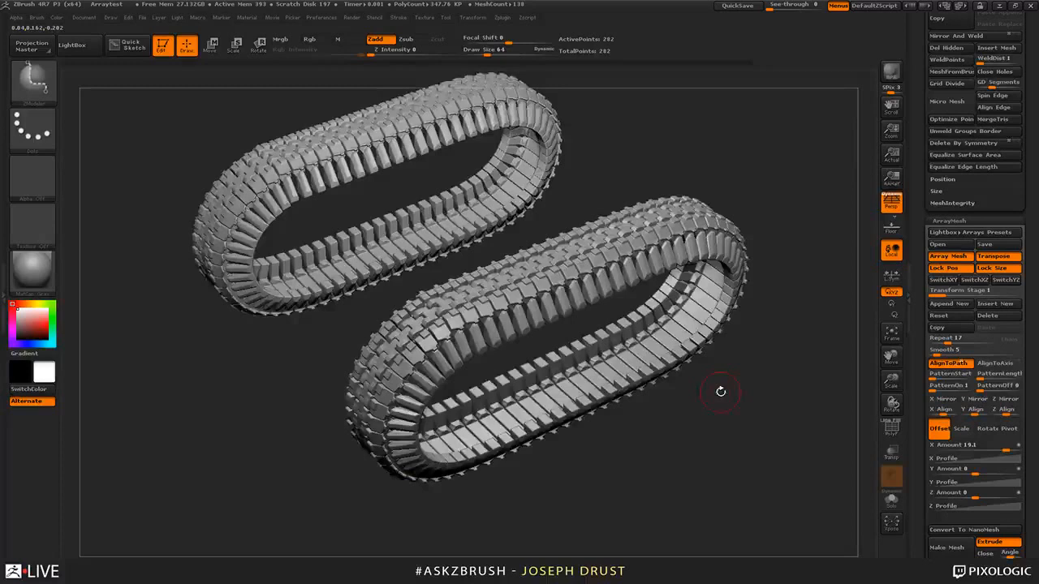
# - Convert the track array to a NanoMesh and bring up the NanoMesh settings
pyautogui.moveTo(721, 391); pyautogui.dragTo(726, 456)
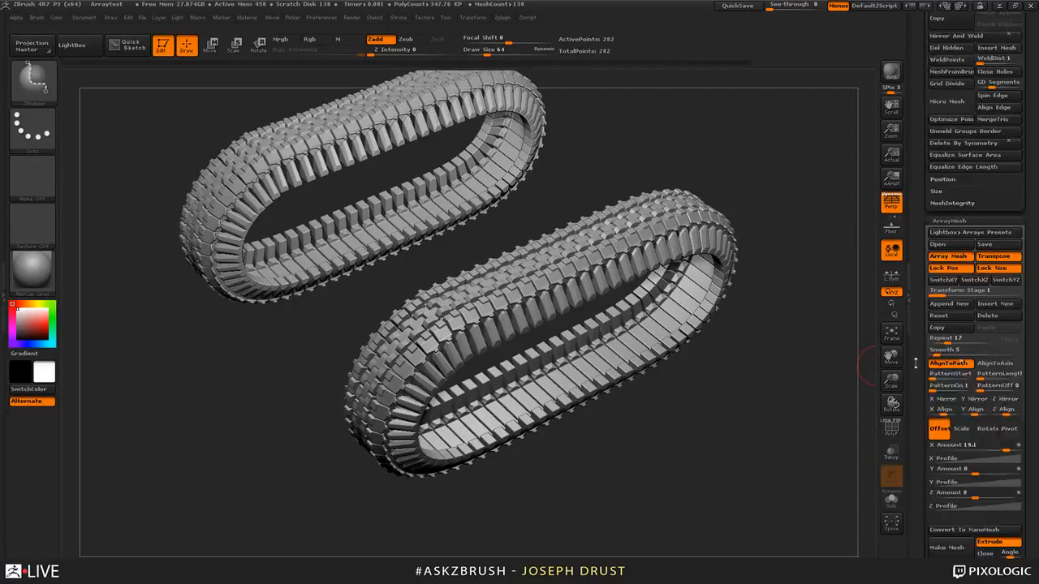
pyautogui.moveTo(916, 363); pyautogui.dragTo(912, 305)
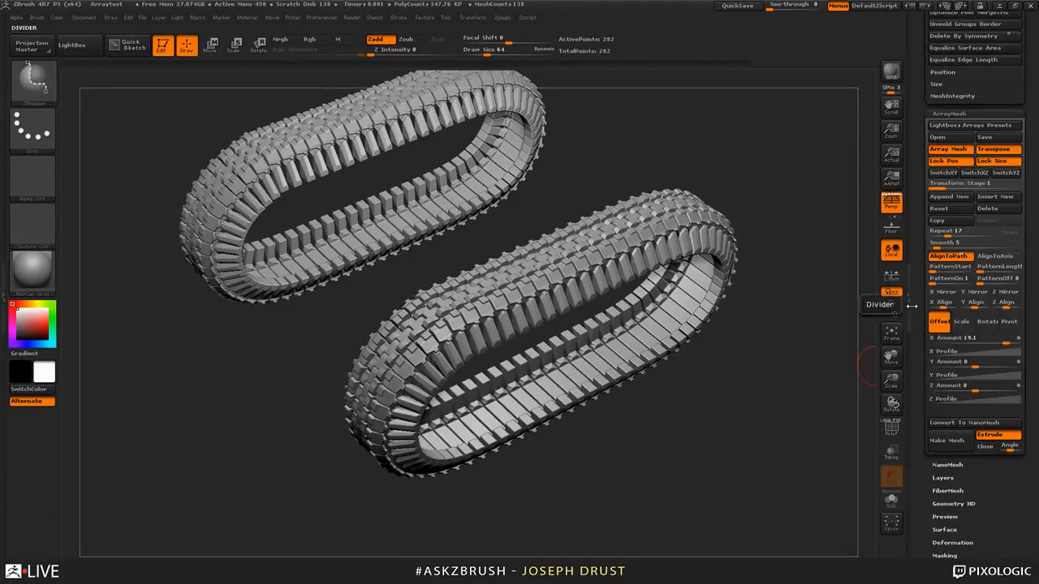
pyautogui.click(976, 423)
pyautogui.click(949, 464)
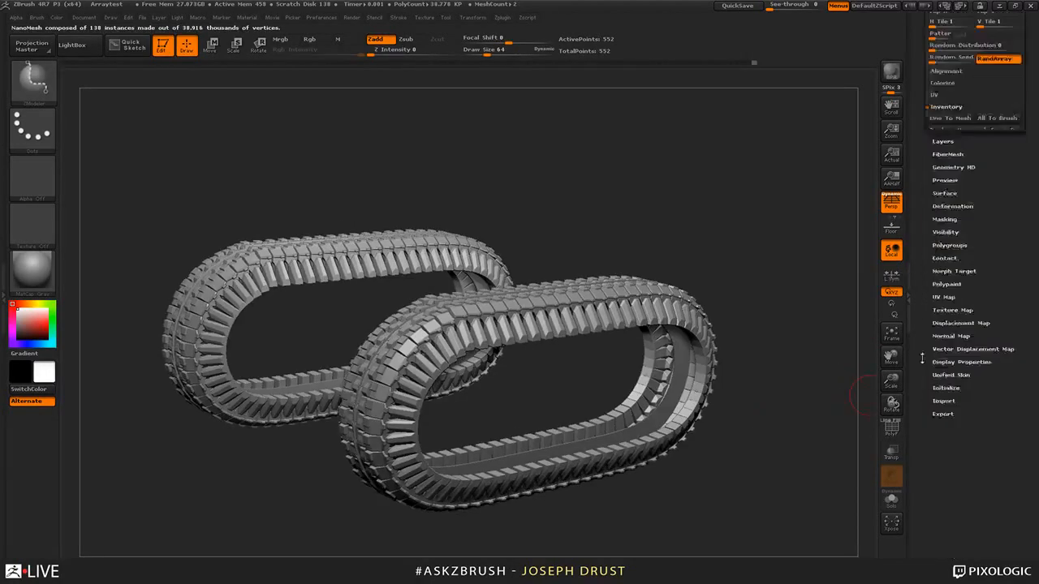
pyautogui.scroll(5, 922, 358)
# - Toggle the NanoMesh off and back on with the polyframe turned on to examine the placement polygons beneath the tracks
pyautogui.click(1001, 120)
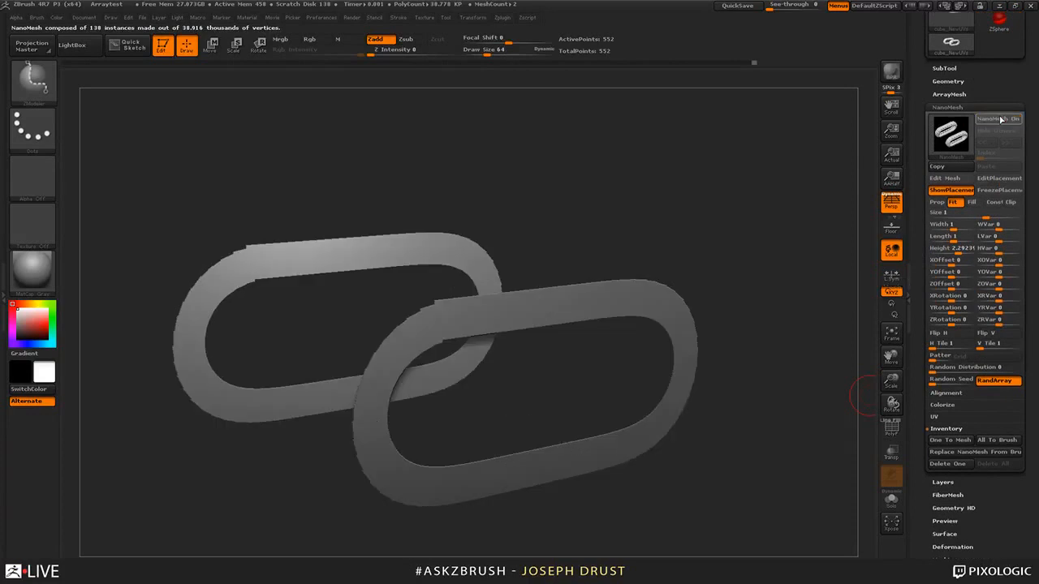
pyautogui.moveTo(852, 170); pyautogui.dragTo(771, 196)
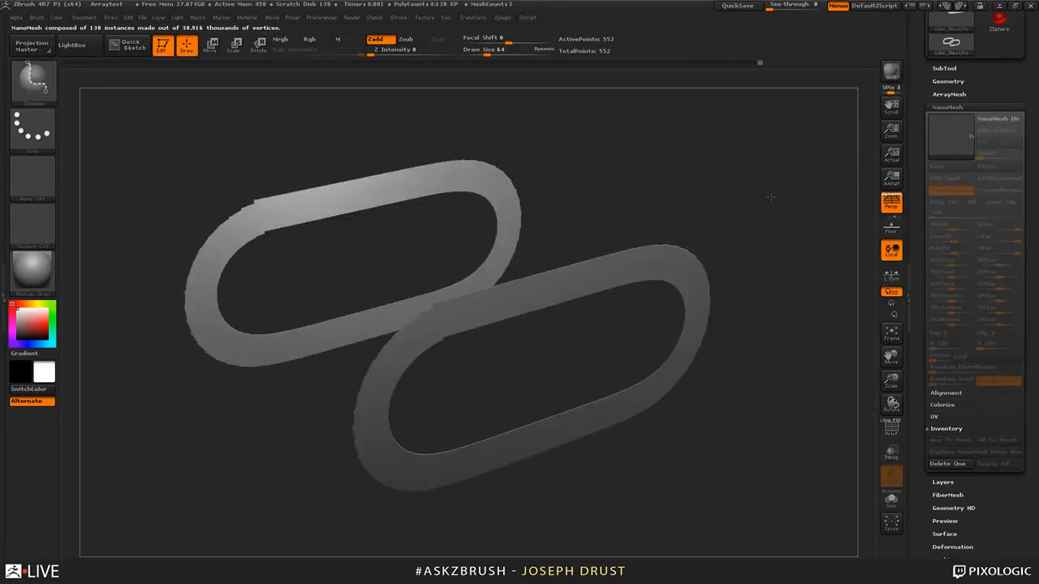
pyautogui.hotkey('shift', 'f')
pyautogui.moveTo(644, 213); pyautogui.dragTo(435, 271)
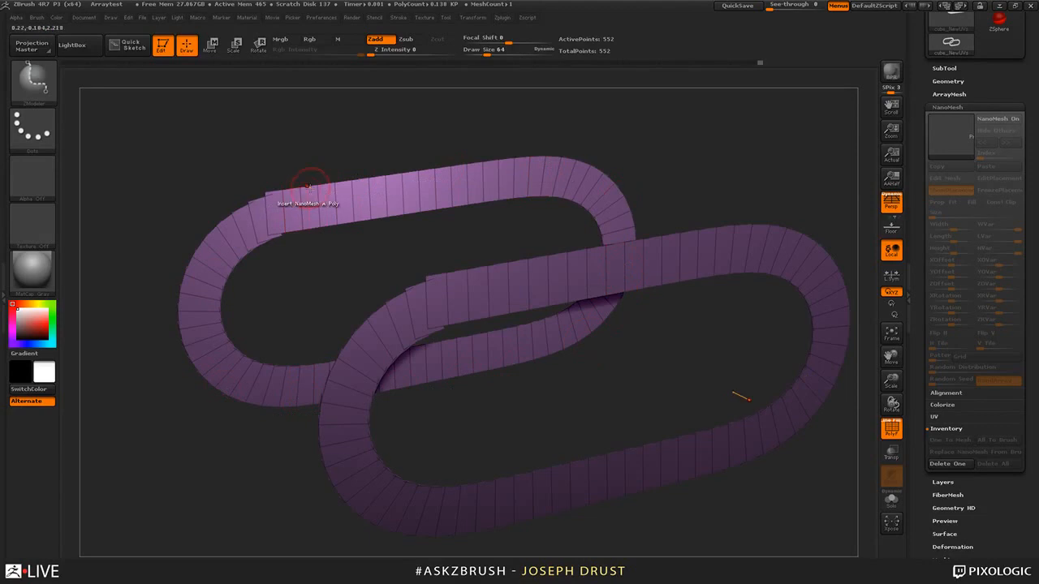
pyautogui.click(985, 122)
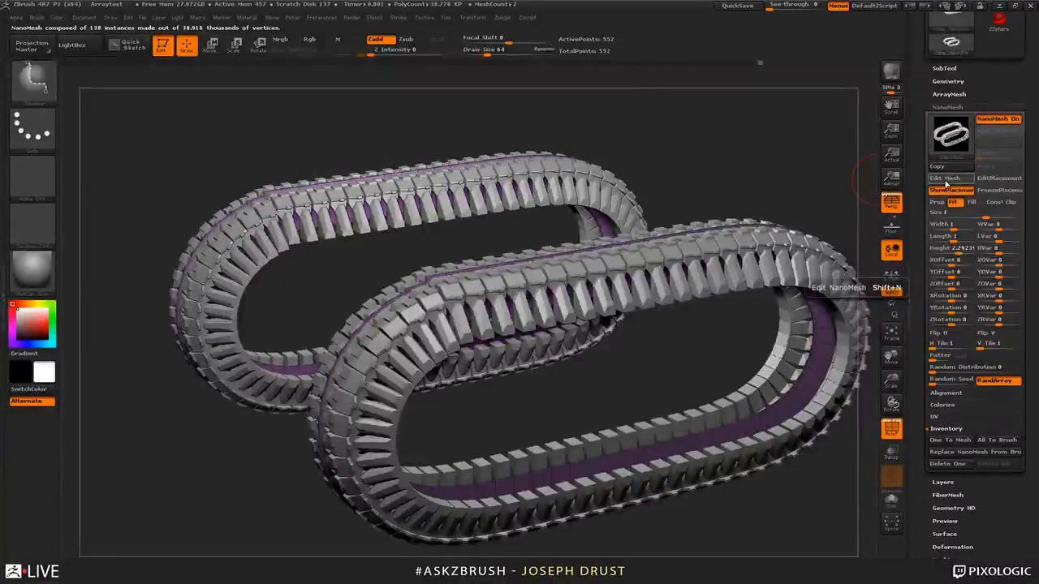
# - Enter Edit Mesh to view the NanoMesh source link, and exit back to the full tracks
pyautogui.click(946, 182)
pyautogui.moveTo(685, 289); pyautogui.dragTo(852, 276)
pyautogui.click(942, 178)
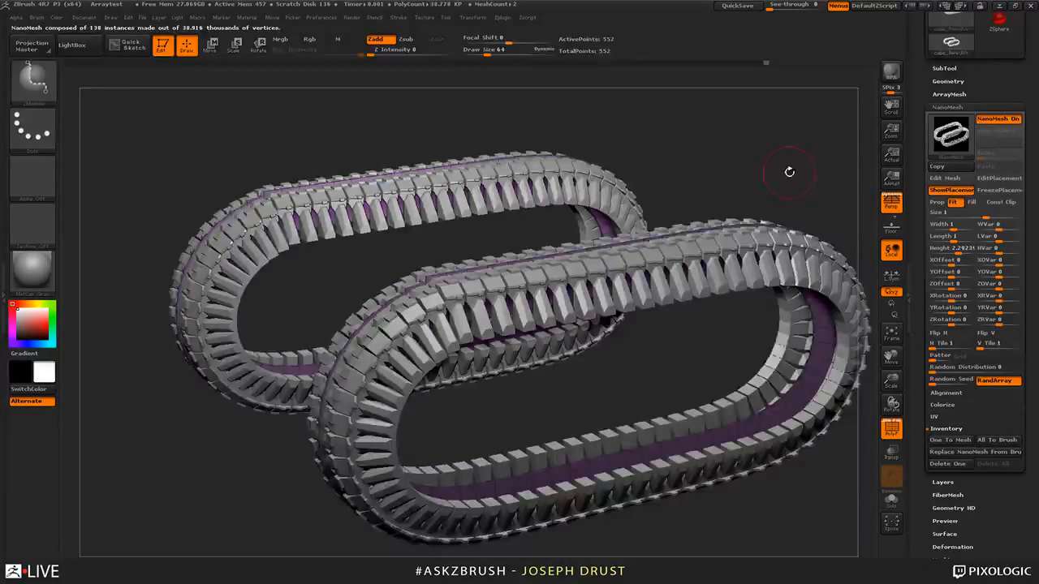
# - Set the ZModeler polygon action to QMesh and pull several placement polygons with their links out of the front track's lower run
pyautogui.moveTo(789, 172); pyautogui.dragTo(771, 199)
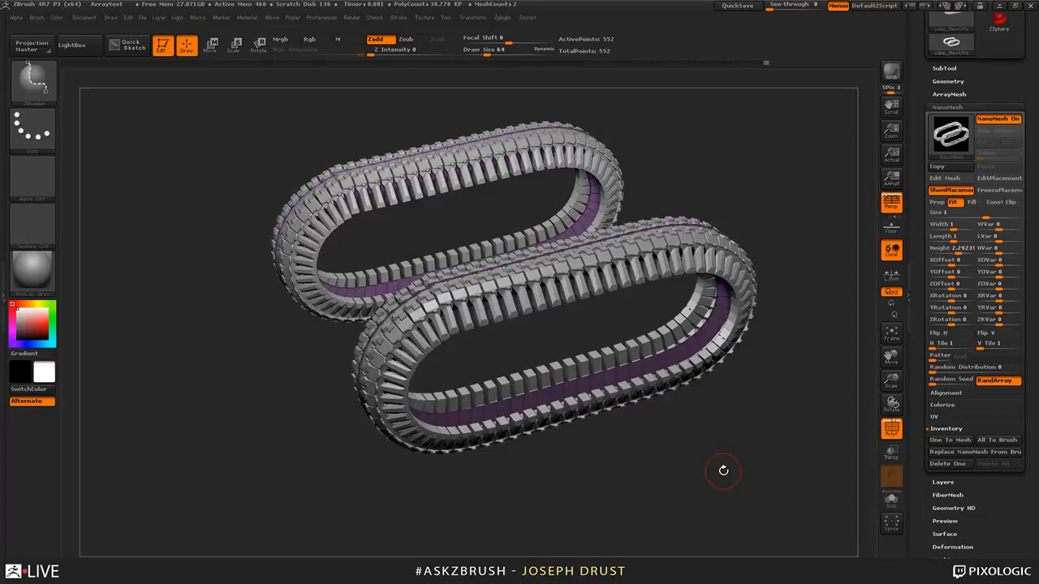
pyautogui.moveTo(723, 471); pyautogui.dragTo(693, 431)
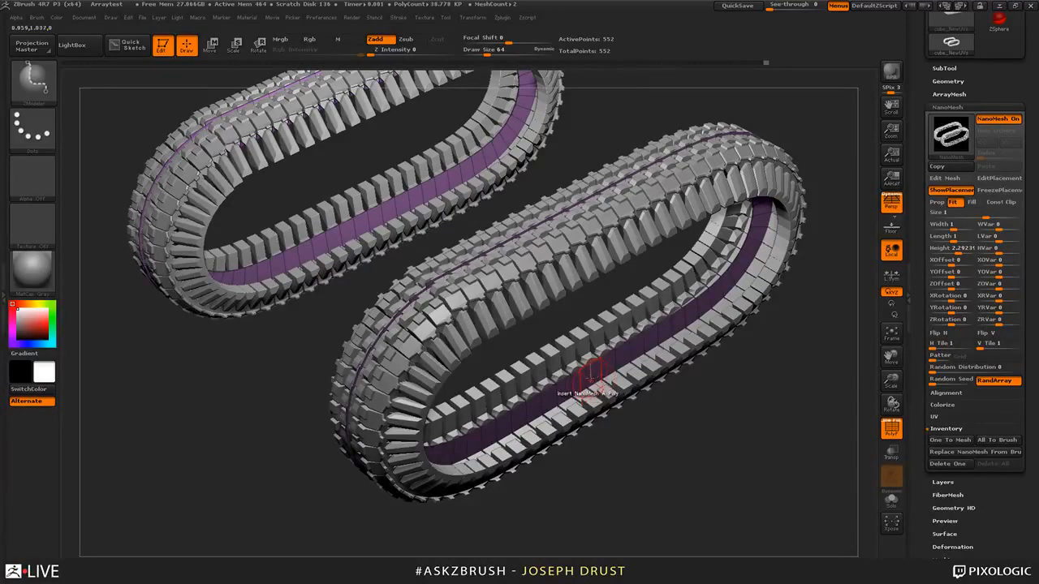
pyautogui.press('space')
pyautogui.click(641, 169)
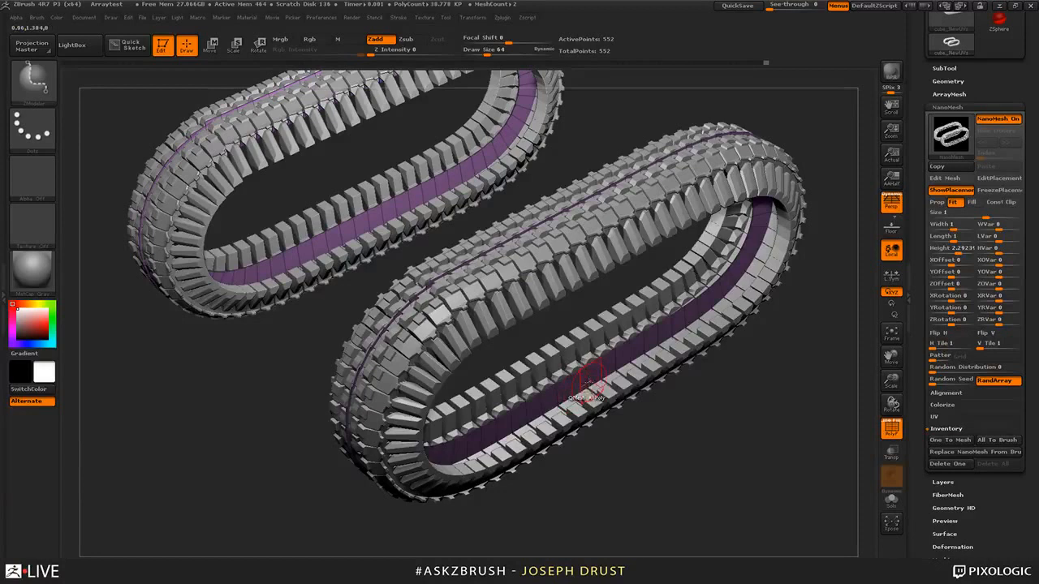
pyautogui.moveTo(587, 380); pyautogui.dragTo(707, 512)
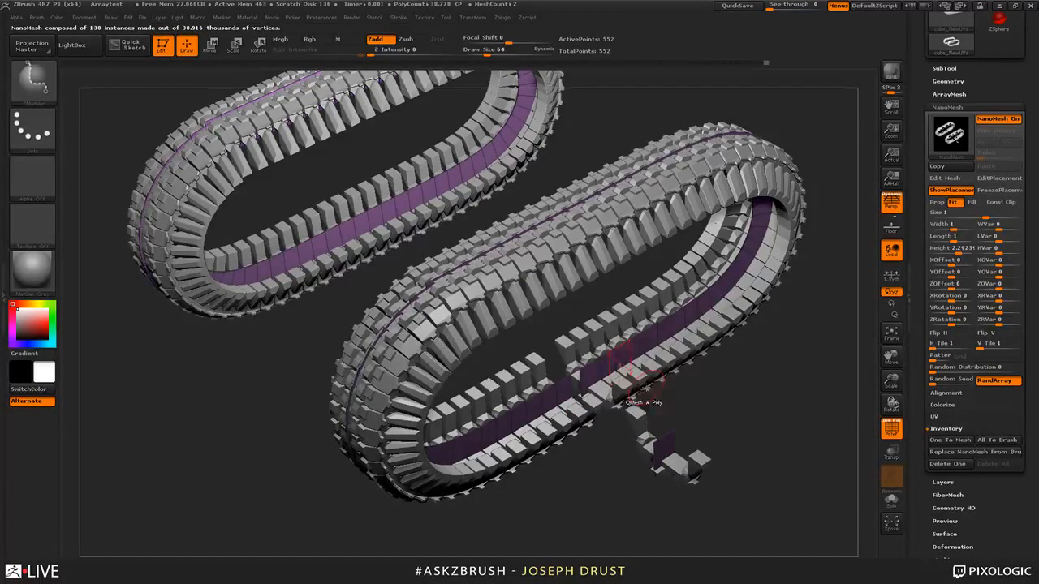
pyautogui.moveTo(641, 360); pyautogui.dragTo(779, 444)
pyautogui.moveTo(667, 342); pyautogui.dragTo(373, 304)
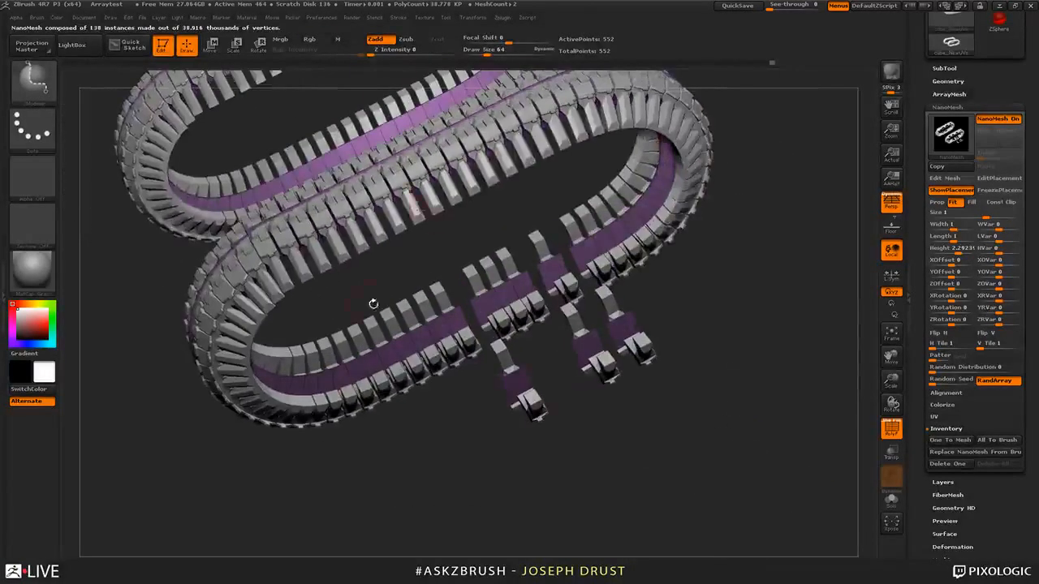
pyautogui.moveTo(712, 425); pyautogui.dragTo(752, 439)
# - Hide the placement polygons and set the NanoMesh size of the track links to 1.17514
pyautogui.click(944, 193)
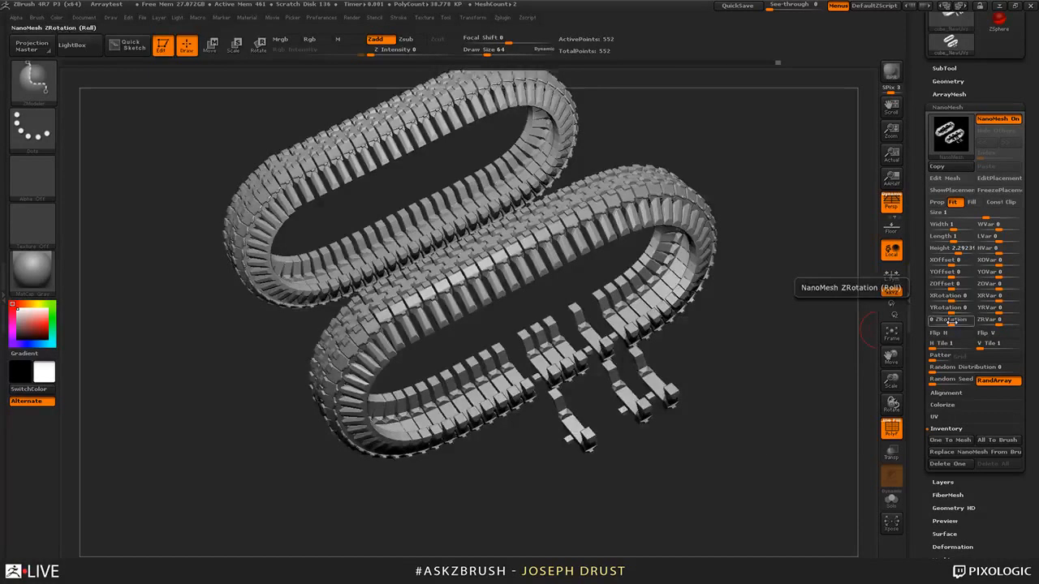
pyautogui.moveTo(951, 322)
pyautogui.mouseDown()
pyautogui.moveTo(938, 325)
pyautogui.moveTo(950, 320)
pyautogui.mouseUp()
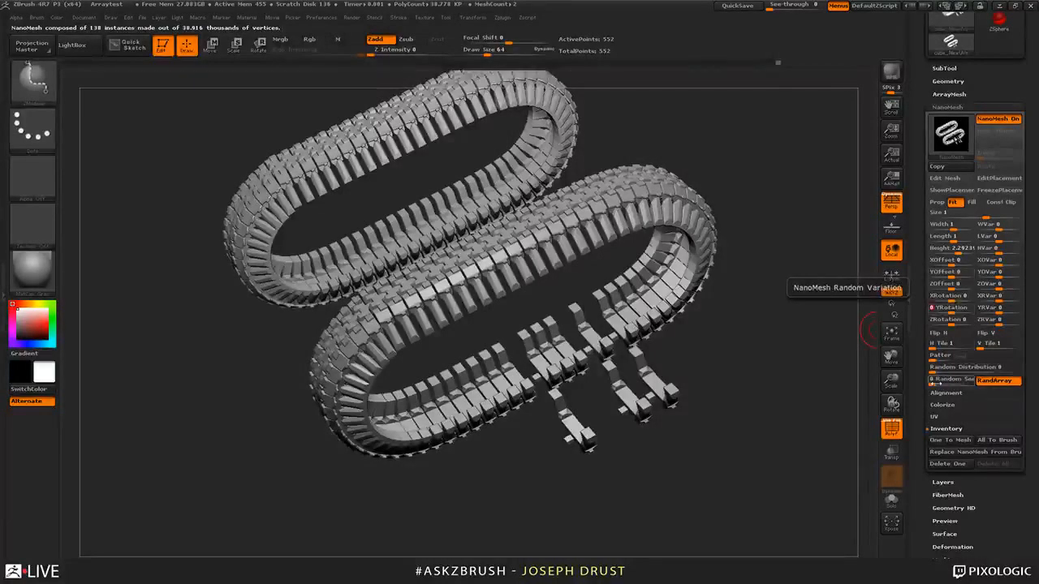
pyautogui.moveTo(932, 370)
pyautogui.mouseDown()
pyautogui.moveTo(958, 365)
pyautogui.moveTo(930, 367)
pyautogui.mouseUp()
pyautogui.moveTo(992, 218); pyautogui.dragTo(967, 218)
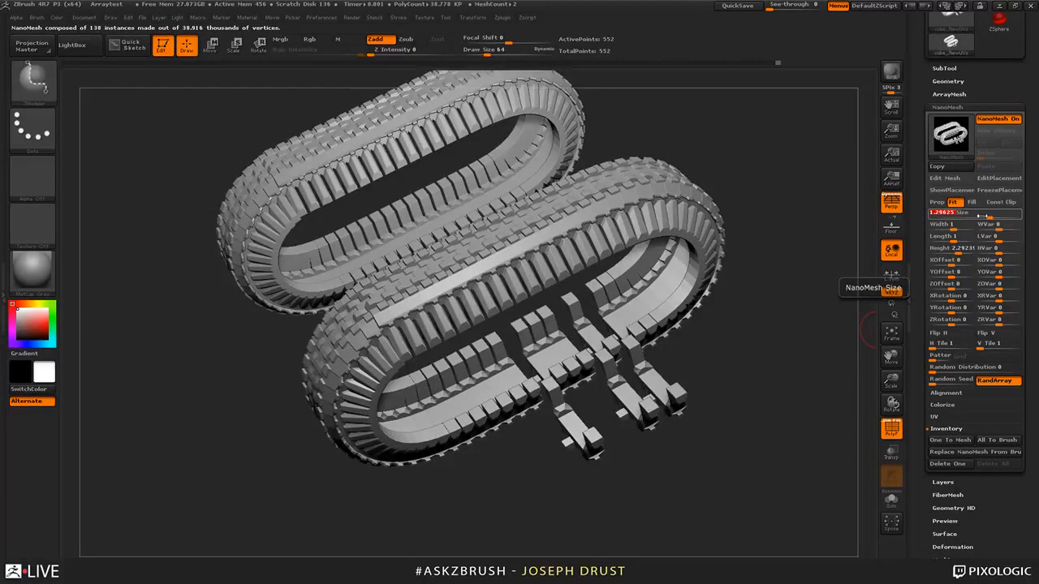
pyautogui.moveTo(982, 216); pyautogui.dragTo(976, 216)
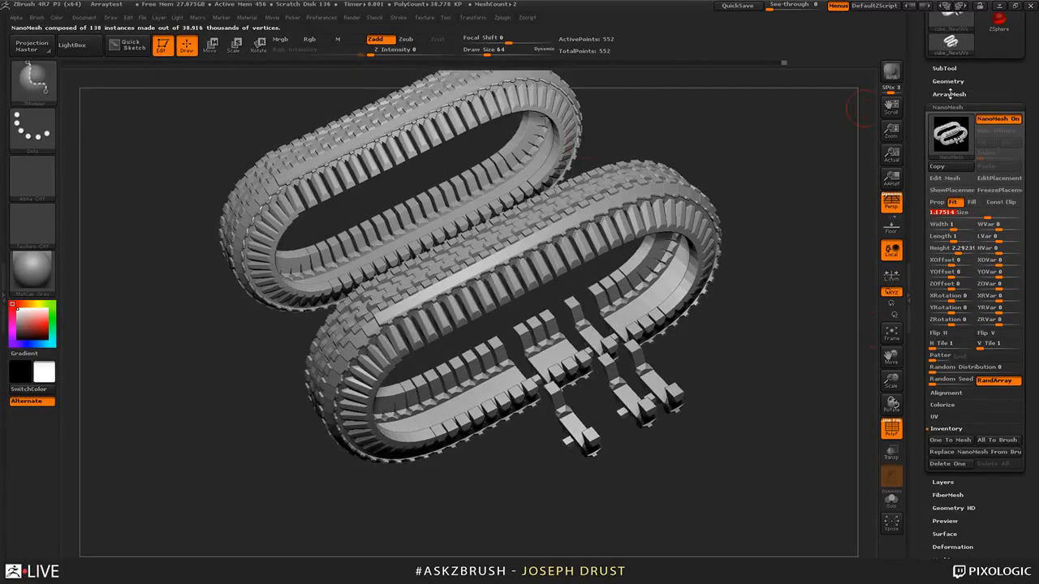
# - Reload the Arraytest project from LightBox and open the ArrayMesh settings for the original tracks
pyautogui.press('ctrl')
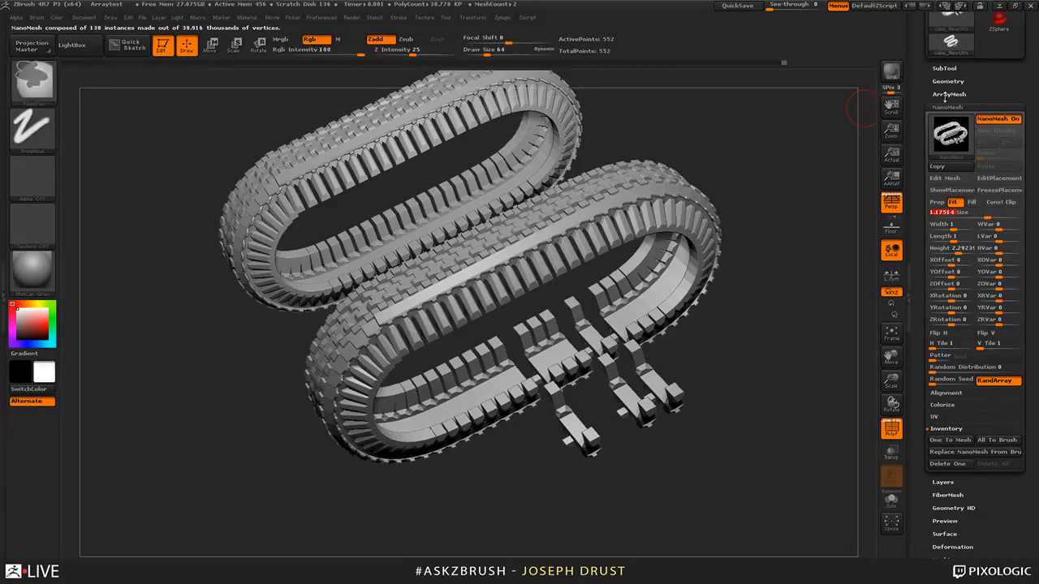
pyautogui.press(',')
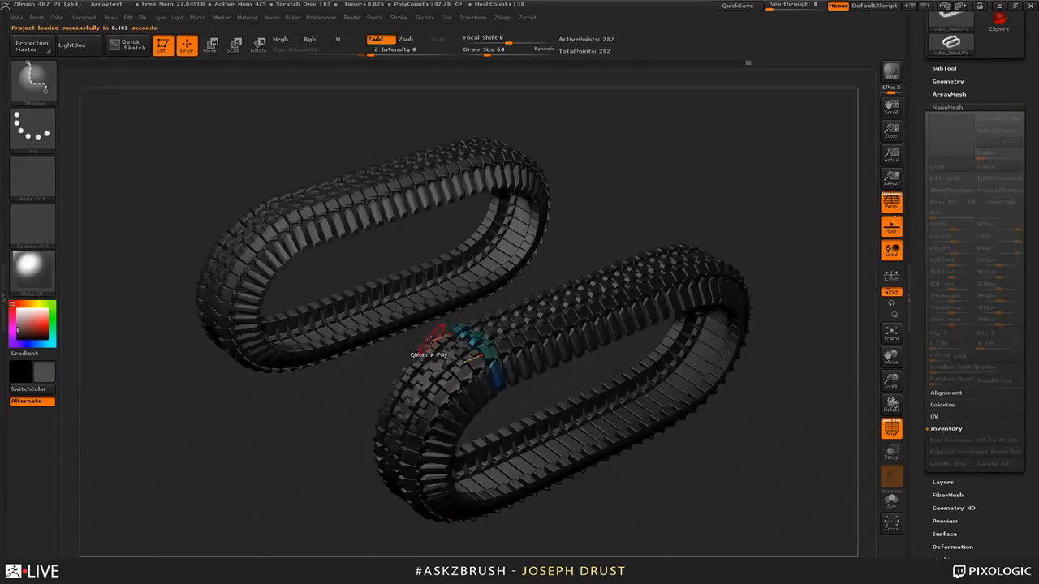
pyautogui.click(947, 107)
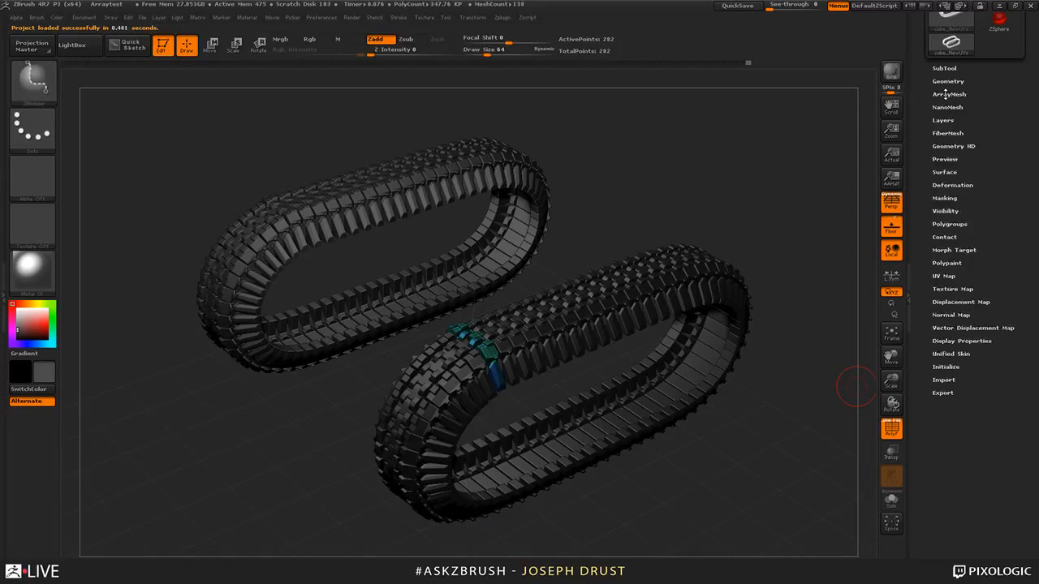
pyautogui.click(946, 94)
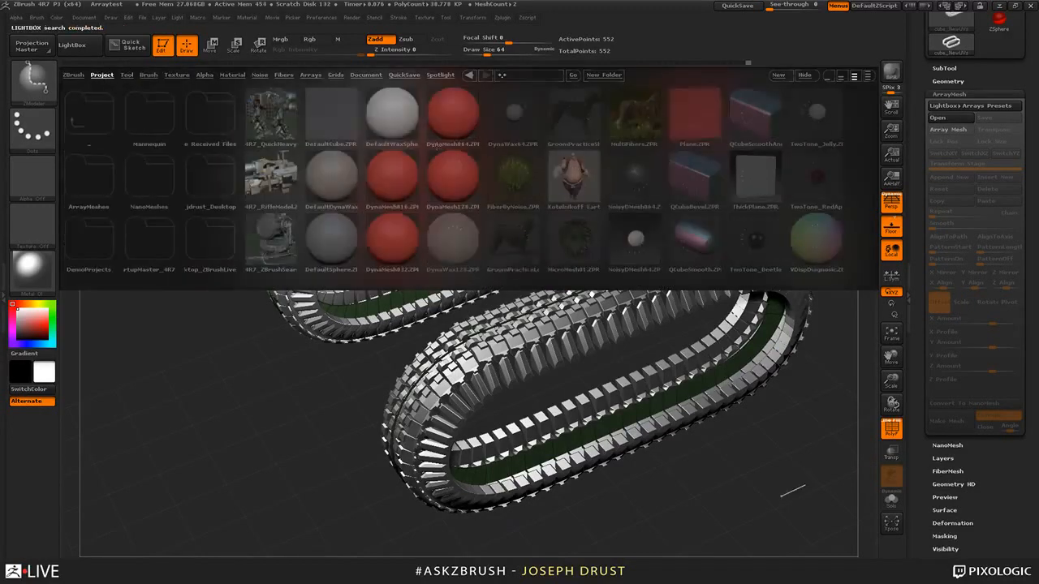
# - Load the Earthquake character project from LightBox and turn off the polyframe
pyautogui.doubleClick(574, 176)
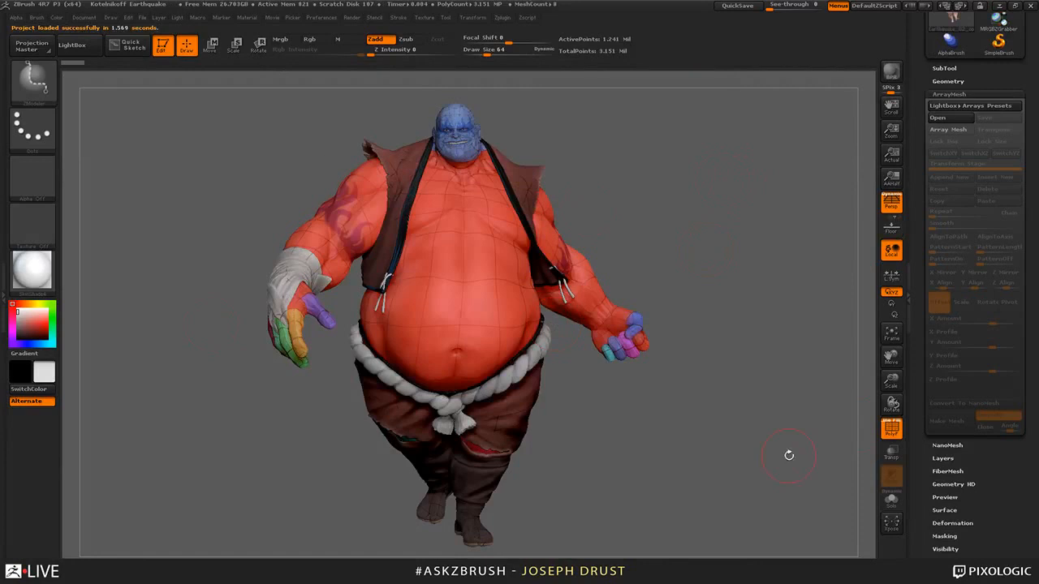
pyautogui.click(892, 430)
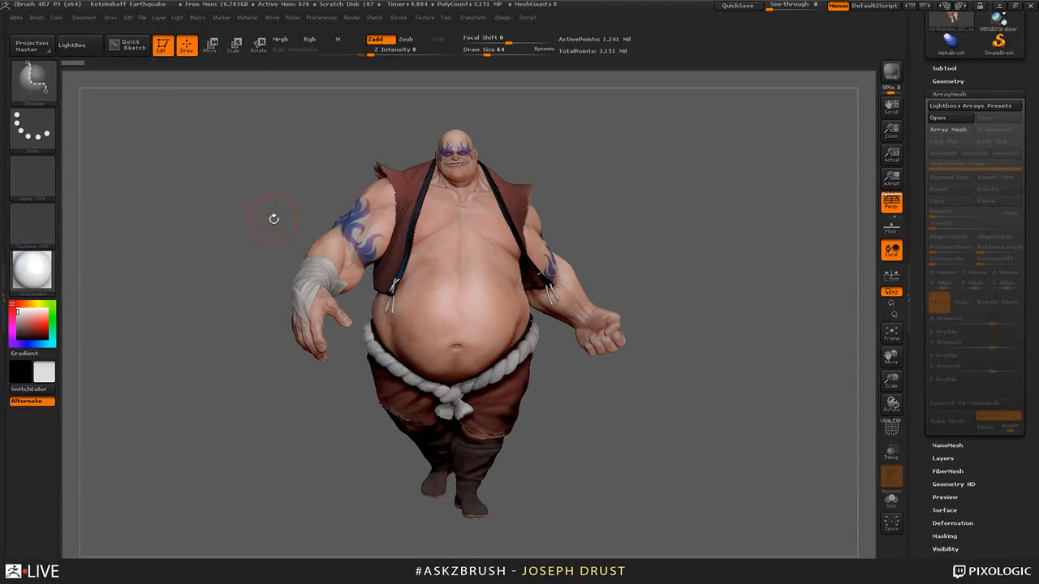
# - Dock the Macro palette beside the canvas and run the Tray Left macro repeatedly to toggle the left tray
pyautogui.click(198, 17)
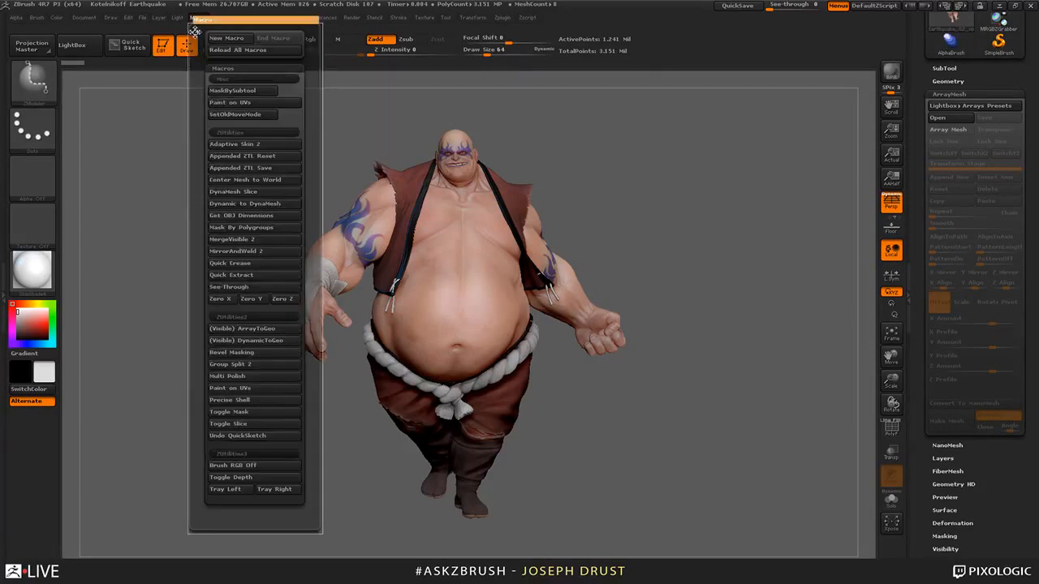
pyautogui.click(195, 31)
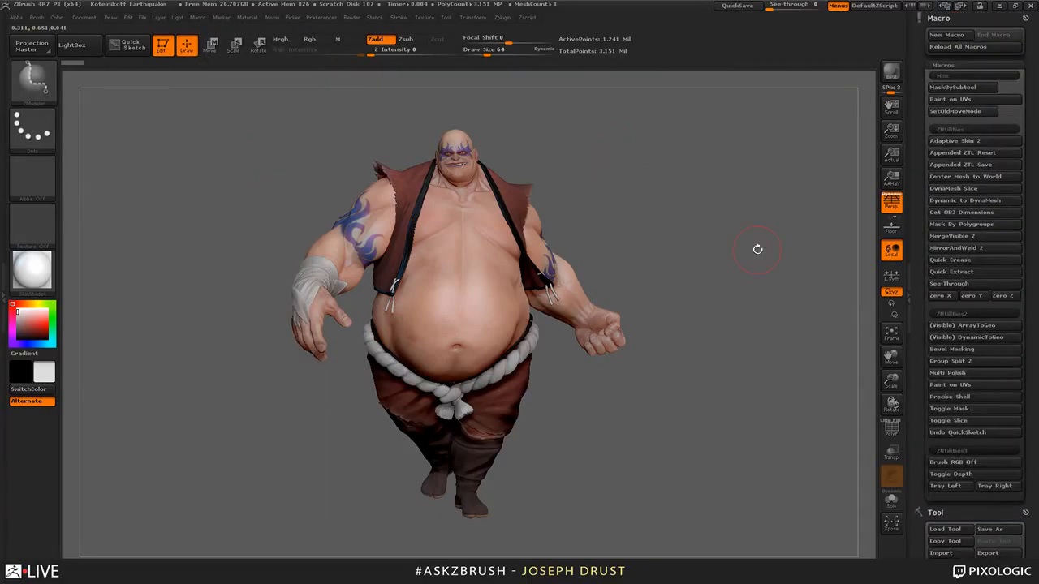
pyautogui.click(954, 487)
pyautogui.click(955, 487)
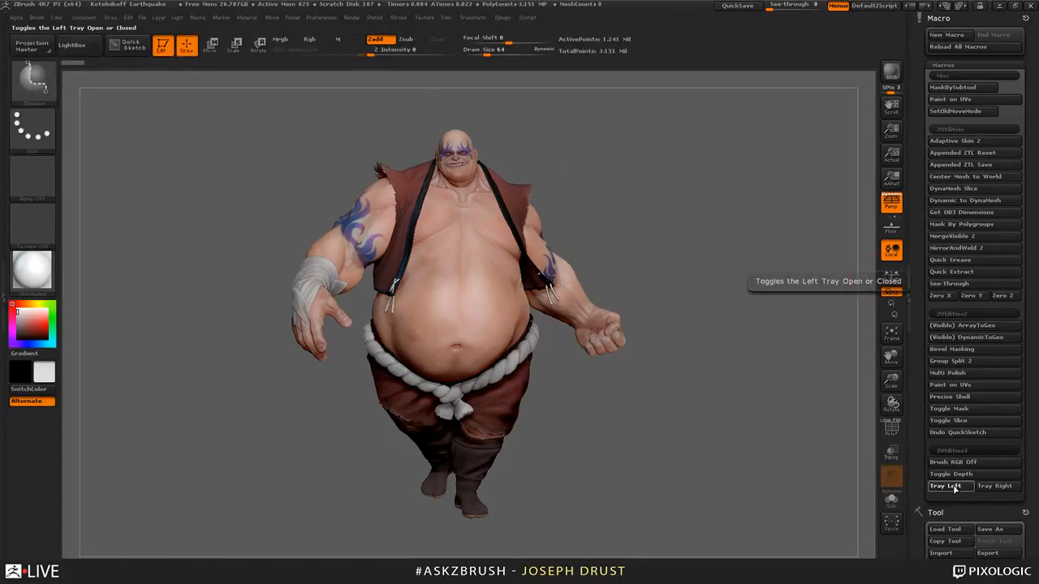
pyautogui.click(954, 487)
pyautogui.click(954, 487)
pyautogui.click(953, 486)
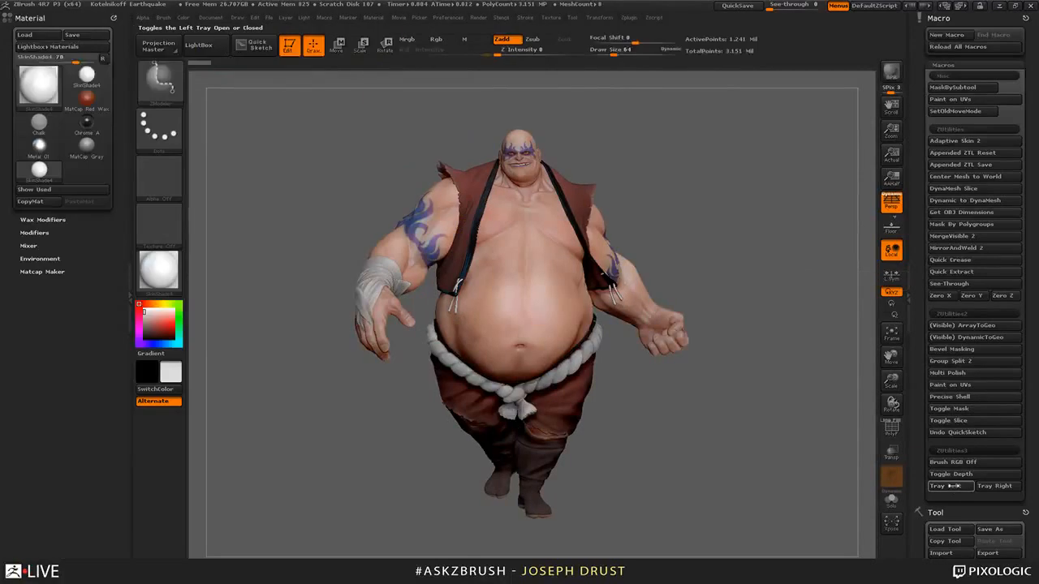
pyautogui.click(951, 485)
pyautogui.click(951, 485)
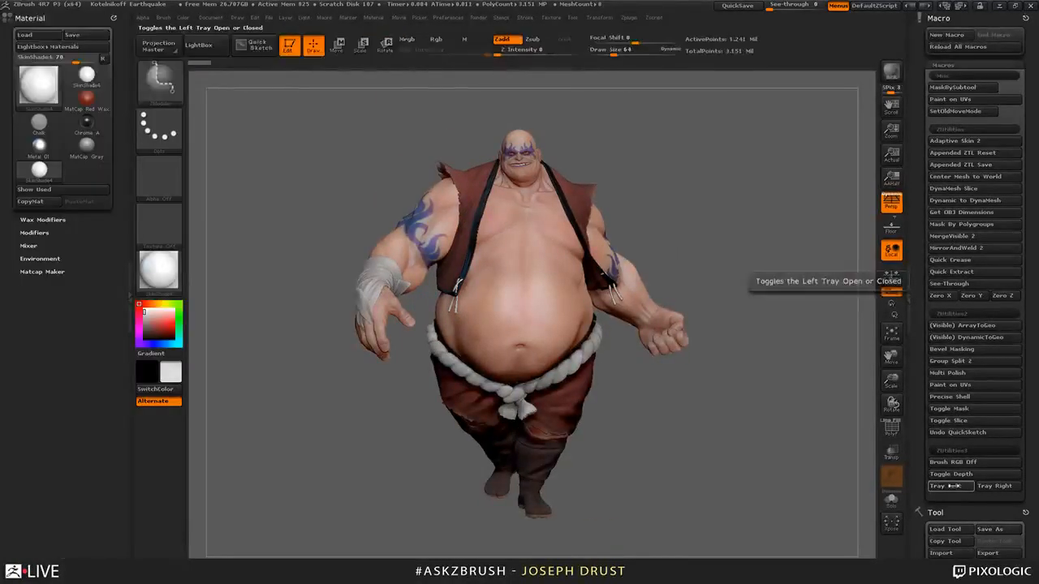
# - Run the Tray Left macro several more times, leaving the left tray closed
pyautogui.click(951, 485)
pyautogui.click(951, 485)
pyautogui.click(951, 486)
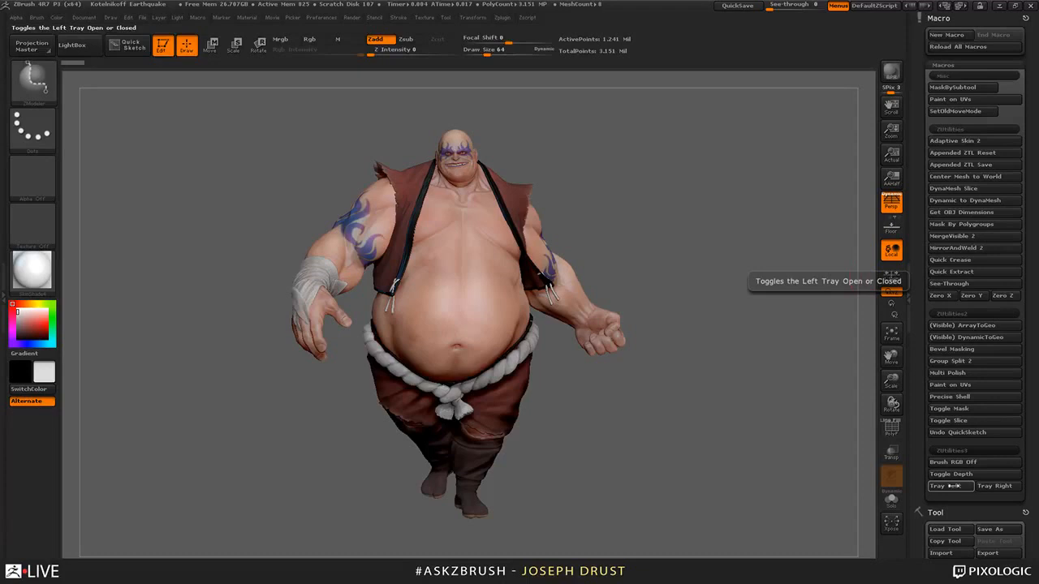
pyautogui.click(951, 485)
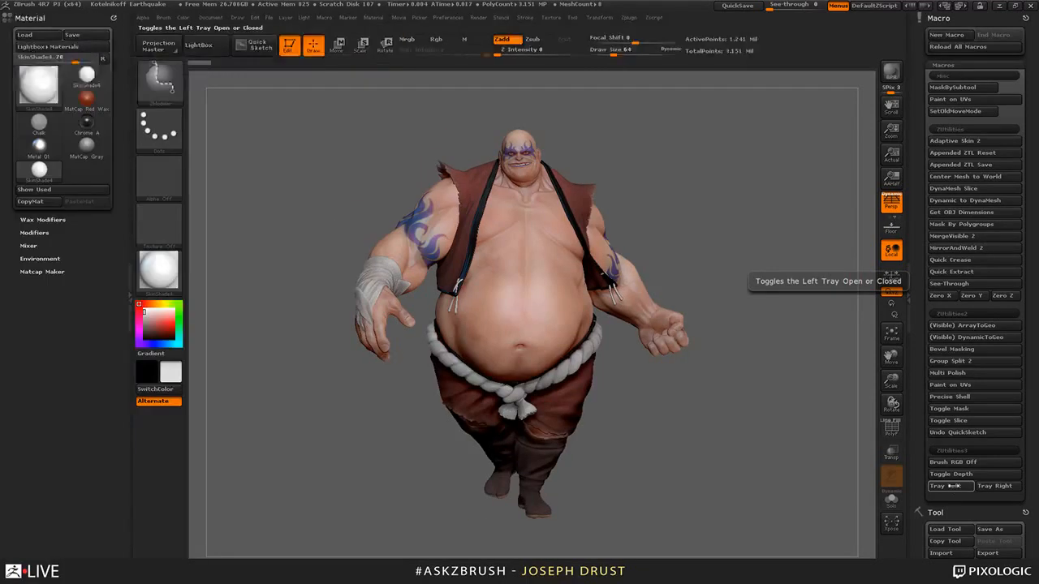
pyautogui.click(951, 486)
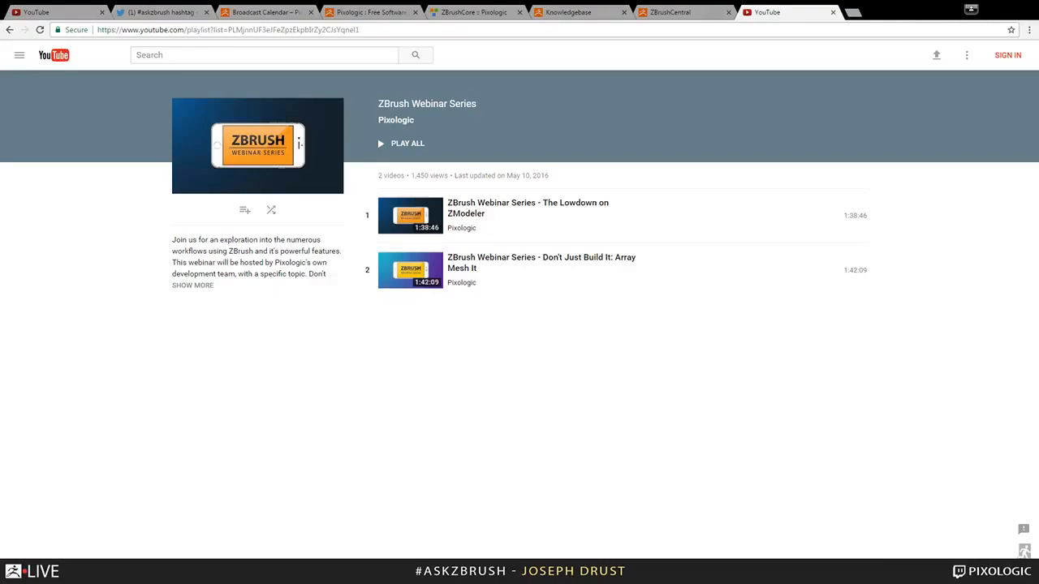
# - Switch to the web browser and browse the #AskZBrush YouTube playlist for the video about divider hotkeys
pyautogui.click(264, 571)
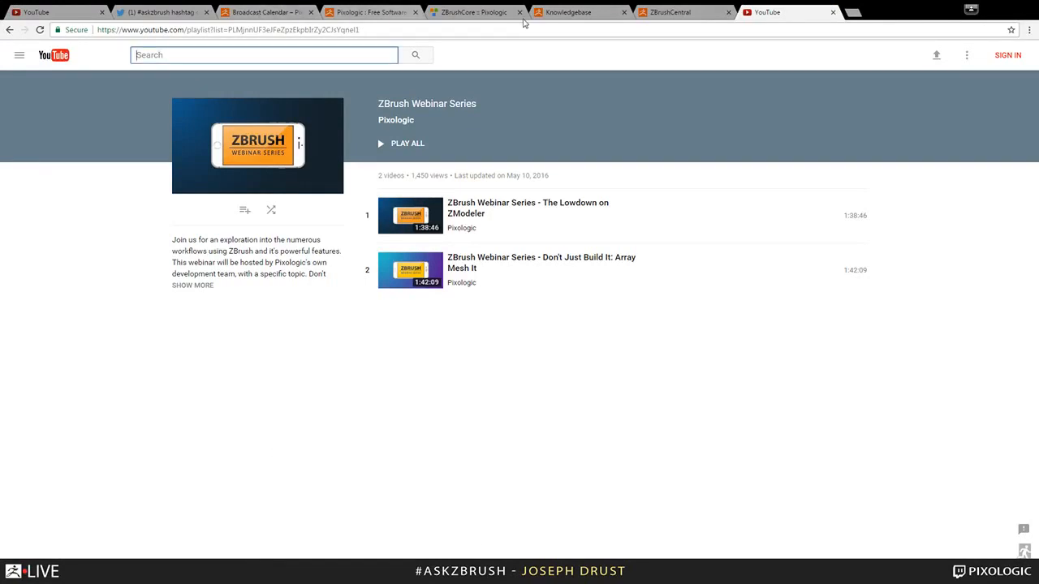
pyautogui.click(86, 12)
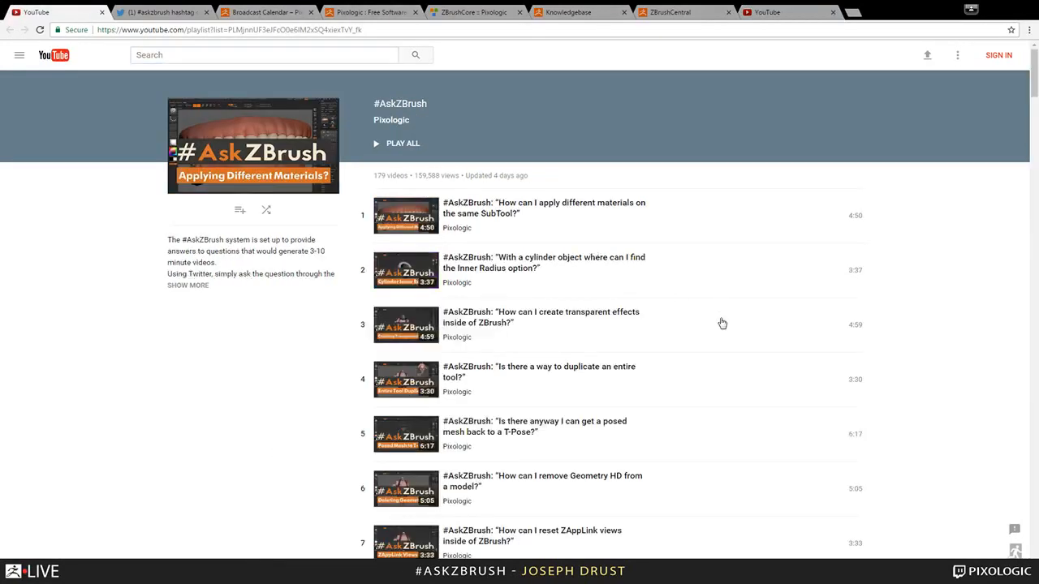
pyautogui.scroll(-4, 723, 324)
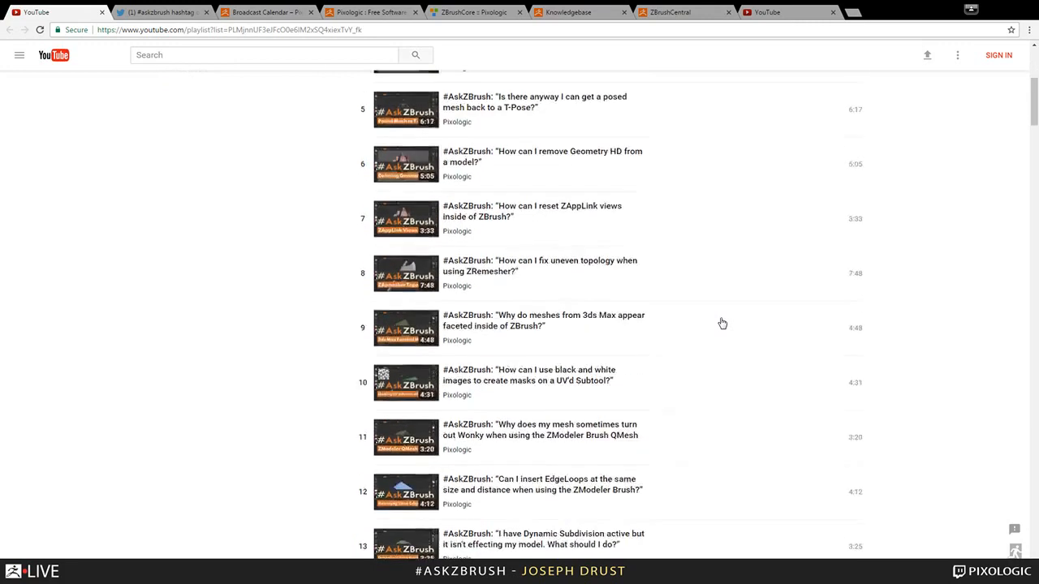
pyautogui.scroll(-2, 722, 323)
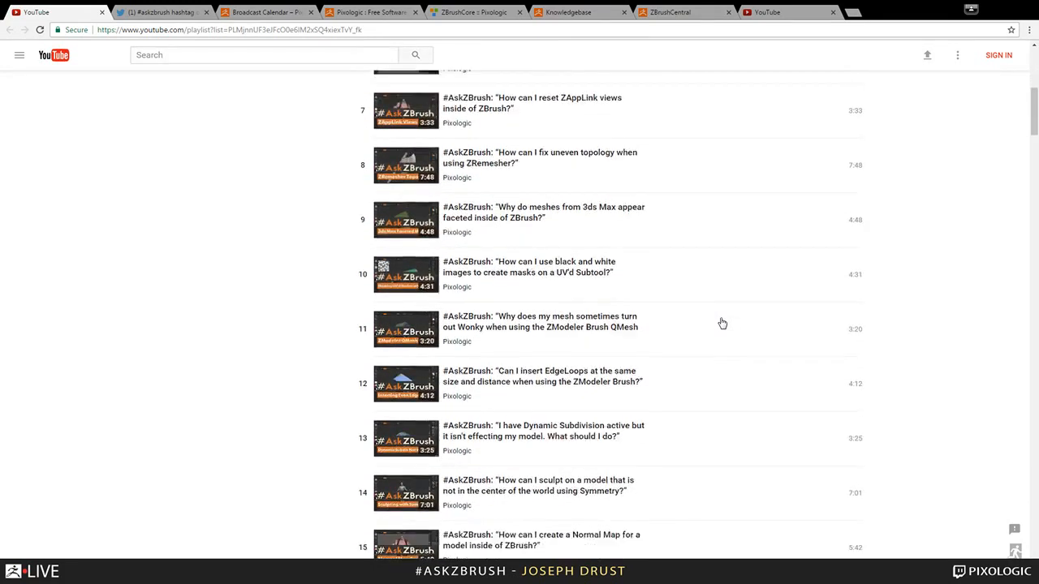
pyautogui.scroll(-3, 722, 324)
pyautogui.scroll(-1, 722, 324)
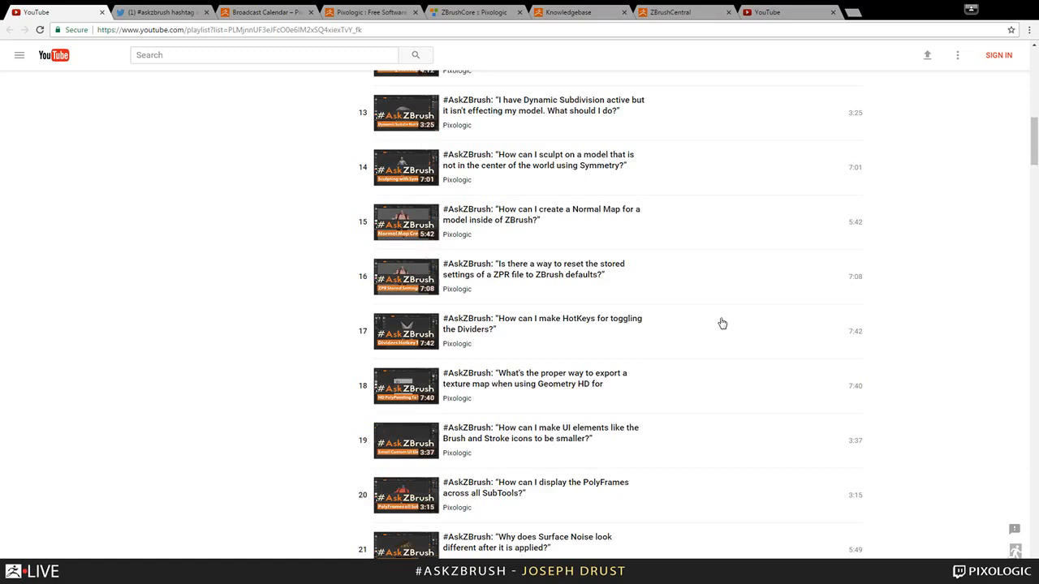
# - Open the video "How can I make HotKeys for toggling the Dividers?", pause it and seek to 4:40
pyautogui.click(723, 324)
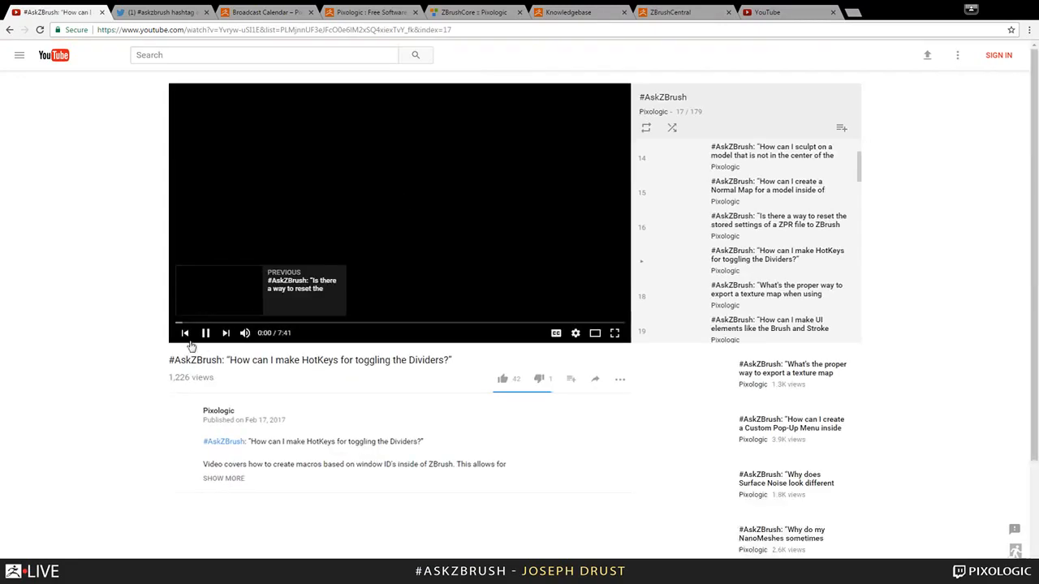
pyautogui.click(205, 333)
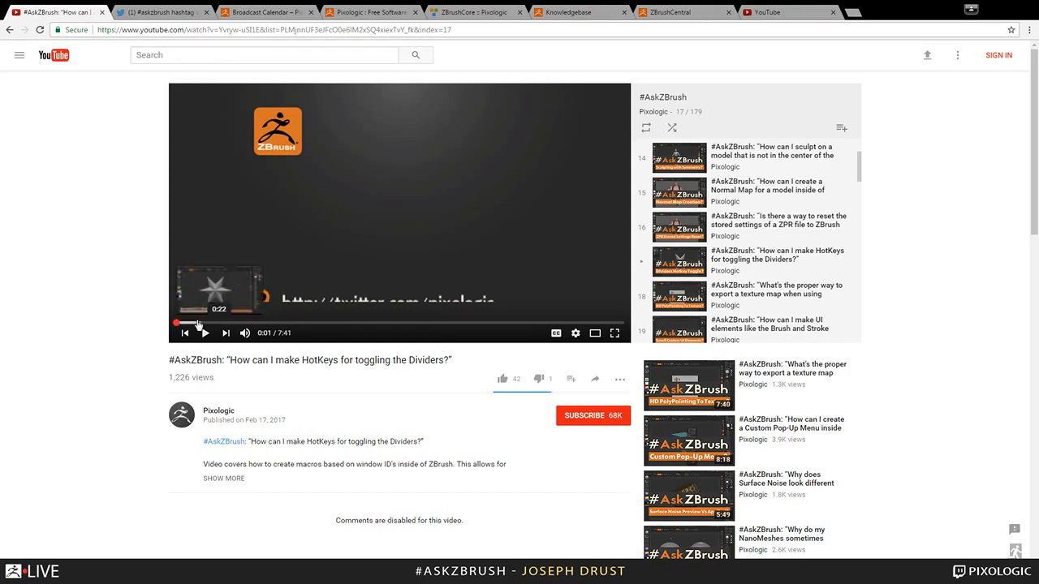
pyautogui.moveTo(197, 324); pyautogui.dragTo(449, 328)
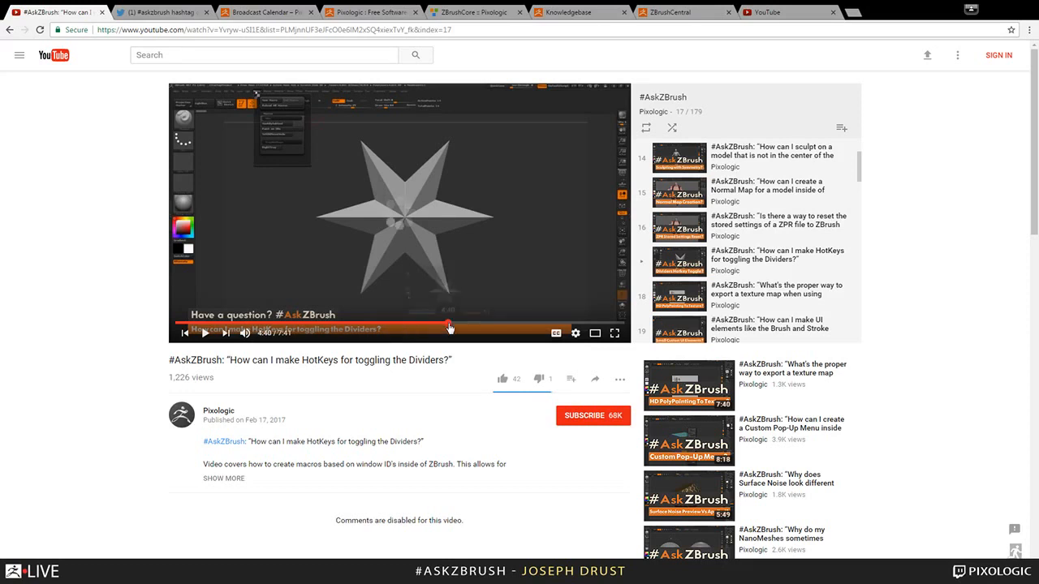
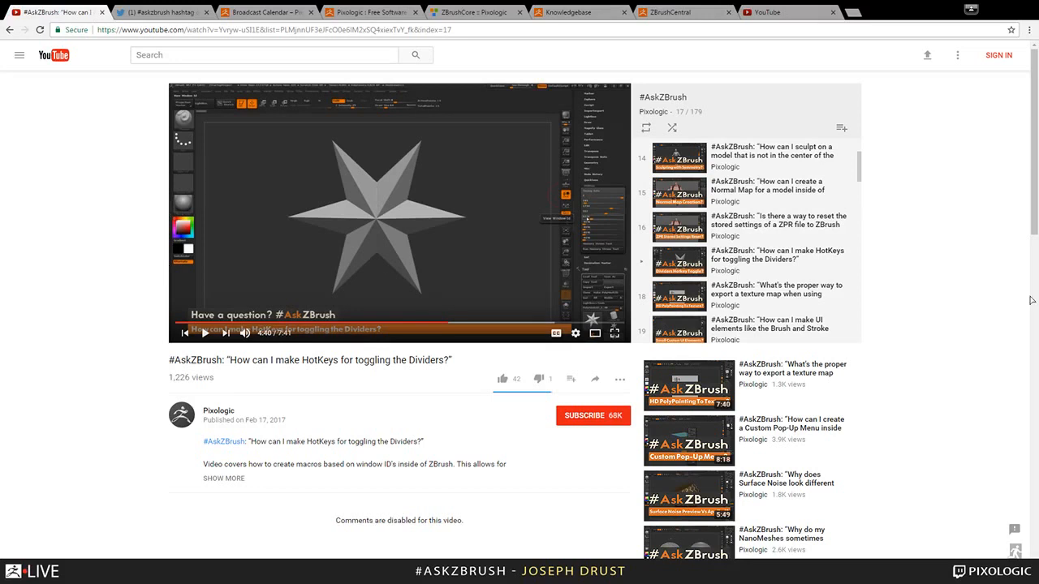
# - Switch back to ZBrush and adjust the perspective Angle Of View, raising it to 72.54385 before lowering it slightly
pyautogui.hotkey('alt', 'Tab')
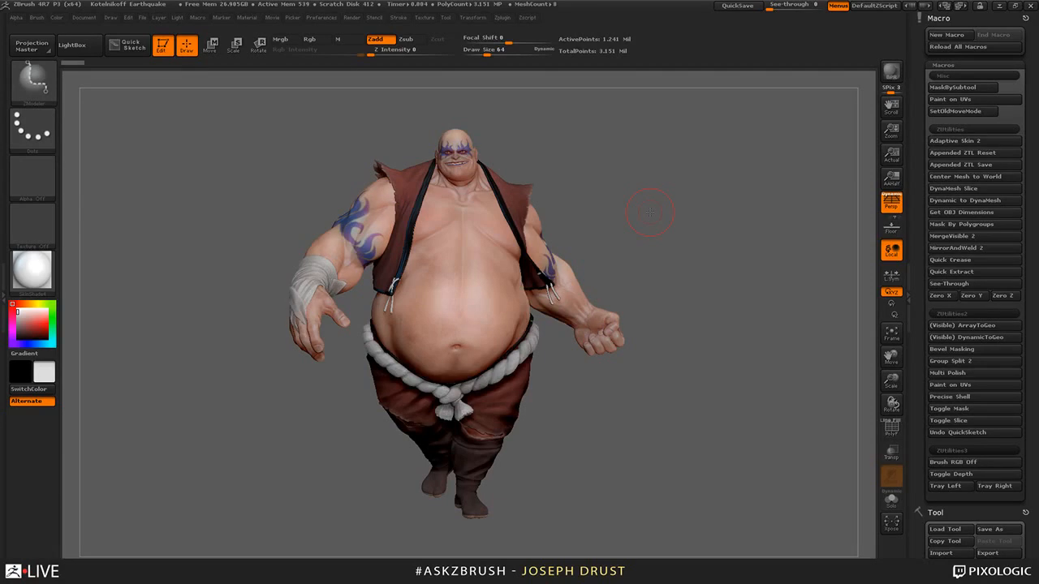
pyautogui.click(111, 18)
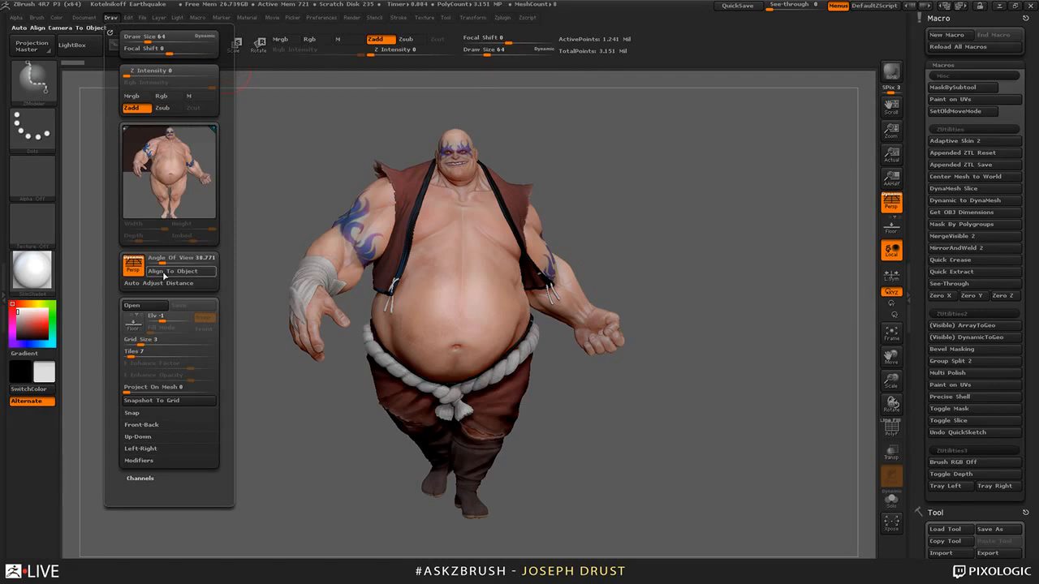
pyautogui.moveTo(160, 258)
pyautogui.mouseDown()
pyautogui.moveTo(187, 261)
pyautogui.moveTo(173, 262)
pyautogui.mouseUp()
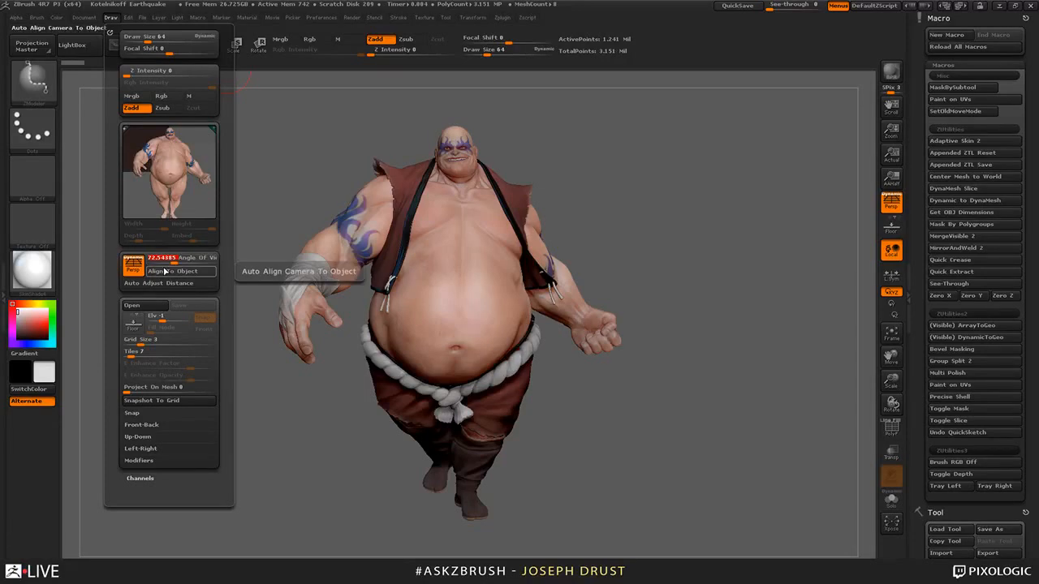
pyautogui.moveTo(172, 260)
pyautogui.mouseDown()
pyautogui.moveTo(160, 262)
pyautogui.moveTo(170, 262)
pyautogui.mouseUp()
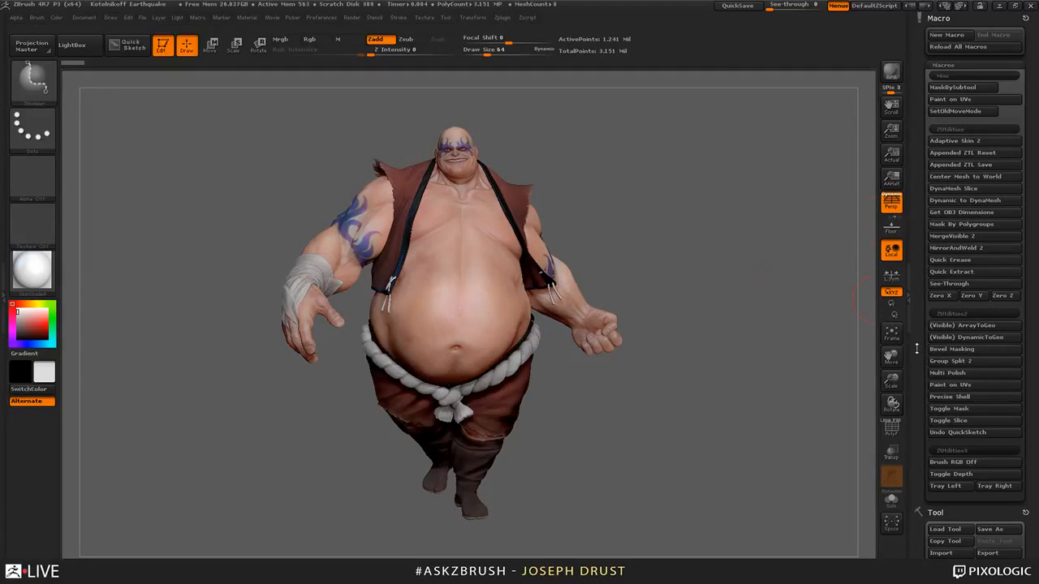
# - Move the Earthquake body subtool sideways out of its clothing with a horizontal Transpose line
pyautogui.moveTo(917, 349); pyautogui.dragTo(909, 375)
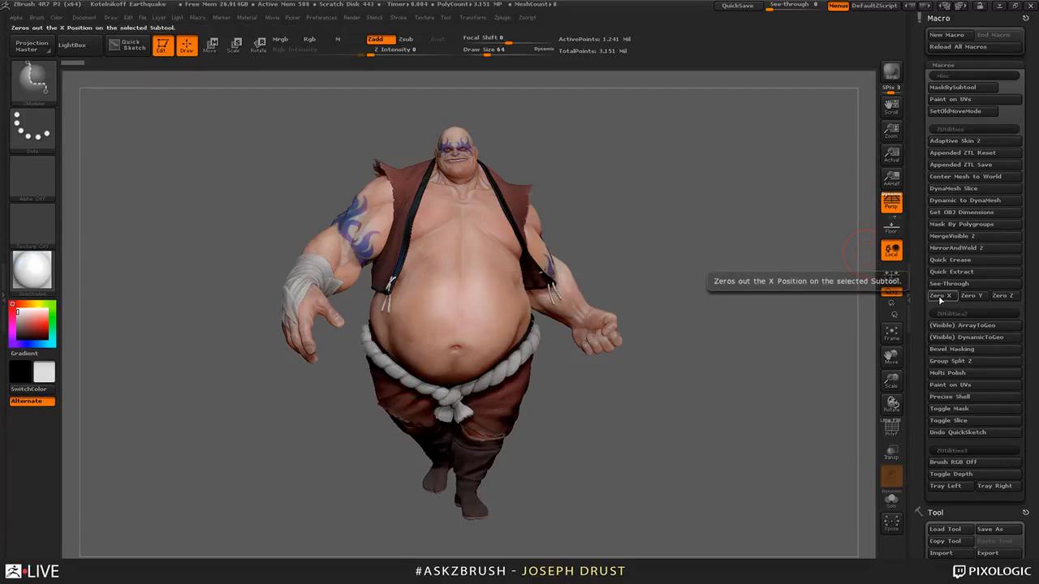
pyautogui.keyDown('alt'); pyautogui.moveTo(711, 360); pyautogui.dragTo(709, 346); pyautogui.keyUp('alt')
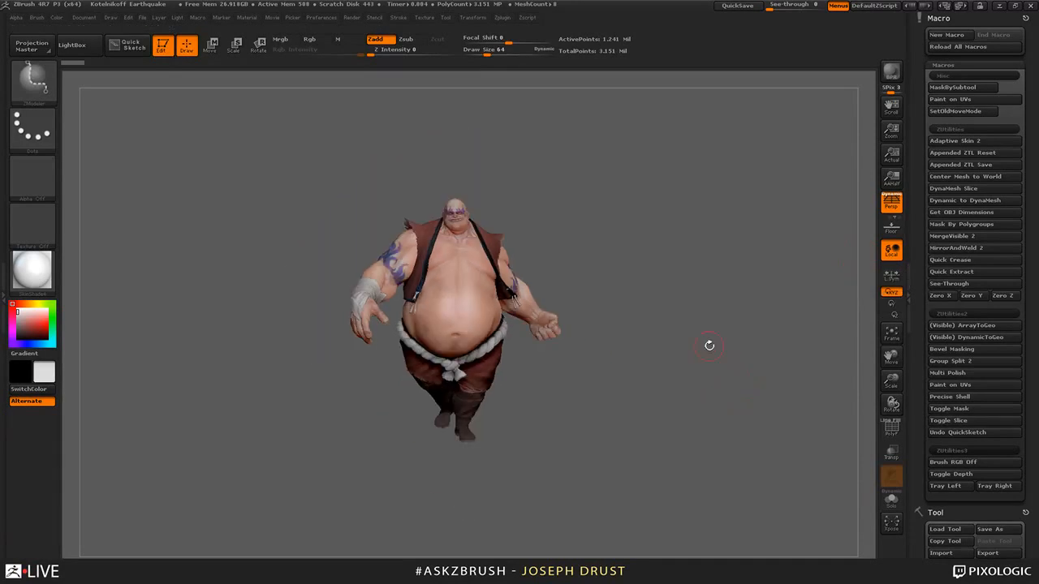
pyautogui.press('w')
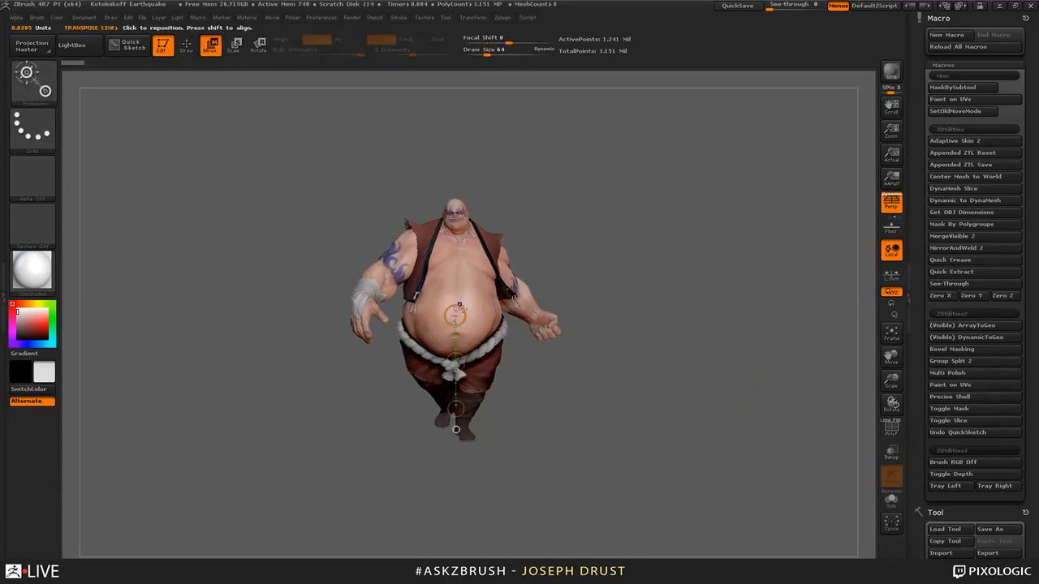
pyautogui.moveTo(472, 296); pyautogui.dragTo(549, 296)
pyautogui.moveTo(511, 296); pyautogui.dragTo(761, 304)
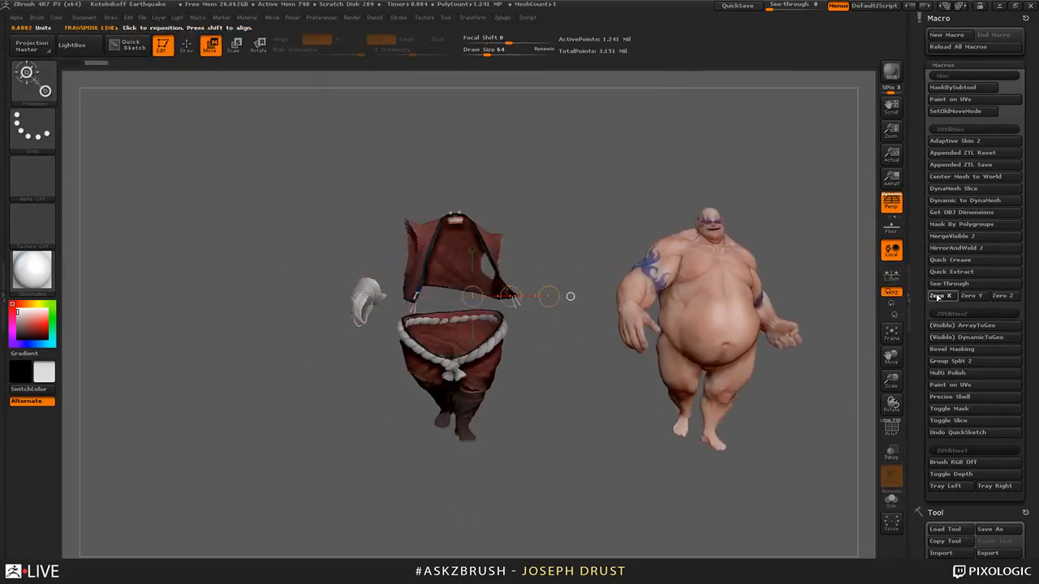
# - Run the Zero X, Zero Y and Zero Z macros to zero the body subtool's position
pyautogui.click(937, 295)
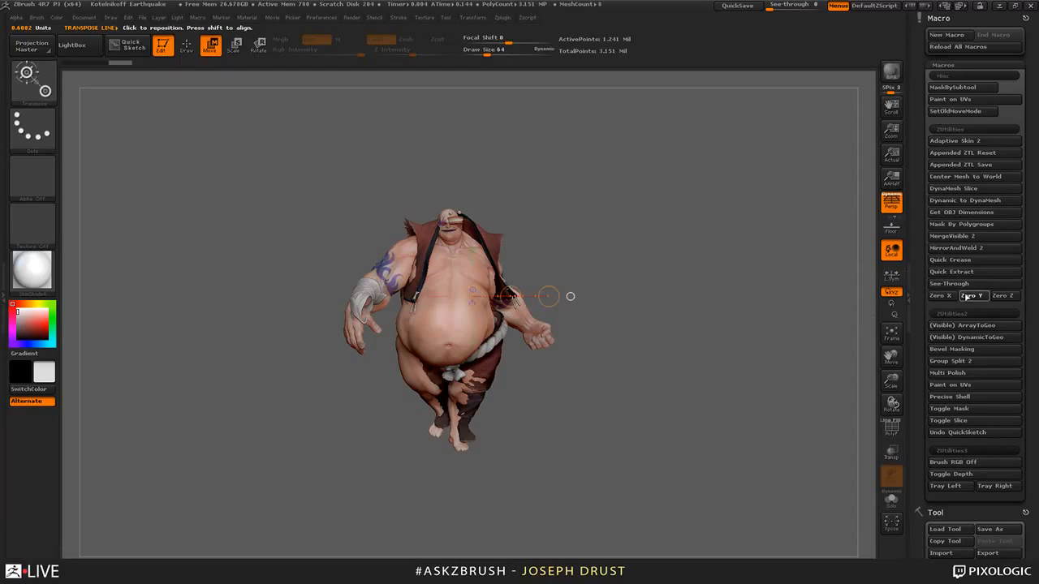
pyautogui.click(966, 297)
pyautogui.click(997, 297)
pyautogui.moveTo(700, 268); pyautogui.dragTo(677, 246)
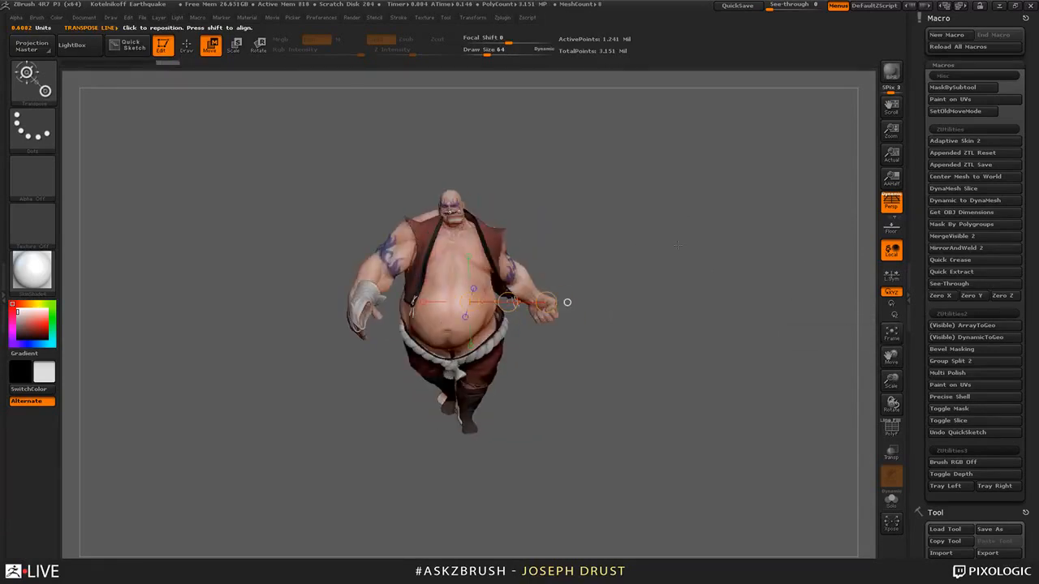
# - Undo the position zeroing and the sideways move of the body subtool
pyautogui.hotkey('ctrl', 'z')
pyautogui.hotkey('ctrl', 'z')
pyautogui.hotkey('ctrl', 'z')
pyautogui.hotkey('ctrl', 'z')
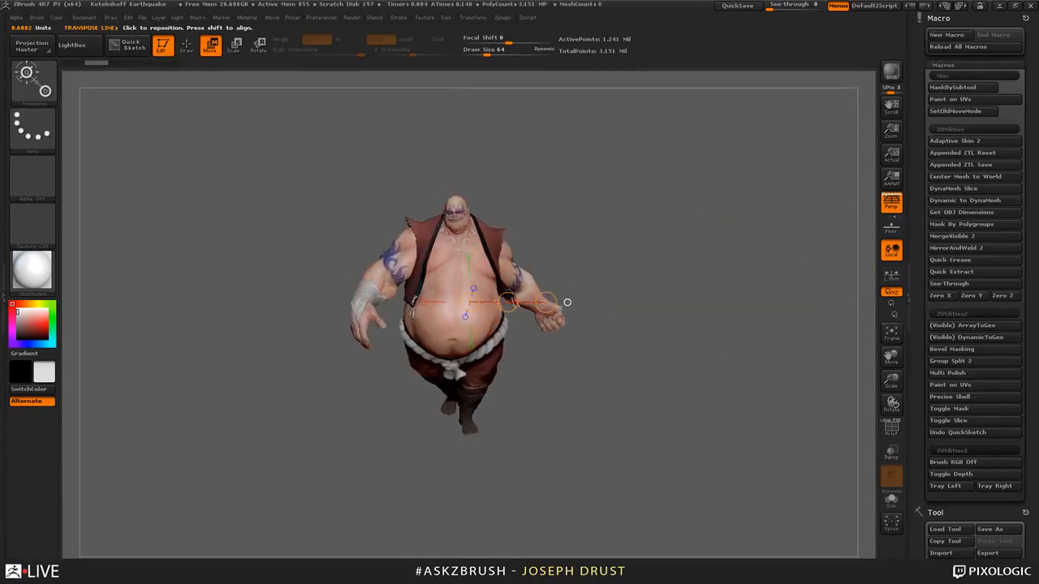
pyautogui.moveTo(718, 358); pyautogui.dragTo(715, 336)
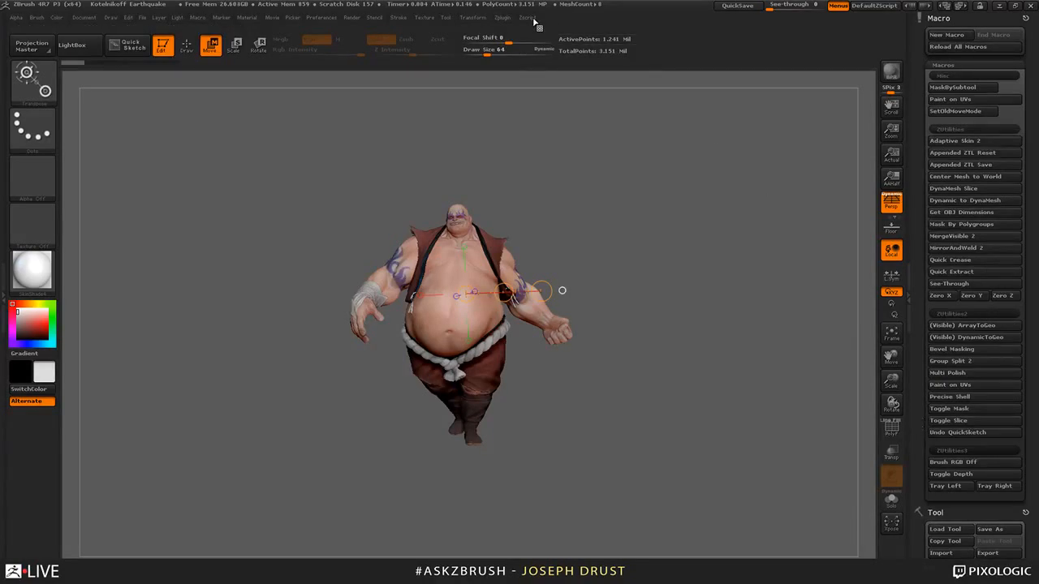
pyautogui.click(531, 18)
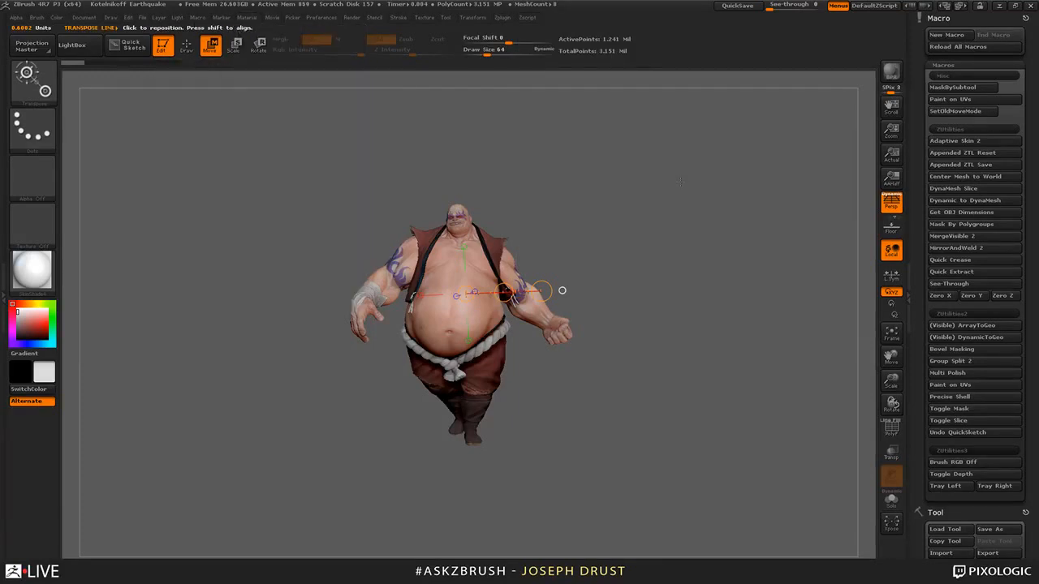
pyautogui.moveTo(197, 17)
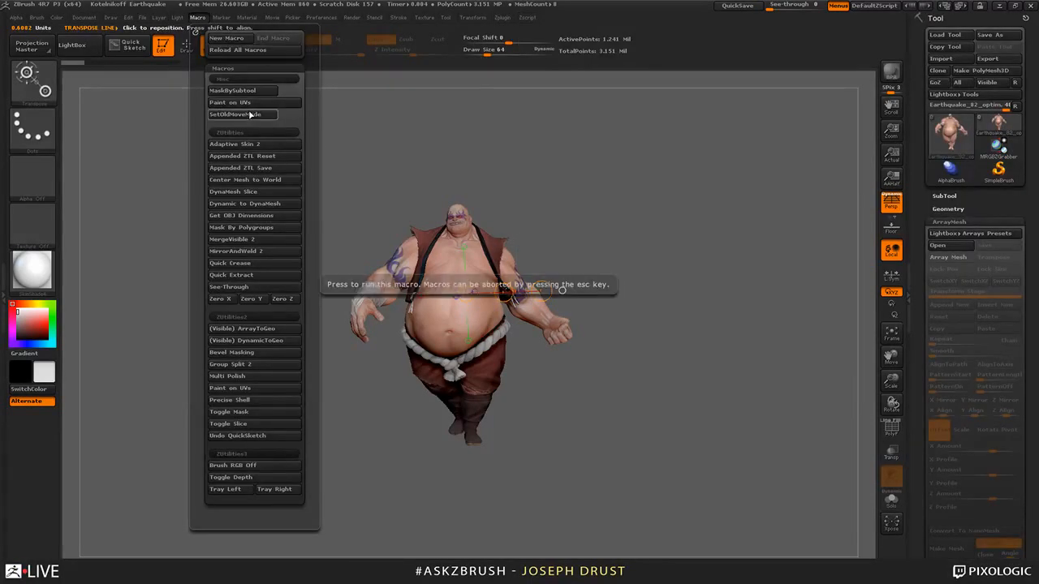
pyautogui.click(250, 114)
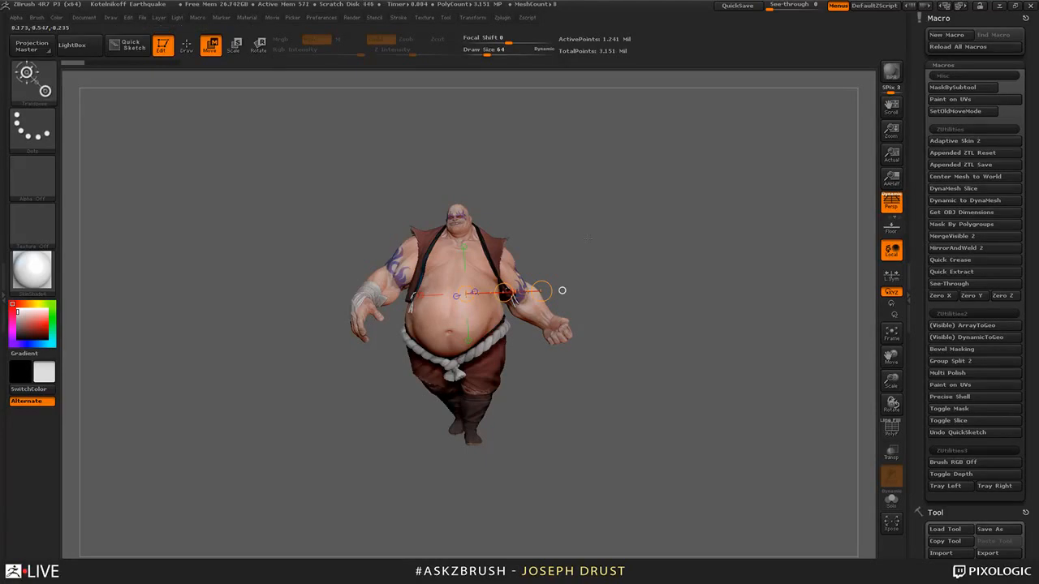
# - Remove the Macro palette from the tray and collapse the ArrayMesh settings of the Tool palette
pyautogui.click(1022, 17)
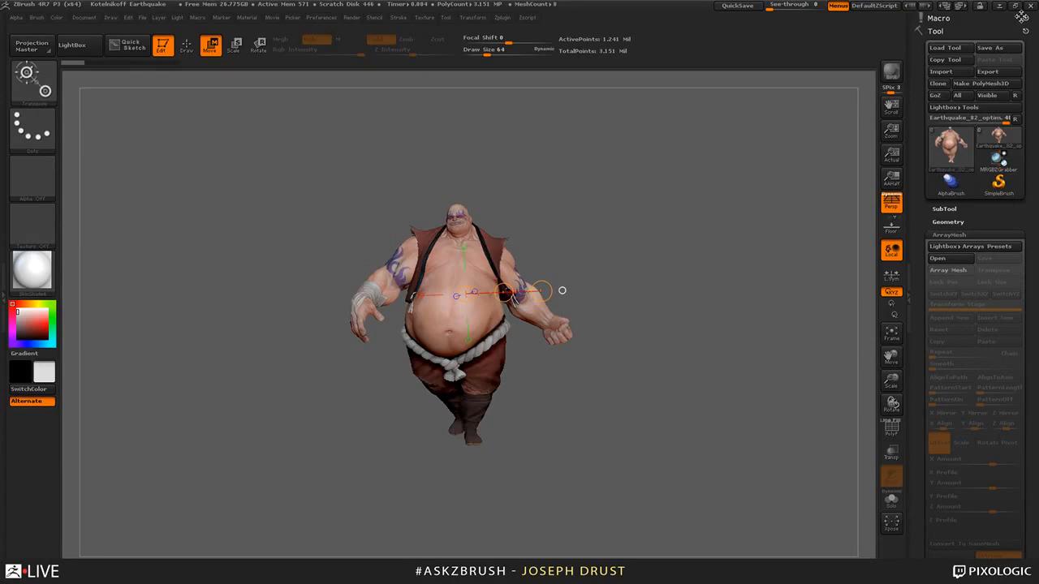
pyautogui.click(1022, 17)
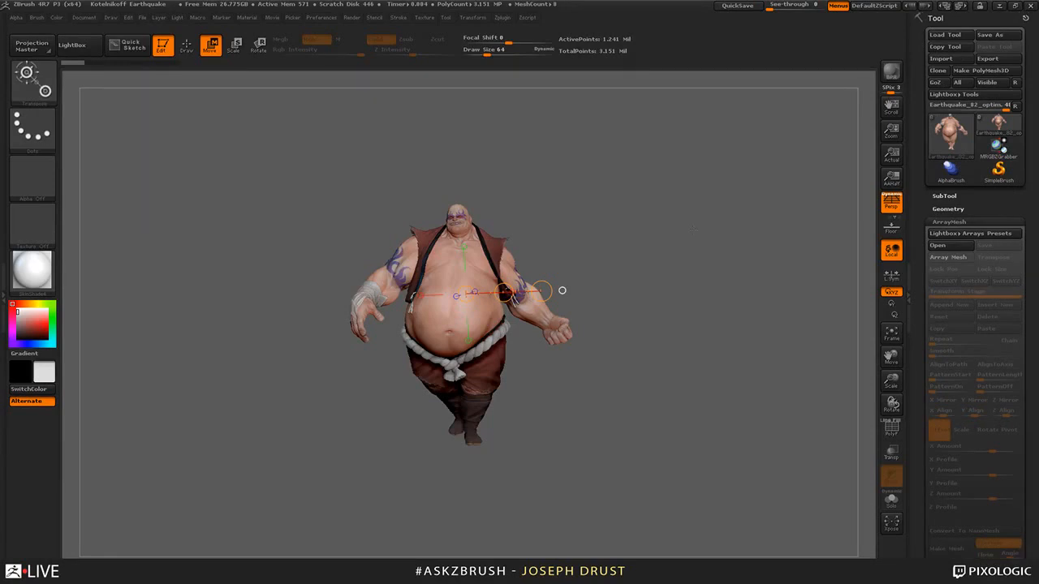
pyautogui.click(949, 221)
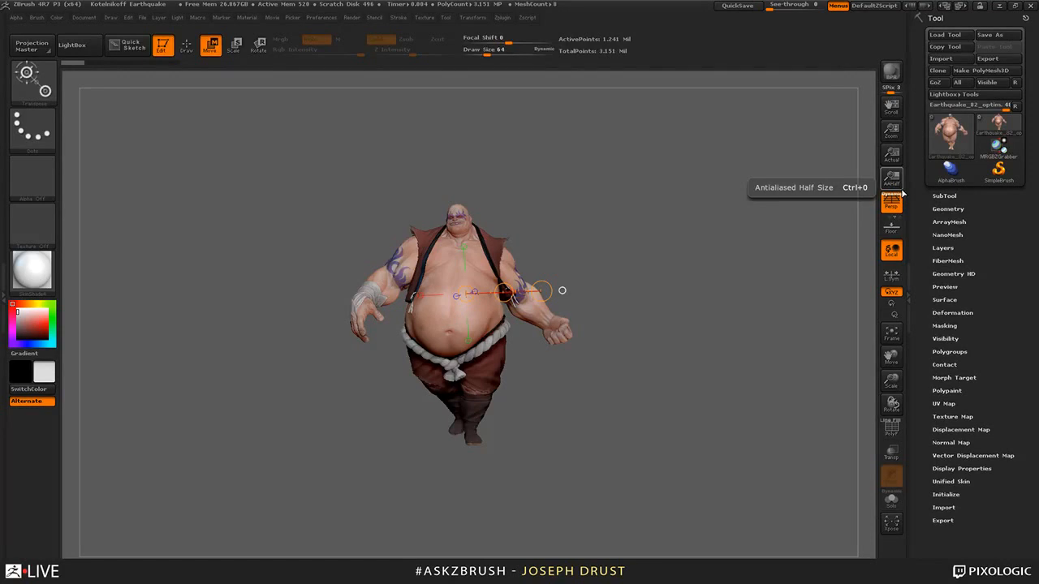
# - Expand the SubTool list and load the DemoSoldier.ZTL tool from LightBox
pyautogui.keyDown('alt'); pyautogui.moveTo(746, 229); pyautogui.dragTo(754, 227); pyautogui.keyUp('alt')
pyautogui.click(944, 196)
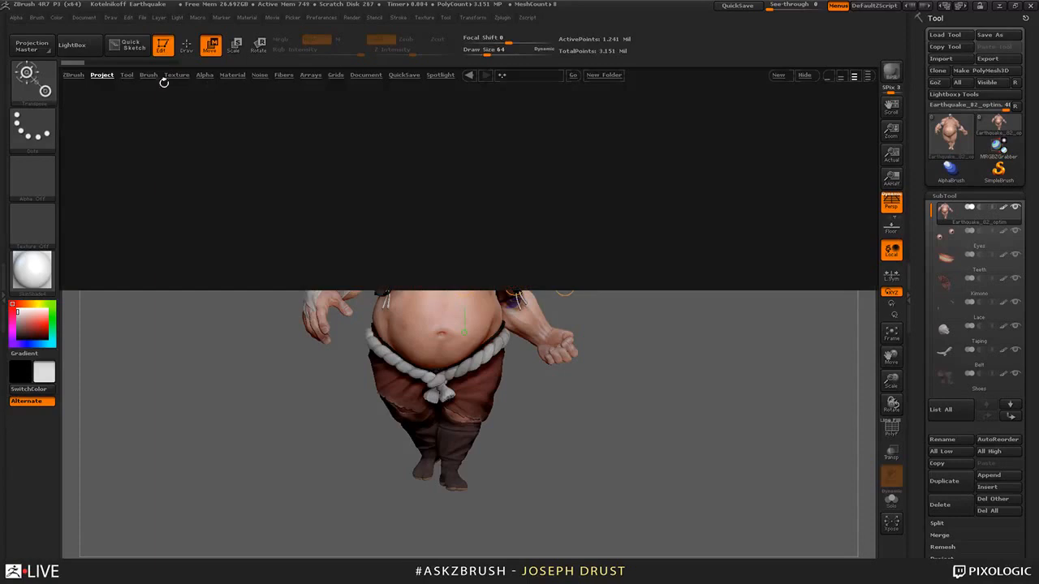
pyautogui.click(126, 74)
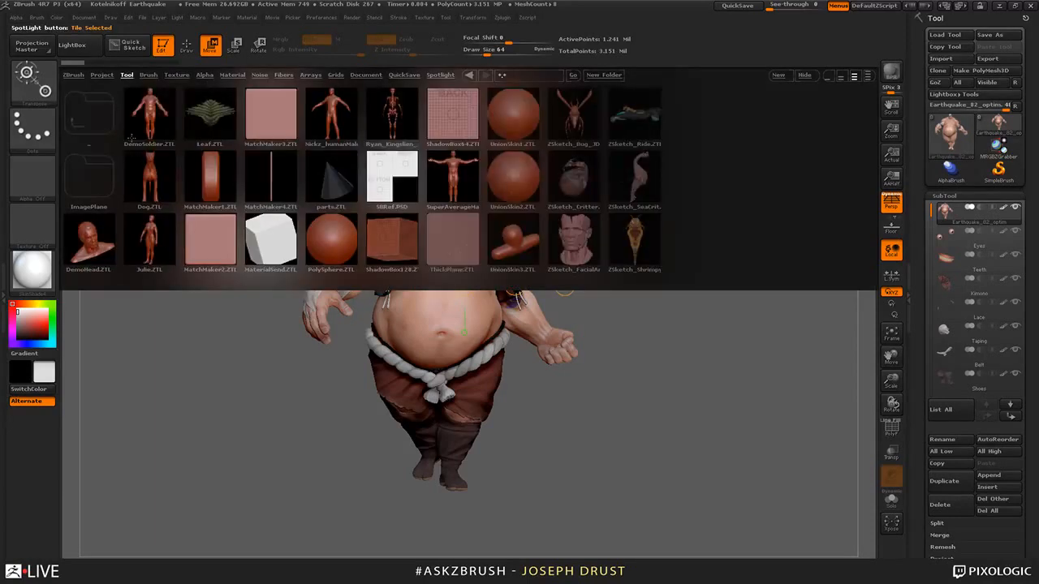
pyautogui.doubleClick(140, 122)
# - Select the soldier's vest subtool, isolate it with Solo and display its polyframe
pyautogui.keyDown('alt'); pyautogui.moveTo(680, 231); pyautogui.dragTo(668, 267); pyautogui.keyUp('alt')
pyautogui.keyDown('alt'); pyautogui.click(505, 273); pyautogui.keyUp('alt')
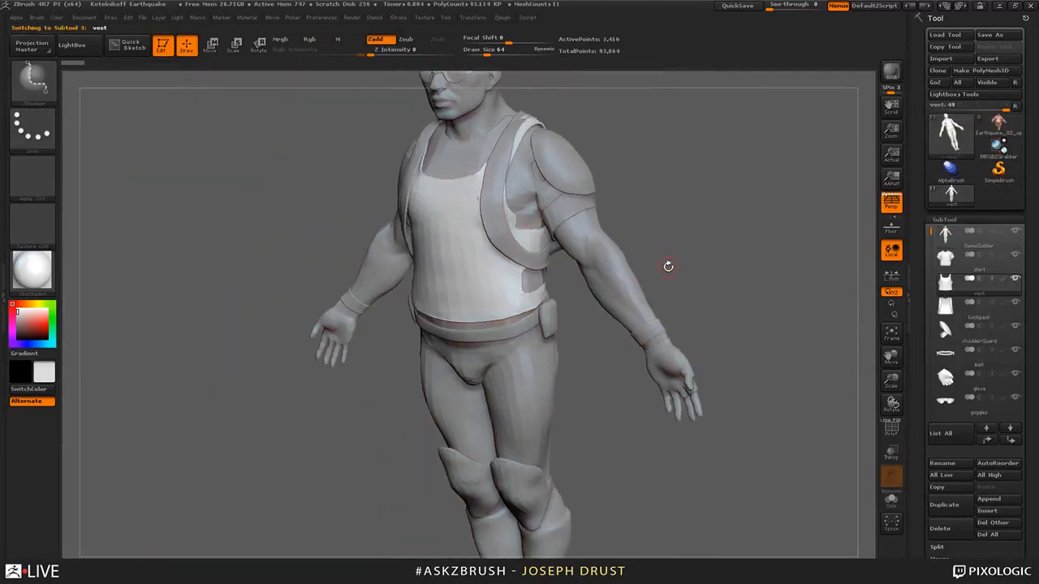
pyautogui.click(893, 507)
pyautogui.keyDown('shift'); pyautogui.moveTo(772, 408); pyautogui.dragTo(796, 487); pyautogui.keyUp('shift')
pyautogui.moveTo(795, 487); pyautogui.dragTo(733, 497)
pyautogui.click(894, 433)
pyautogui.click(894, 433)
pyautogui.keyDown('alt'); pyautogui.moveTo(799, 419); pyautogui.dragTo(751, 364); pyautogui.keyUp('alt')
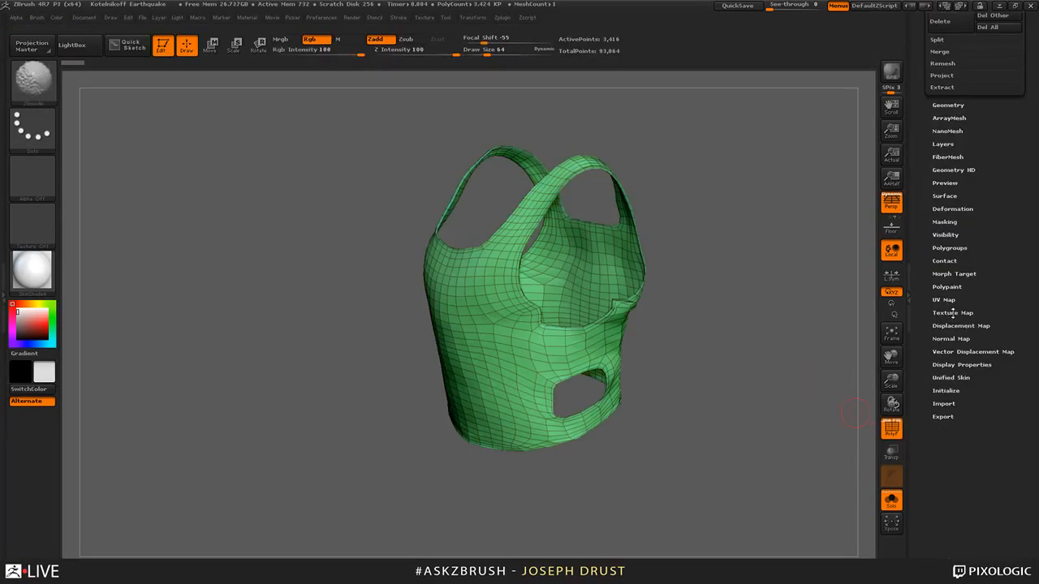
pyautogui.click(946, 299)
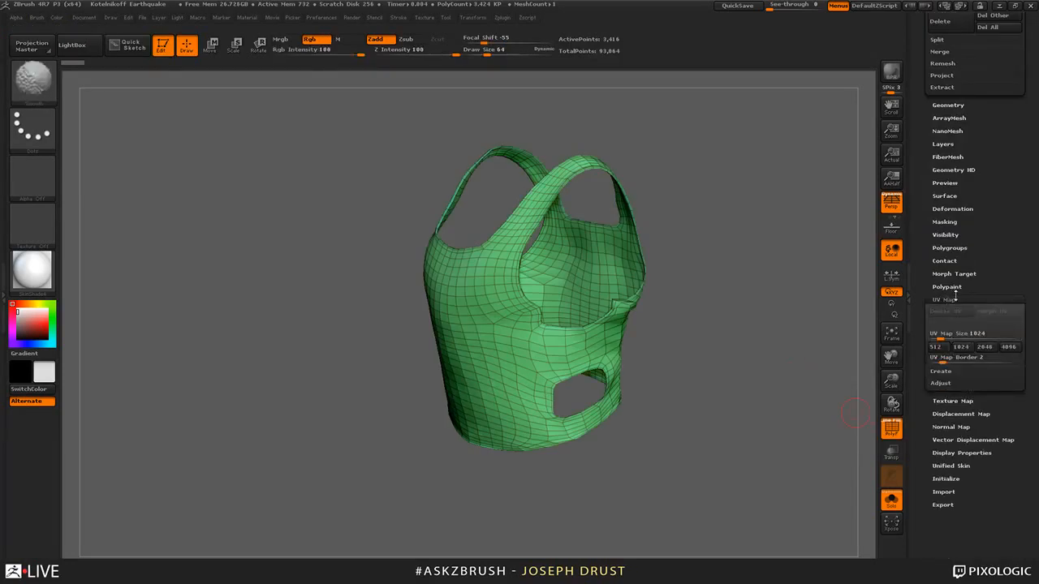
pyautogui.click(947, 299)
# - Set the ZModeler polygon action to Insert NanoMesh and try applying it to the vest
pyautogui.moveTo(739, 232); pyautogui.dragTo(761, 243)
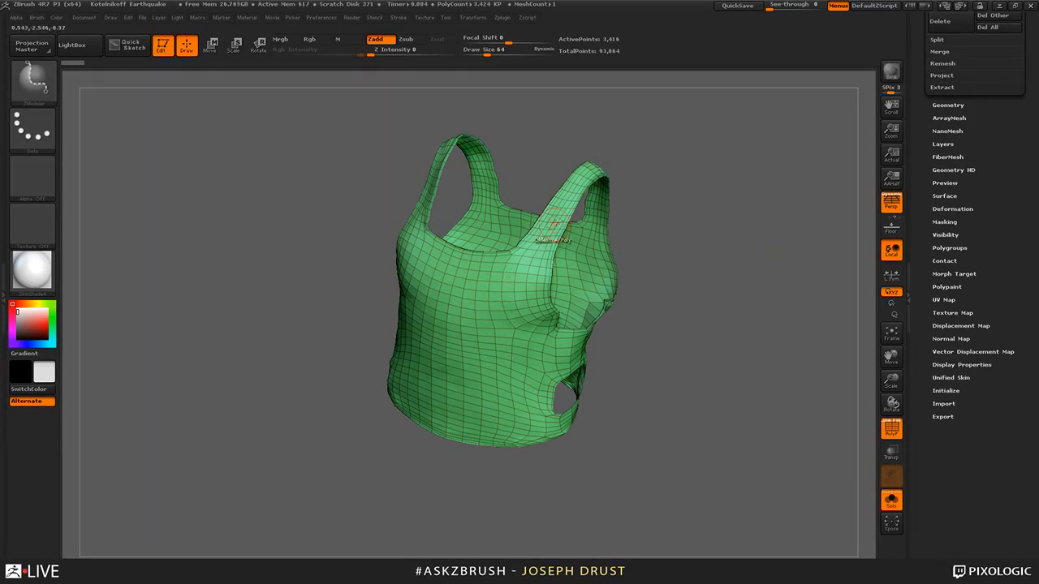
pyautogui.moveTo(681, 388)
pyautogui.mouseDown()
pyautogui.moveTo(511, 318)
pyautogui.moveTo(598, 350)
pyautogui.mouseUp()
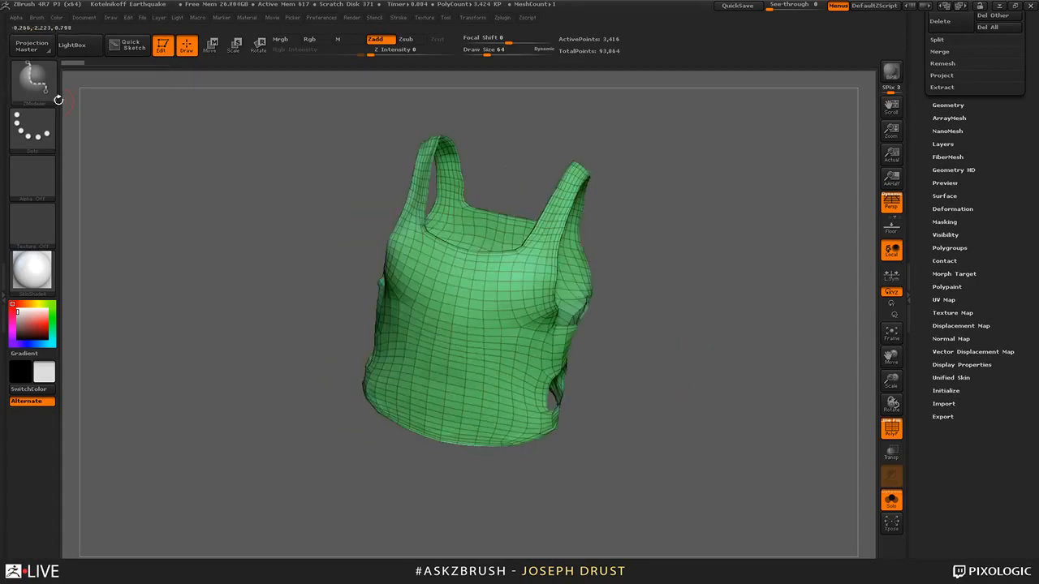
pyautogui.press('space')
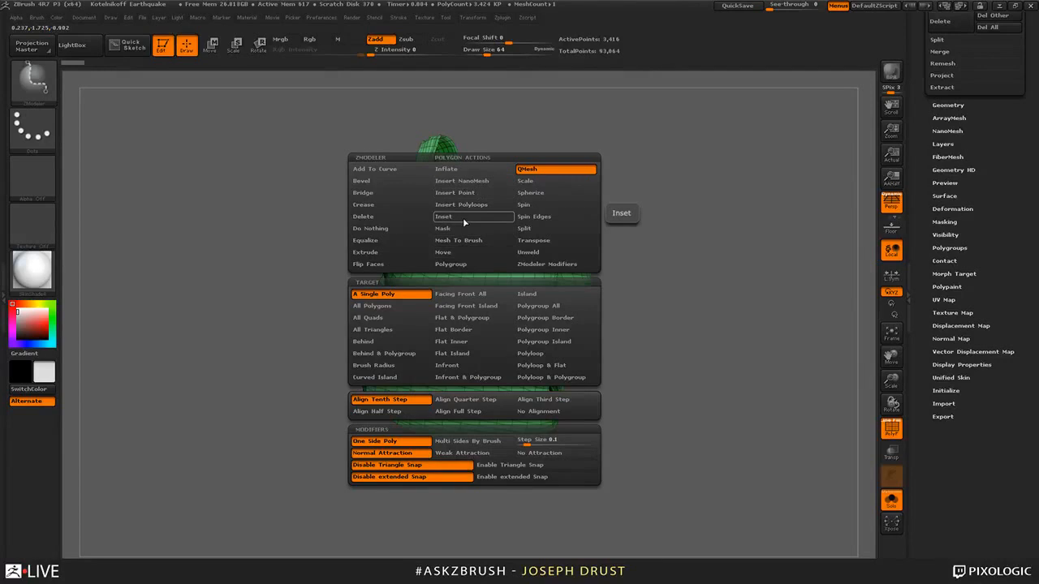
pyautogui.click(462, 180)
pyautogui.click(492, 347)
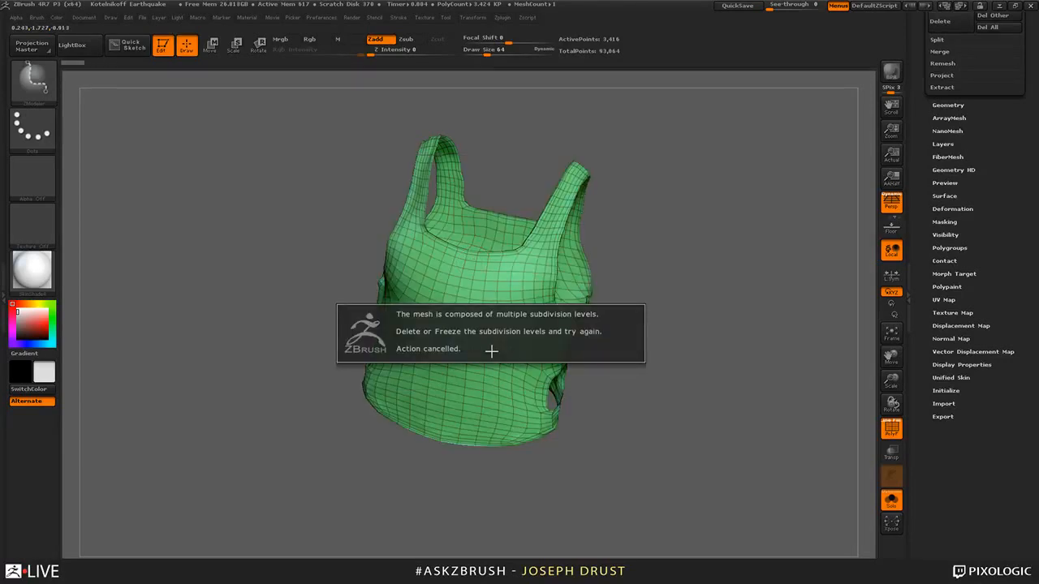
# - Lower the vest to subdivision level 1 and delete its higher subdivision levels
pyautogui.click(947, 139)
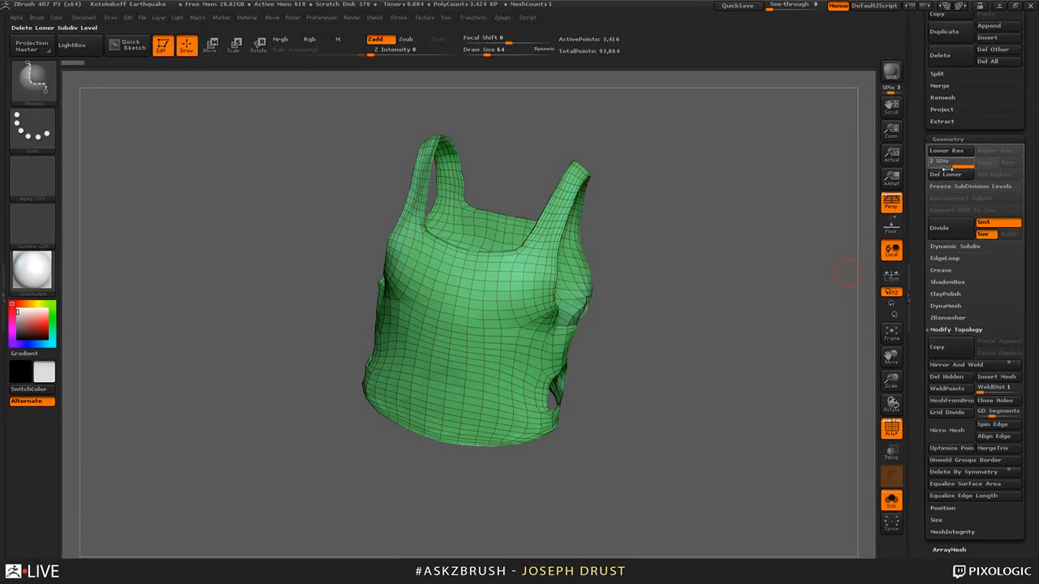
pyautogui.click(944, 172)
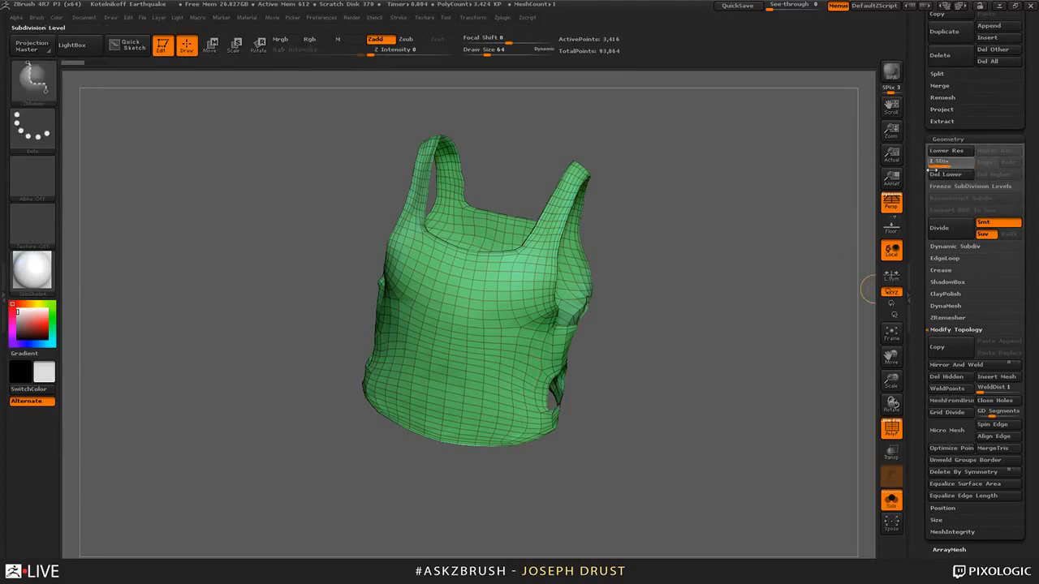
pyautogui.moveTo(931, 170); pyautogui.dragTo(930, 170)
pyautogui.click(979, 176)
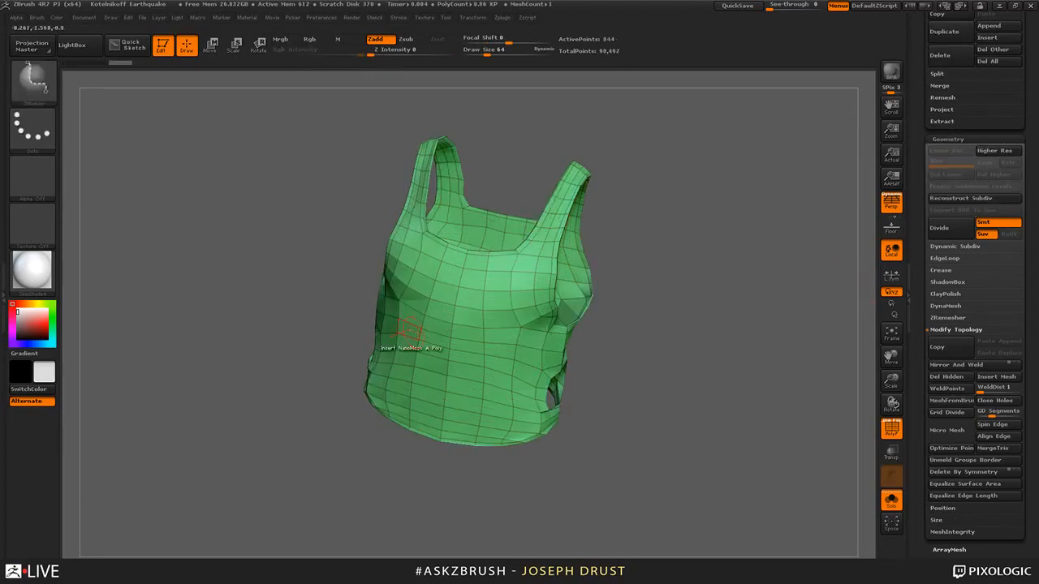
# - Insert a NanoMesh across the vest's polygons, undo it and insert it again with larger instances
pyautogui.click(497, 316)
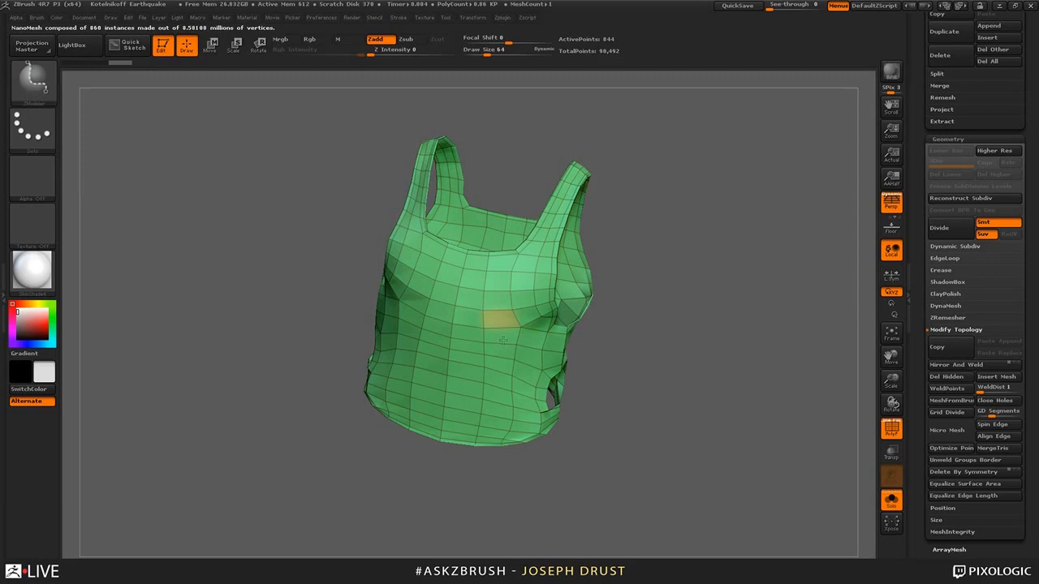
pyautogui.moveTo(503, 340); pyautogui.dragTo(510, 367)
pyautogui.hotkey('ctrl', 'z')
pyautogui.moveTo(499, 319); pyautogui.dragTo(506, 397)
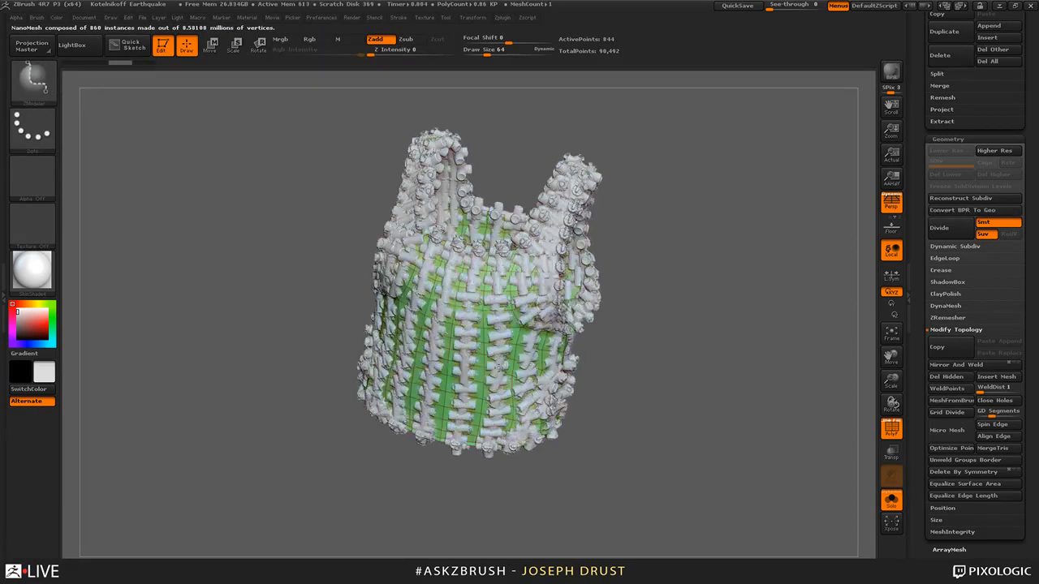
pyautogui.moveTo(684, 346); pyautogui.dragTo(698, 324)
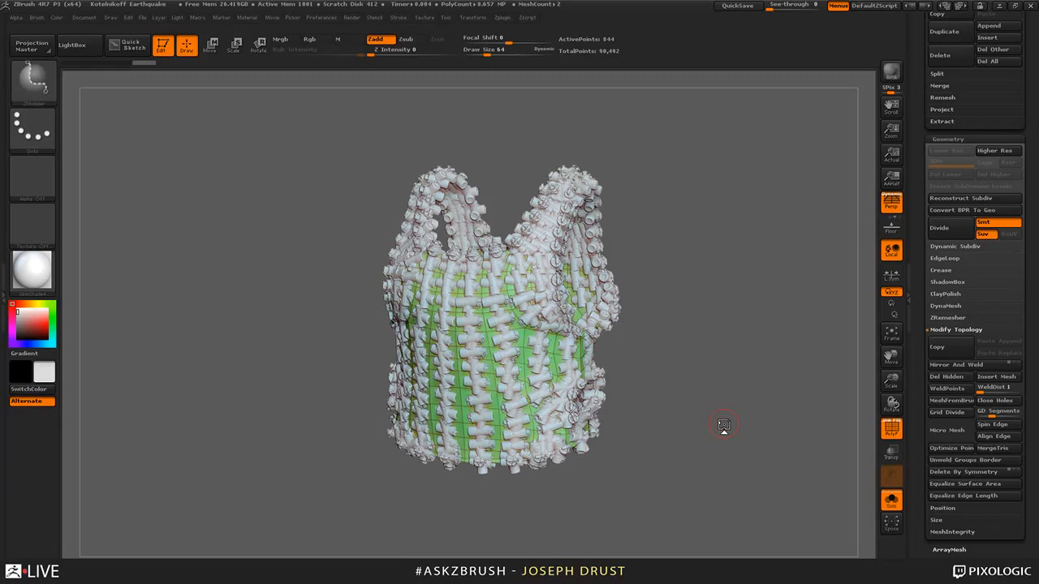
# - Switch to the browser and open the ZClassroom lesson Viper Hood Detailing - Part 1
pyautogui.hotkey('alt', 'Tab')
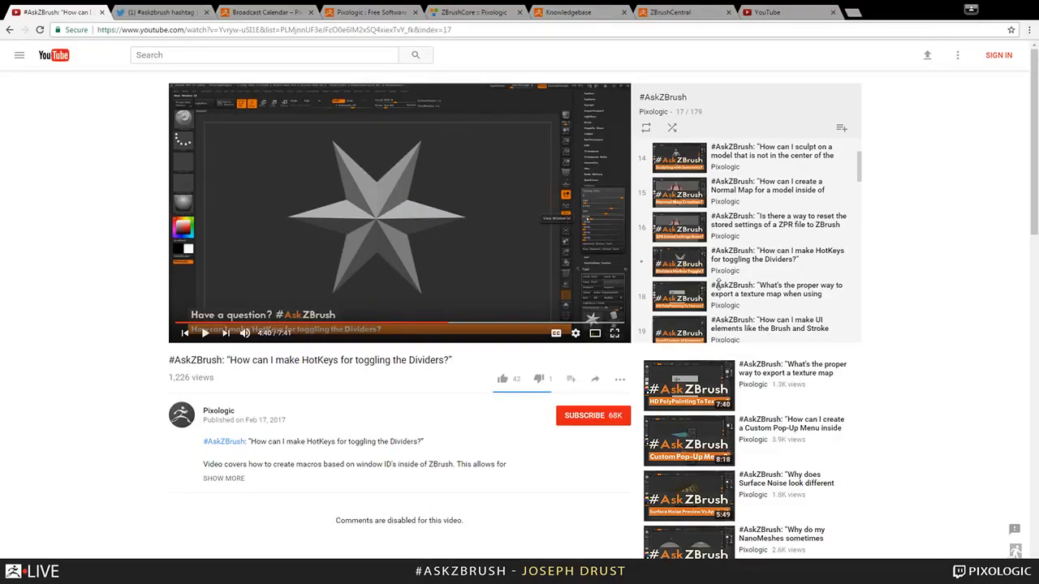
pyautogui.click(851, 13)
pyautogui.hotkey('ctrl', 'w')
pyautogui.moveTo(755, 3); pyautogui.dragTo(755, 11)
# - Look through the Viper Hood Detailing lesson page and its list of Military Assets lessons
pyautogui.scroll(-1, 716, 269)
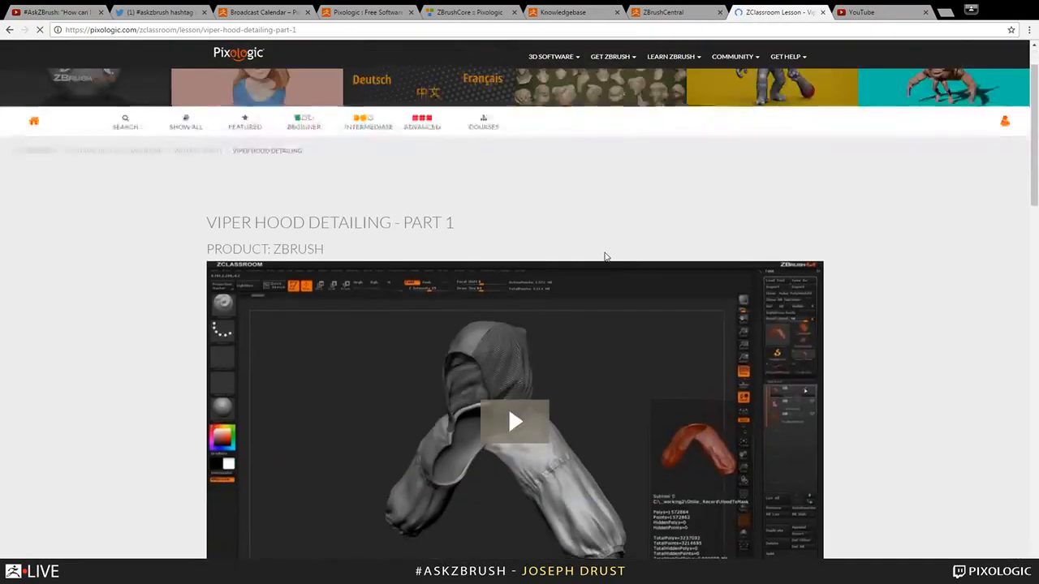
pyautogui.scroll(-2, 510, 367)
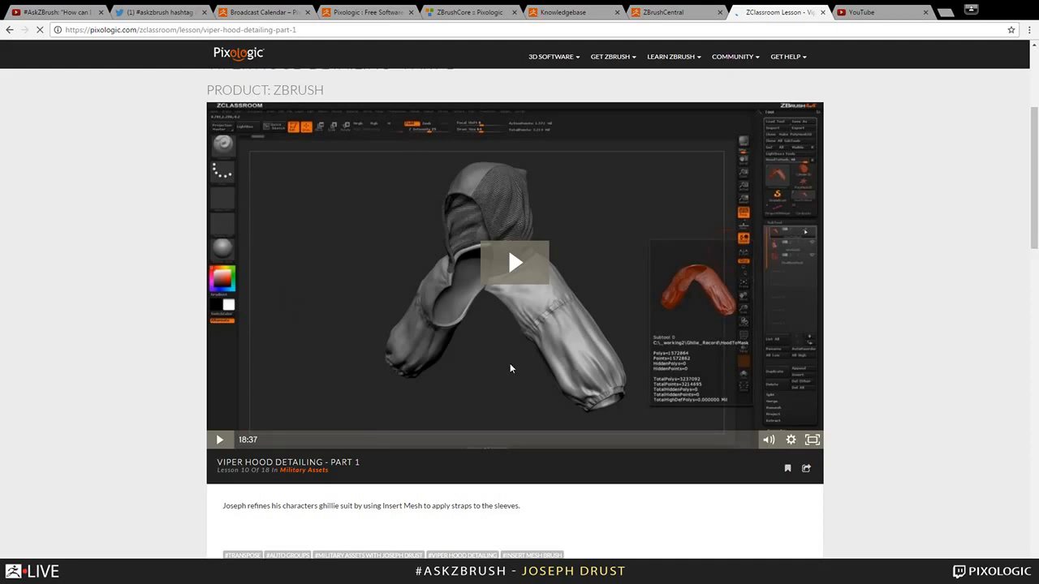
pyautogui.scroll(-3, 509, 368)
pyautogui.scroll(4, 612, 405)
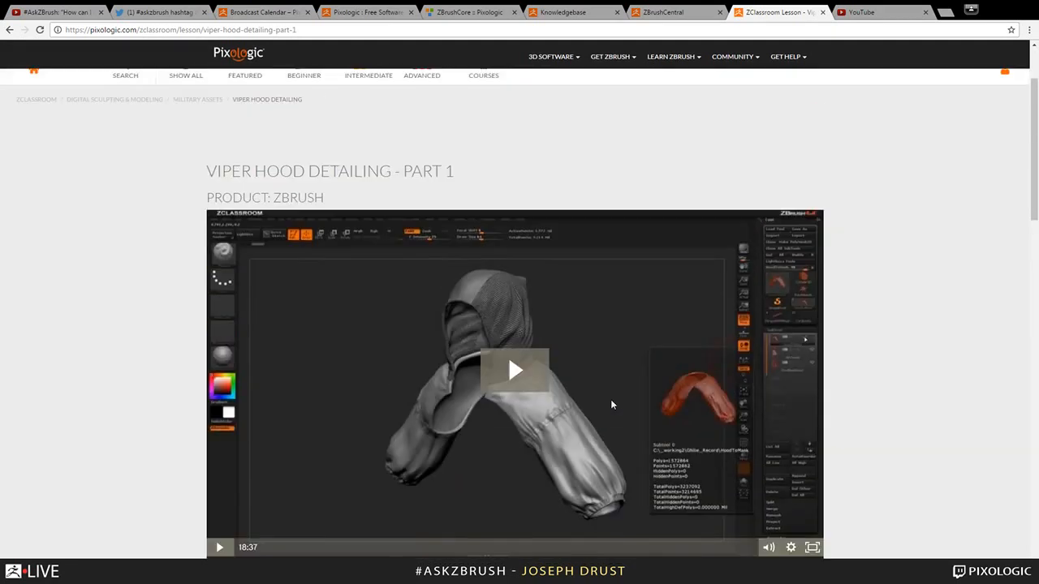
pyautogui.scroll(2, 612, 404)
pyautogui.scroll(-2, 611, 404)
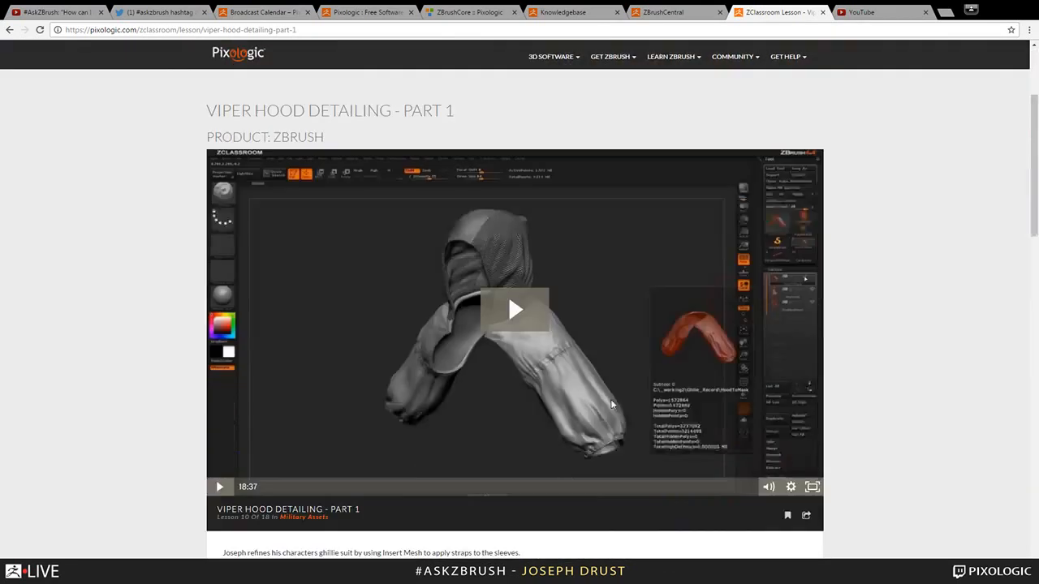
pyautogui.scroll(-1, 612, 403)
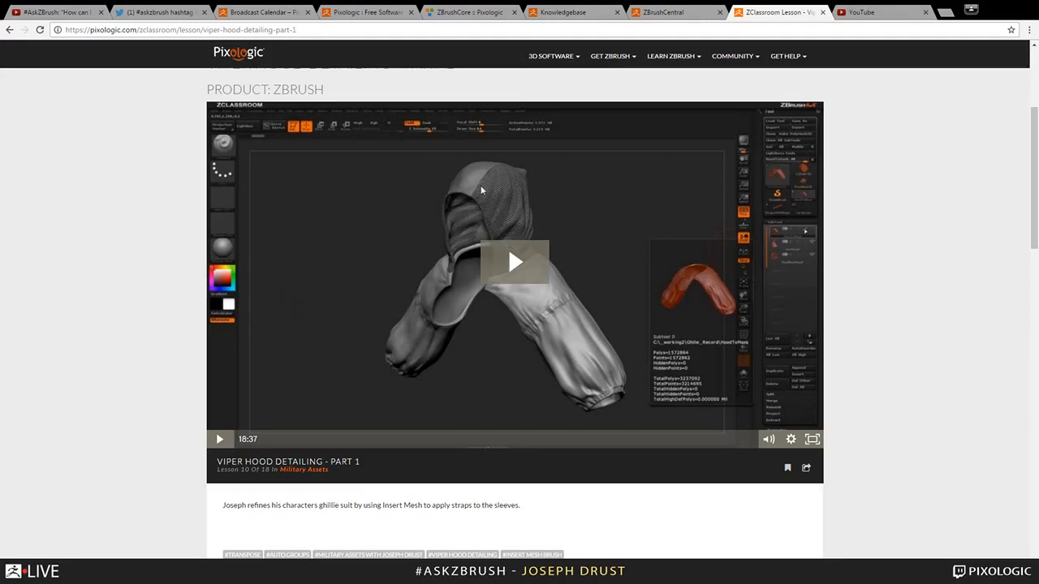
pyautogui.scroll(-3, 499, 327)
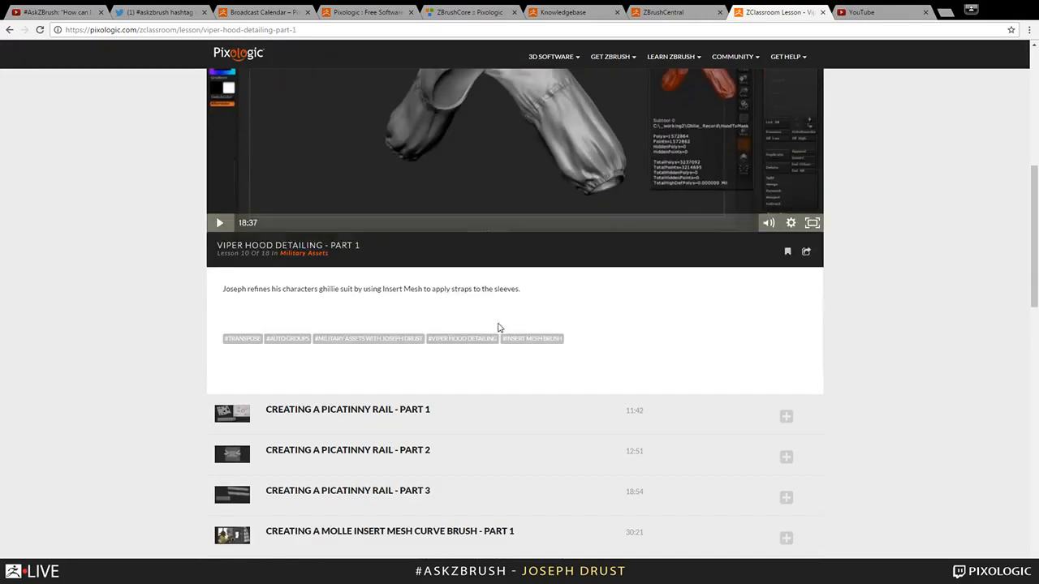
pyautogui.scroll(-2, 499, 327)
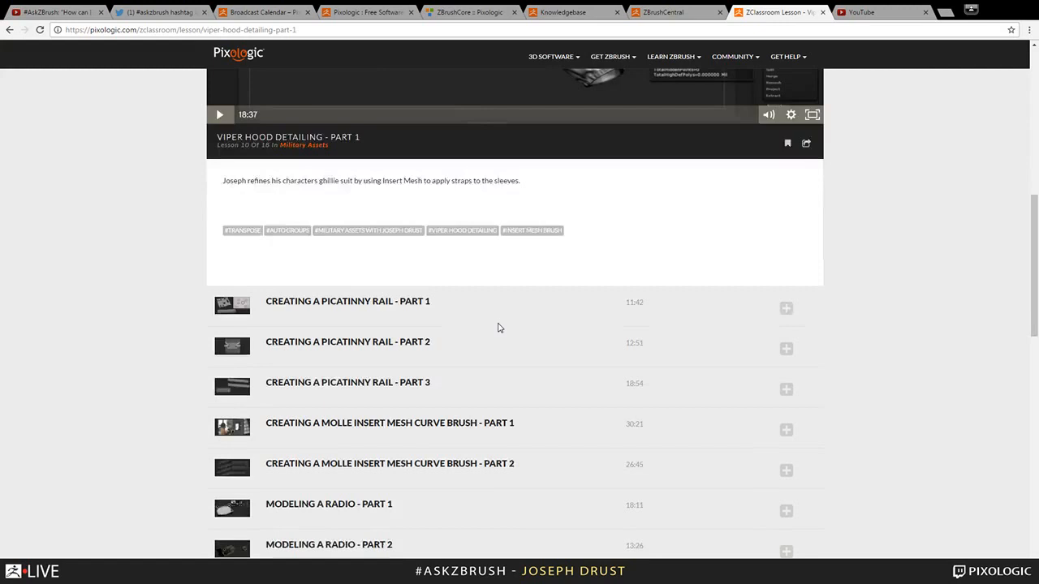
pyautogui.scroll(-2, 499, 327)
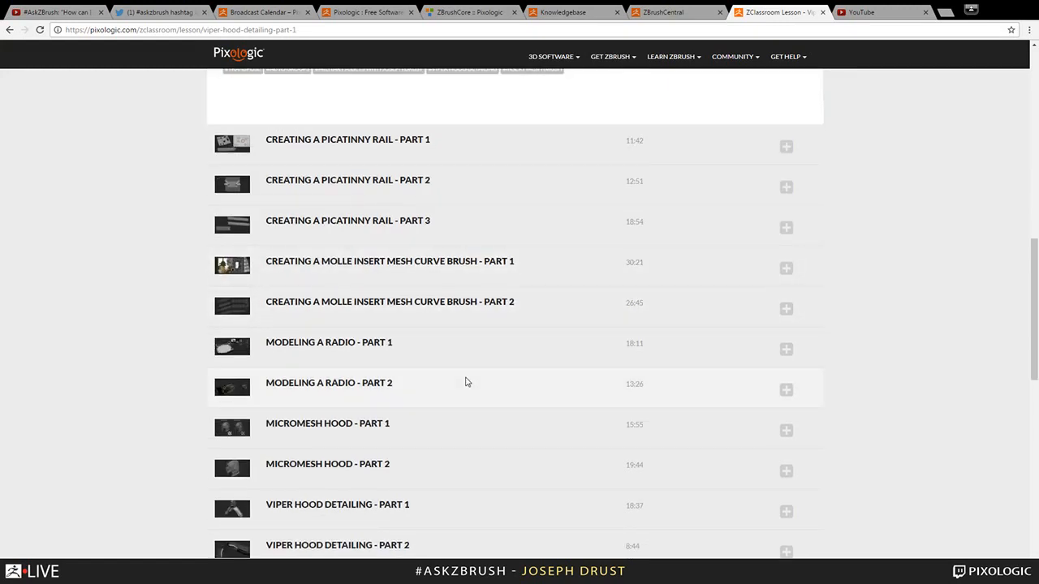
# - Open the Micromesh Hood - Part 1 lesson, skip its video to near the end, pause it and browse the lesson list
pyautogui.click(451, 427)
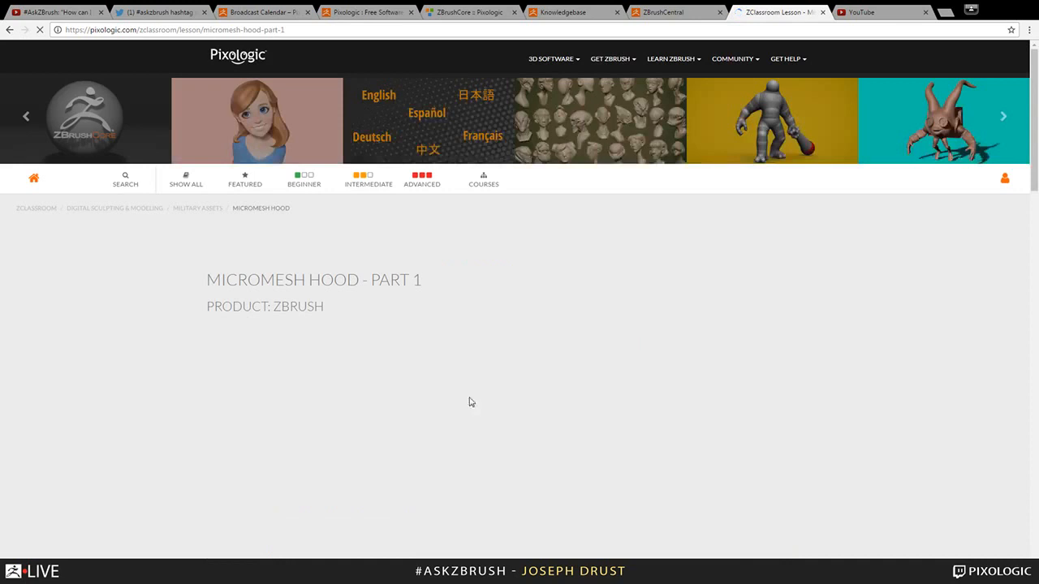
pyautogui.scroll(-3, 486, 358)
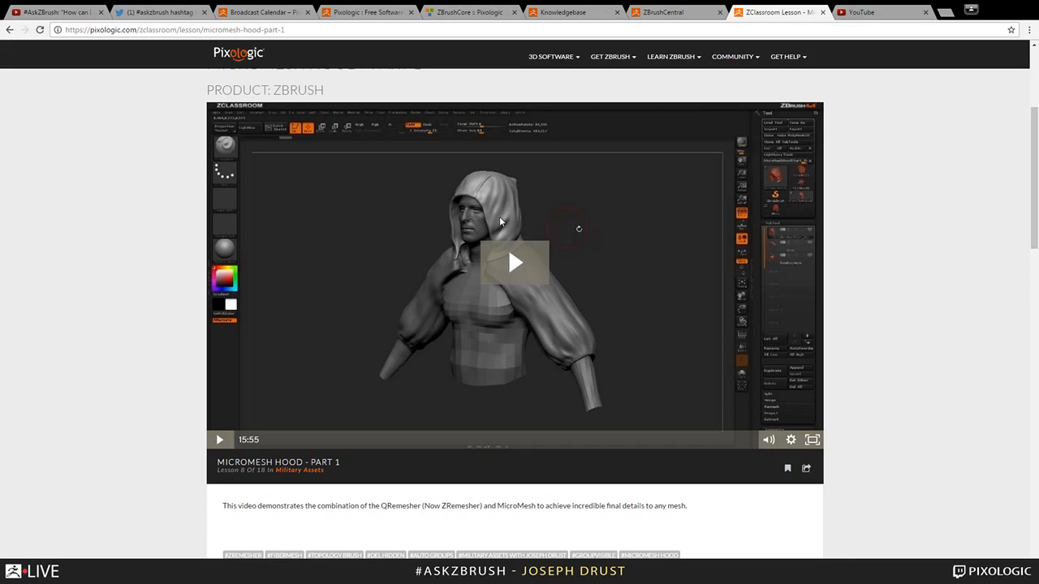
pyautogui.click(519, 283)
pyautogui.click(723, 444)
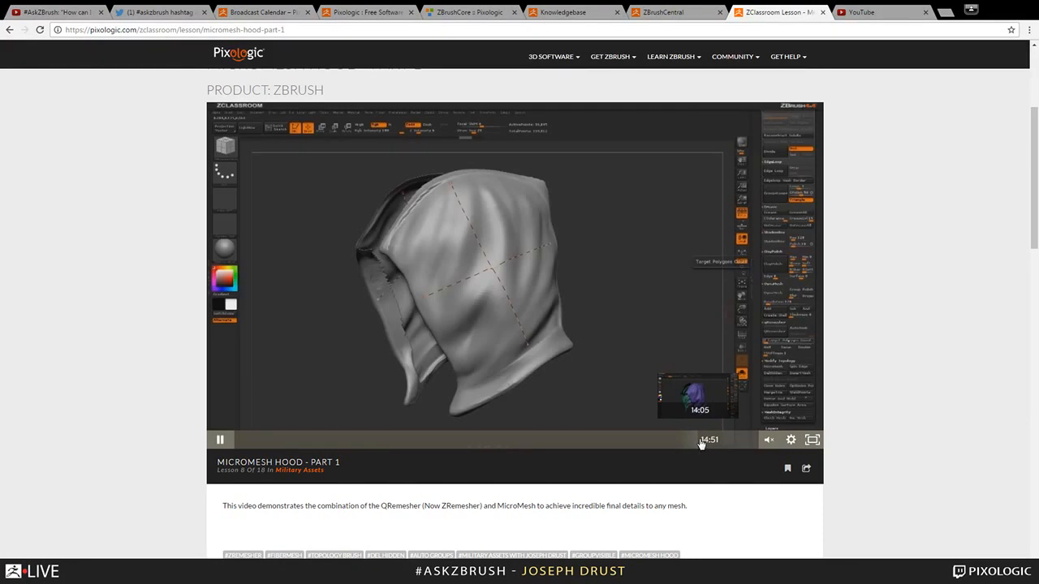
pyautogui.click(219, 439)
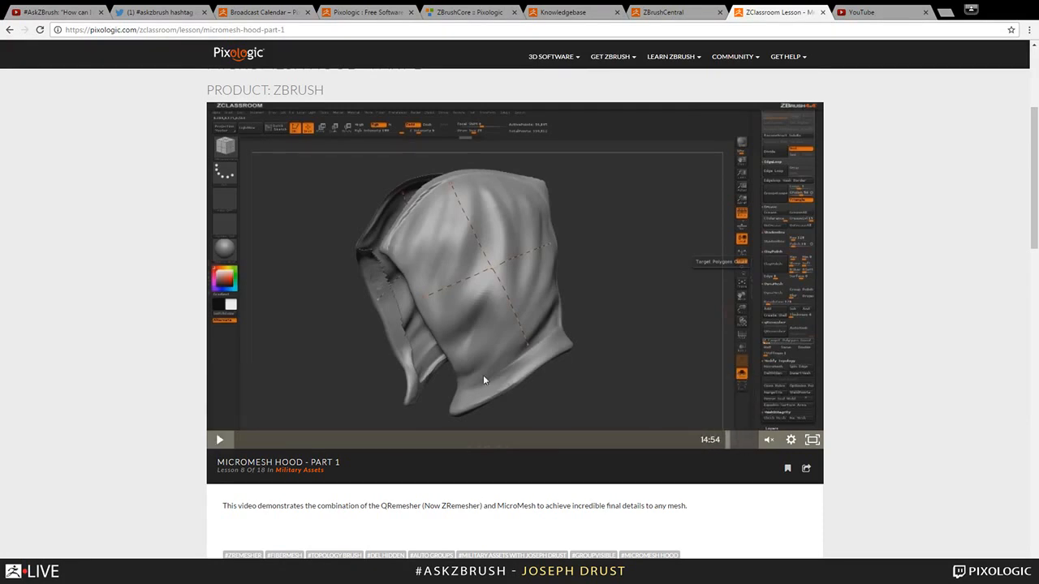
pyautogui.scroll(-5, 483, 378)
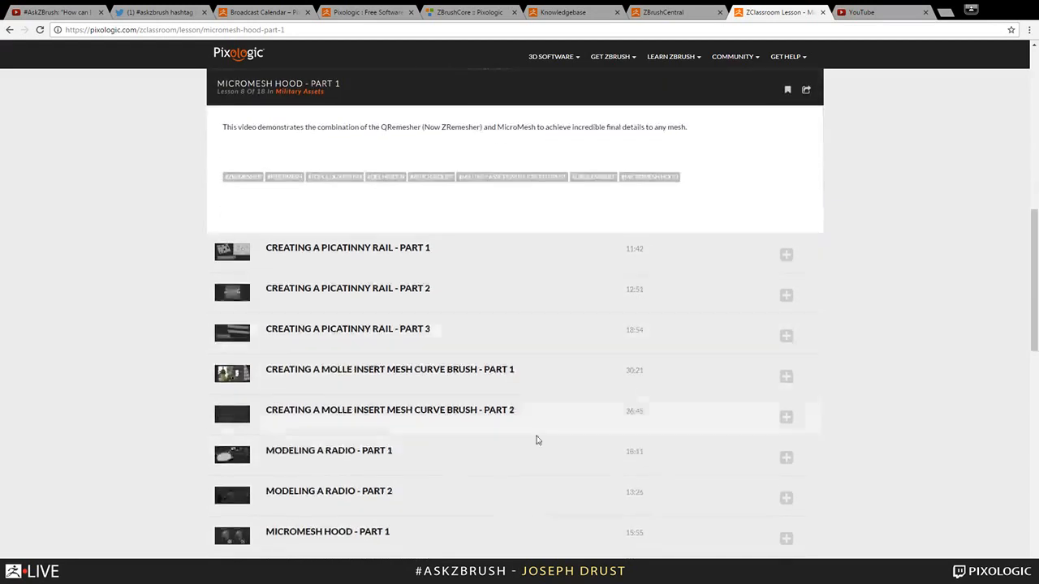
pyautogui.scroll(-2, 526, 441)
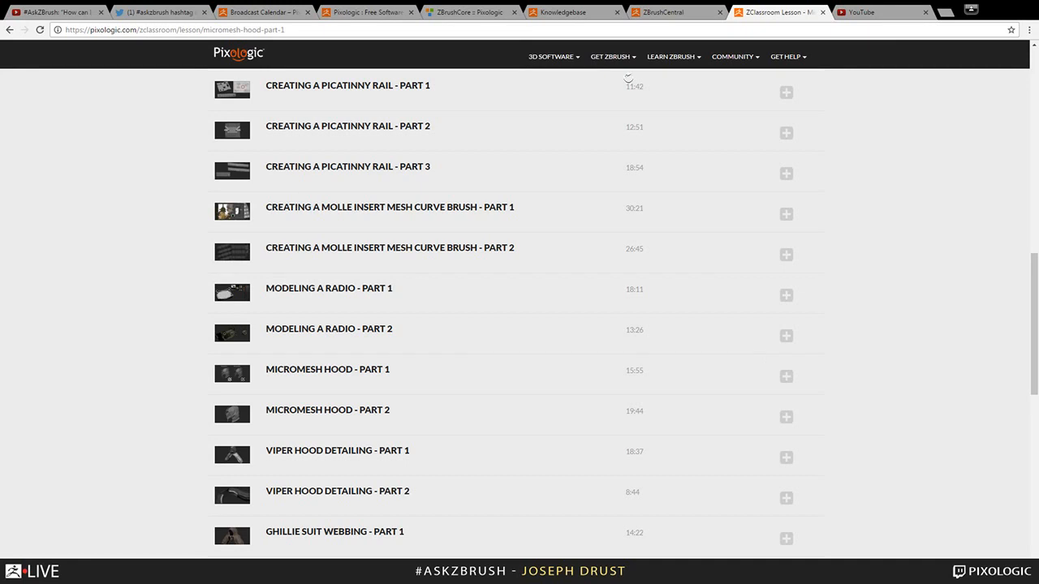
# - Switch back to ZBrush and turn off perspective for a side view of the vest
pyautogui.hotkey('alt', 'Tab')
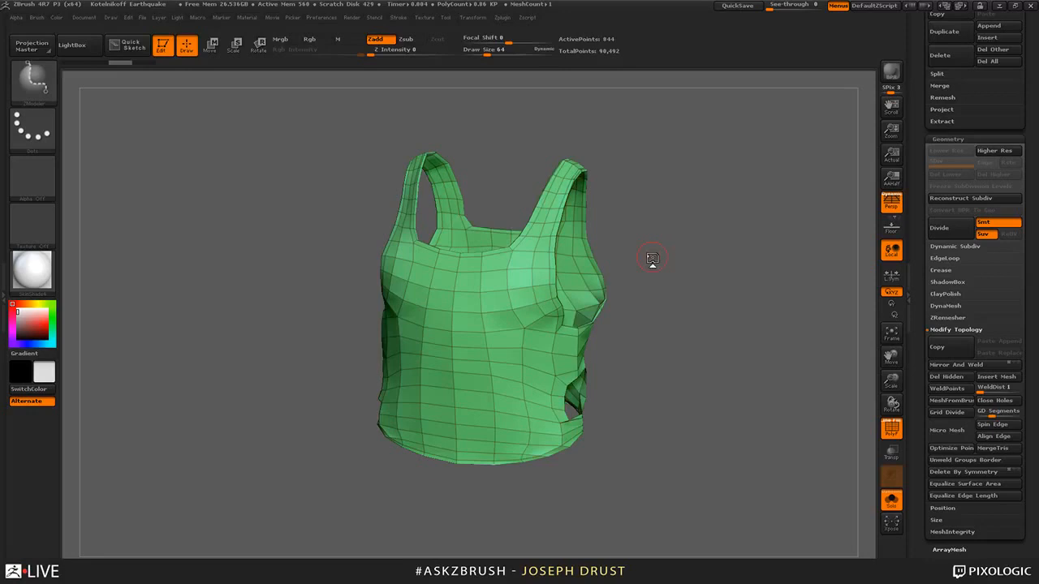
pyautogui.moveTo(653, 258); pyautogui.dragTo(719, 314)
pyautogui.press('p')
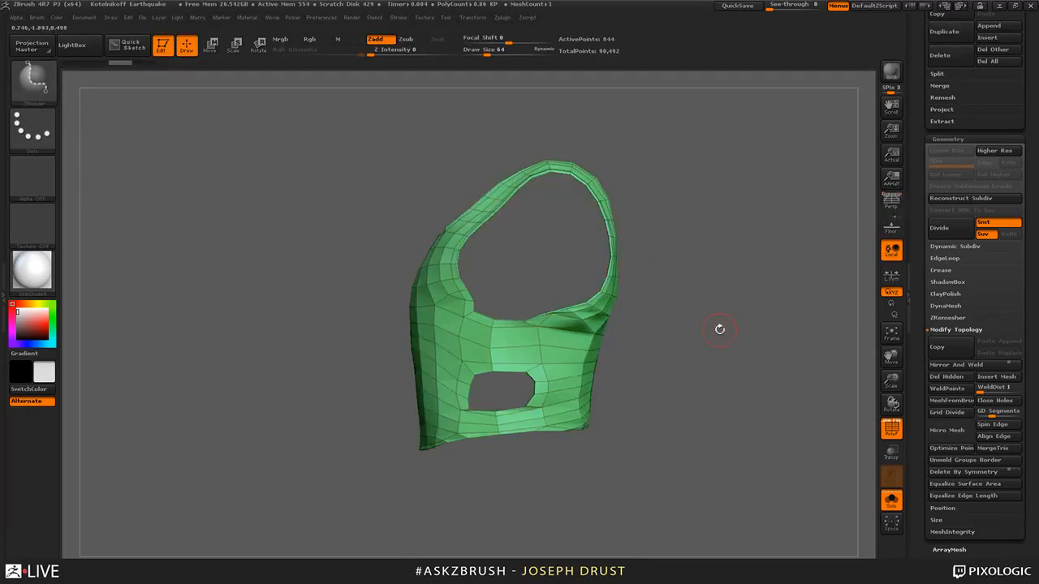
# - Isolate the front half of the vest with a rectangular selection, give it its own polygroup and show the whole vest again
pyautogui.moveTo(720, 576)
pyautogui.keyDown('ctrl'); pyautogui.keyDown('shift'); pyautogui.mouseDown()
pyautogui.moveTo(642, 248)
pyautogui.moveTo(552, 158)
pyautogui.mouseUp(); pyautogui.keyUp('shift'); pyautogui.keyUp('ctrl')
pyautogui.keyDown('ctrl'); pyautogui.keyDown('alt'); pyautogui.keyDown('shift'); pyautogui.moveTo(649, 501); pyautogui.dragTo(505, 283); pyautogui.keyUp('shift'); pyautogui.keyUp('alt'); pyautogui.keyUp('ctrl')
pyautogui.moveTo(649, 316)
pyautogui.mouseDown()
pyautogui.moveTo(737, 321)
pyautogui.moveTo(691, 354)
pyautogui.moveTo(699, 375)
pyautogui.moveTo(674, 383)
pyautogui.mouseUp()
pyautogui.press('ctrl')
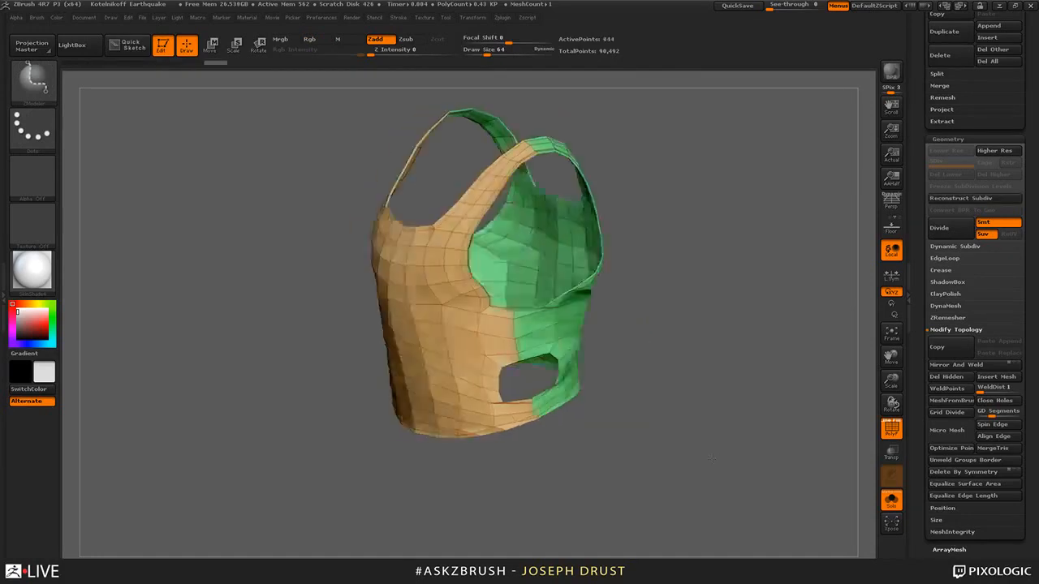
pyautogui.moveTo(680, 375); pyautogui.dragTo(654, 388)
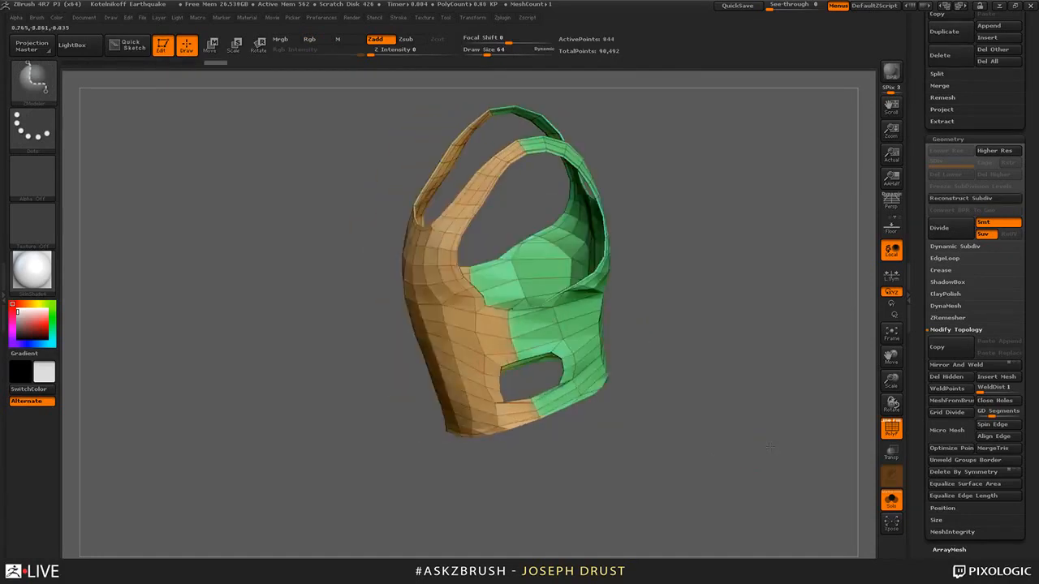
pyautogui.moveTo(769, 446); pyautogui.dragTo(824, 430)
# - Unwrap the vest with UV Master, using Polygroups together with Symmetry
pyautogui.moveTo(685, 406)
pyautogui.mouseDown()
pyautogui.moveTo(746, 404)
pyautogui.moveTo(671, 402)
pyautogui.moveTo(696, 342)
pyautogui.mouseUp()
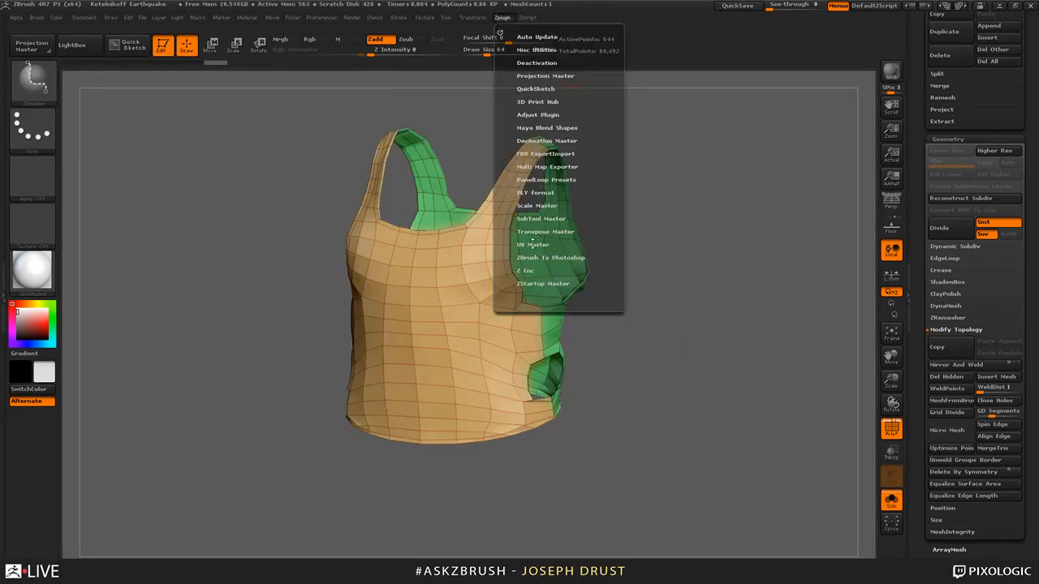
pyautogui.click(533, 244)
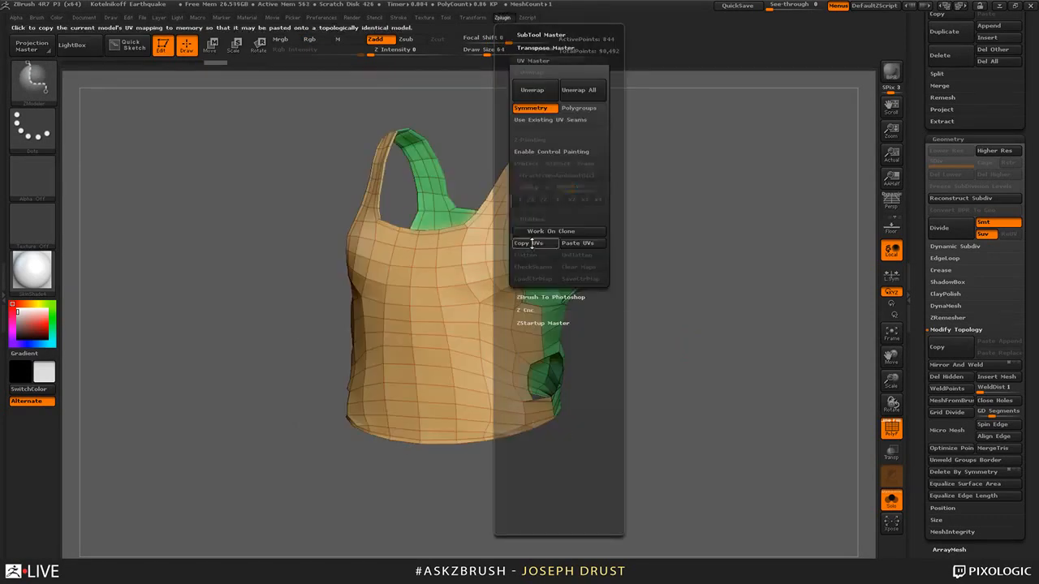
pyautogui.click(590, 109)
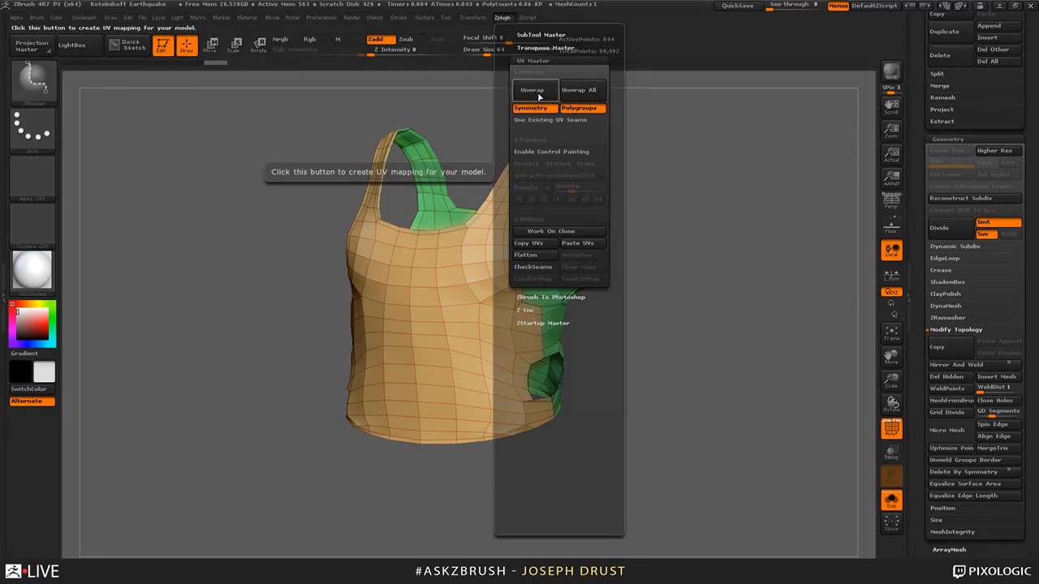
pyautogui.click(538, 96)
pyautogui.moveTo(606, 170); pyautogui.dragTo(628, 199)
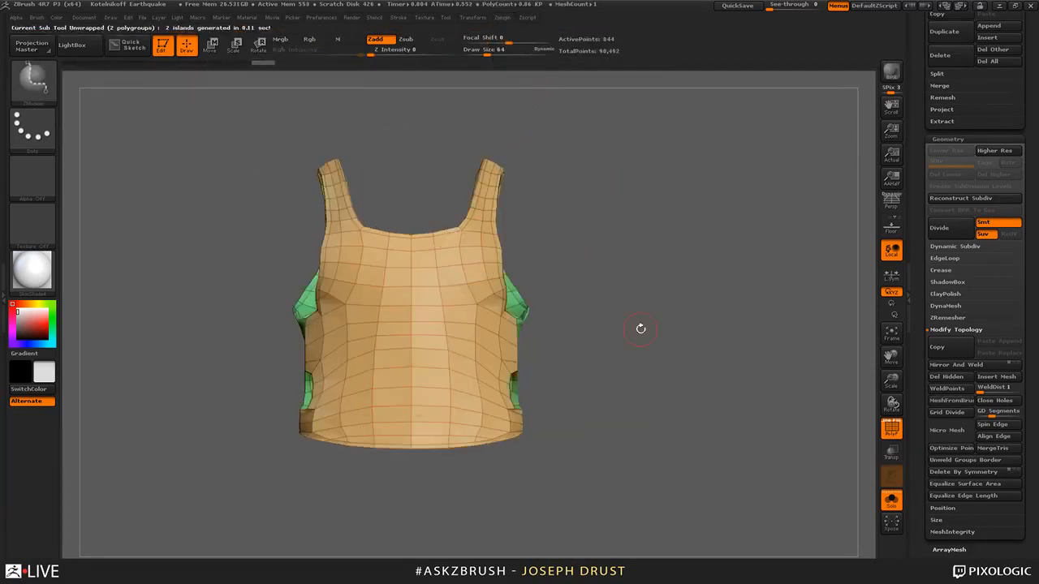
pyautogui.moveTo(640, 329); pyautogui.dragTo(620, 234)
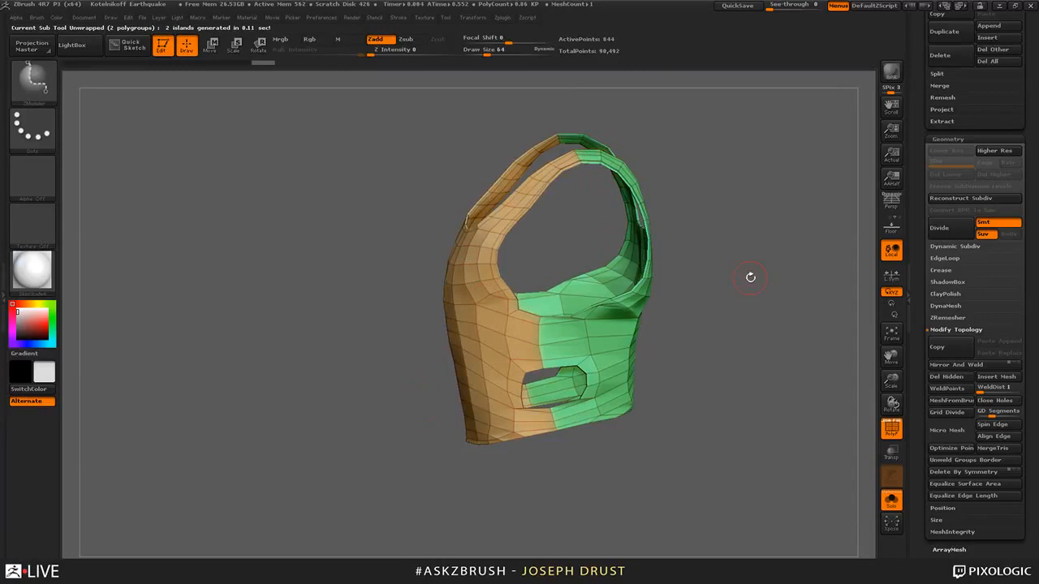
# - Create a texture map from the vest's UVs with New From UV Check and inspect the layout of its UV islands
pyautogui.keyDown('shift'); pyautogui.moveTo(751, 278); pyautogui.dragTo(780, 280); pyautogui.keyUp('shift')
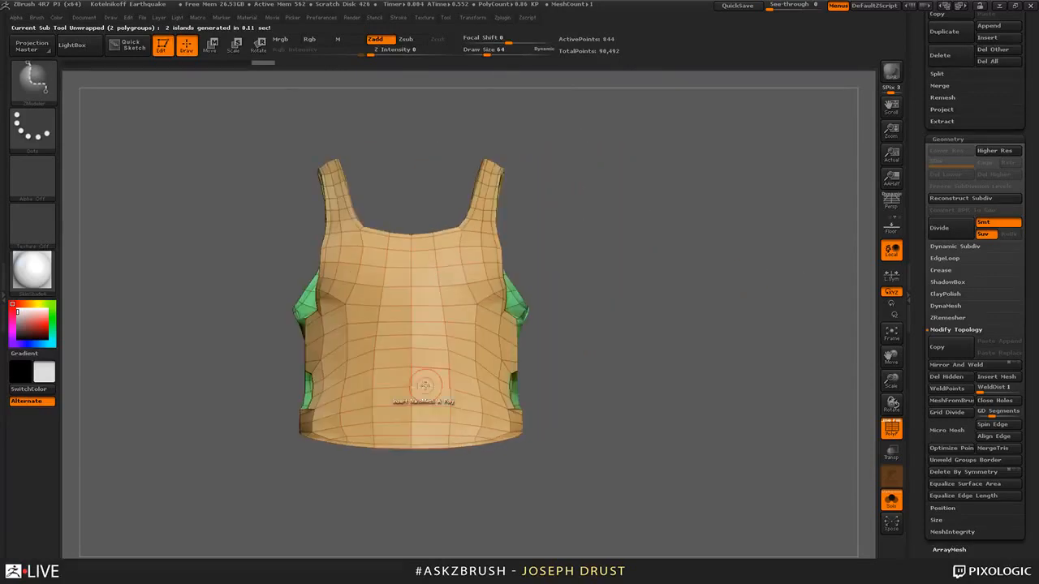
pyautogui.scroll(-6, 941, 283)
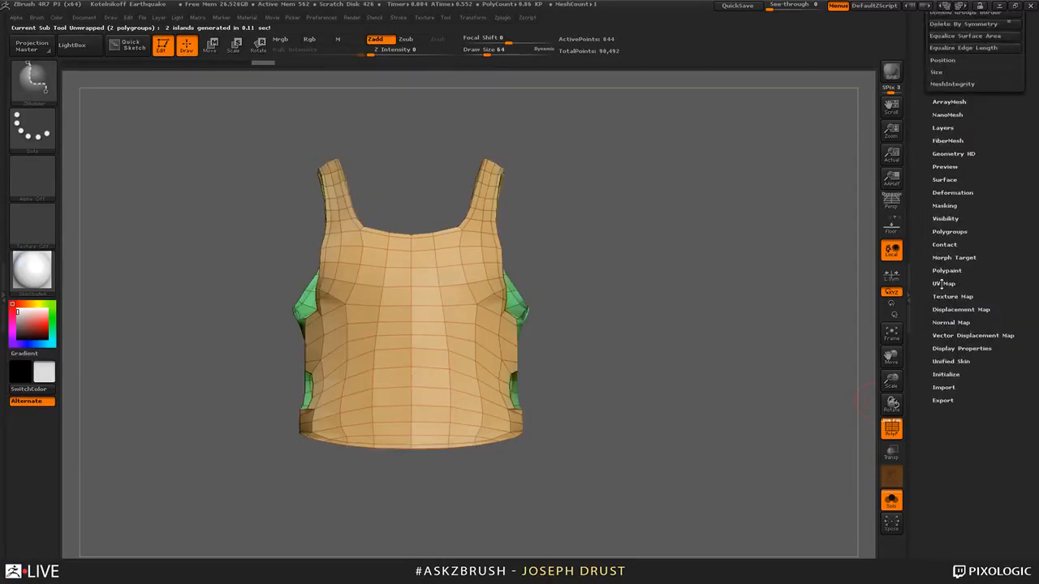
pyautogui.scroll(-5, 941, 283)
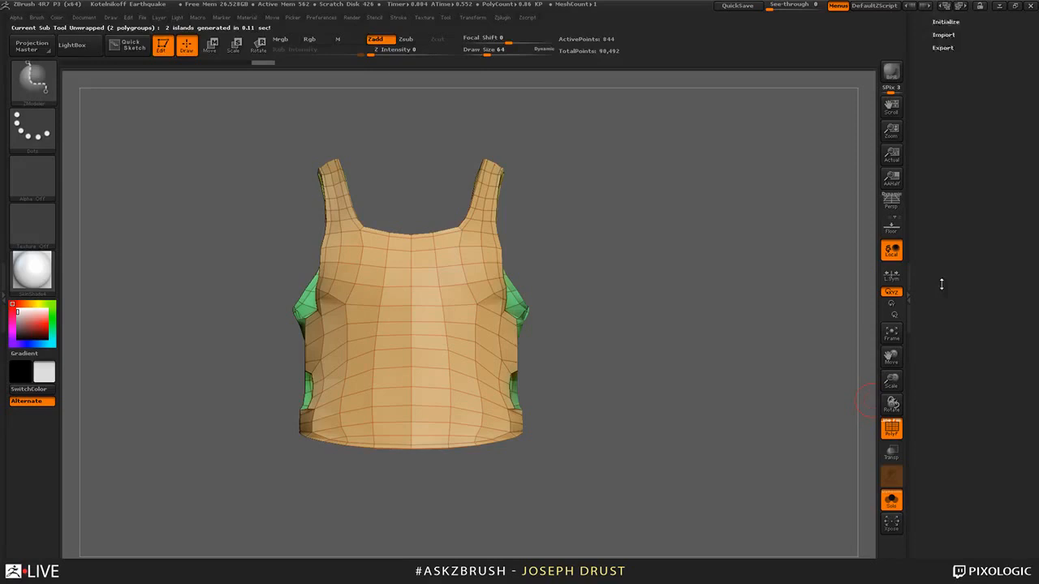
pyautogui.scroll(3, 942, 284)
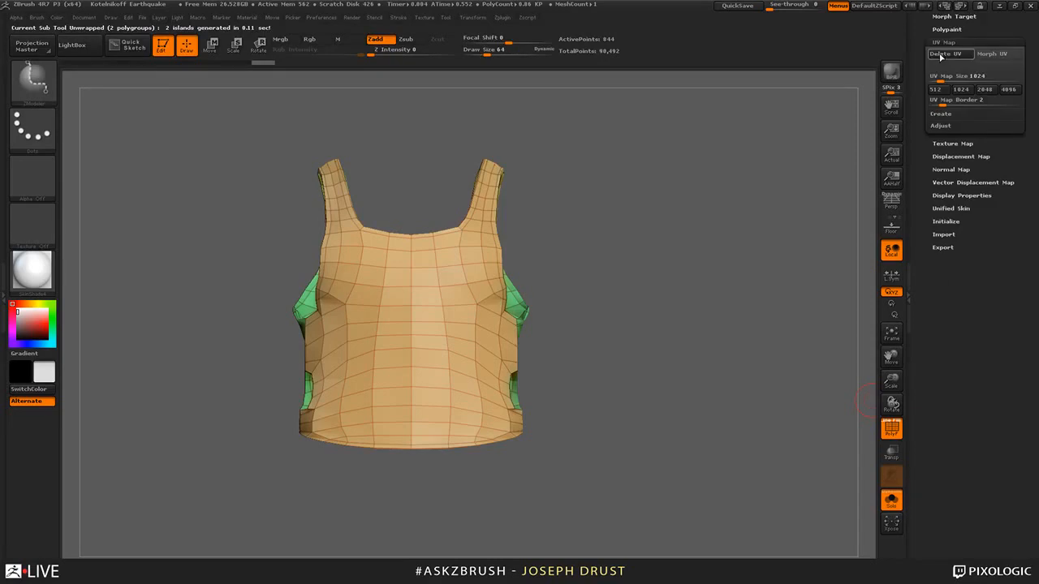
pyautogui.click(956, 143)
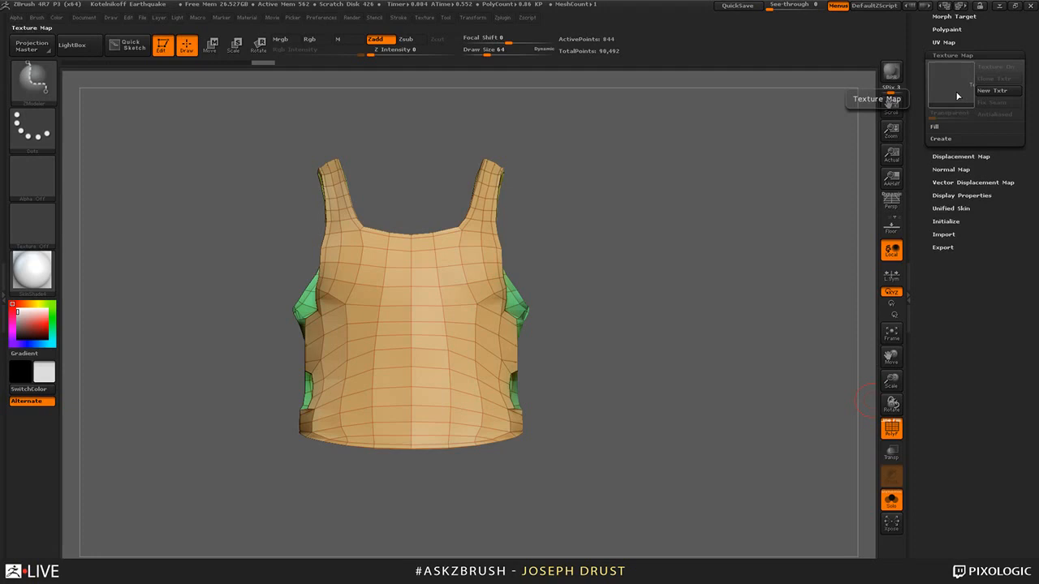
pyautogui.click(940, 139)
pyautogui.click(961, 186)
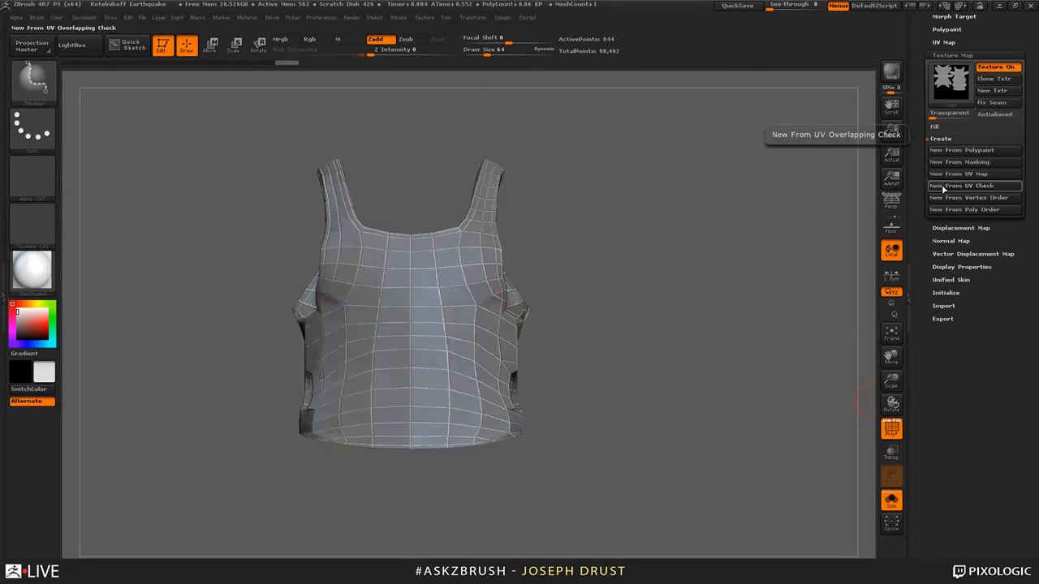
pyautogui.moveTo(950, 86)
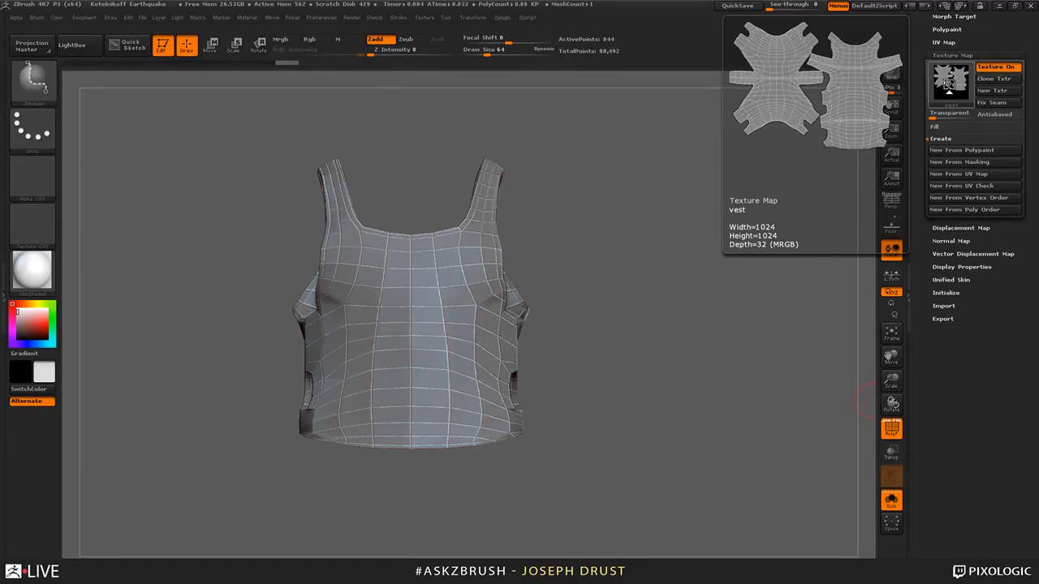
# - Hide the vest's polyframe and turn off its texture map
pyautogui.moveTo(836, 390); pyautogui.dragTo(763, 350)
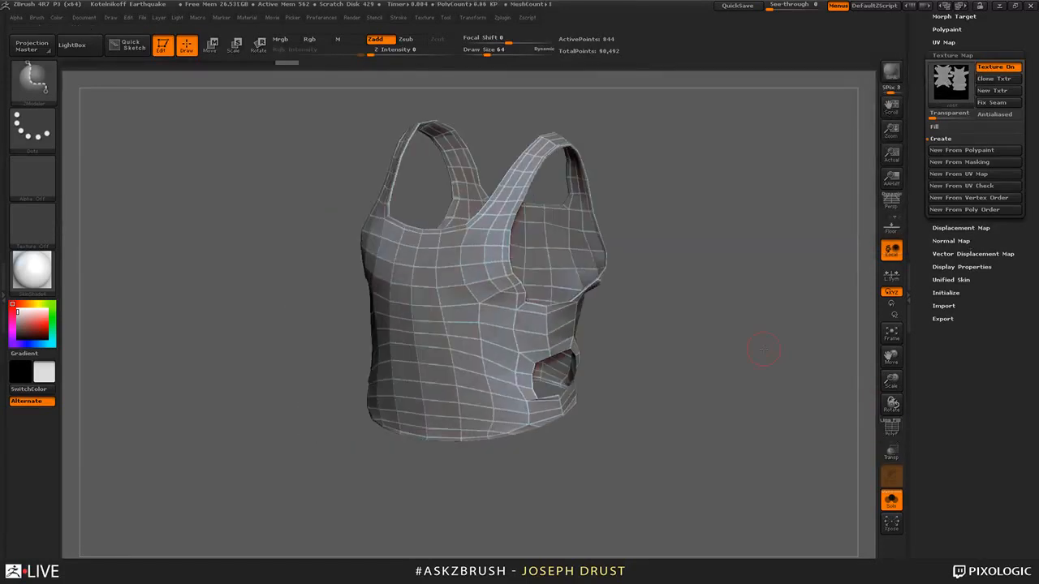
pyautogui.click(994, 67)
pyautogui.click(993, 54)
pyautogui.moveTo(997, 36); pyautogui.dragTo(970, 370)
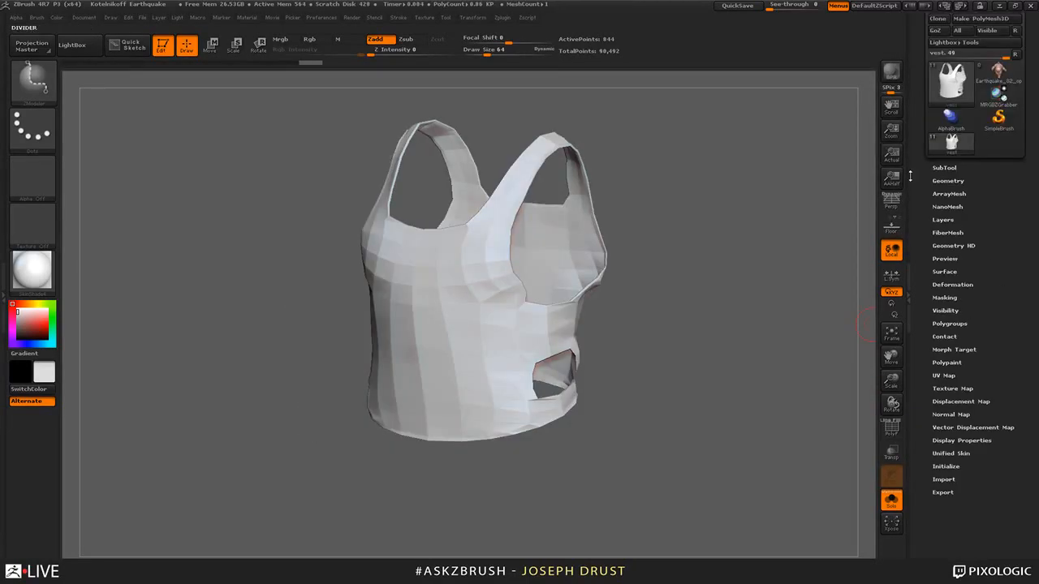
pyautogui.moveTo(708, 287); pyautogui.dragTo(732, 279)
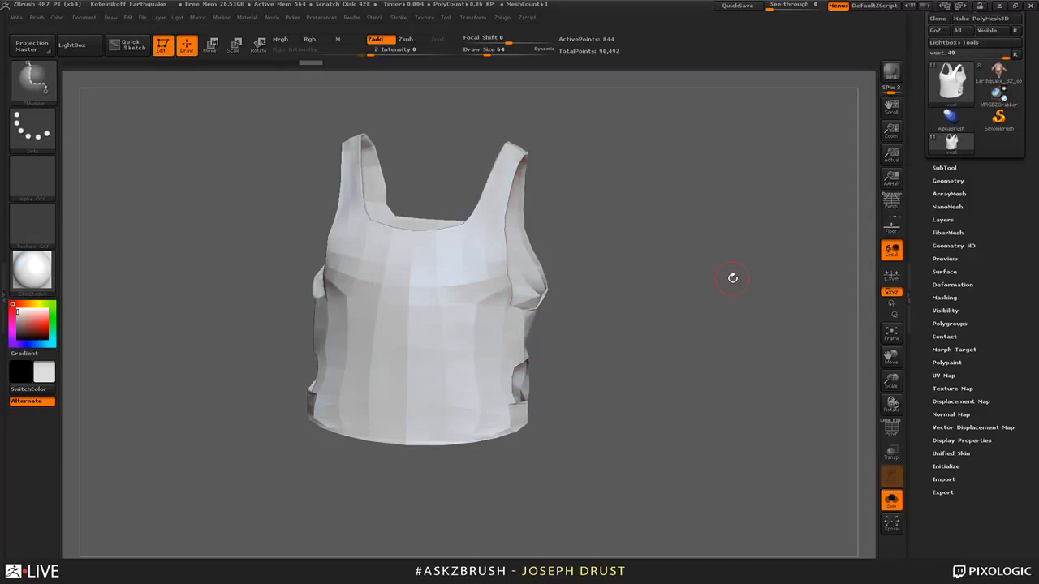
pyautogui.moveTo(923, 79); pyautogui.dragTo(922, 131)
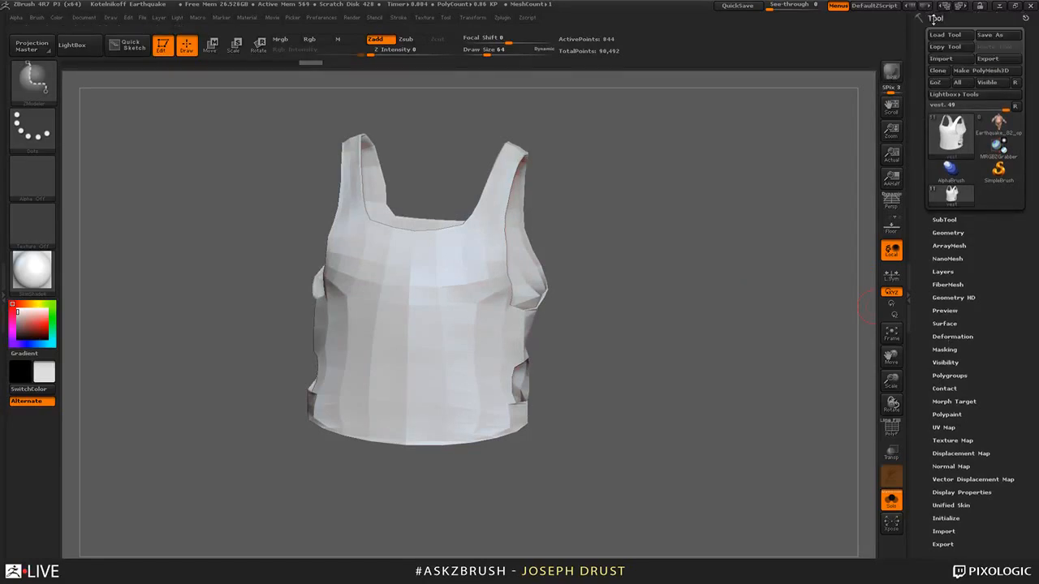
pyautogui.moveTo(771, 203); pyautogui.dragTo(711, 234)
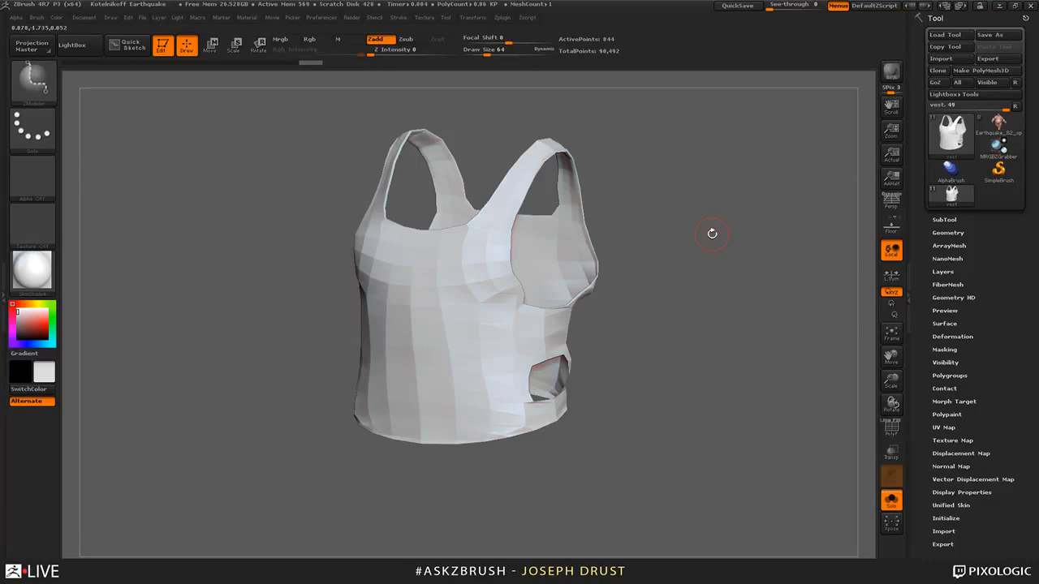
# - Divide the vest's geometry up to subdivision level 4
pyautogui.click(948, 233)
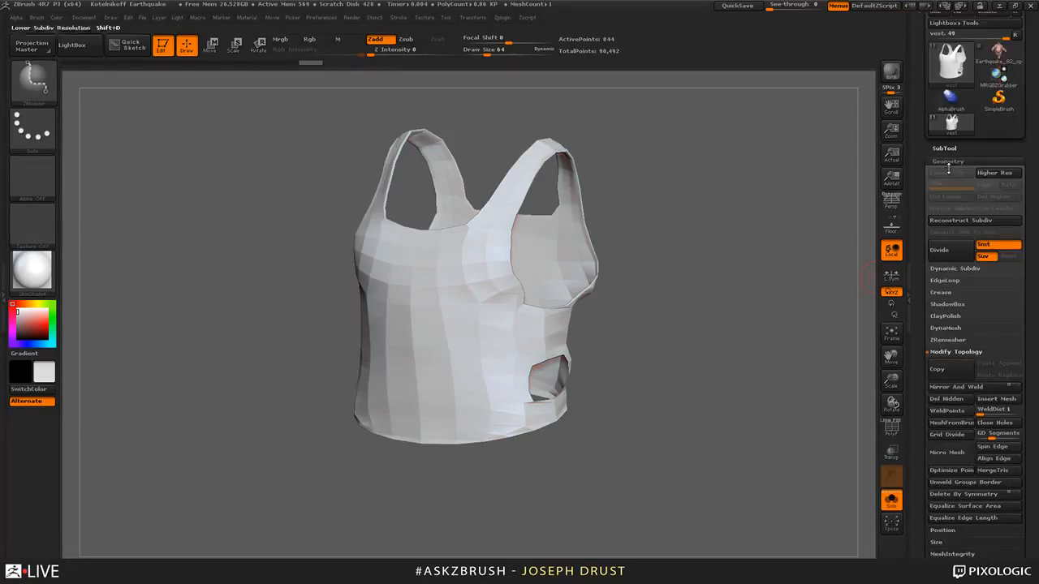
pyautogui.click(953, 259)
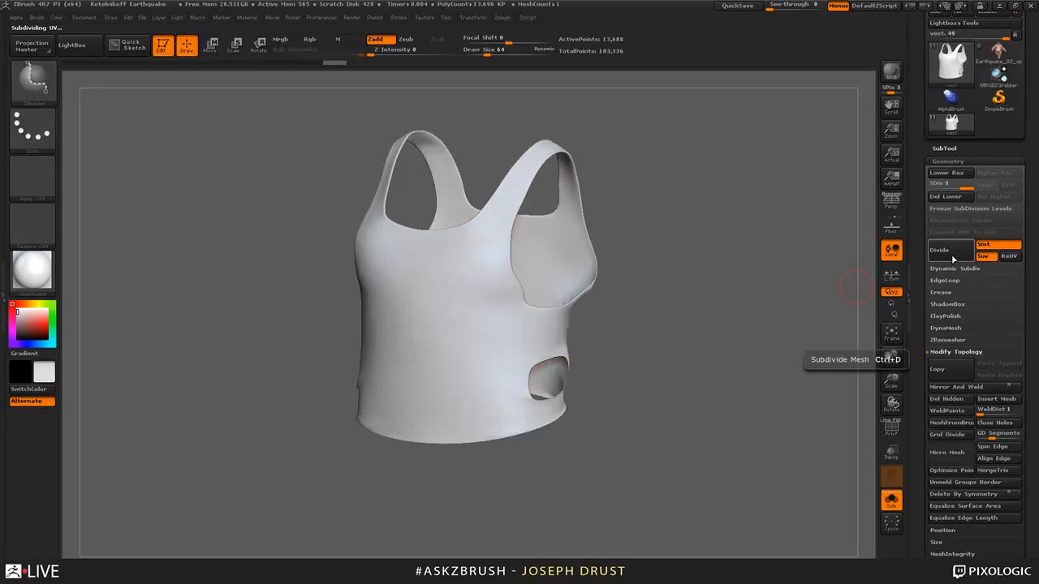
pyautogui.click(953, 259)
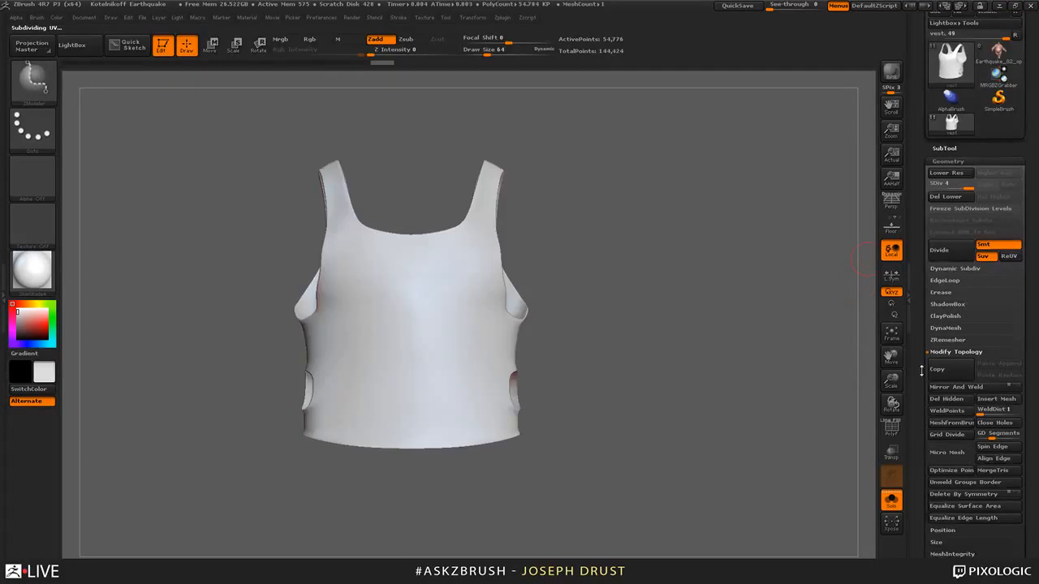
# - Start a surface noise on the vest in NoiseMaker and set its Strength to about -0.01119
pyautogui.moveTo(920, 371); pyautogui.dragTo(917, 267)
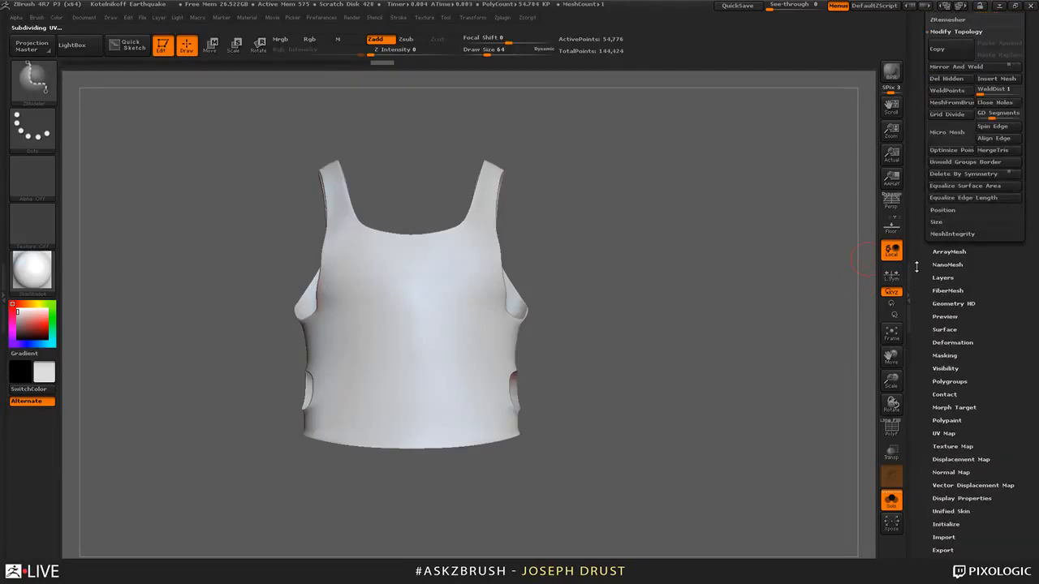
pyautogui.click(946, 329)
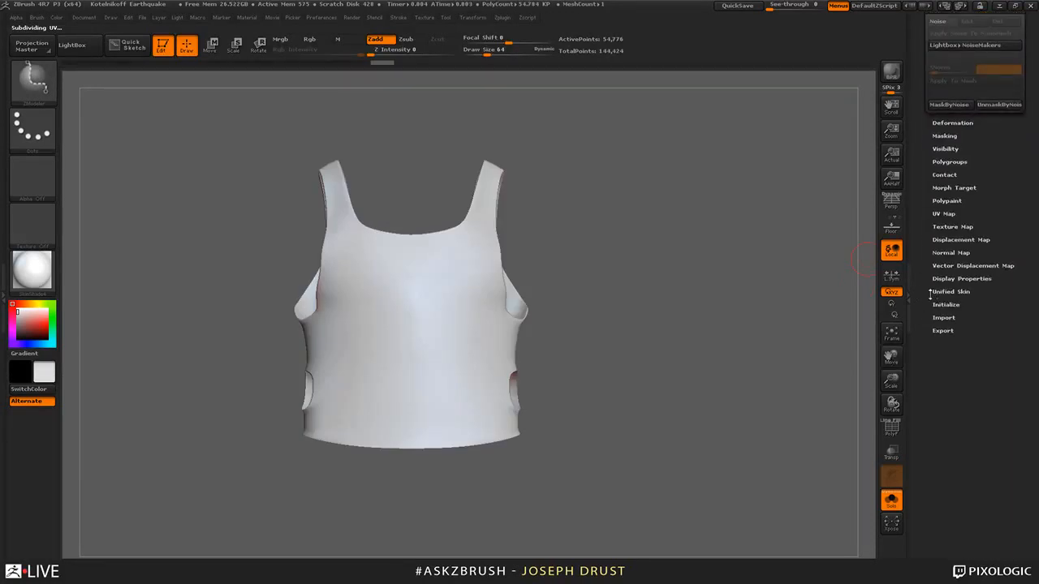
pyautogui.moveTo(930, 294); pyautogui.dragTo(930, 442)
pyautogui.click(944, 172)
pyautogui.keyDown('alt'); pyautogui.moveTo(848, 309); pyautogui.dragTo(860, 364); pyautogui.keyUp('alt')
pyautogui.moveTo(811, 329); pyautogui.dragTo(868, 292)
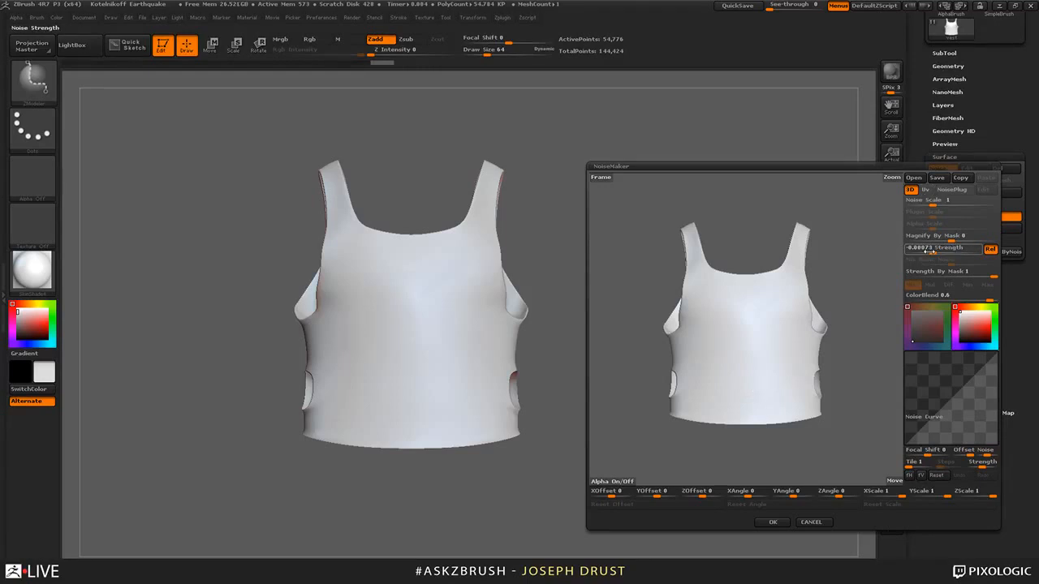
pyautogui.moveTo(931, 253); pyautogui.dragTo(927, 252)
pyautogui.keyDown('alt'); pyautogui.moveTo(867, 272); pyautogui.dragTo(828, 260); pyautogui.keyUp('alt')
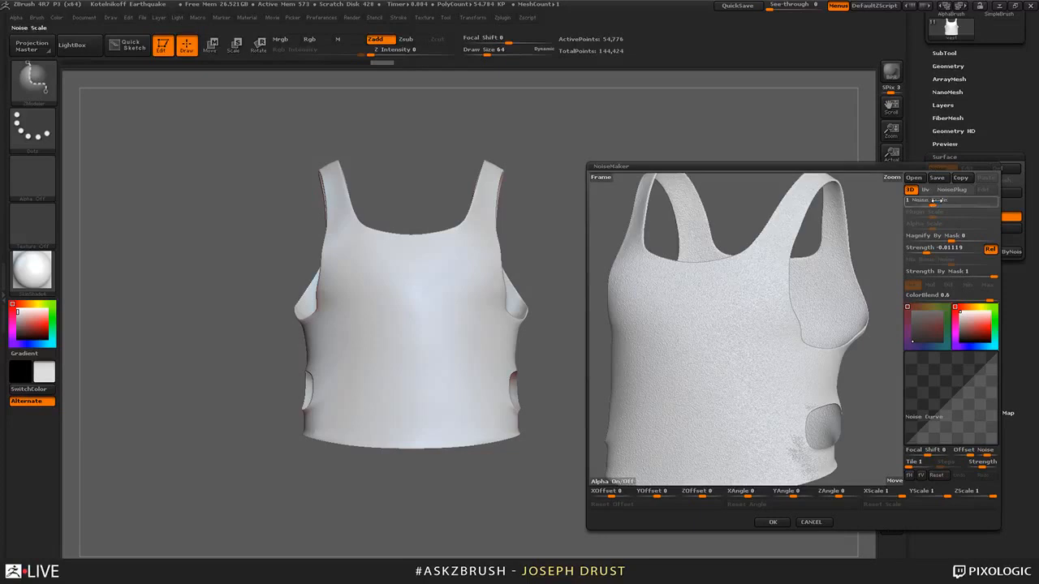
# - Switch the noise to UV mode and apply the weave alpha with Alpha Scale 0.12635, Strength -0.04324 and Mix Basic Noise 0
pyautogui.click(925, 189)
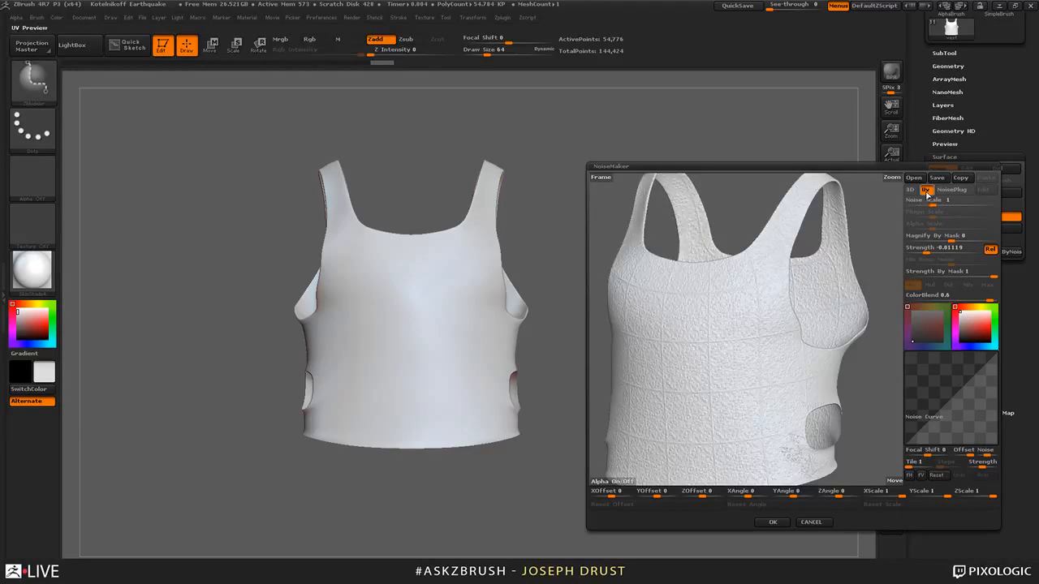
pyautogui.moveTo(926, 251); pyautogui.dragTo(930, 251)
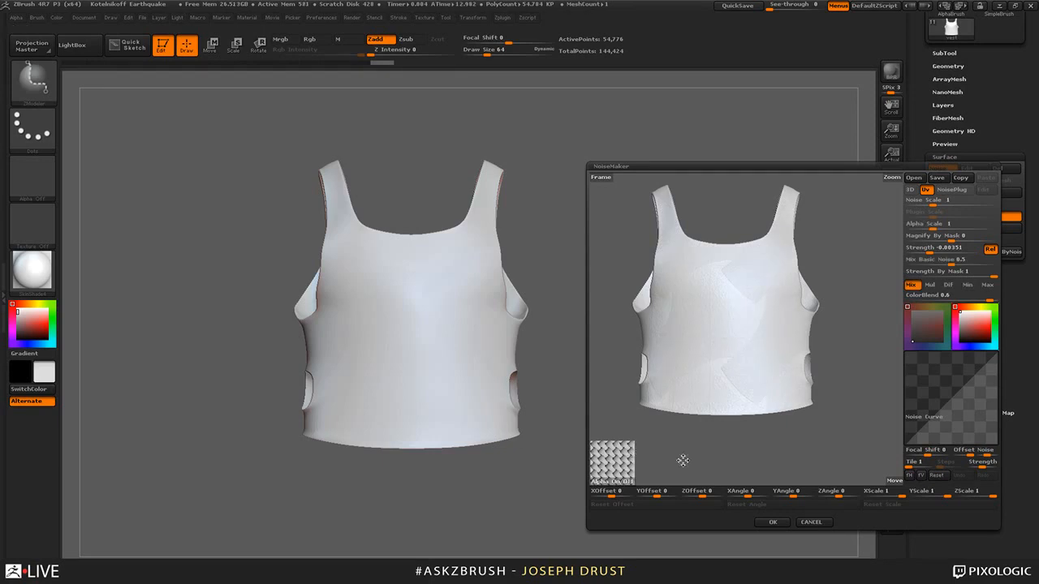
pyautogui.moveTo(933, 225)
pyautogui.mouseDown()
pyautogui.moveTo(915, 226)
pyautogui.moveTo(968, 247)
pyautogui.moveTo(908, 261)
pyautogui.moveTo(951, 248)
pyautogui.moveTo(912, 259)
pyautogui.moveTo(922, 229)
pyautogui.mouseUp()
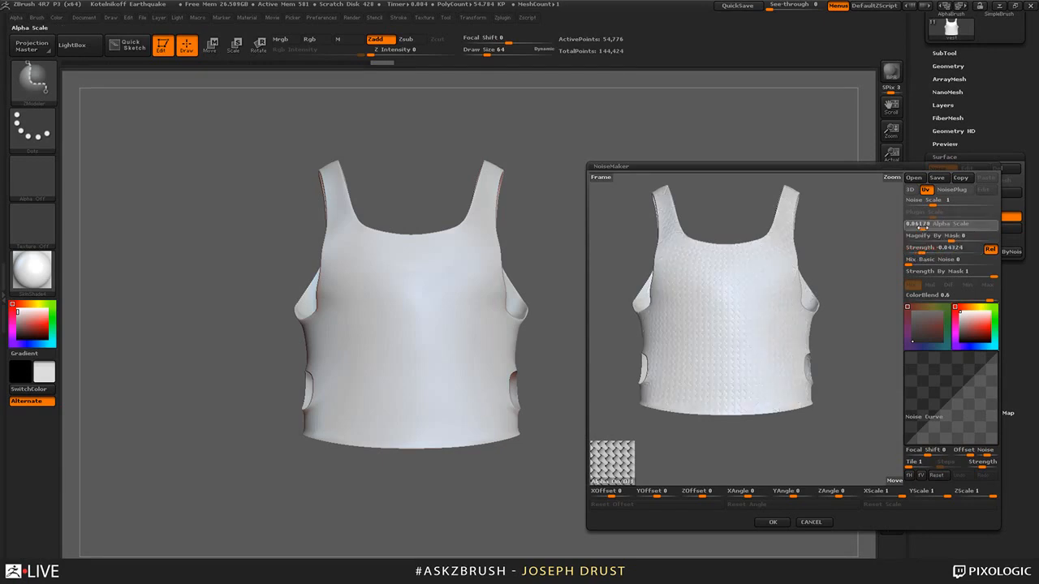
pyautogui.click(924, 228)
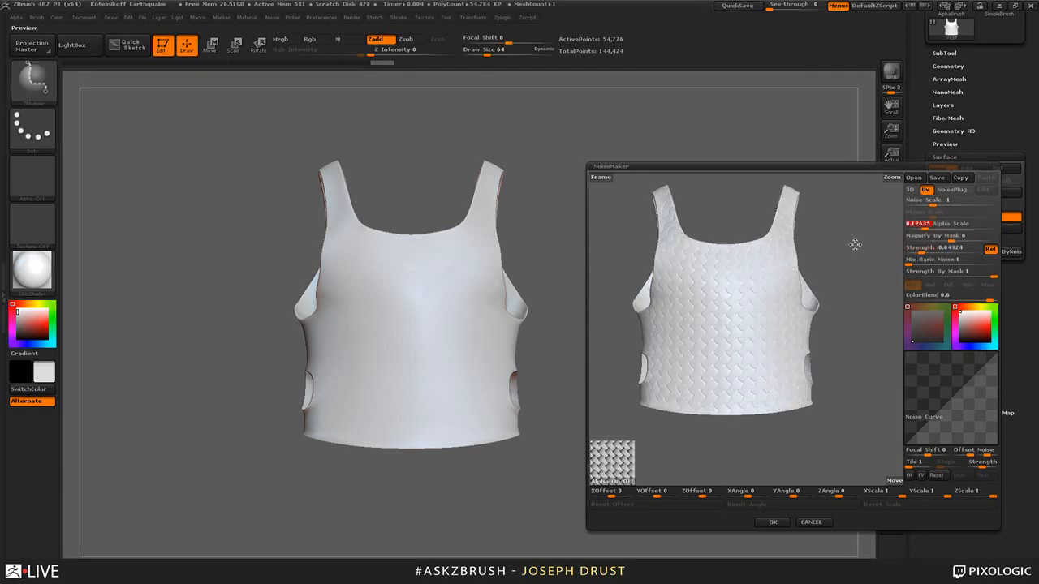
pyautogui.moveTo(854, 244); pyautogui.dragTo(891, 373)
pyautogui.moveTo(825, 224); pyautogui.dragTo(791, 217)
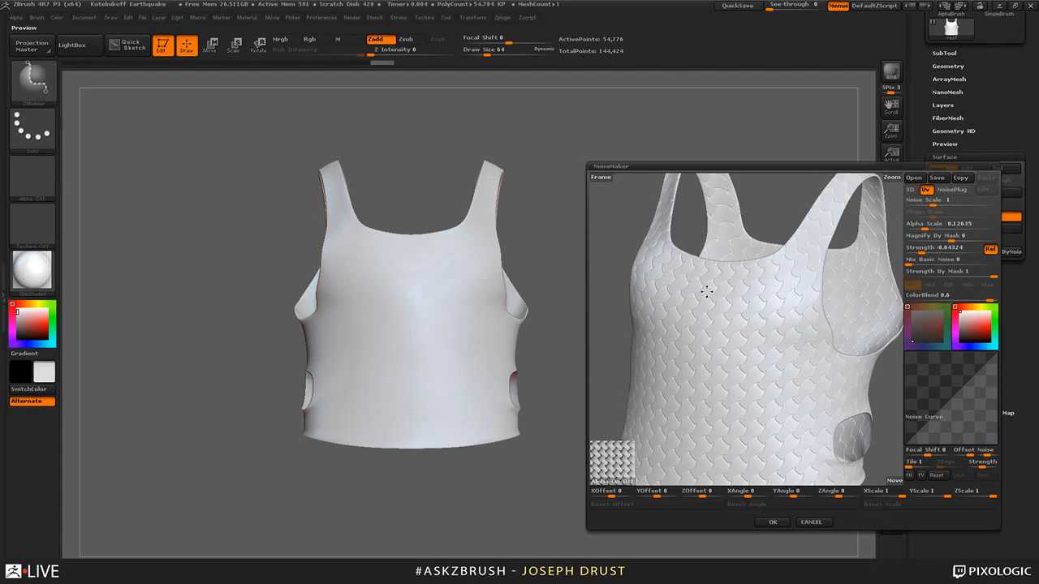
# - Set the noise pattern's Alpha Scale to 0.06178 in NoiseMaker and accept the surface noise for the vest
pyautogui.moveTo(707, 291); pyautogui.dragTo(755, 308)
pyautogui.moveTo(925, 228); pyautogui.dragTo(922, 228)
pyautogui.keyDown('shift'); pyautogui.moveTo(653, 227); pyautogui.dragTo(628, 245); pyautogui.keyUp('shift')
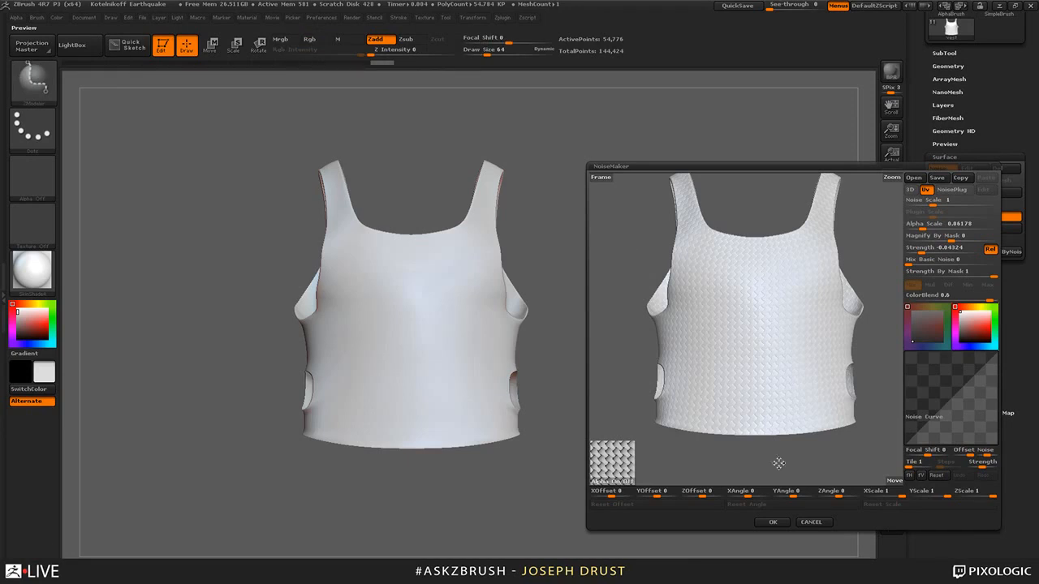
pyautogui.click(773, 522)
pyautogui.moveTo(777, 336); pyautogui.dragTo(698, 328)
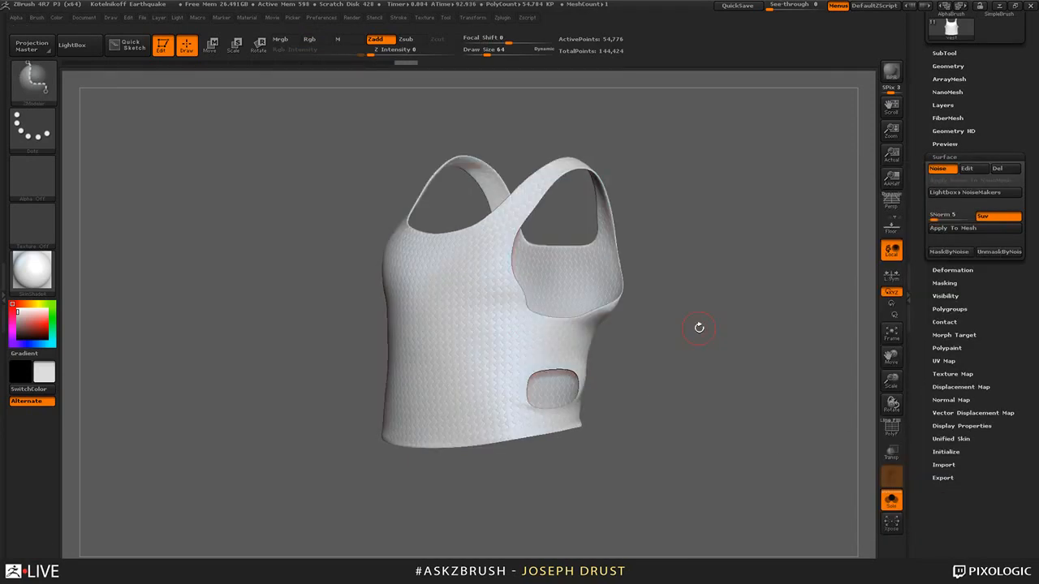
# - Change the vest's material to MatCap Gray
pyautogui.click(32, 271)
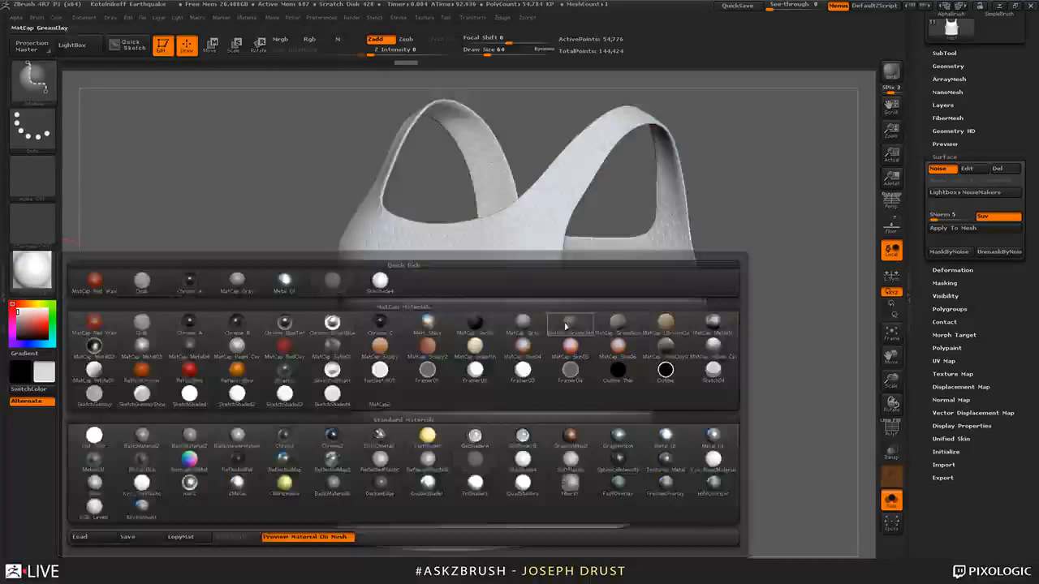
pyautogui.click(565, 327)
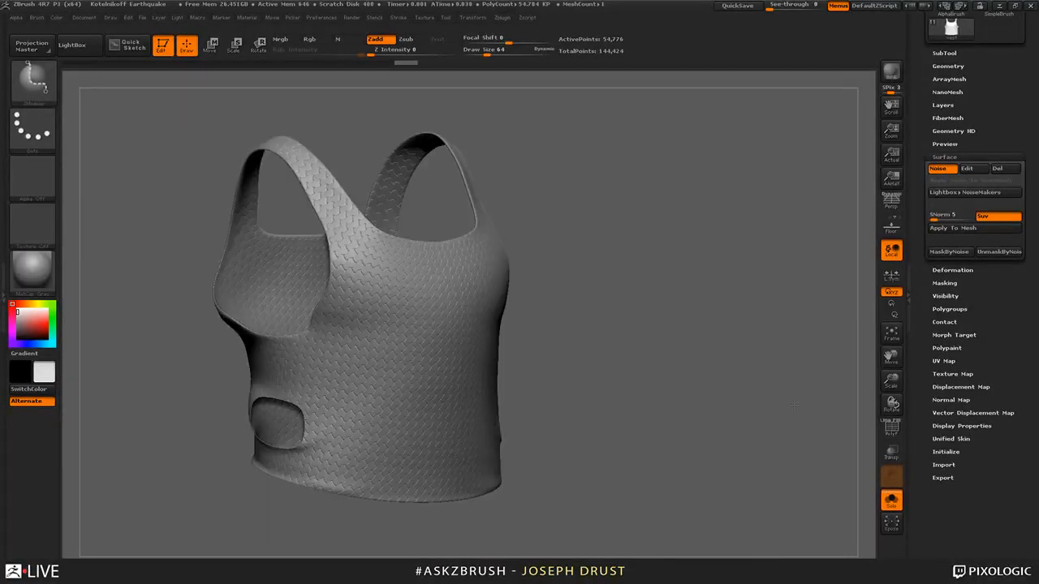
pyautogui.moveTo(794, 405); pyautogui.dragTo(821, 371)
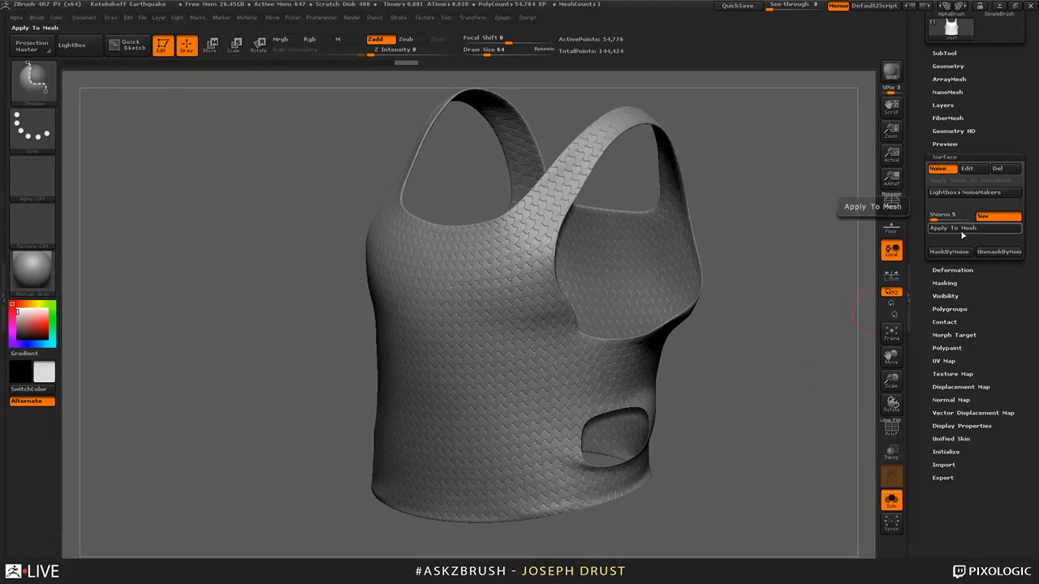
# - Try applying the surface noise to the vest mesh at its current resolution, check the result, and undo it
pyautogui.moveTo(802, 215); pyautogui.dragTo(810, 193)
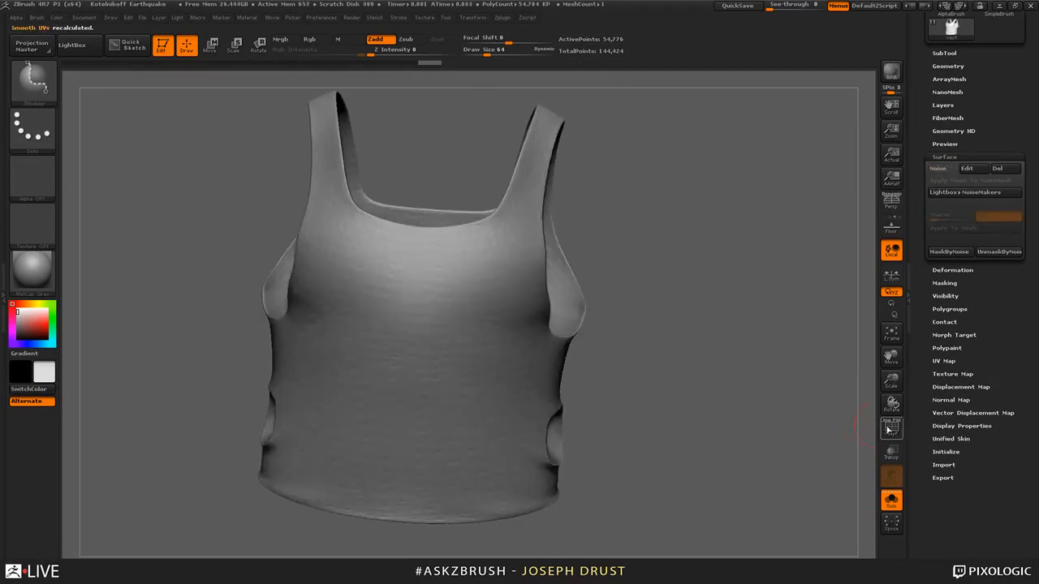
pyautogui.click(891, 430)
pyautogui.click(892, 430)
pyautogui.moveTo(815, 395)
pyautogui.mouseDown()
pyautogui.moveTo(836, 391)
pyautogui.moveTo(809, 396)
pyautogui.mouseUp()
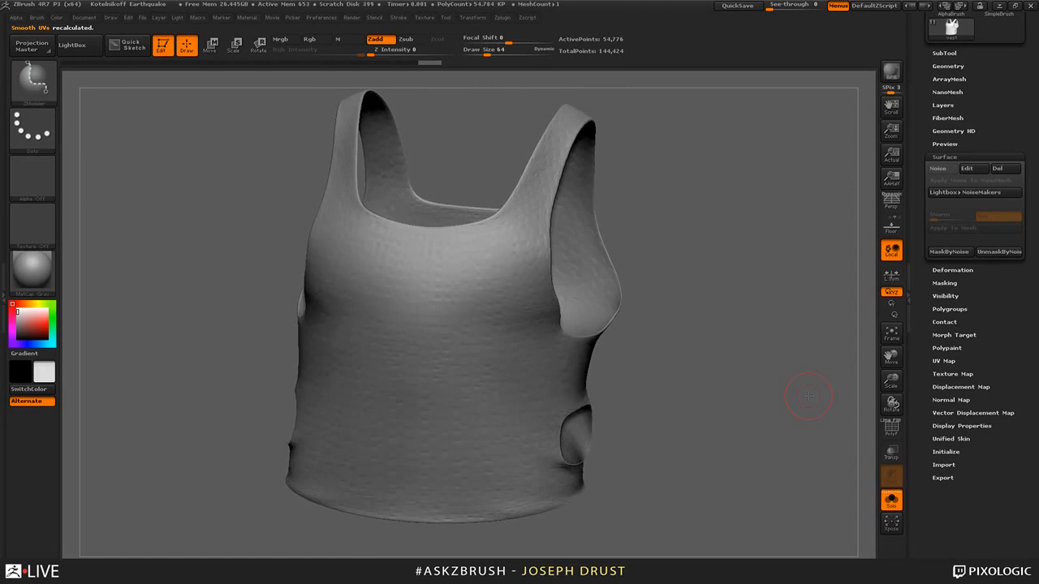
pyautogui.hotkey('ctrl', 'z')
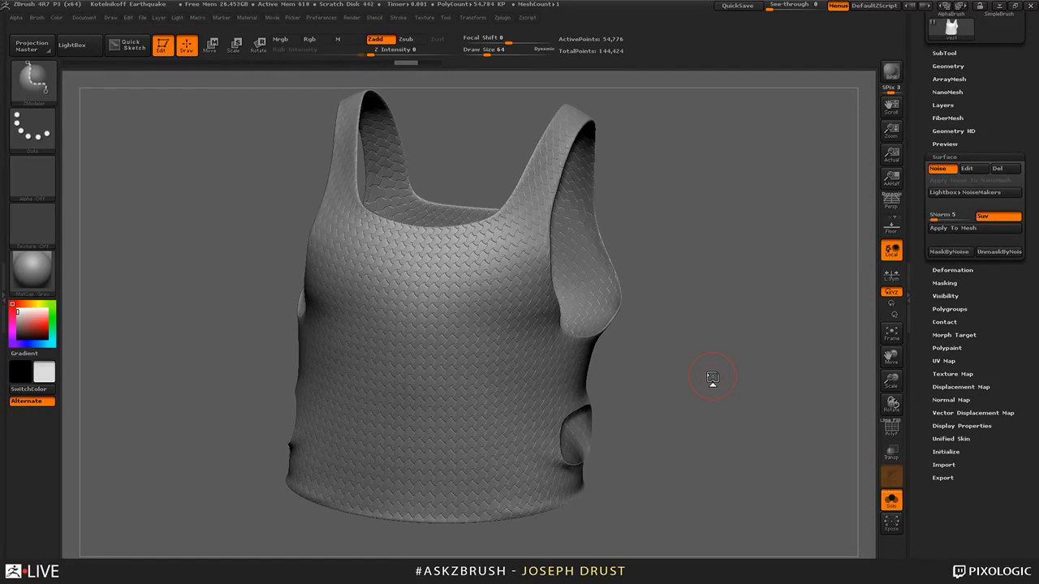
# - Divide the vest geometry up to subdivision level 7
pyautogui.press('shift')
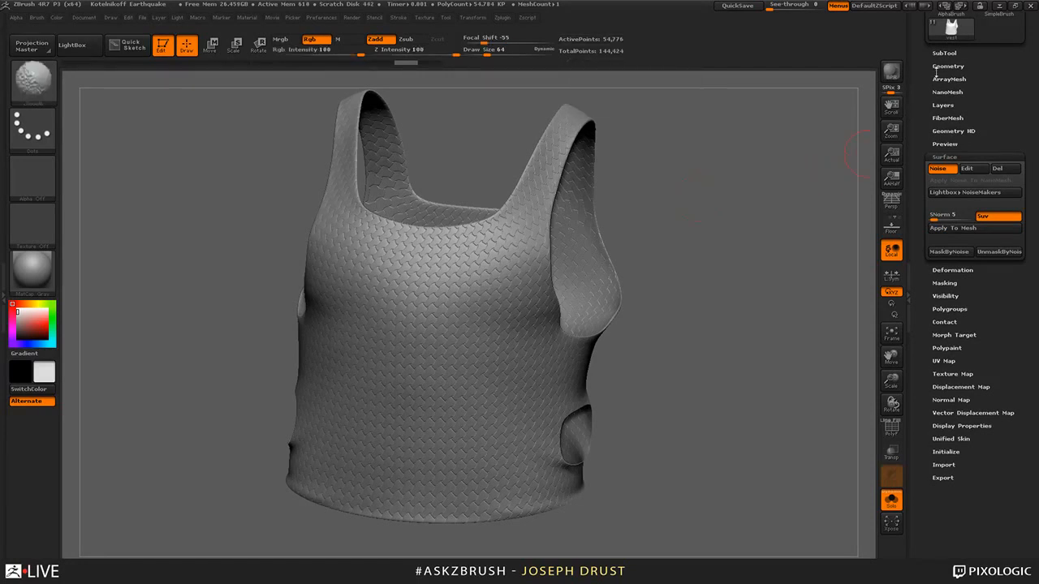
pyautogui.click(940, 68)
pyautogui.click(949, 159)
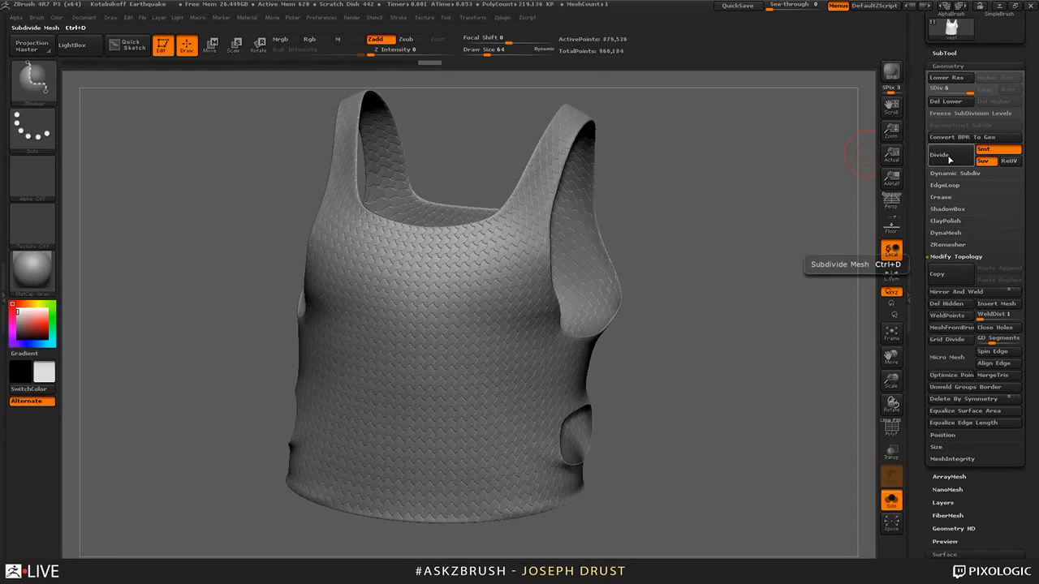
pyautogui.click(949, 158)
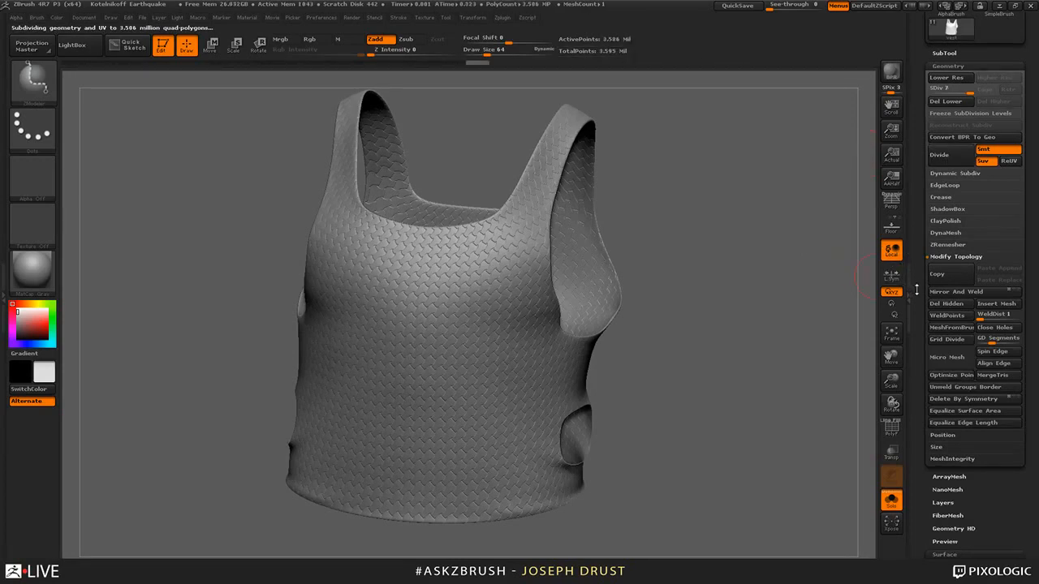
# - Try applying the surface noise to the subdivided vest mesh, inspect the relief, and bring back the noise preview
pyautogui.click(944, 554)
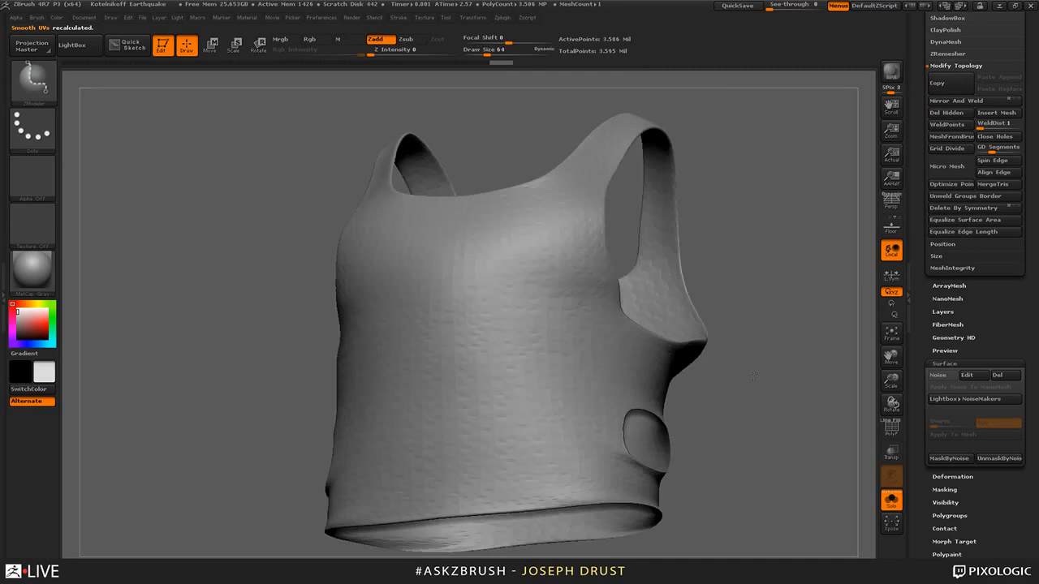
pyautogui.moveTo(753, 376); pyautogui.dragTo(799, 445)
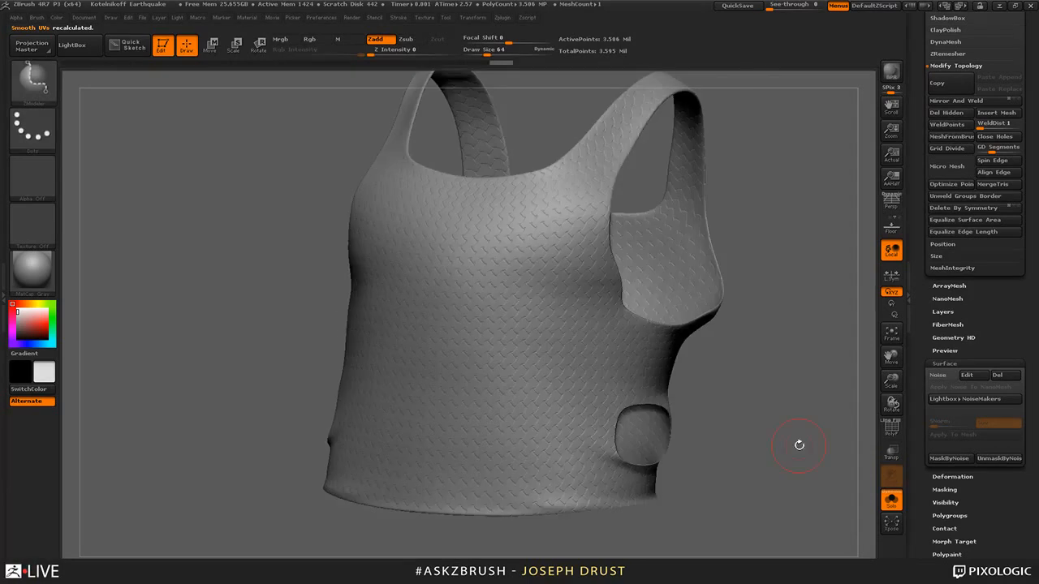
pyautogui.click(938, 375)
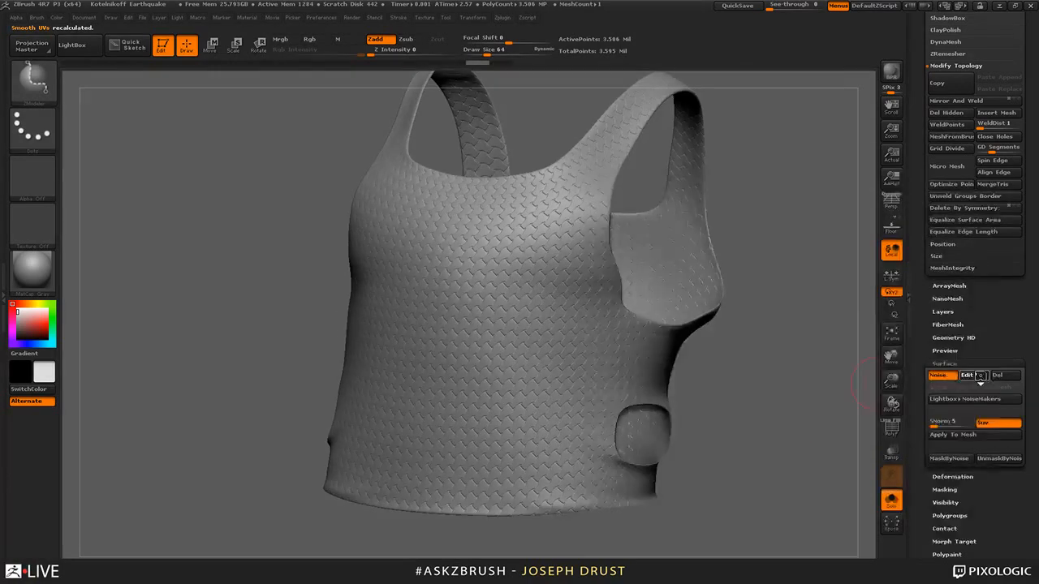
# - Edit the vest's surface noise, apply it to the high-resolution mesh, and frame the whole vest
pyautogui.click(968, 375)
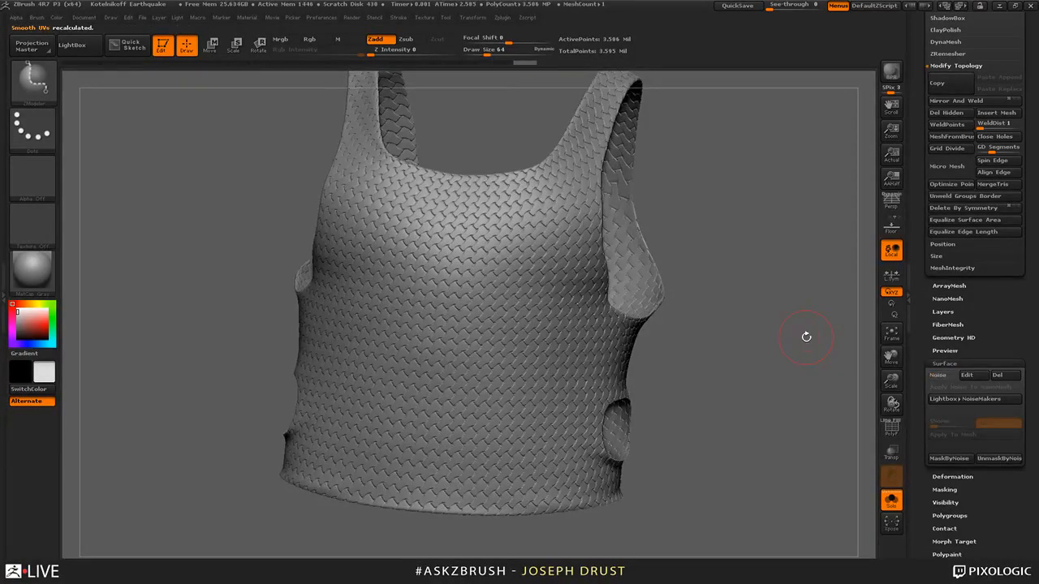
pyautogui.press('f')
pyautogui.moveTo(801, 344); pyautogui.dragTo(828, 367)
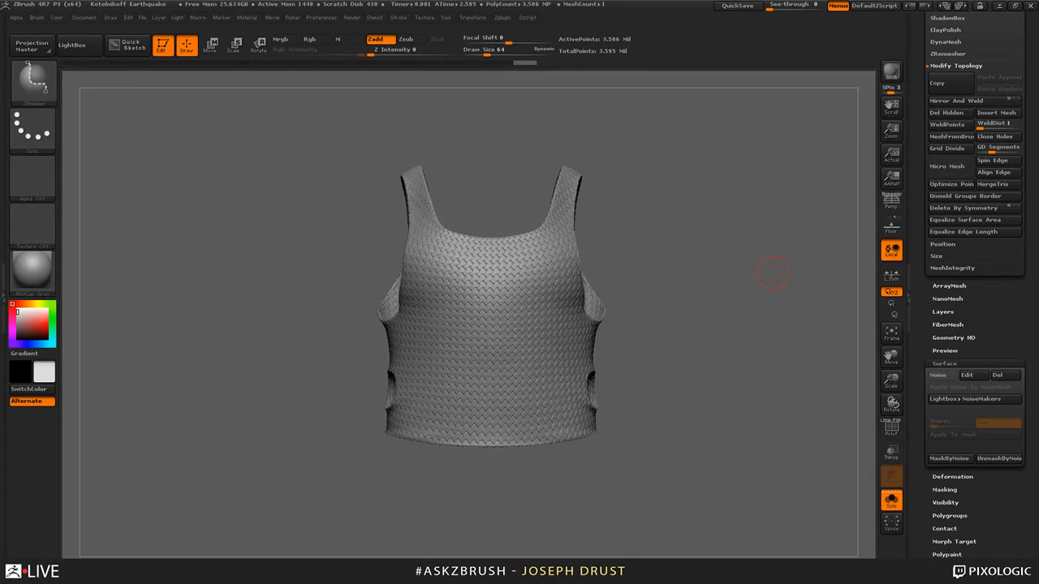
# - Switch to the browser and search YouTube for "Askzbrush pattern"
pyautogui.hotkey('alt', 'Tab')
pyautogui.click(865, 12)
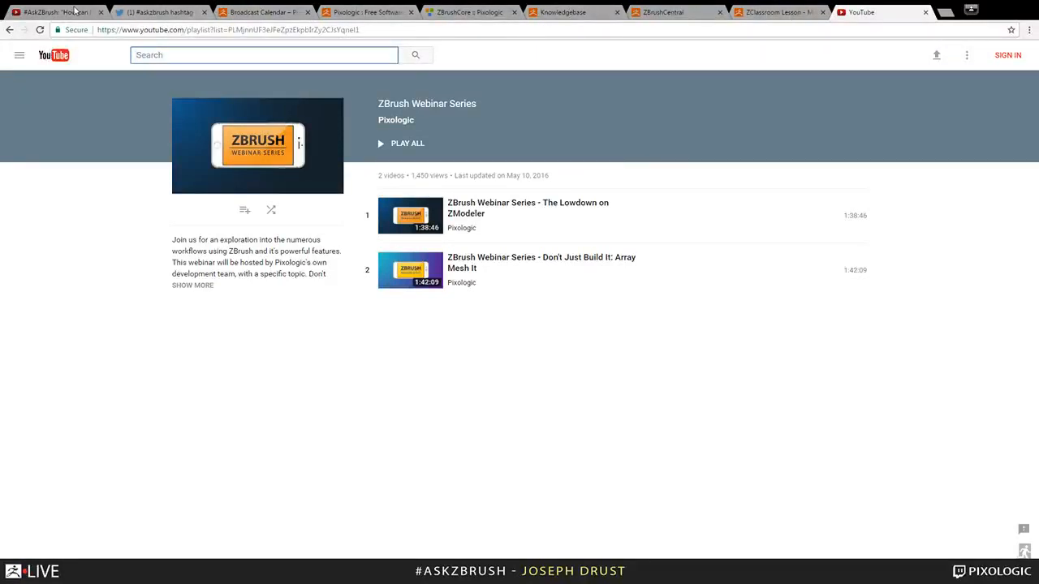
pyautogui.click(74, 11)
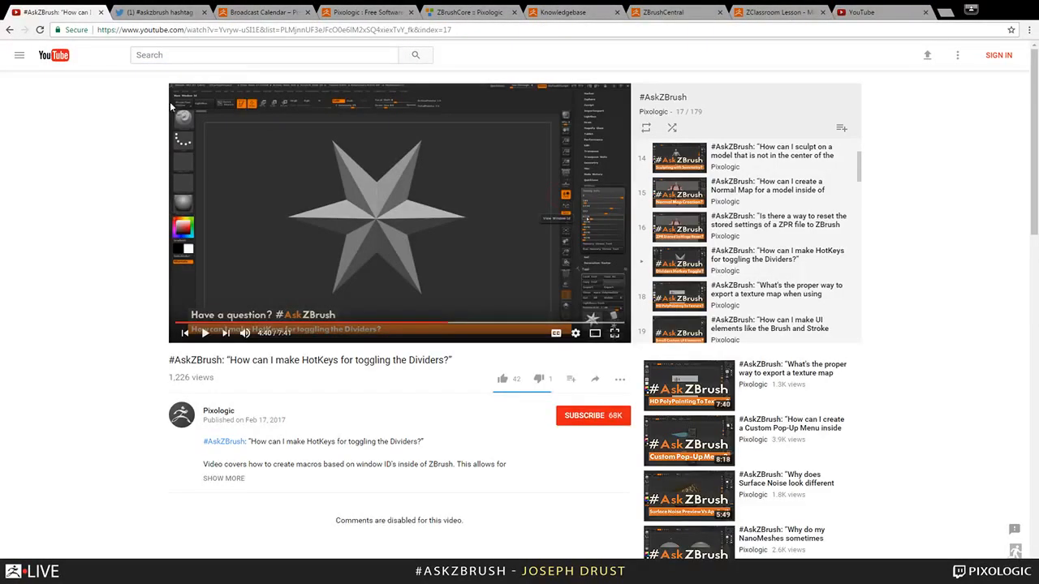
pyautogui.click(251, 55)
pyautogui.write('Askzbrush')
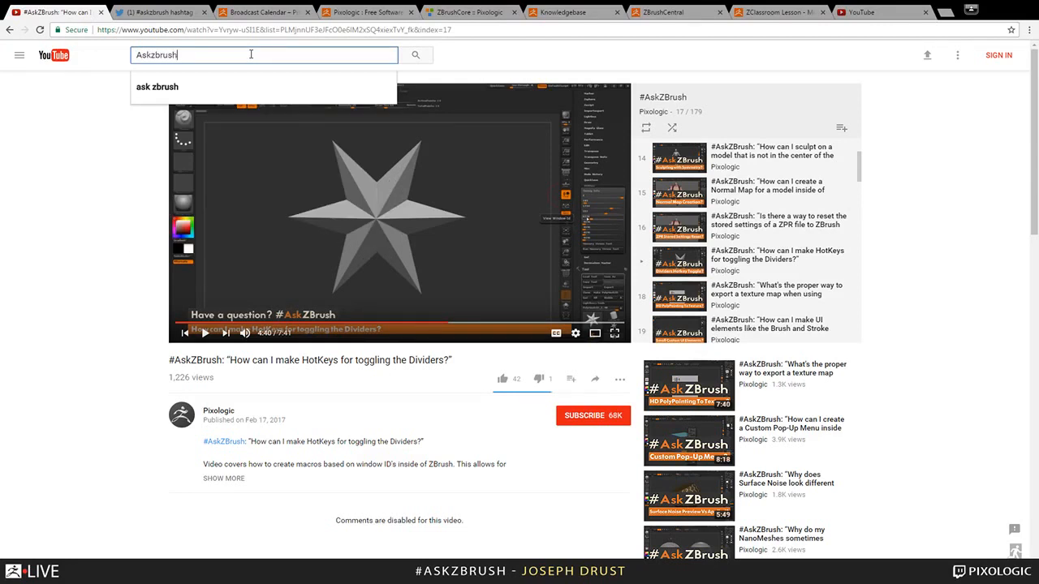
pyautogui.write(' pattern')
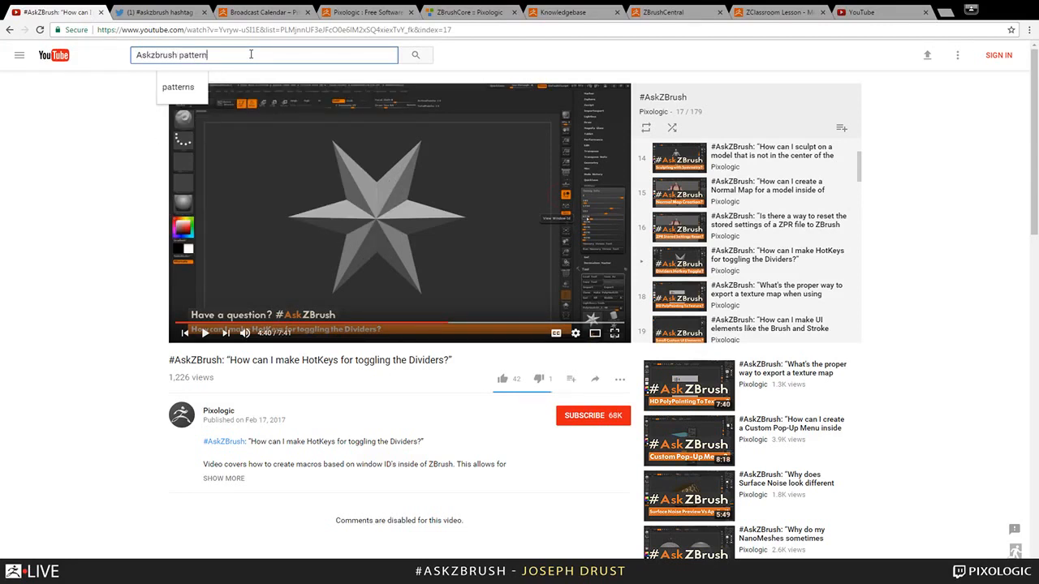
pyautogui.press('Return')
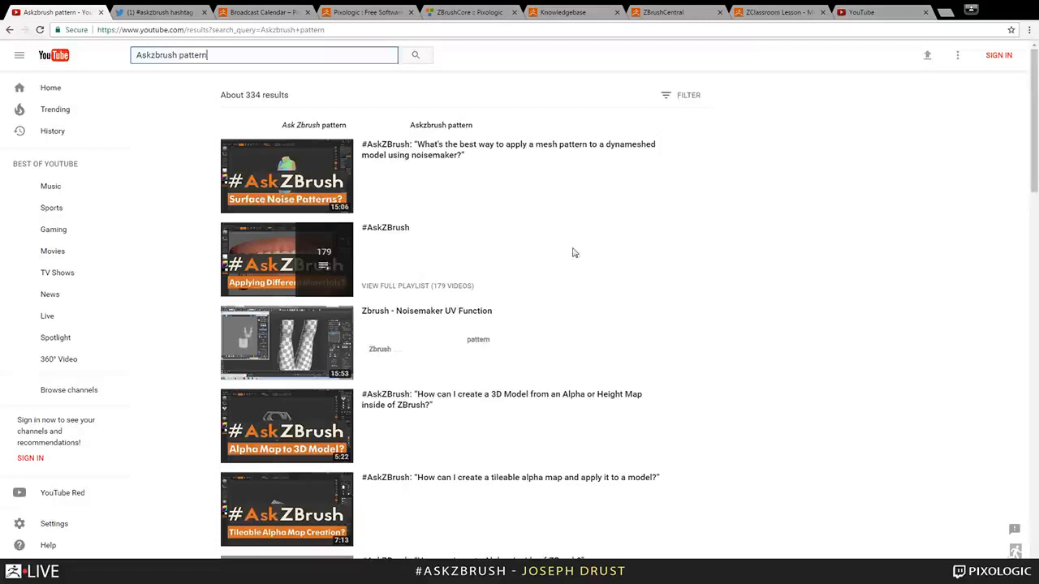
# - Open the #AskZBrush video on applying a mesh pattern to a dynameshed model, pause it, and skip through its examples to 13:56
pyautogui.click(586, 146)
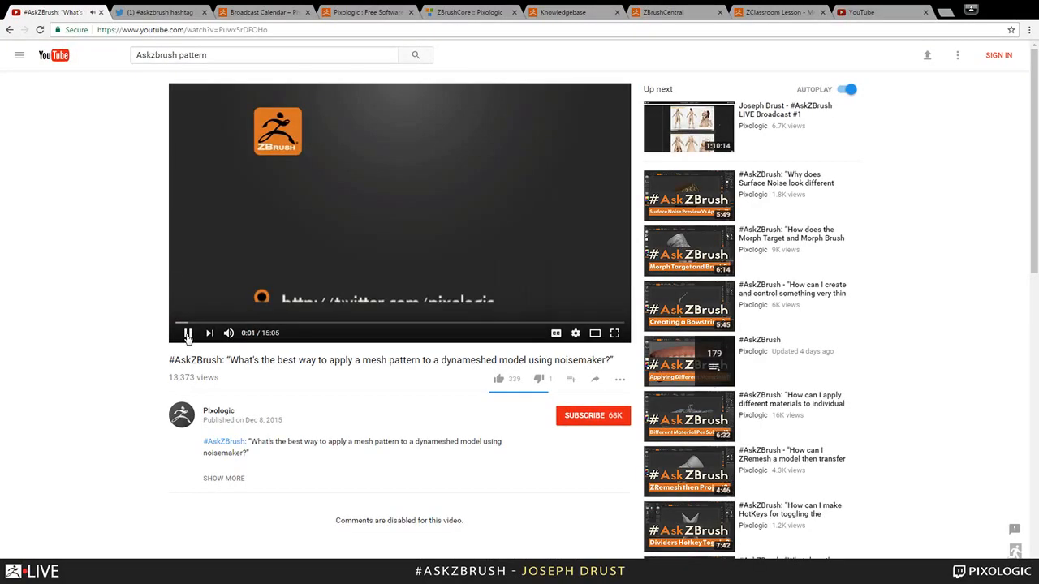
pyautogui.click(187, 334)
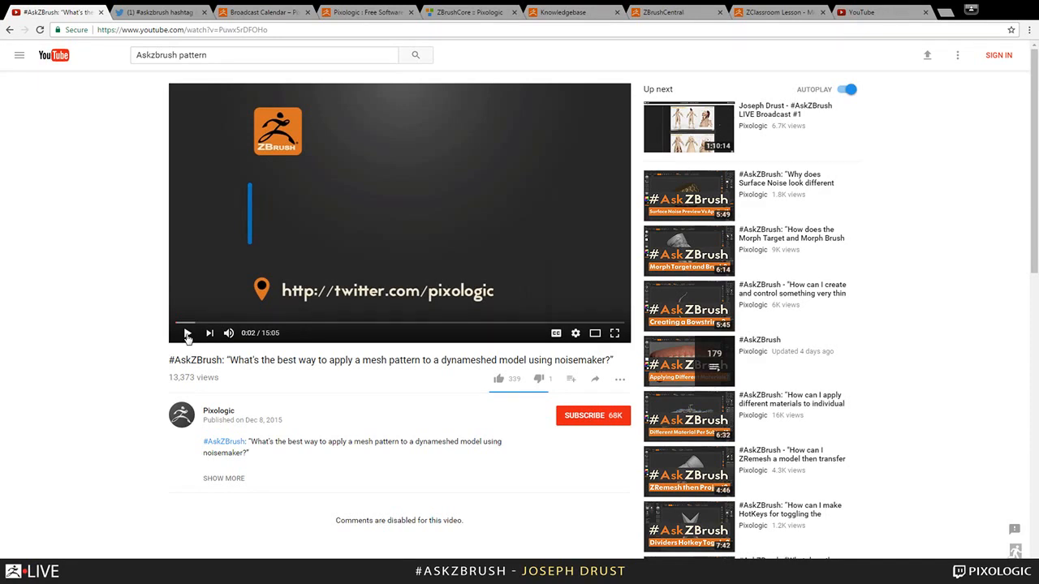
pyautogui.click(469, 324)
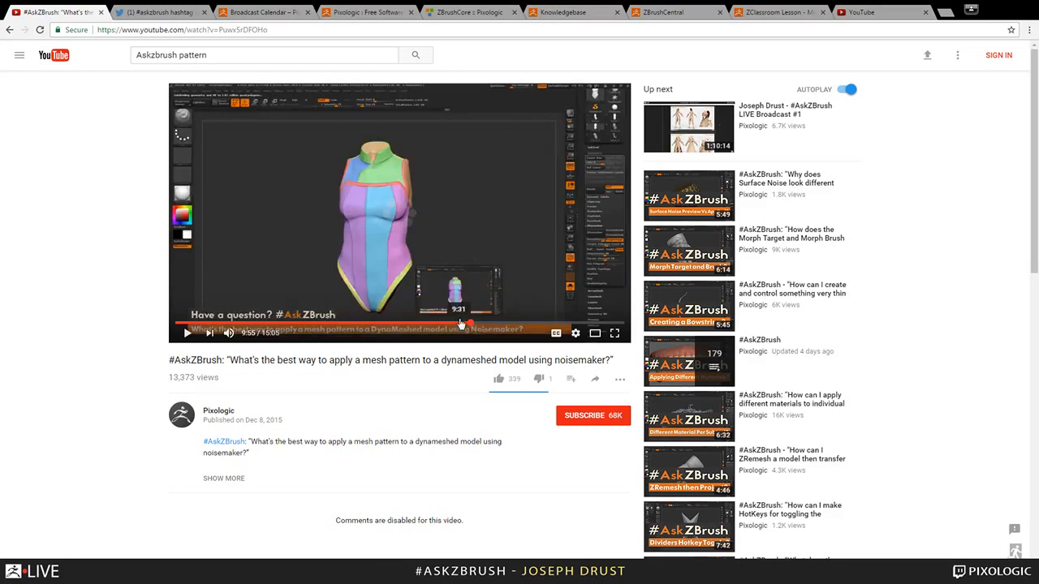
pyautogui.click(505, 324)
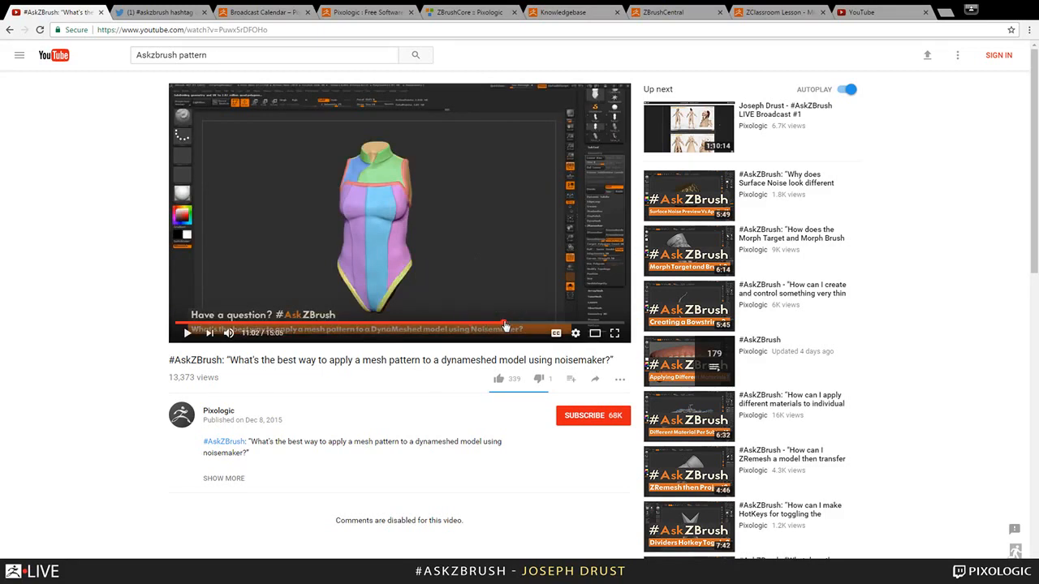
pyautogui.moveTo(504, 326); pyautogui.dragTo(554, 326)
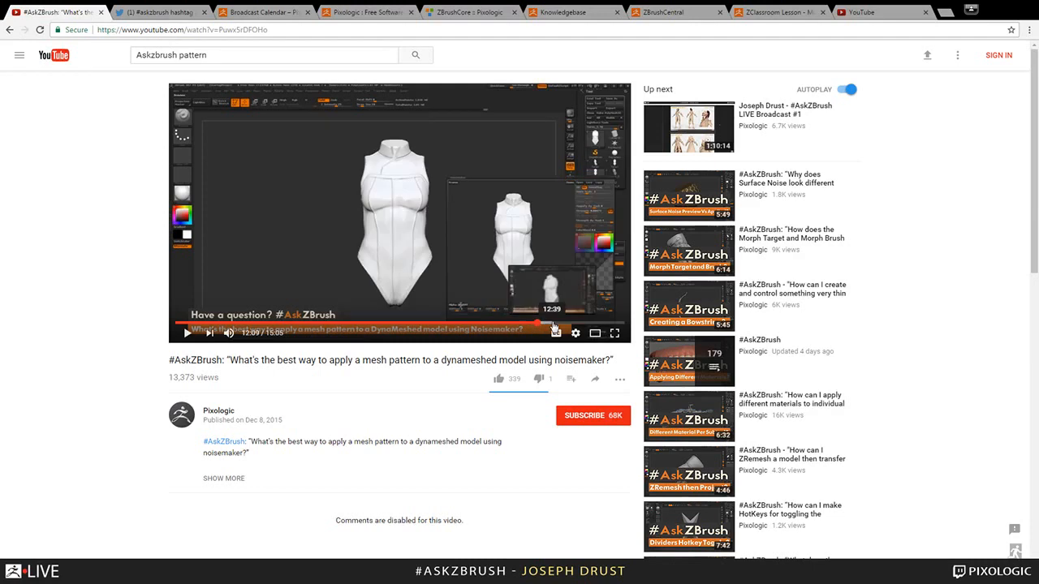
pyautogui.click(557, 324)
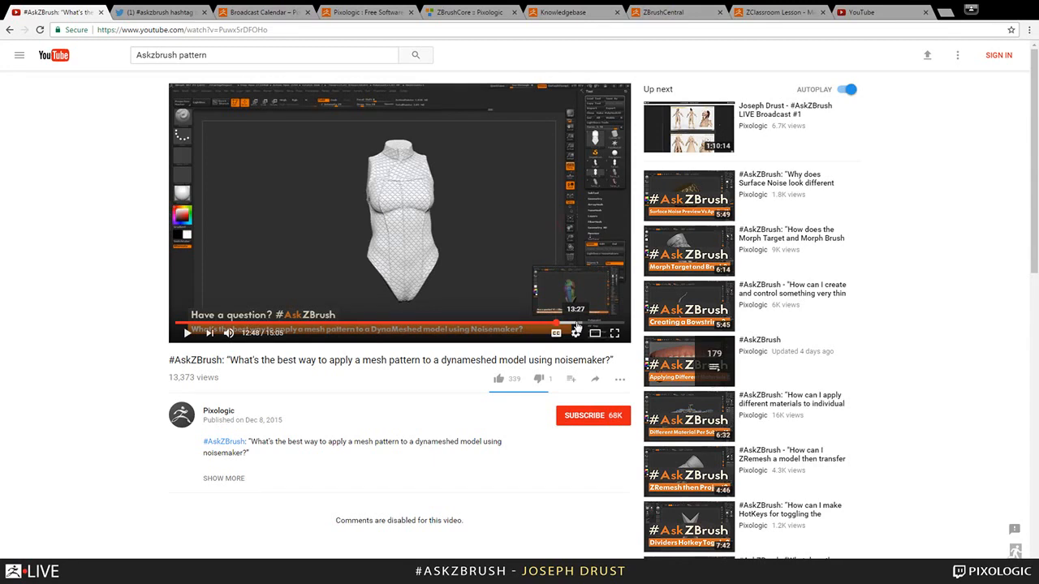
pyautogui.click(575, 323)
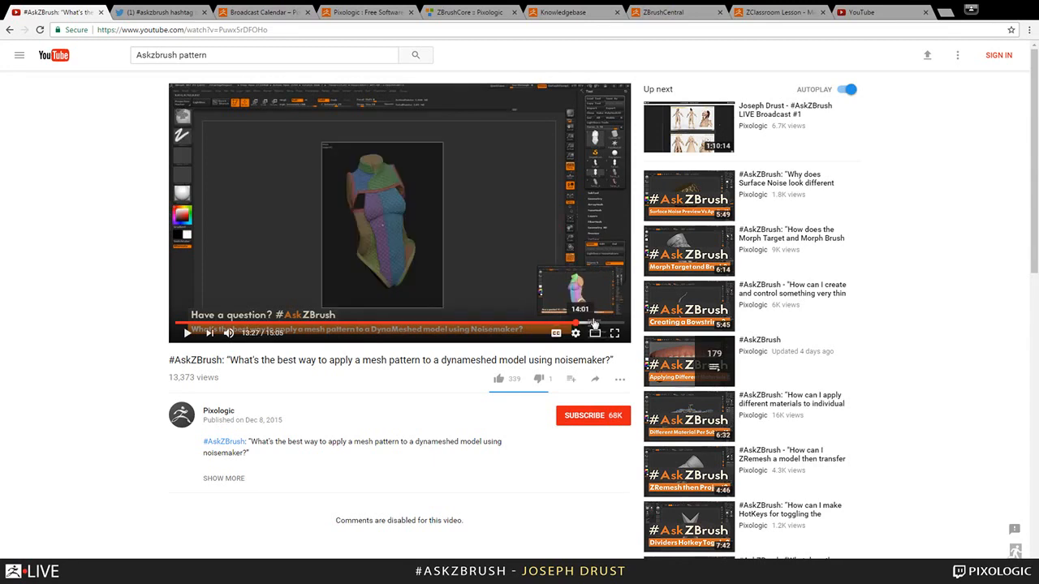
pyautogui.click(590, 323)
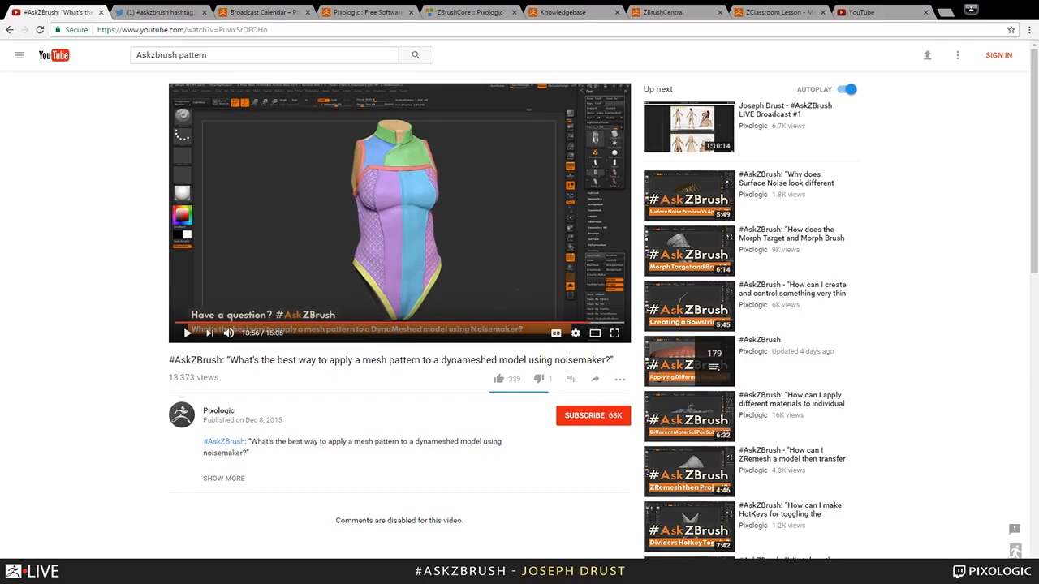
# - Switch back to ZBrush and undo the vest's surface noise and higher subdivisions, checking the topology with the polyframe
pyautogui.hotkey('alt', 'Tab')
pyautogui.moveTo(758, 213); pyautogui.dragTo(746, 258)
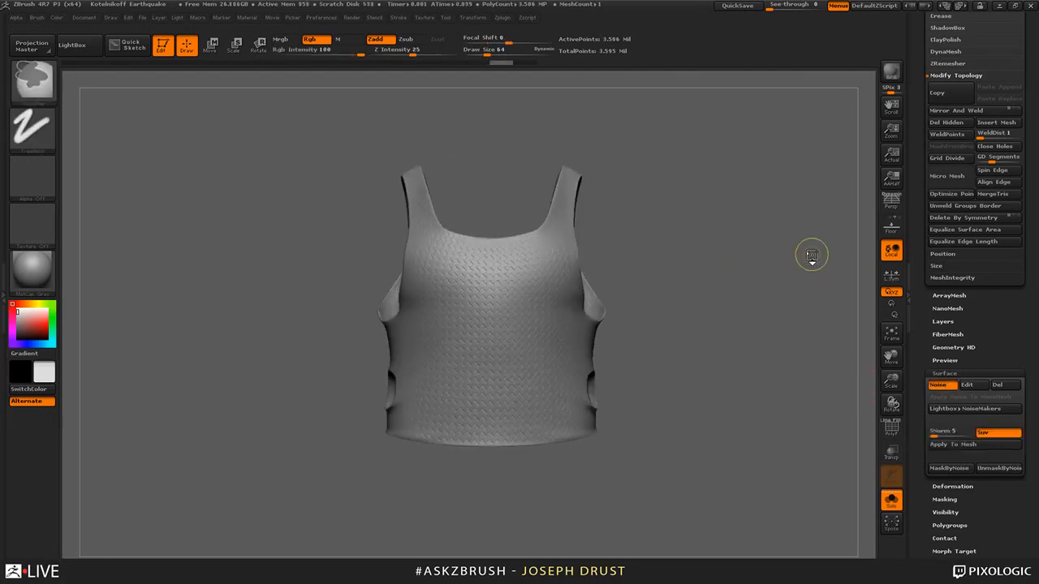
pyautogui.hotkey('shift', 'd')
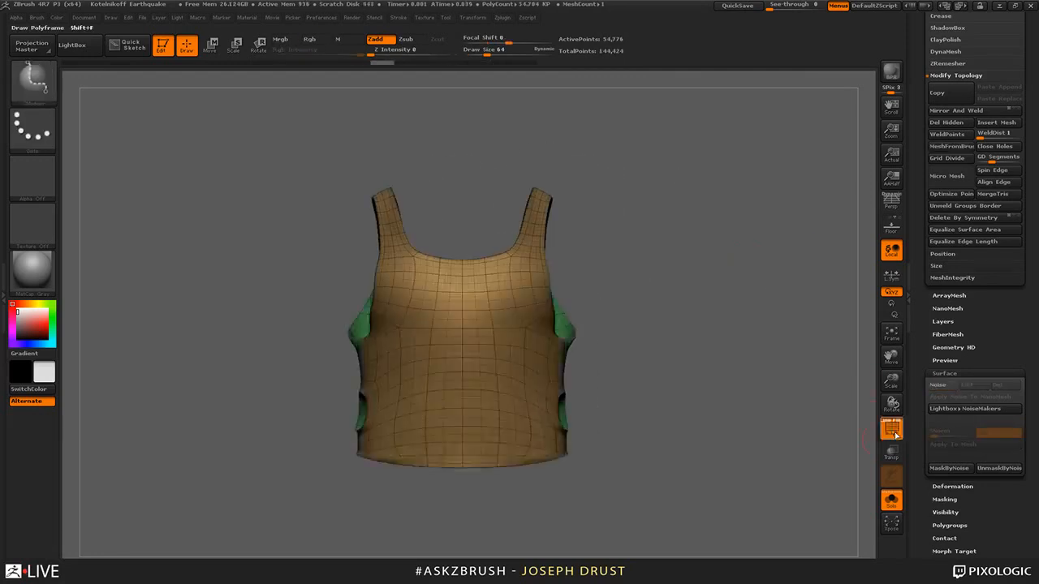
pyautogui.click(892, 430)
pyautogui.moveTo(844, 389); pyautogui.dragTo(827, 349)
pyautogui.hotkey('ctrl', 'z')
pyautogui.click(896, 430)
pyautogui.click(897, 430)
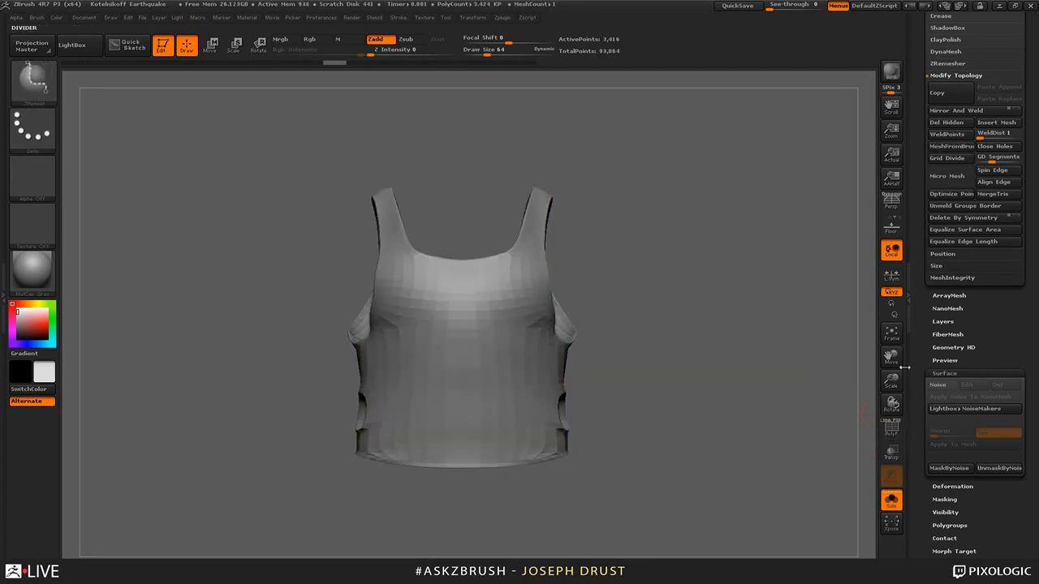
# - Undo the vest's remaining subdivisions back to the low-resolution base mesh and turn on the polyframe display
pyautogui.moveTo(920, 319); pyautogui.dragTo(919, 414)
pyautogui.hotkey('shift', 'd')
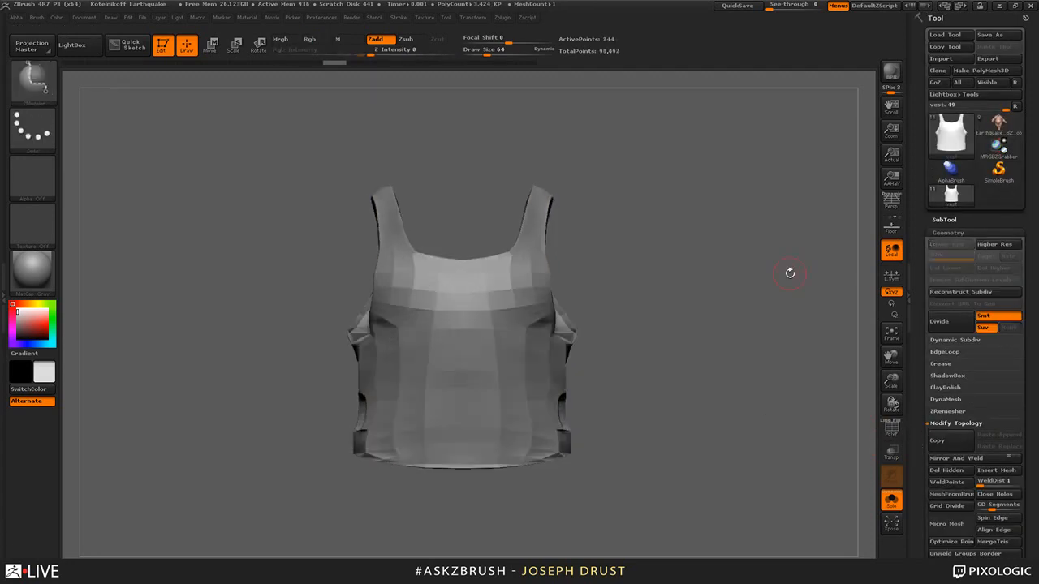
pyautogui.moveTo(790, 273); pyautogui.dragTo(779, 310)
pyautogui.click(891, 430)
pyautogui.moveTo(915, 422); pyautogui.dragTo(911, 288)
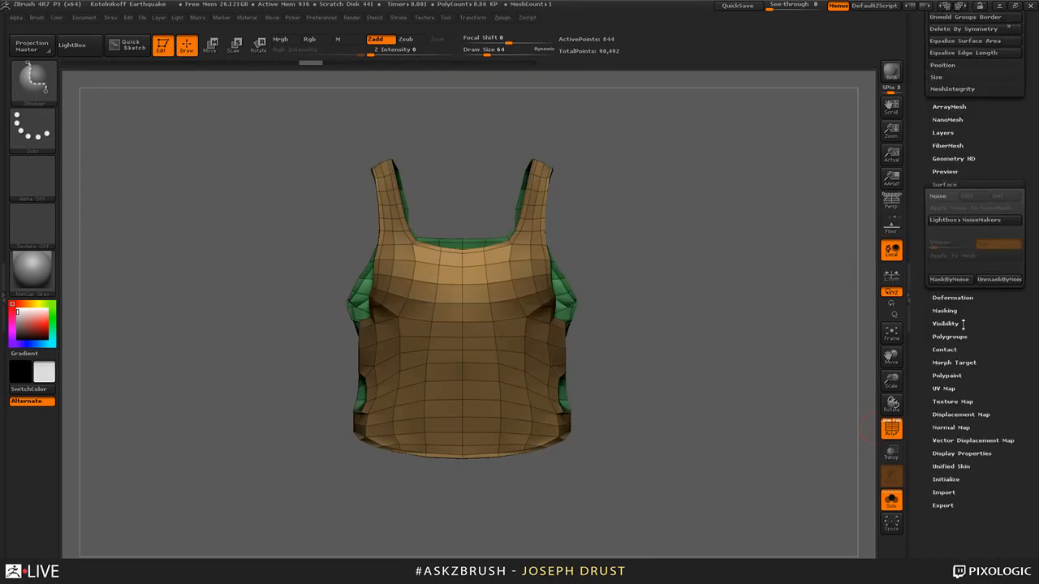
pyautogui.press('shift')
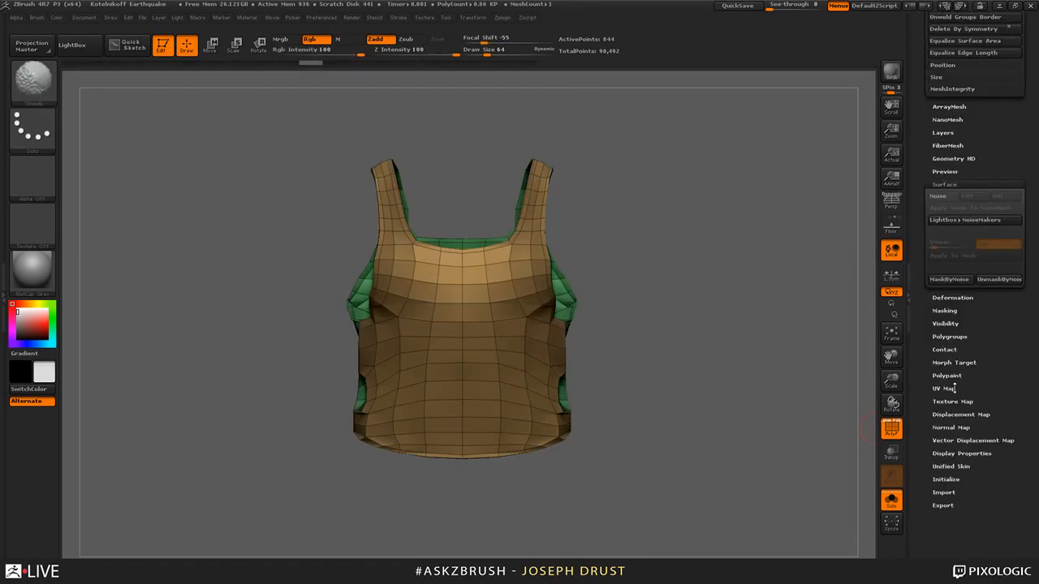
# - Make a UV Master working clone of the vest and flatten its UVs into a planar layout
pyautogui.moveTo(954, 388); pyautogui.dragTo(952, 503)
pyautogui.keyDown('shift'); pyautogui.moveTo(756, 299); pyautogui.dragTo(751, 276); pyautogui.keyUp('shift')
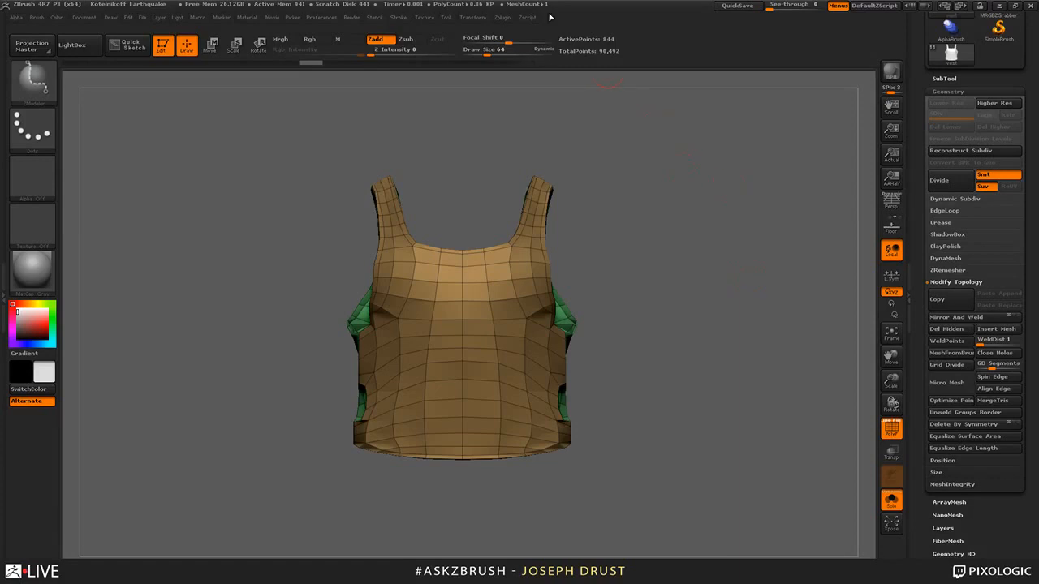
pyautogui.click(503, 17)
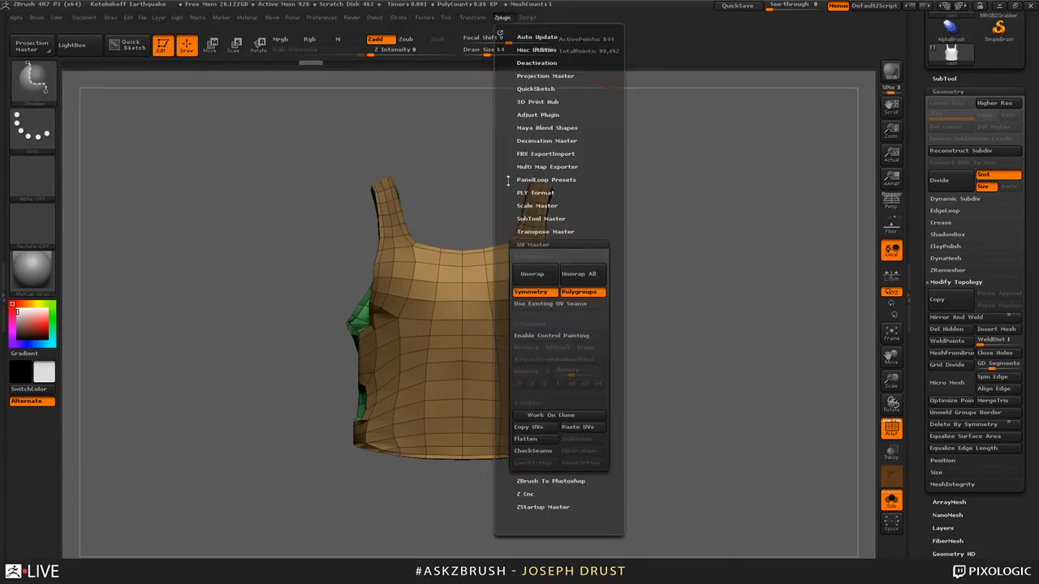
pyautogui.scroll(-3, 581, 185)
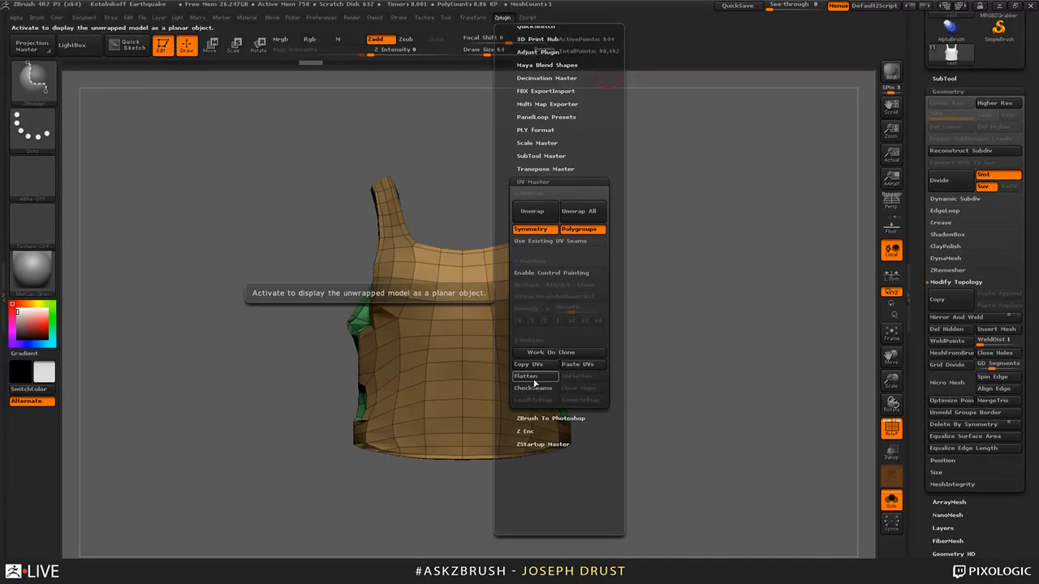
pyautogui.click(555, 354)
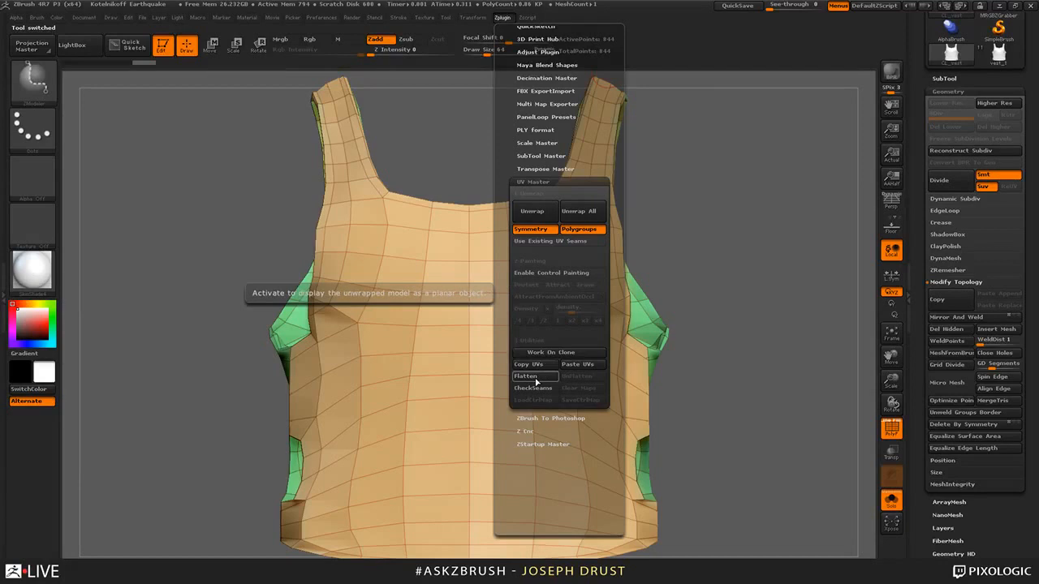
pyautogui.click(535, 380)
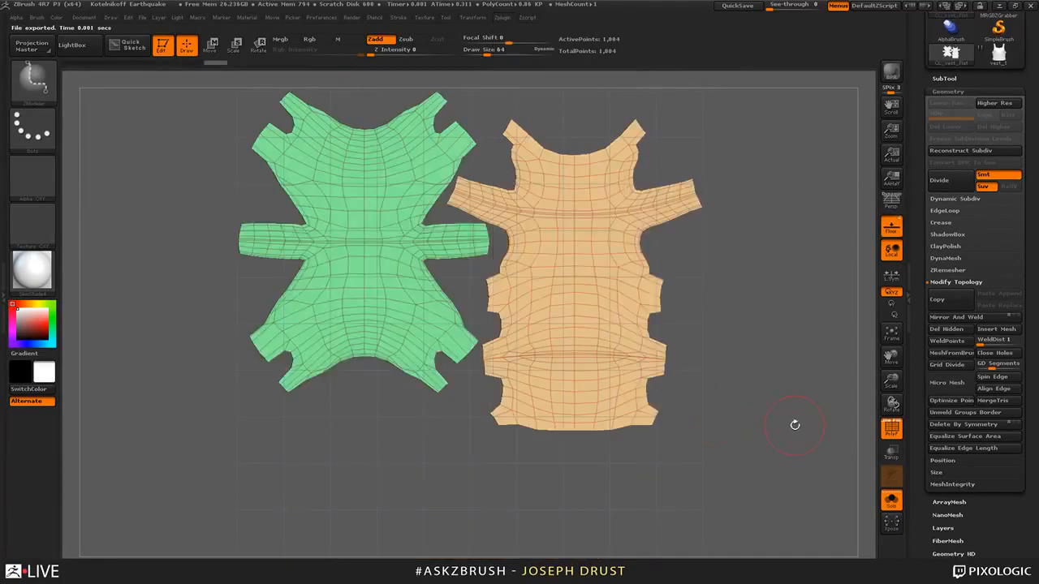
# - With the Move brush at draw size 150, pull the orange UV shell's lower edge and corners downward and outward
pyautogui.keyDown('alt'); pyautogui.moveTo(779, 386); pyautogui.dragTo(815, 403); pyautogui.keyUp('alt')
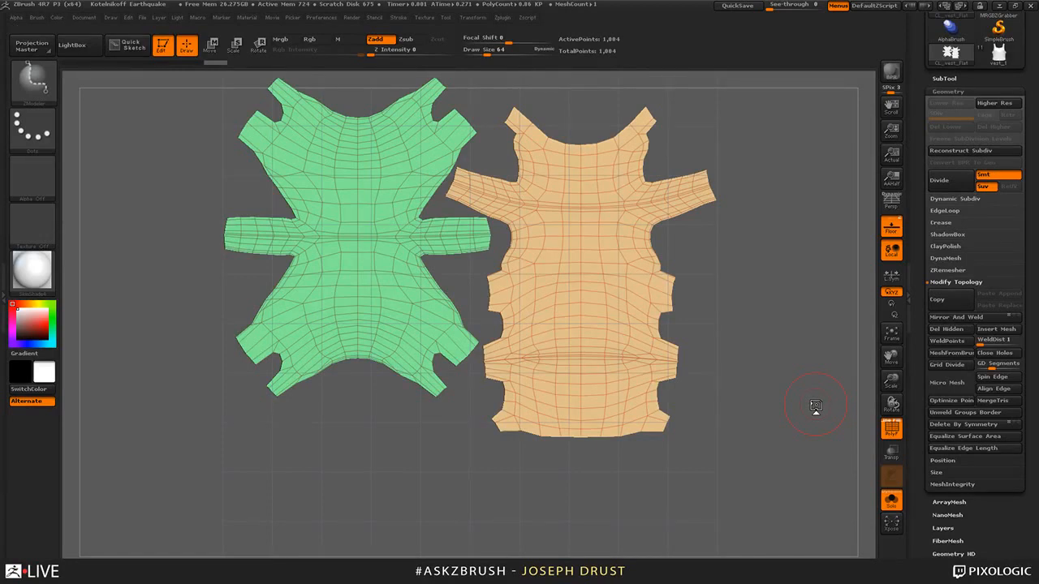
pyautogui.moveTo(816, 406)
pyautogui.mouseDown()
pyautogui.moveTo(787, 385)
pyautogui.moveTo(824, 370)
pyautogui.mouseUp()
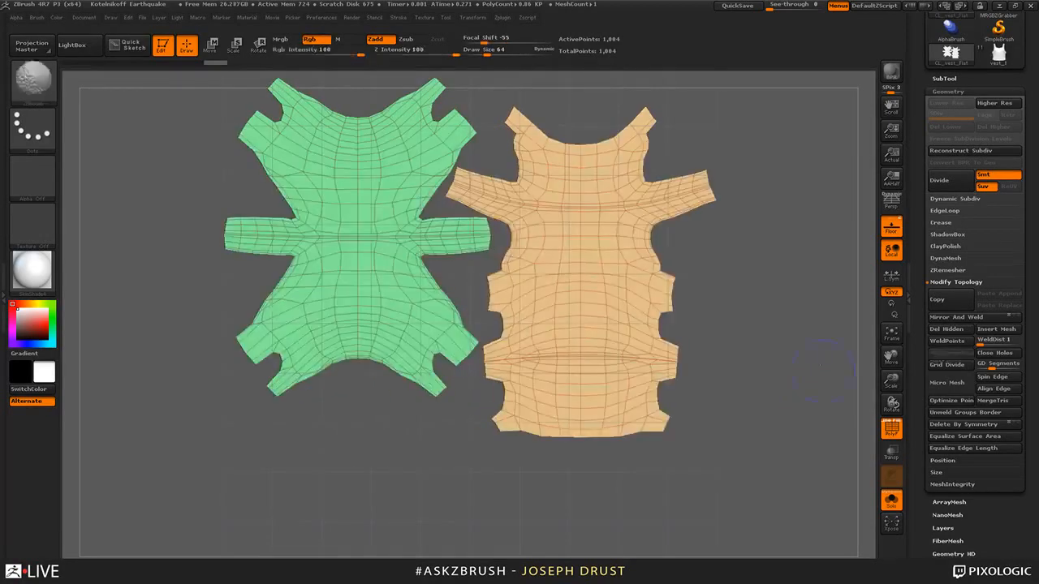
pyautogui.press('shift')
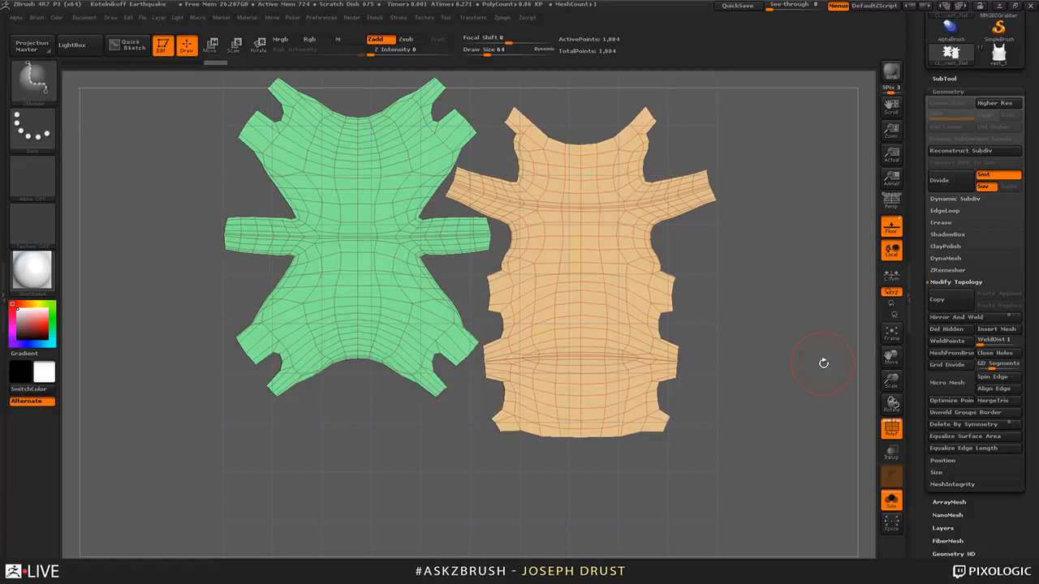
pyautogui.press('b')
pyautogui.press('space')
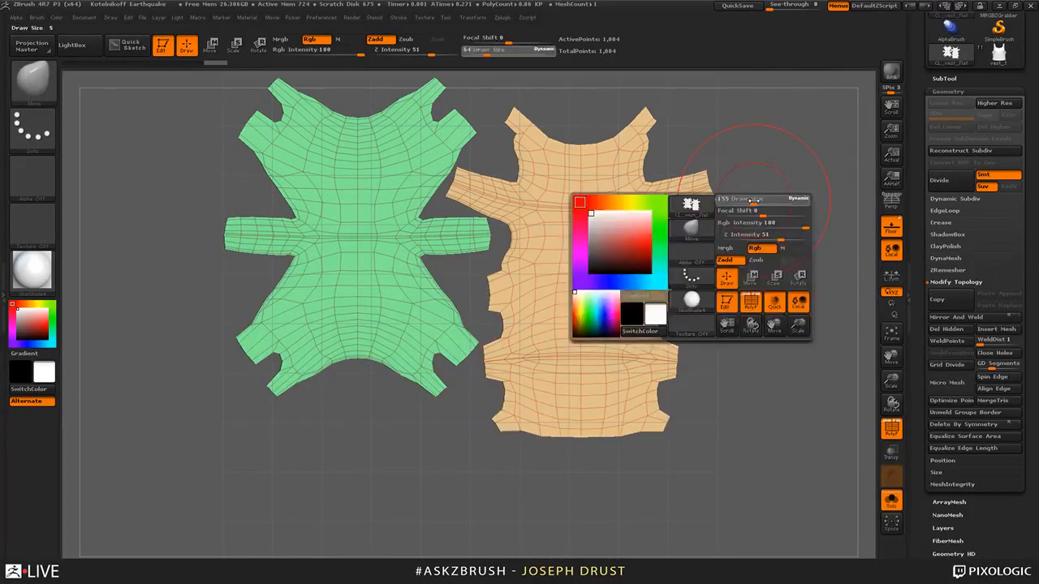
pyautogui.moveTo(753, 199); pyautogui.dragTo(752, 199)
pyautogui.moveTo(564, 433); pyautogui.dragTo(562, 466)
pyautogui.moveTo(505, 427); pyautogui.dragTo(495, 444)
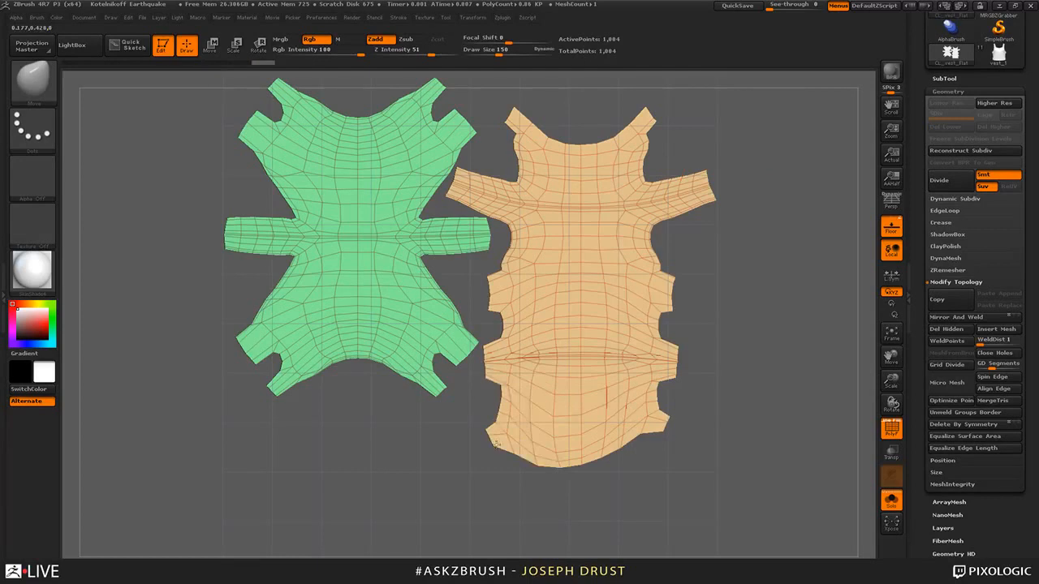
pyautogui.moveTo(496, 444); pyautogui.dragTo(485, 453)
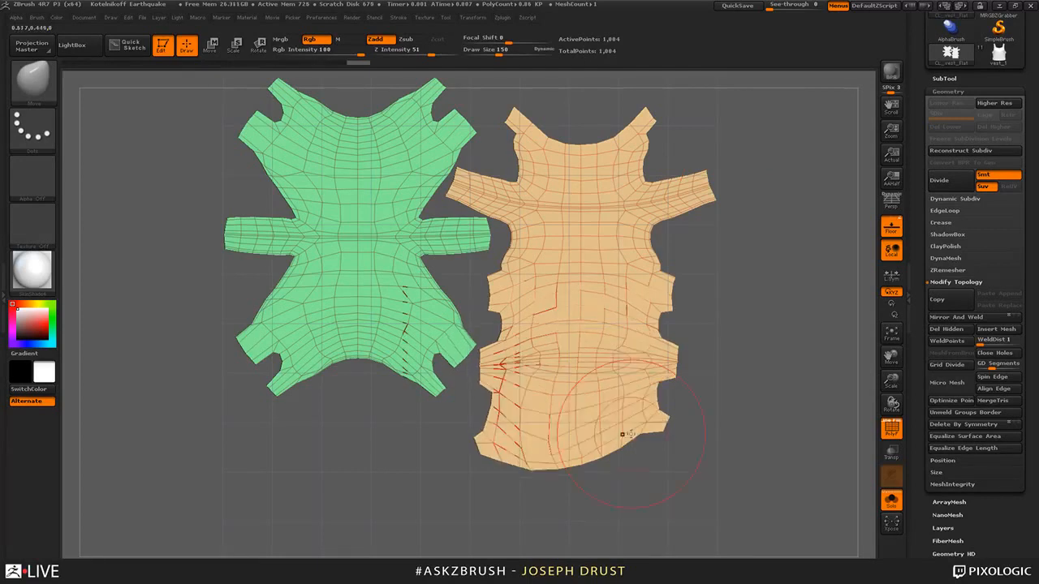
pyautogui.moveTo(632, 434); pyautogui.dragTo(637, 460)
# - Pull out the orange UV shell's neckline and adjacent edges, and smooth its interior topology
pyautogui.moveTo(522, 362); pyautogui.dragTo(517, 362)
pyautogui.moveTo(606, 152)
pyautogui.mouseDown()
pyautogui.moveTo(607, 137)
pyautogui.moveTo(640, 125)
pyautogui.mouseUp()
pyautogui.moveTo(570, 128)
pyautogui.mouseDown()
pyautogui.moveTo(571, 119)
pyautogui.moveTo(508, 123)
pyautogui.mouseUp()
pyautogui.moveTo(636, 187)
pyautogui.keyDown('shift'); pyautogui.mouseDown()
pyautogui.moveTo(610, 320)
pyautogui.moveTo(563, 213)
pyautogui.moveTo(673, 301)
pyautogui.mouseUp(); pyautogui.keyUp('shift')
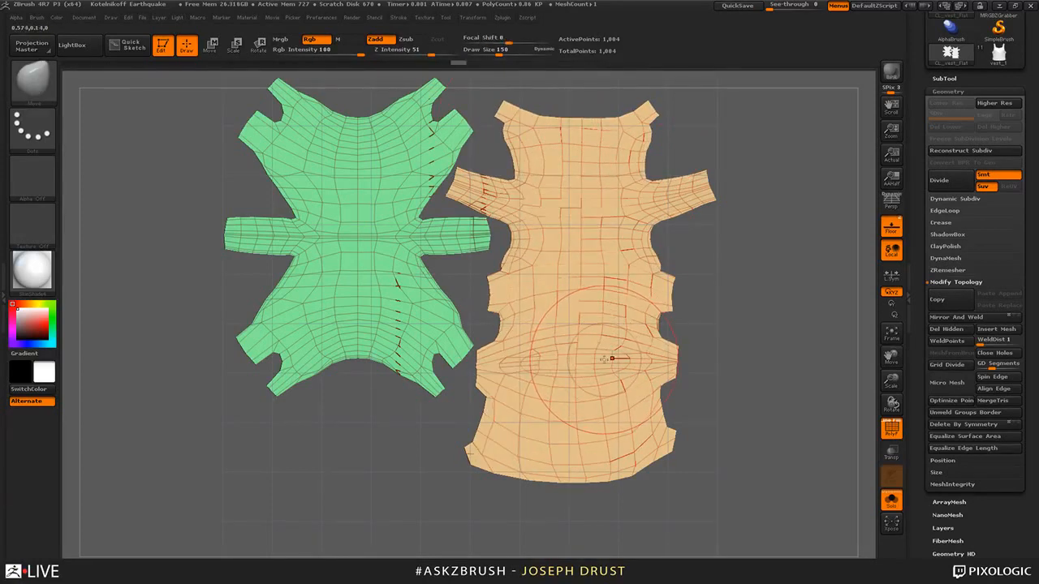
# - Mask a rectangular area of the orange UV shell, invert the mask, shift part of the shell with a transpose line, and clear the mask
pyautogui.moveTo(785, 202)
pyautogui.keyDown('ctrl'); pyautogui.mouseDown()
pyautogui.moveTo(615, 364)
pyautogui.moveTo(554, 466)
pyautogui.mouseUp(); pyautogui.keyUp('ctrl')
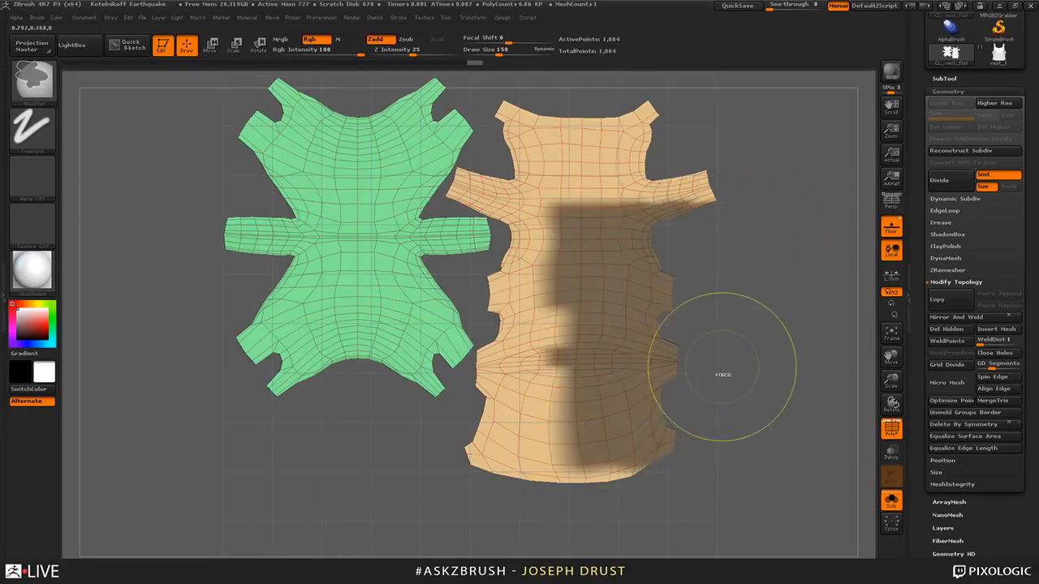
pyautogui.keyDown('ctrl'); pyautogui.click(779, 325); pyautogui.keyUp('ctrl')
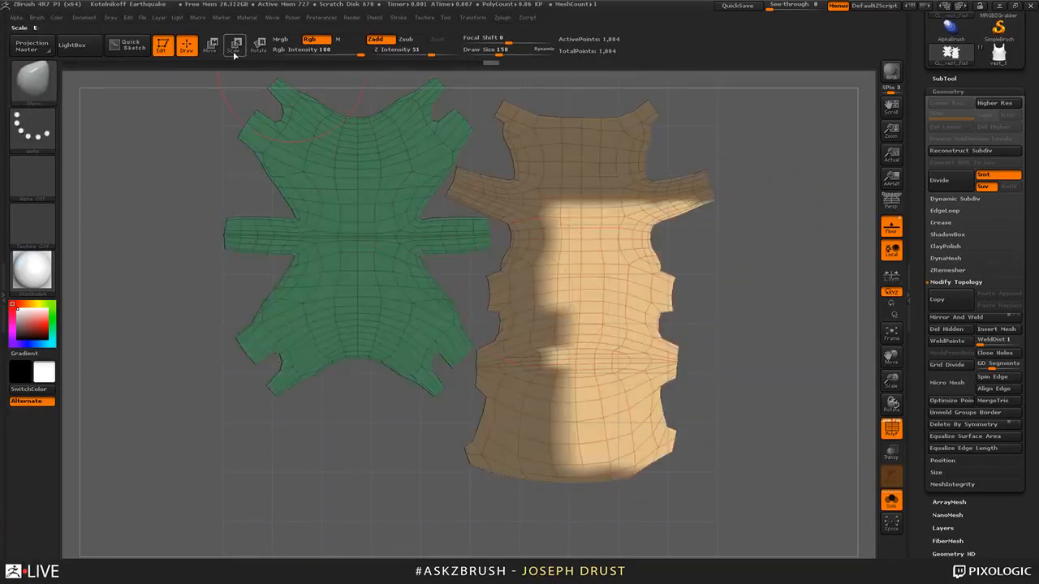
pyautogui.press('w')
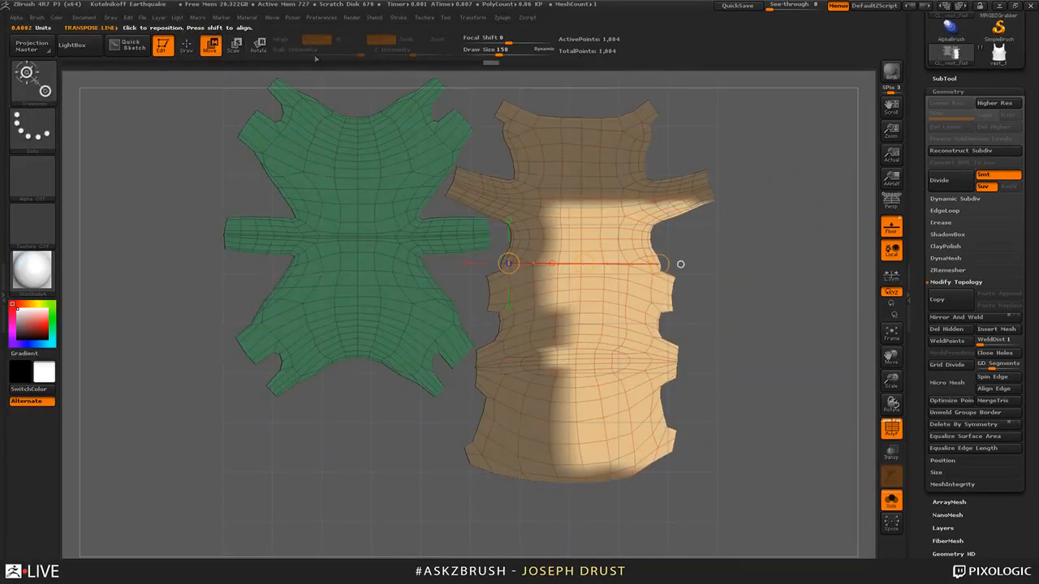
pyautogui.moveTo(617, 358); pyautogui.dragTo(617, 483)
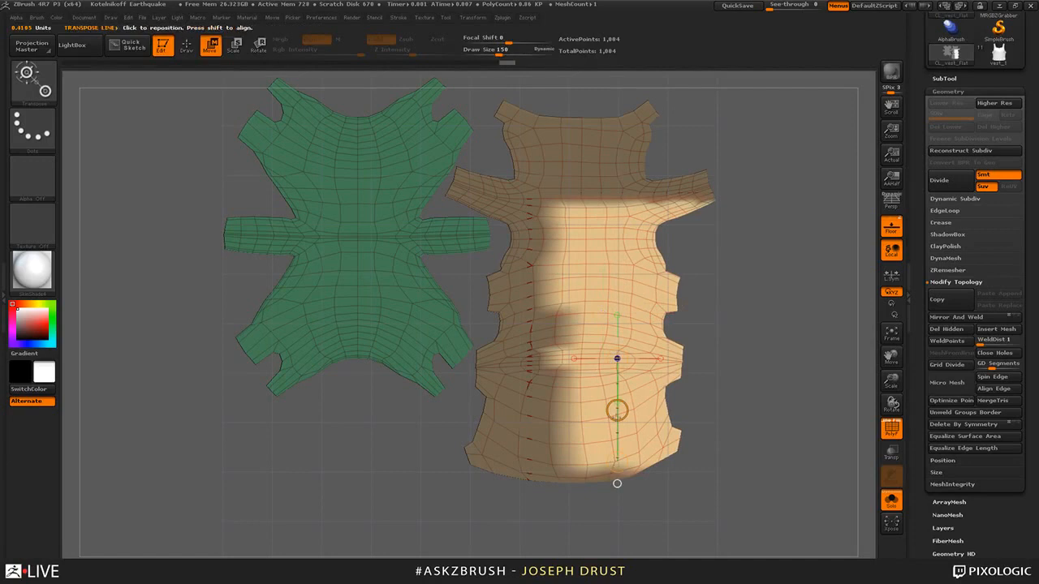
pyautogui.moveTo(617, 412); pyautogui.dragTo(616, 420)
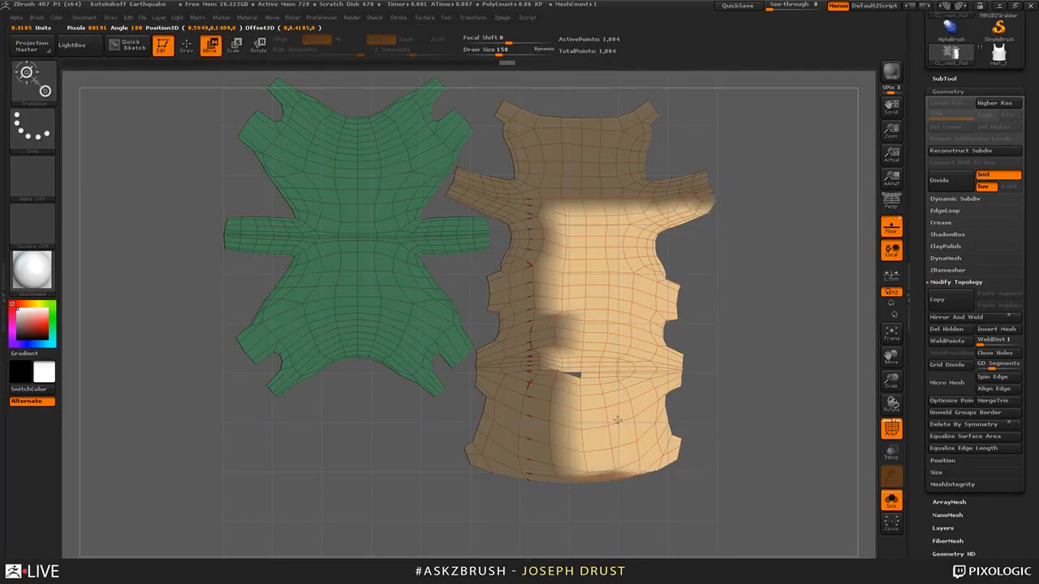
pyautogui.keyDown('ctrl'); pyautogui.moveTo(217, 96); pyautogui.dragTo(204, 75); pyautogui.keyUp('ctrl')
# - Return to Draw mode, smooth the shifted area of the orange UV shell, and display the floor grid
pyautogui.click(188, 46)
pyautogui.moveTo(590, 355)
pyautogui.keyDown('shift'); pyautogui.mouseDown()
pyautogui.moveTo(576, 378)
pyautogui.moveTo(544, 308)
pyautogui.moveTo(579, 468)
pyautogui.moveTo(560, 297)
pyautogui.moveTo(565, 205)
pyautogui.moveTo(719, 259)
pyautogui.mouseUp(); pyautogui.keyUp('shift')
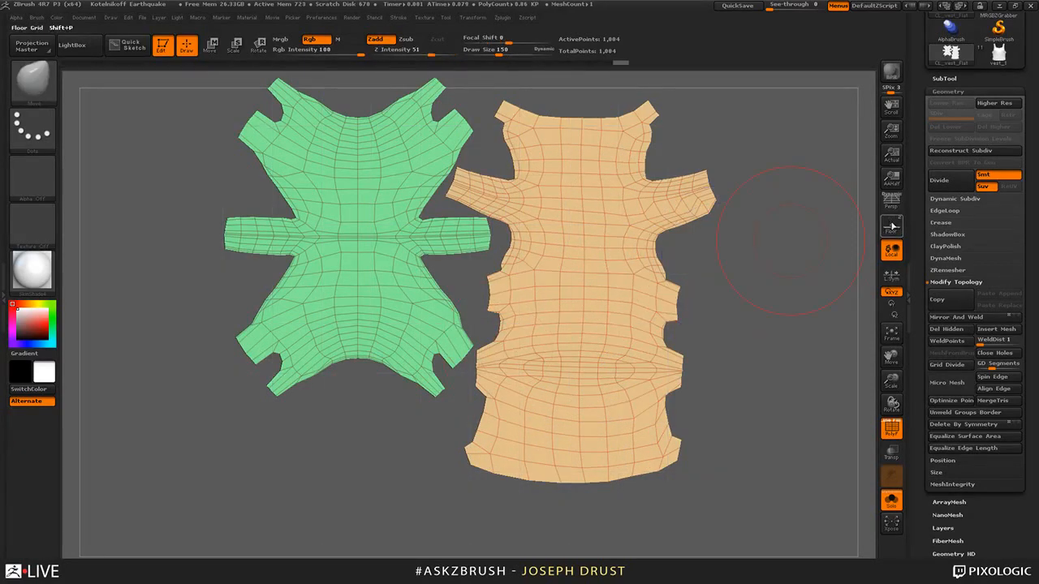
pyautogui.click(890, 227)
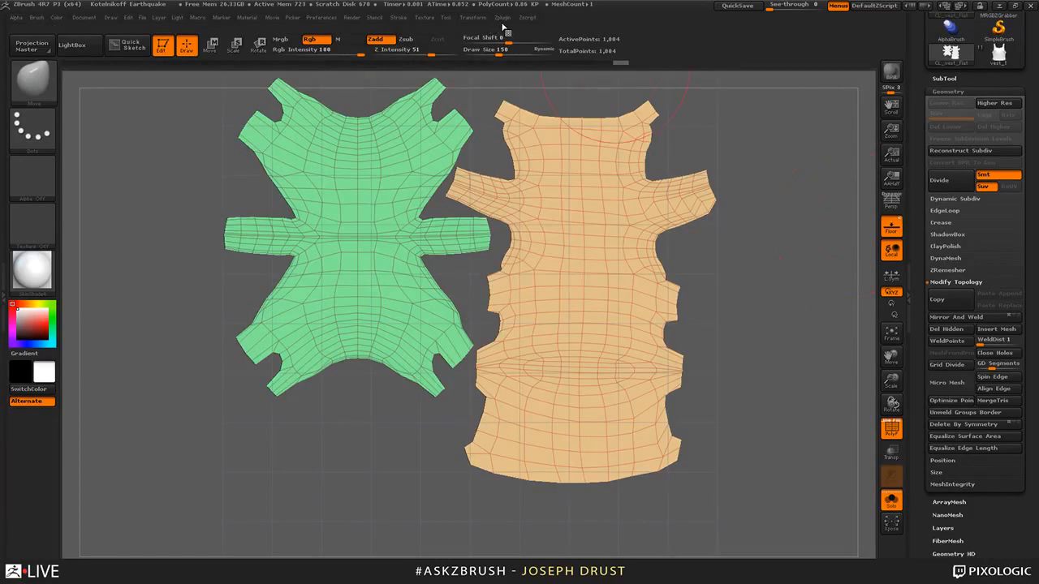
# - Unflatten the edited UV layout to restore the vest clone's 3D form
pyautogui.click(503, 17)
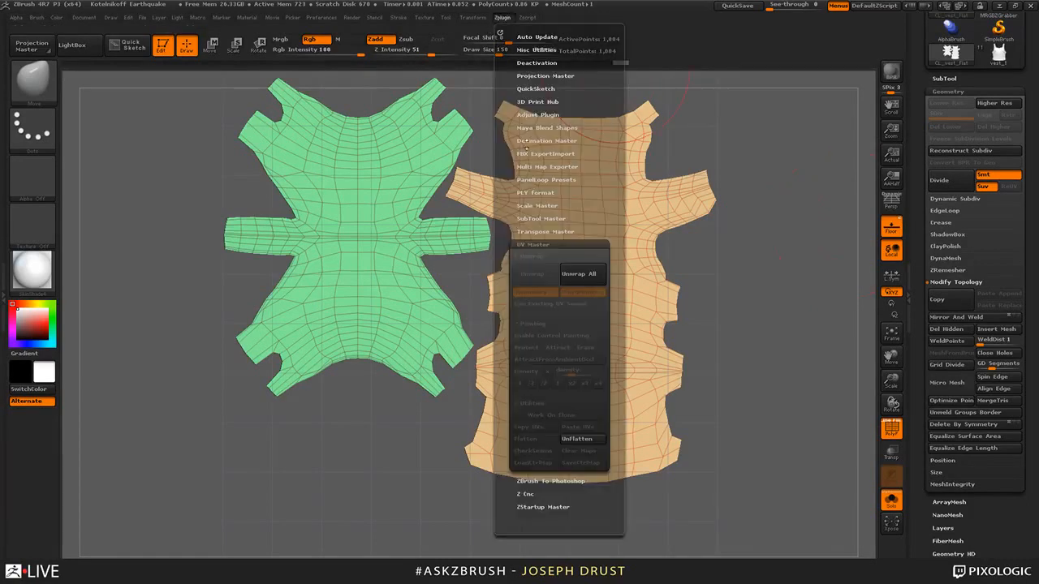
pyautogui.click(578, 439)
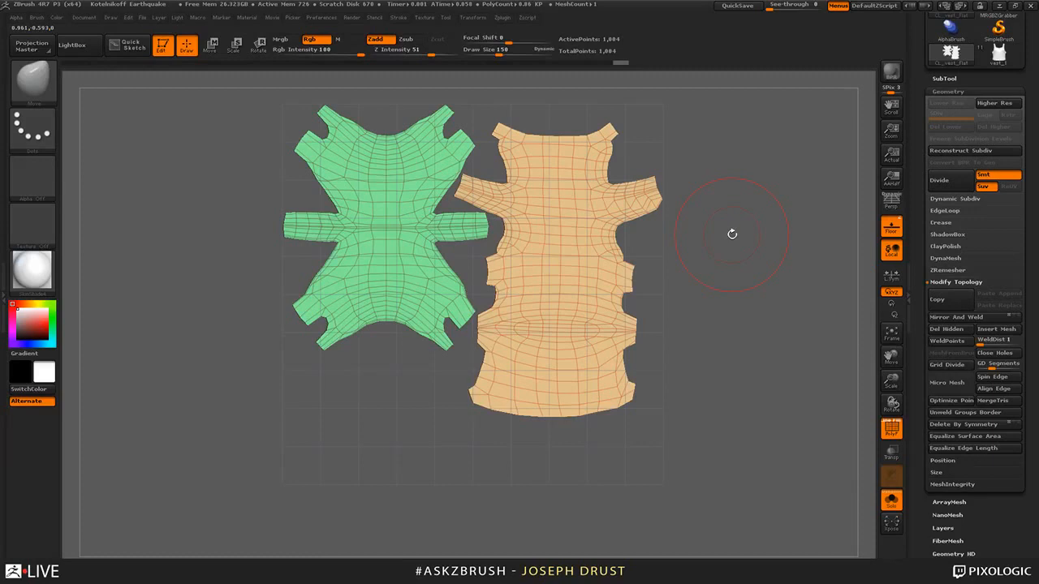
pyautogui.click(502, 17)
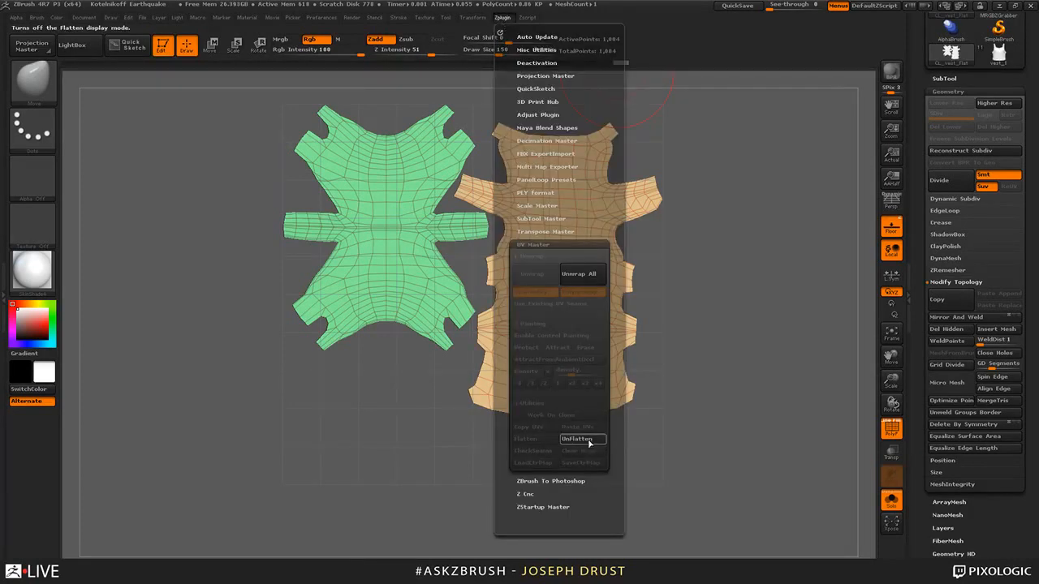
pyautogui.click(578, 439)
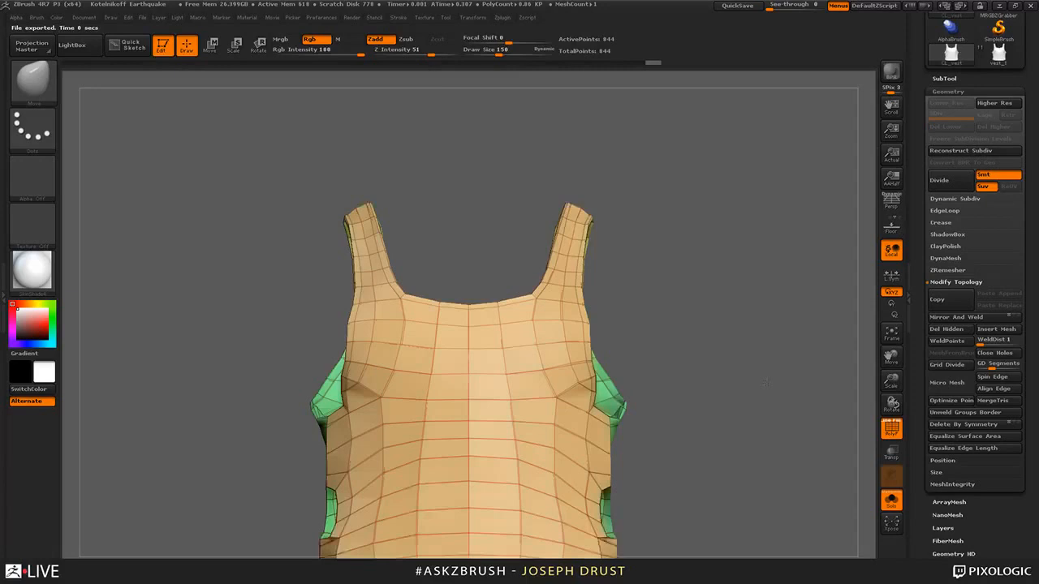
# - Copy the clone's UVs with UV Master and paste them onto the original vest_1 tool
pyautogui.click(503, 18)
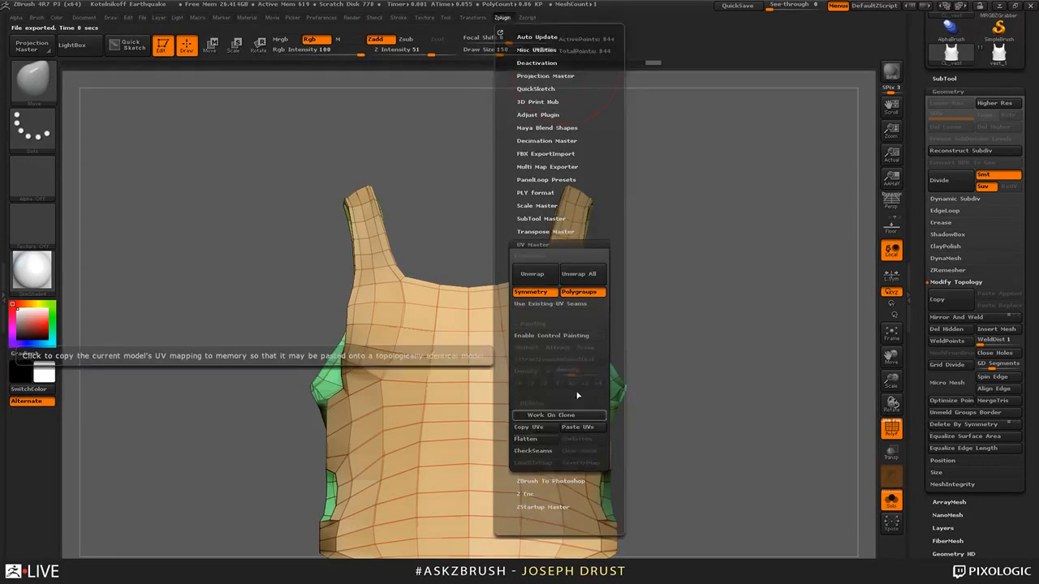
pyautogui.click(998, 54)
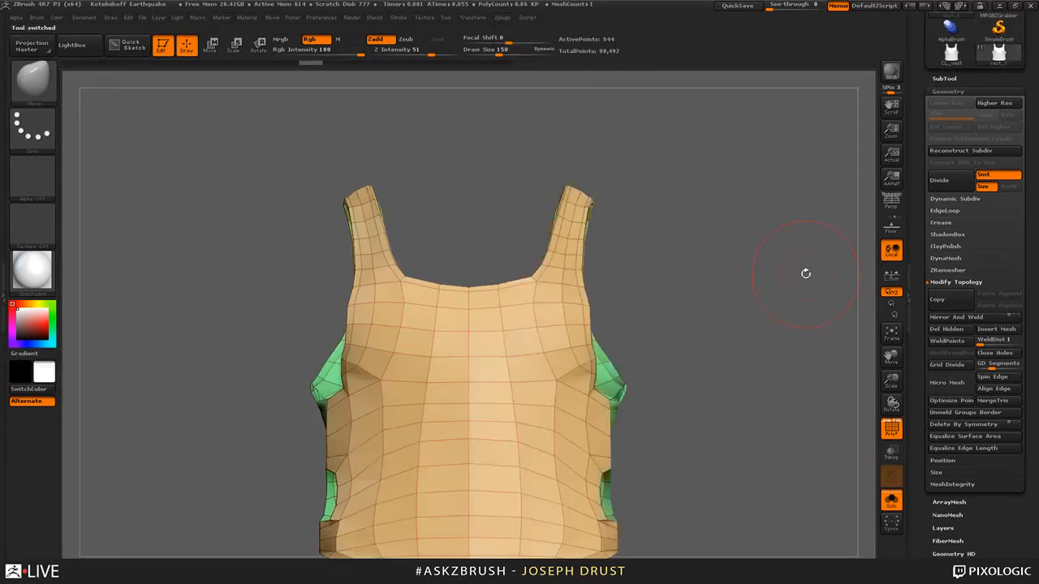
pyautogui.keyDown('alt'); pyautogui.moveTo(806, 274); pyautogui.dragTo(809, 154); pyautogui.keyUp('alt')
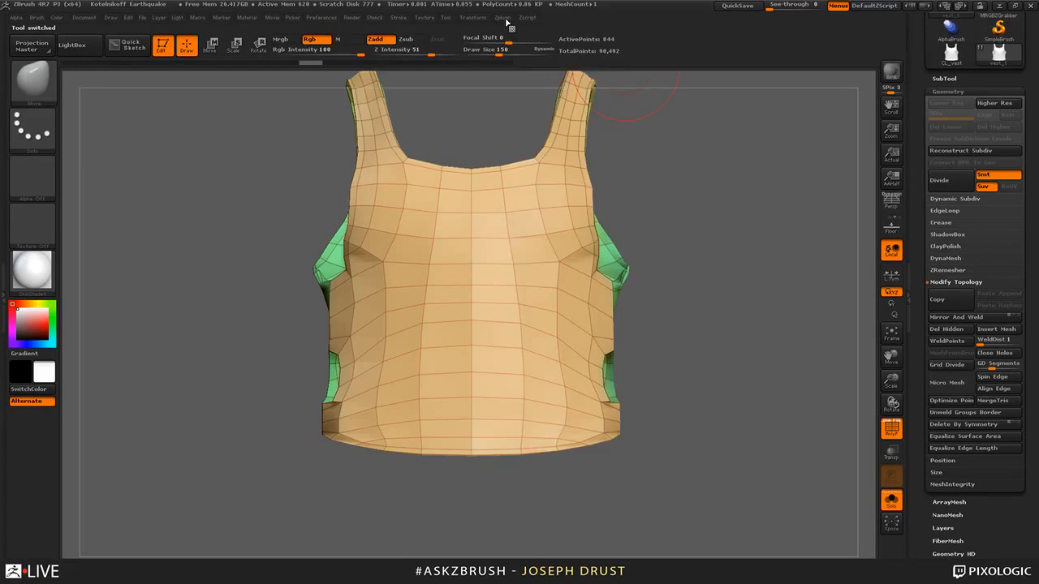
pyautogui.click(504, 18)
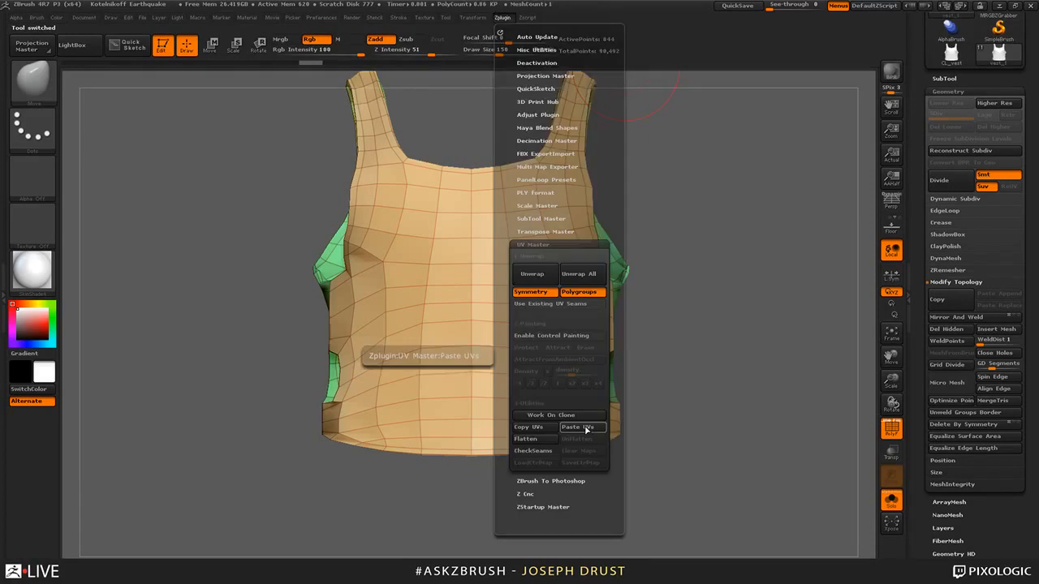
pyautogui.click(587, 428)
pyautogui.moveTo(791, 311); pyautogui.dragTo(798, 336)
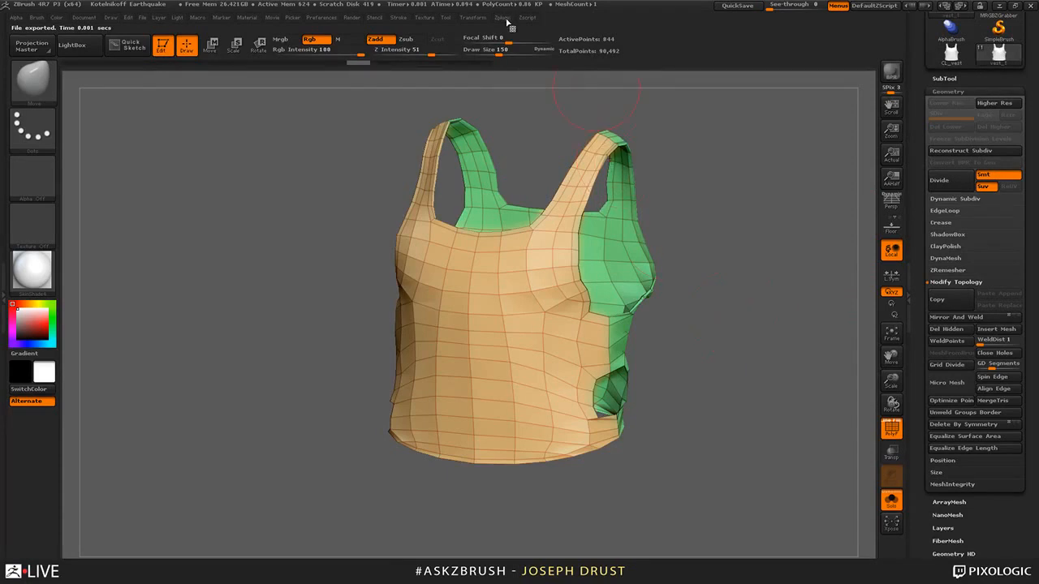
pyautogui.click(504, 18)
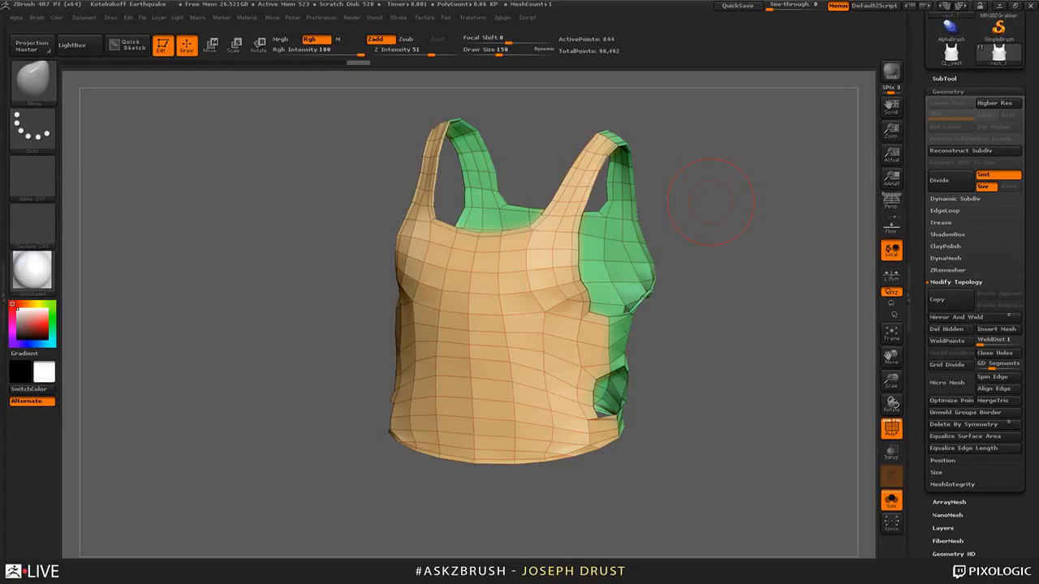
# - Face the vest from the front, compare the loaded textures, and make Texture 27 the current texture
pyautogui.keyDown('shift'); pyautogui.moveTo(711, 201); pyautogui.dragTo(770, 271); pyautogui.keyUp('shift')
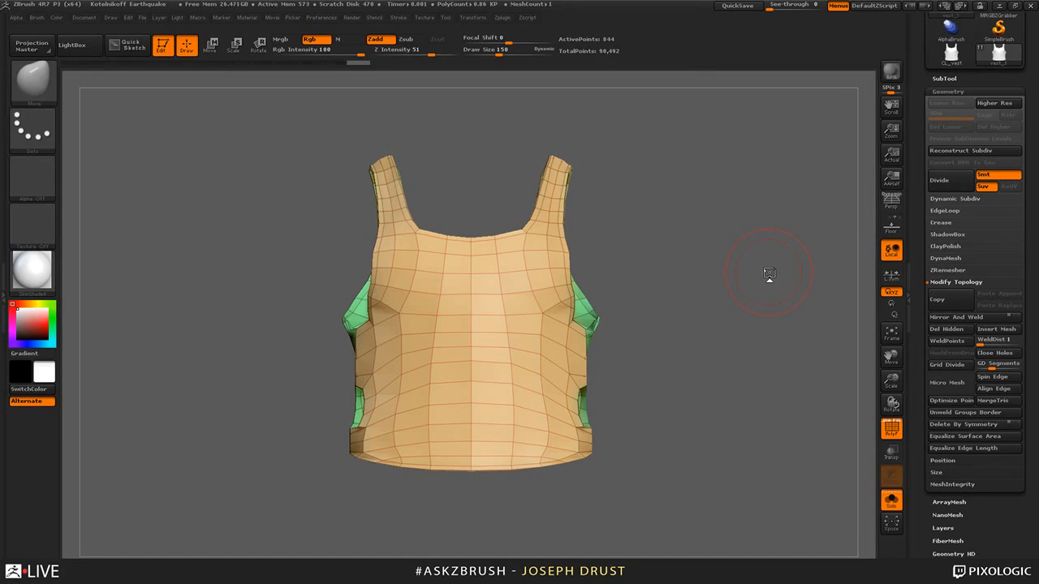
pyautogui.click(427, 18)
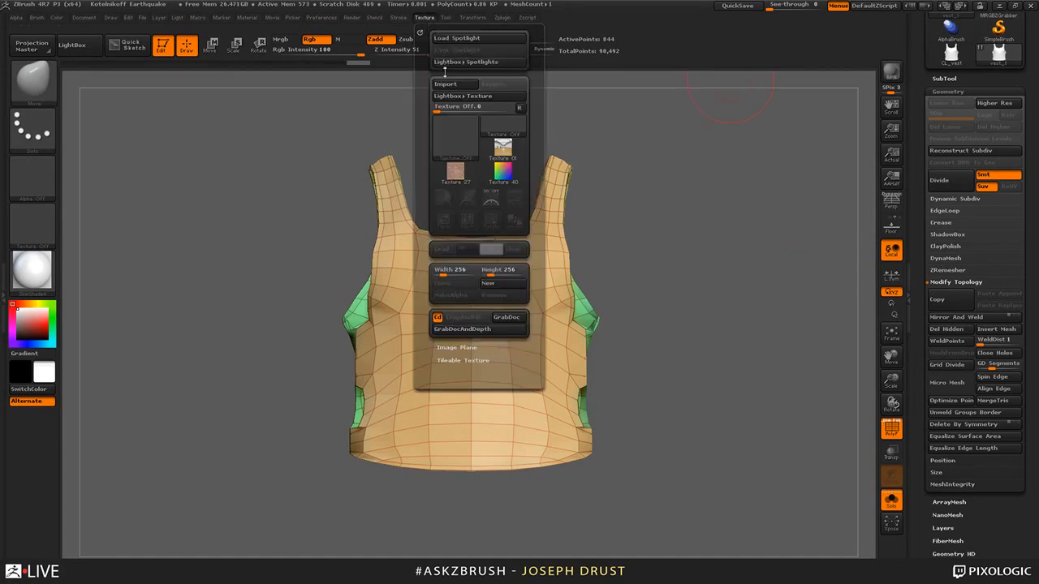
pyautogui.click(503, 171)
pyautogui.click(456, 171)
pyautogui.click(497, 157)
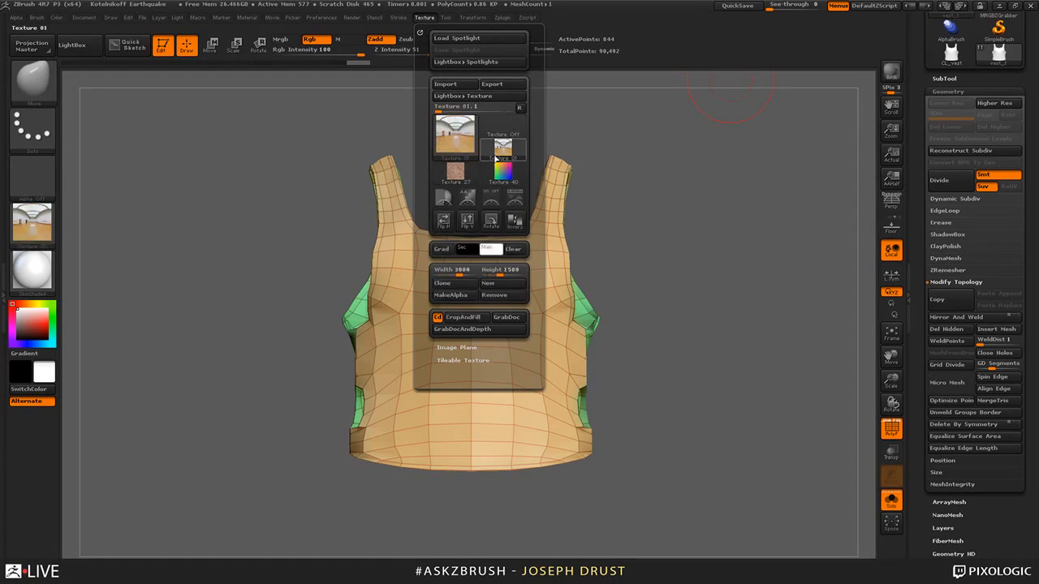
pyautogui.moveTo(497, 157)
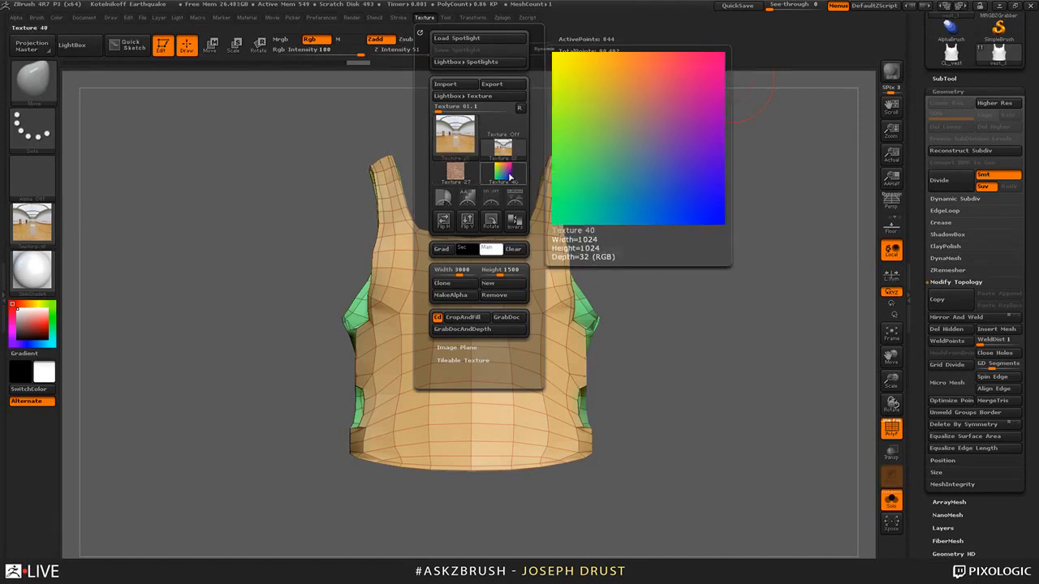
pyautogui.click(458, 172)
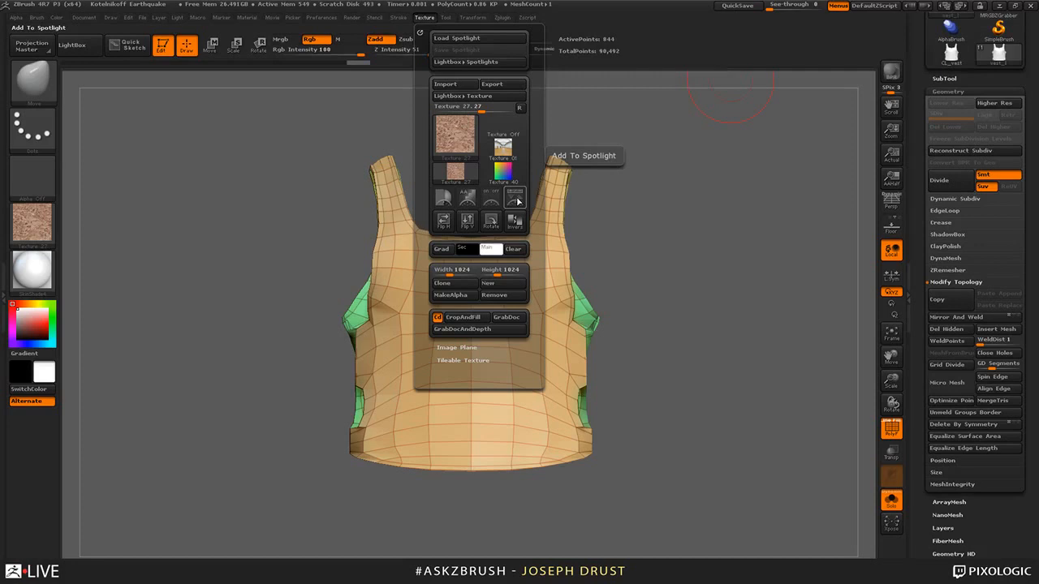
pyautogui.click(424, 23)
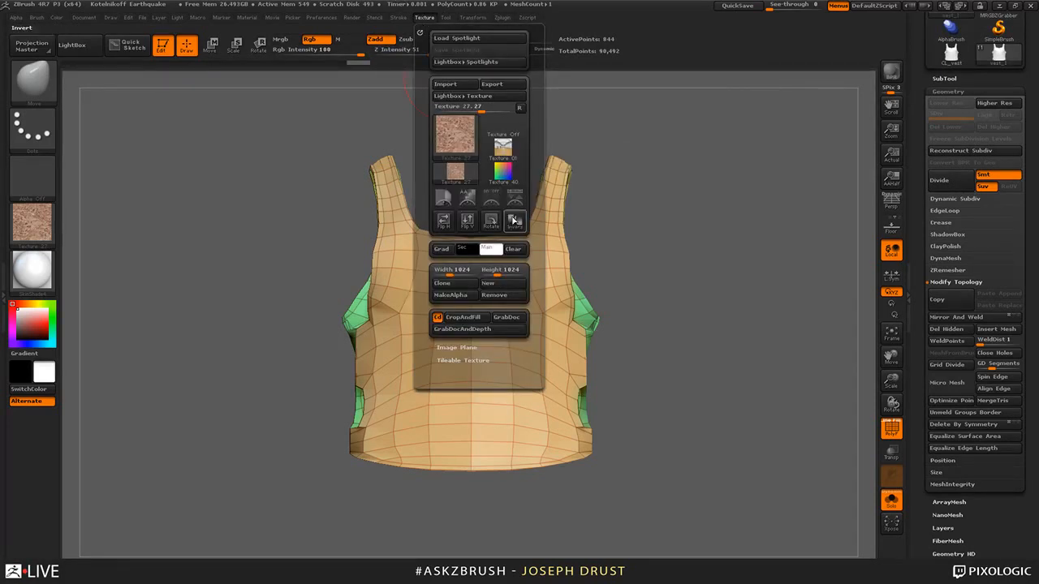
# - Add Texture 27 to Spotlight, hide LightBox, and reduce the image on the canvas
pyautogui.click(515, 199)
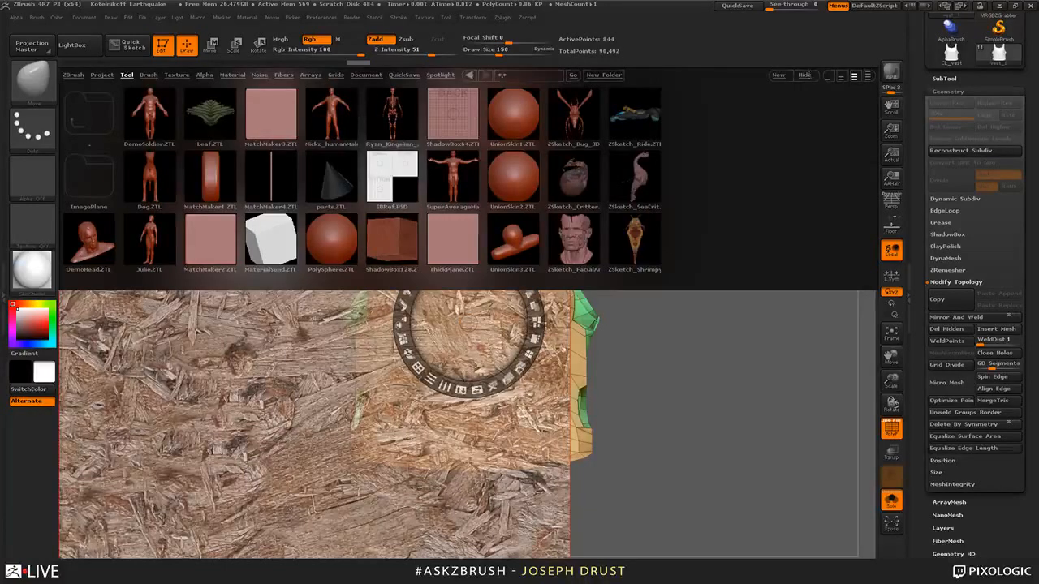
pyautogui.press(',')
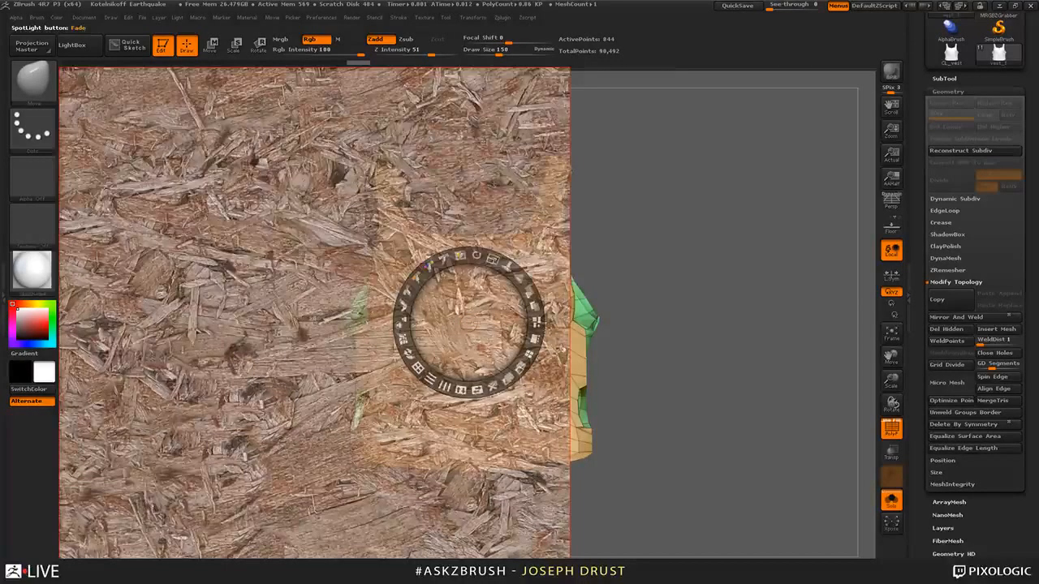
pyautogui.moveTo(469, 322); pyautogui.dragTo(574, 321)
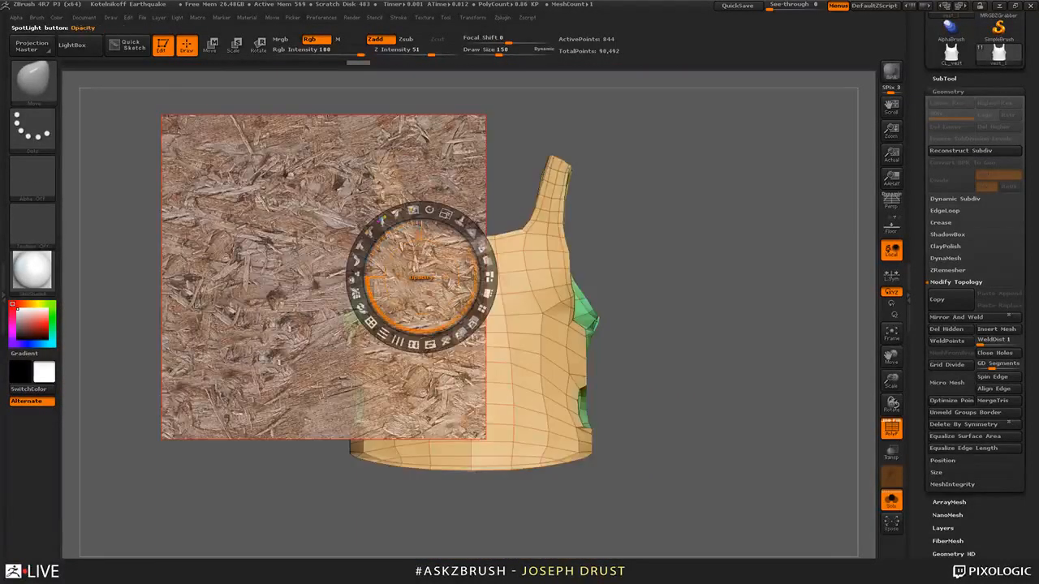
# - Scale and reposition the Spotlight wood-chip image so it covers the front of the vest below the shoulder straps
pyautogui.moveTo(364, 279); pyautogui.dragTo(496, 248)
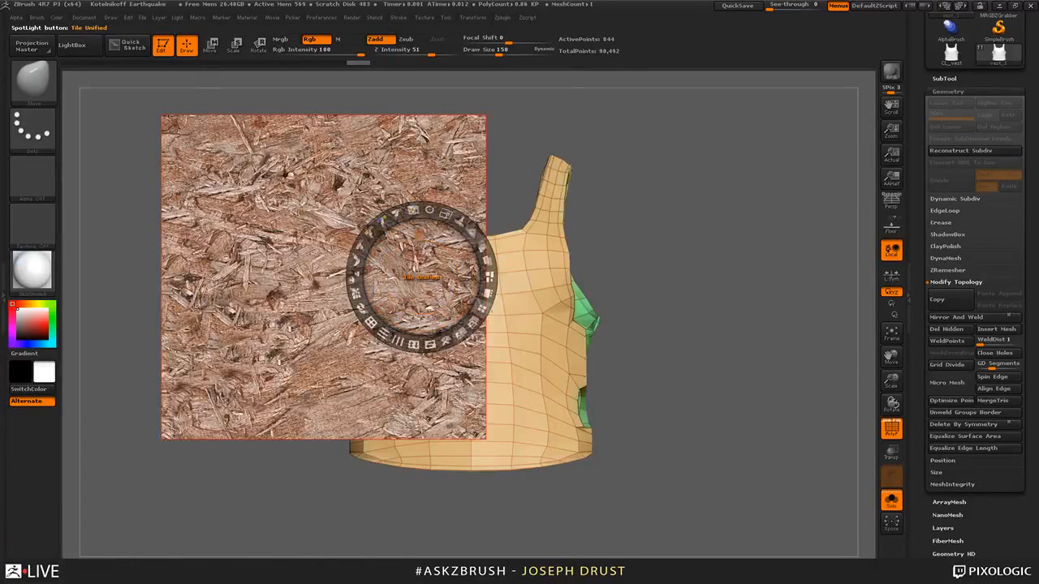
pyautogui.click(482, 309)
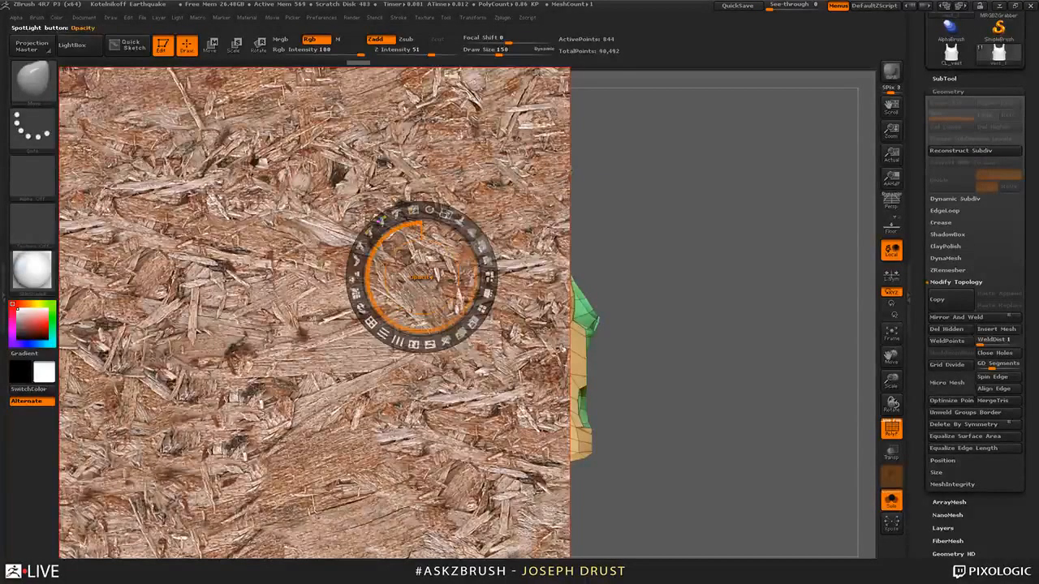
pyautogui.moveTo(482, 246)
pyautogui.mouseDown()
pyautogui.moveTo(453, 214)
pyautogui.moveTo(490, 258)
pyautogui.mouseUp()
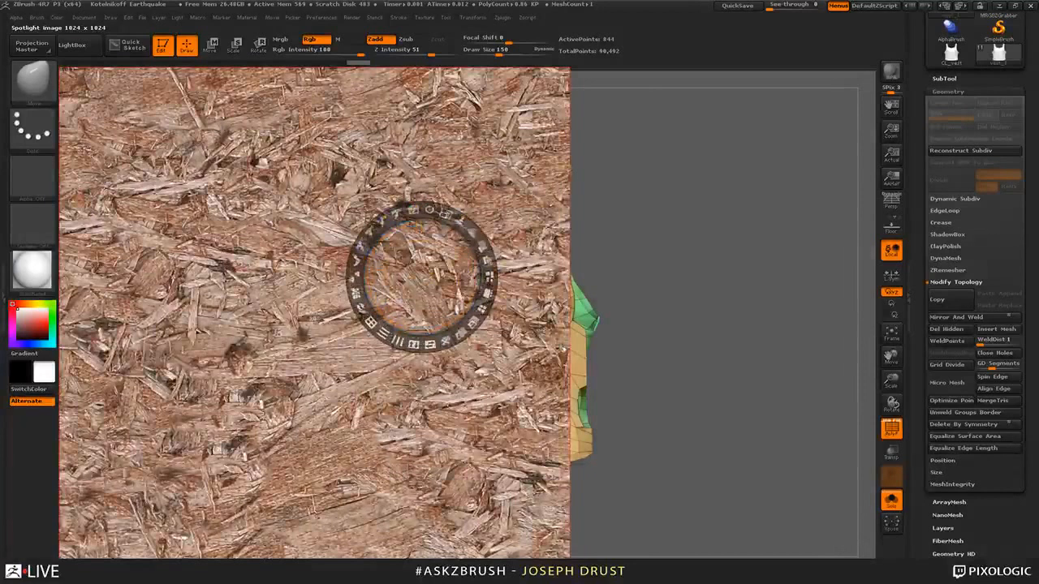
pyautogui.moveTo(445, 214); pyautogui.dragTo(464, 226)
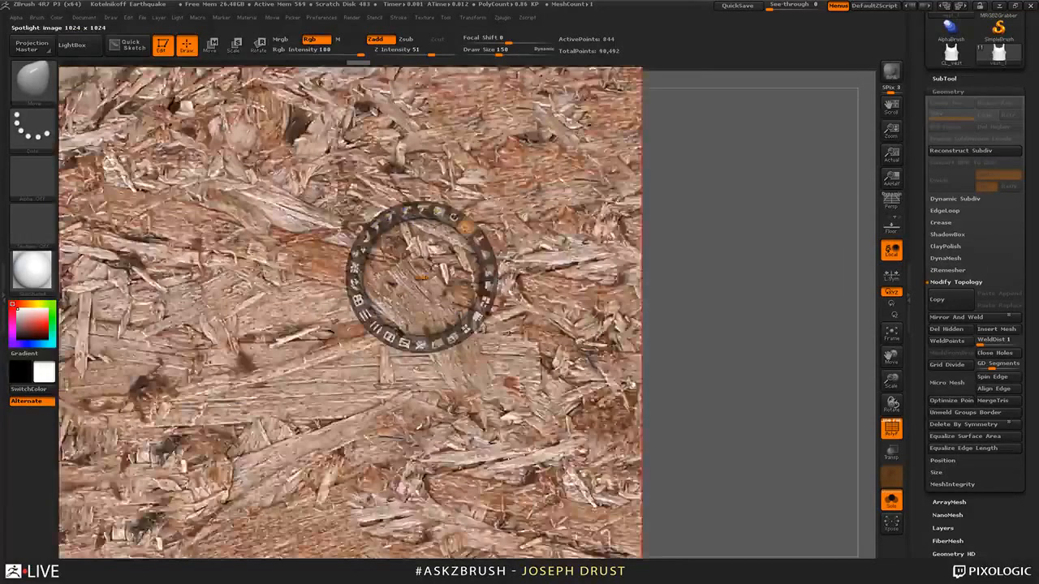
pyautogui.moveTo(464, 227); pyautogui.dragTo(402, 218)
pyautogui.moveTo(422, 277); pyautogui.dragTo(541, 334)
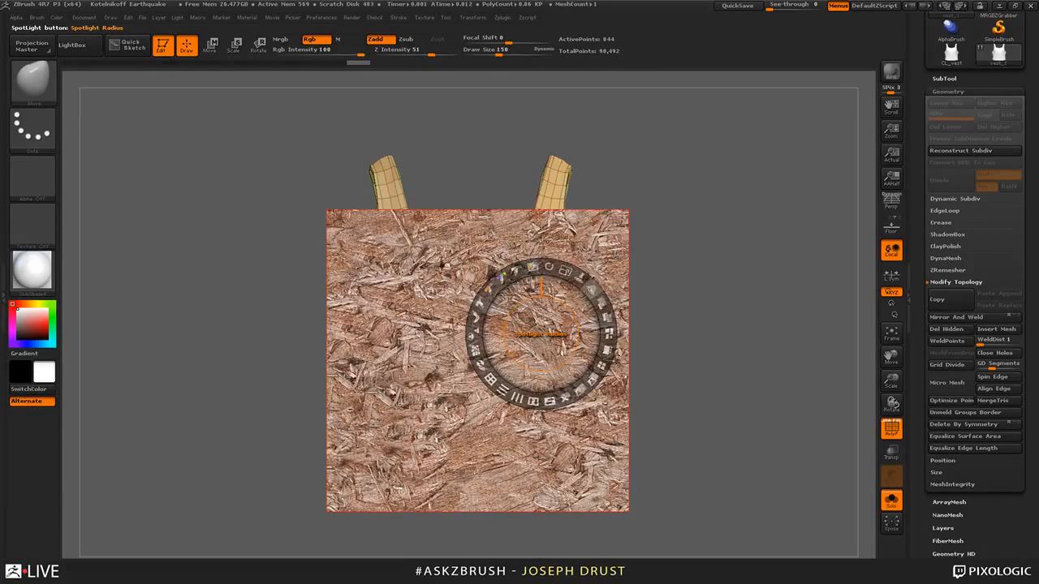
# - Hide the Spotlight image, turn off the polyframe display, and subdivide the vest to SDiv level 6
pyautogui.hotkey('shift', 'z')
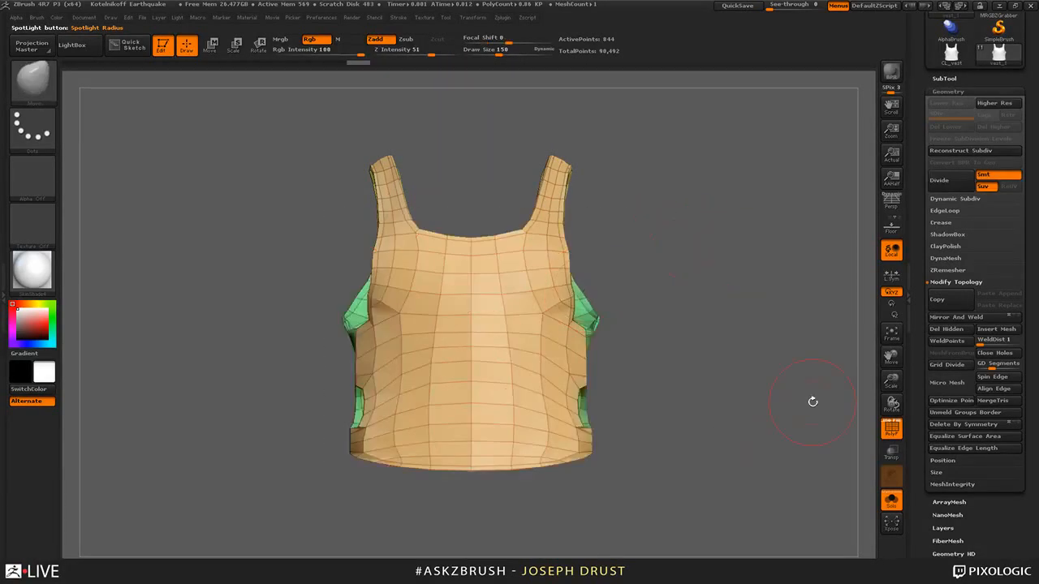
pyautogui.click(891, 428)
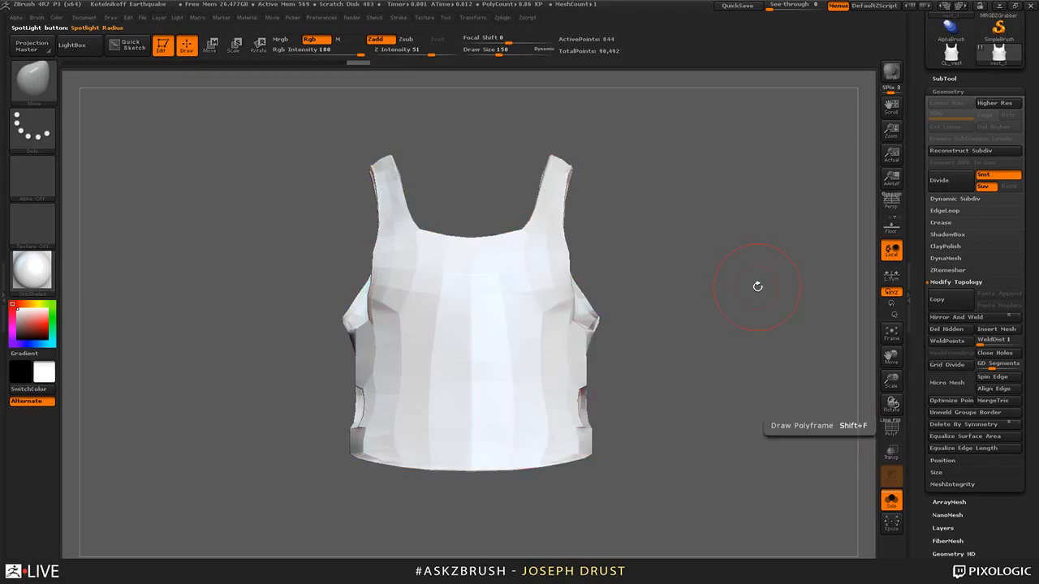
pyautogui.hotkey('ctrl', 'd')
pyautogui.hotkey('ctrl', 'd')
pyautogui.hotkey('ctrl', 'd')
pyautogui.hotkey('ctrl', 'd')
pyautogui.hotkey('ctrl', 'd')
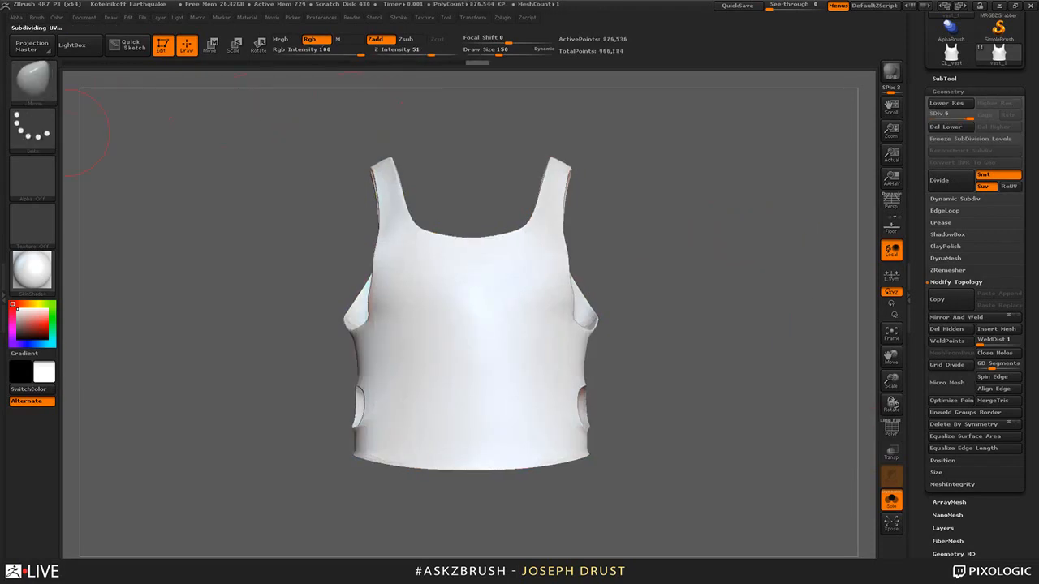
pyautogui.moveTo(67, 273)
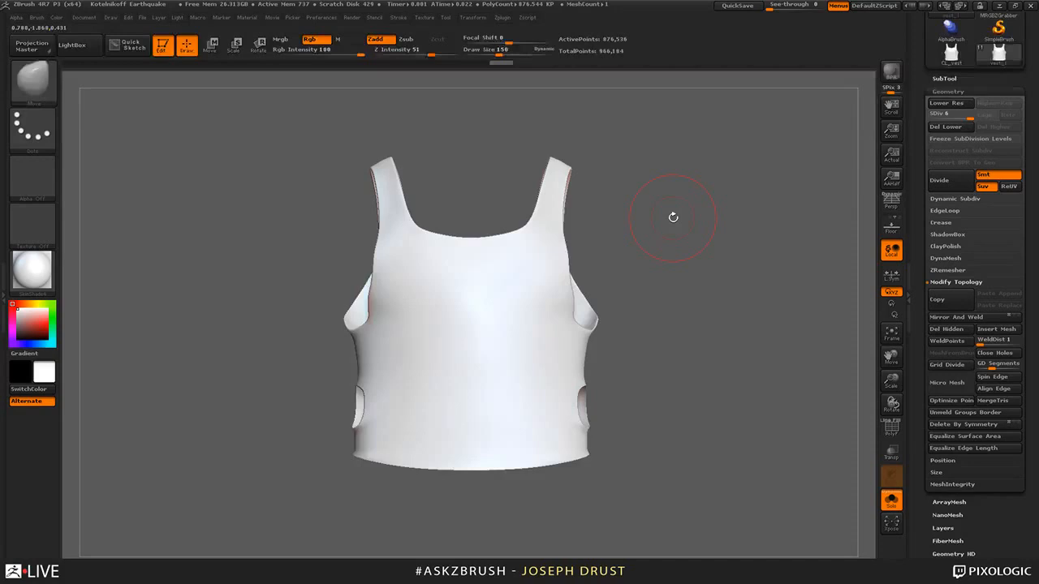
# - Show the Spotlight image over the vest, lower its opacity so the model shows through, and switch to painting mode
pyautogui.hotkey('shift', 'z')
pyautogui.press('z')
pyautogui.press('z')
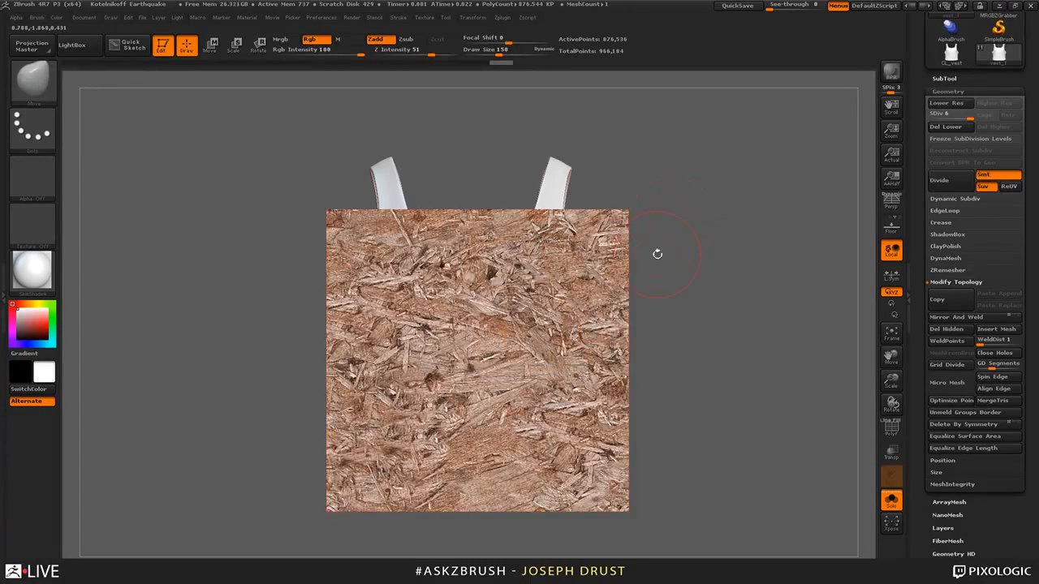
pyautogui.press('z')
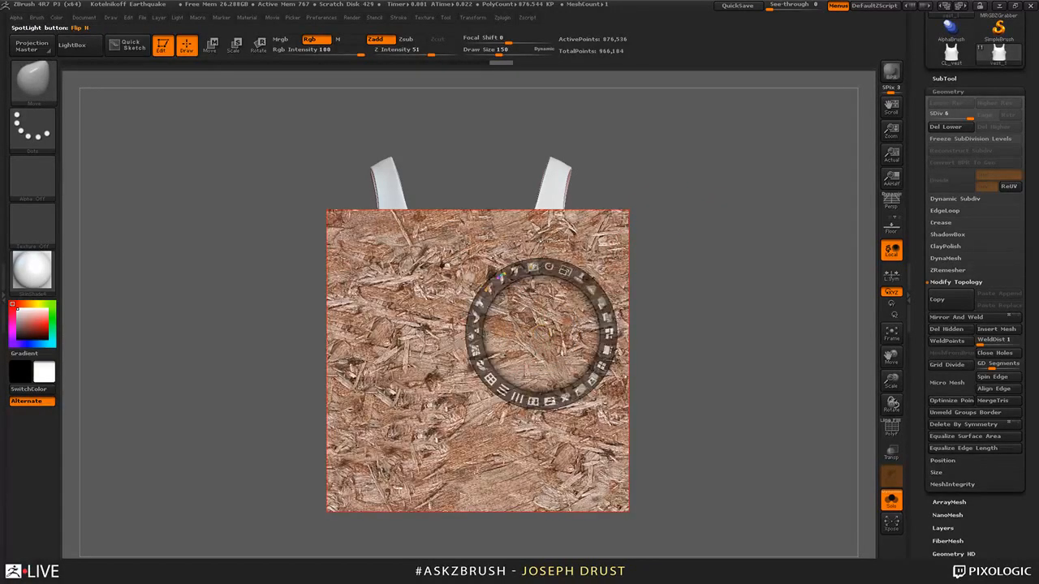
pyautogui.press('z')
pyautogui.press('z')
pyautogui.press('z')
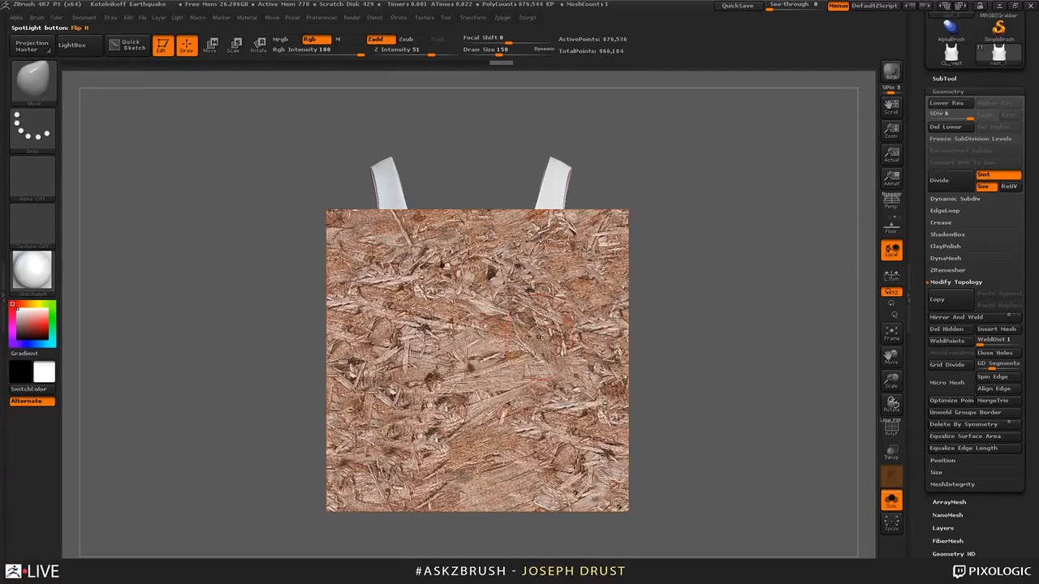
pyautogui.press('z')
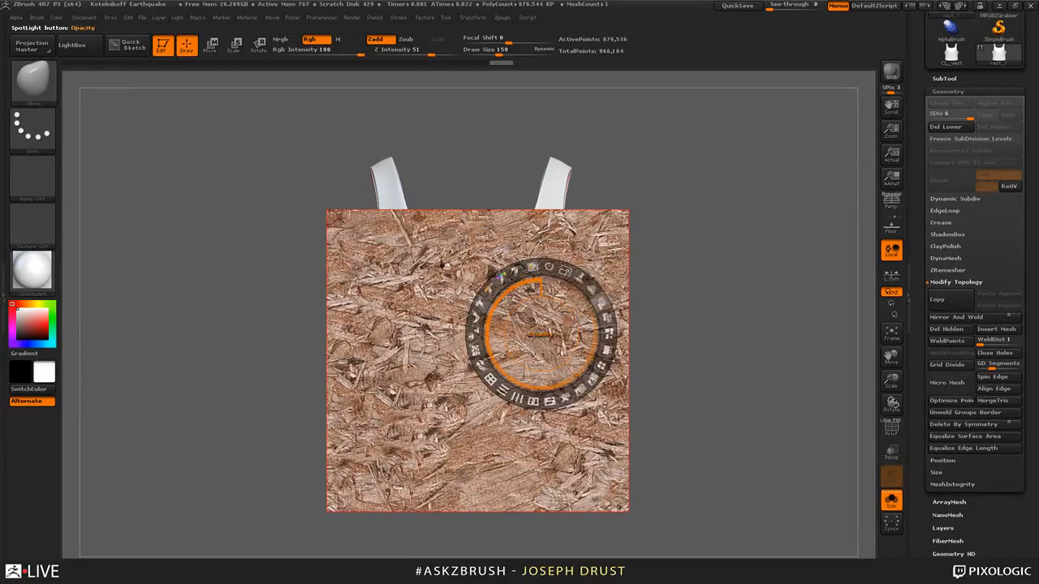
pyautogui.moveTo(602, 303); pyautogui.dragTo(580, 281)
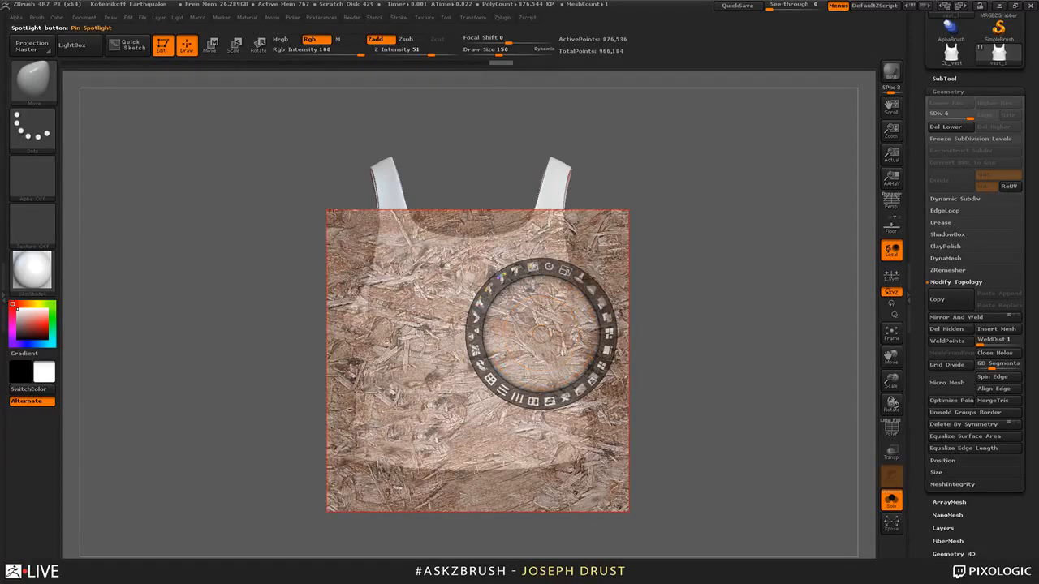
pyautogui.press('z')
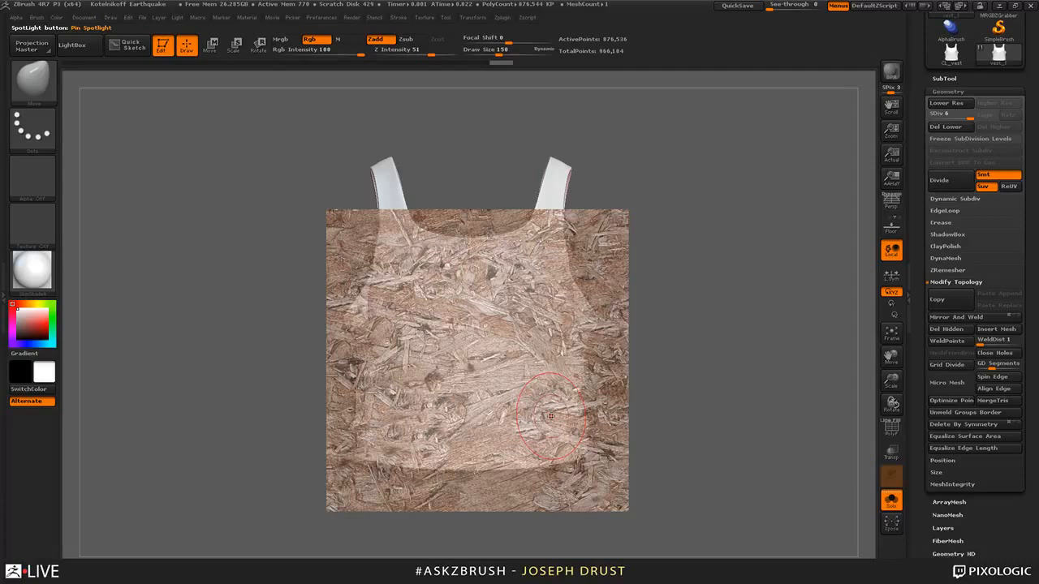
# - Select the Standard brush, enable Rgb, disable Zadd, and reduce the draw size to 126
pyautogui.press('b')
pyautogui.press('s')
pyautogui.press('t')
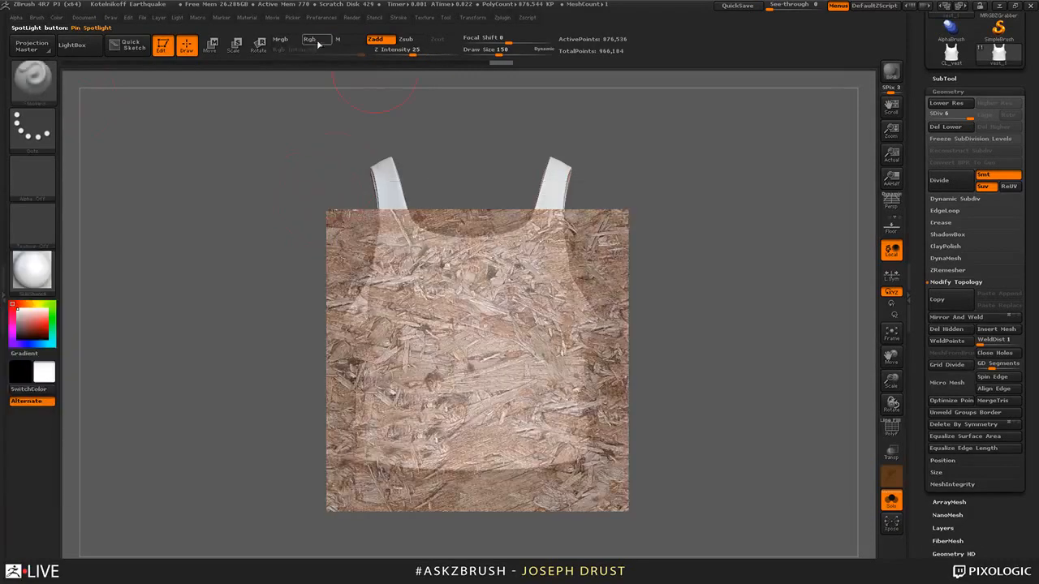
pyautogui.click(316, 39)
pyautogui.click(376, 39)
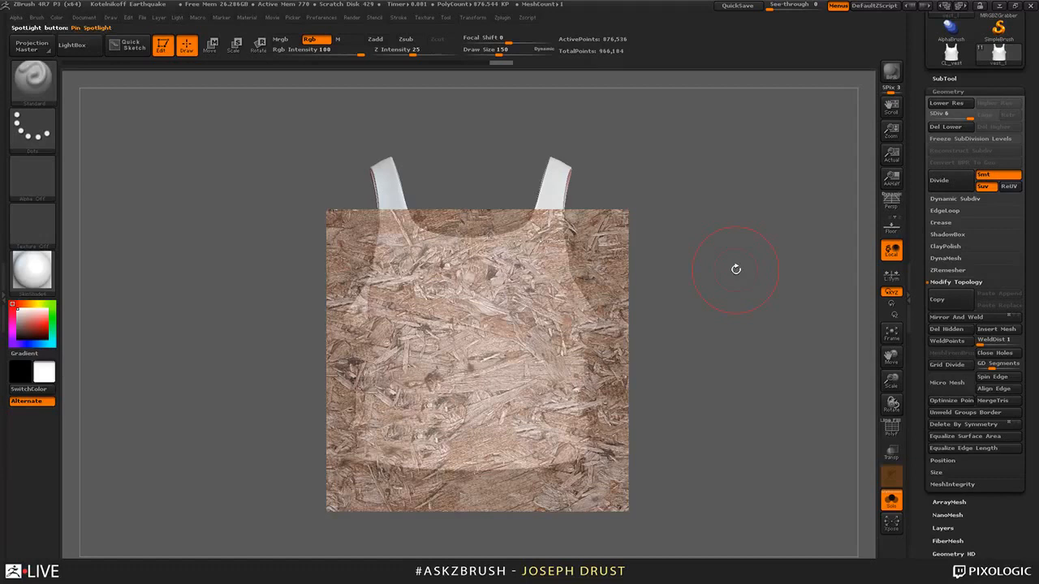
pyautogui.press('[')
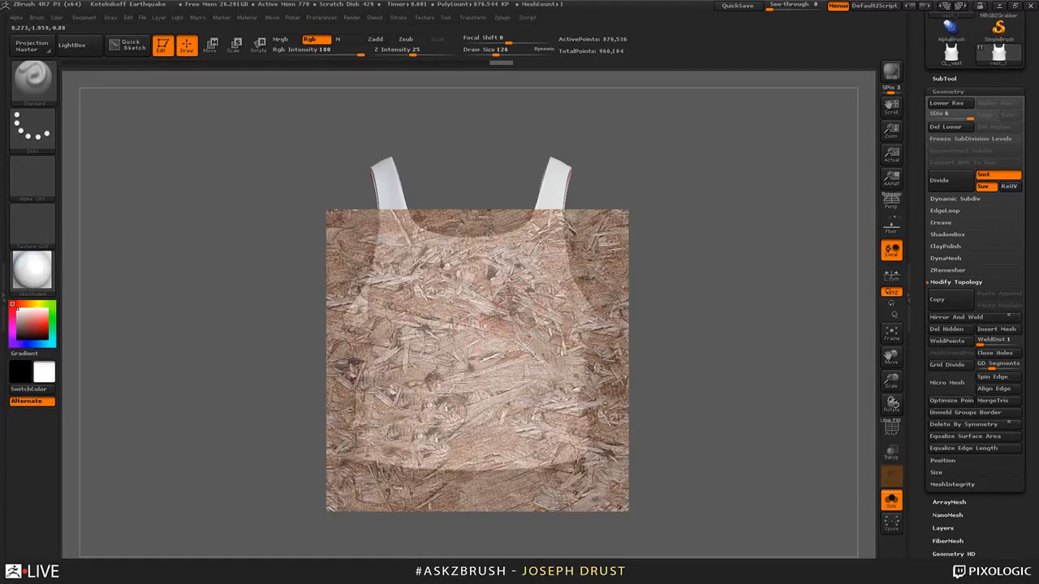
# - Paint the wood-chip texture onto the middle of the vest's front and hide the Spotlight image to check it
pyautogui.moveTo(484, 326)
pyautogui.mouseDown()
pyautogui.moveTo(452, 403)
pyautogui.moveTo(485, 367)
pyautogui.moveTo(489, 409)
pyautogui.moveTo(527, 362)
pyautogui.mouseUp()
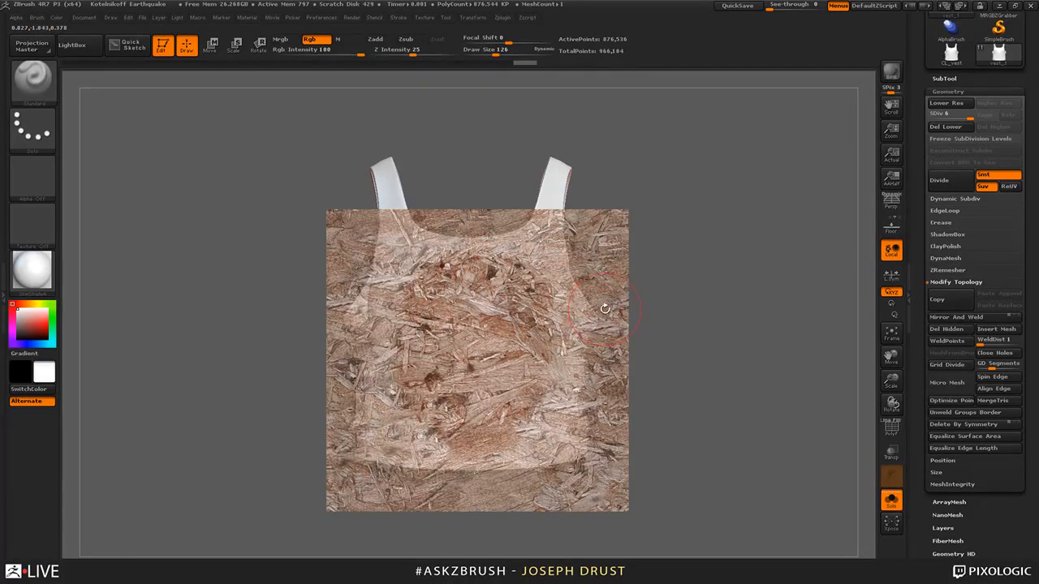
pyautogui.hotkey('shift', 'z')
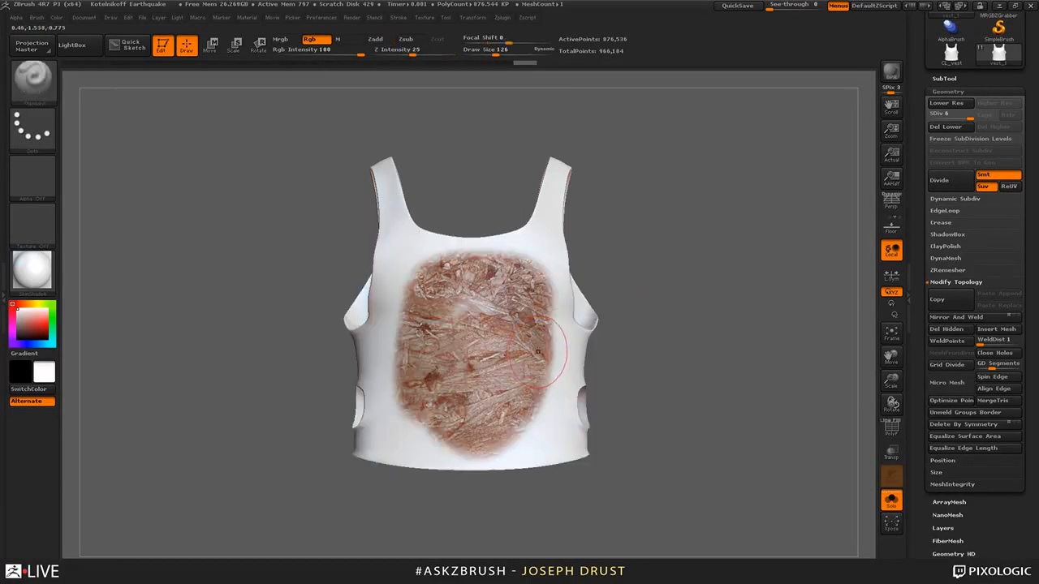
pyautogui.moveTo(730, 248)
pyautogui.mouseDown()
pyautogui.moveTo(713, 258)
pyautogui.moveTo(732, 256)
pyautogui.mouseUp()
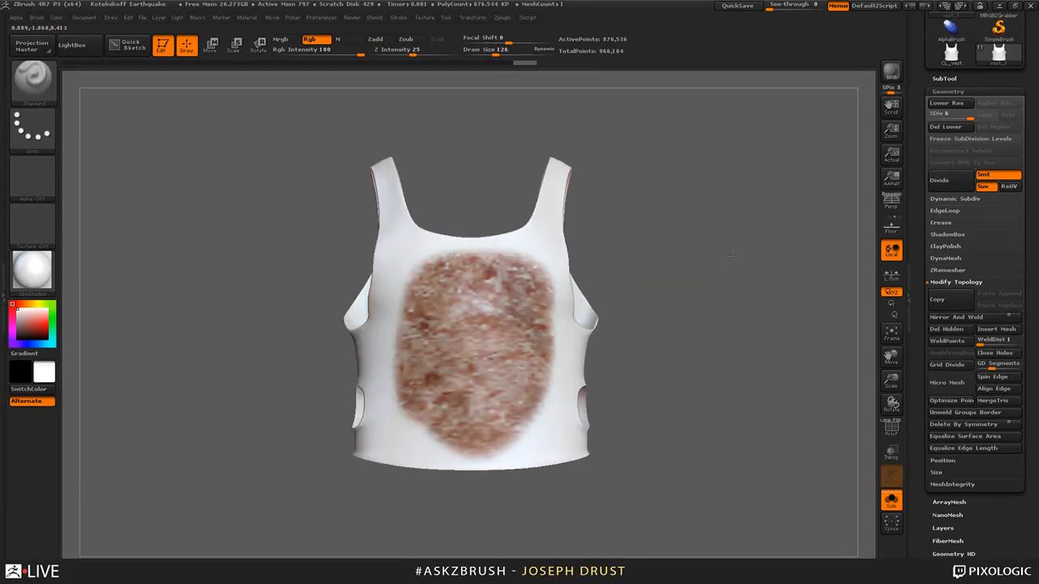
# - Extend the painted texture up to the neckline and strap bases and across one side of the vest's front
pyautogui.hotkey('shift', 'z')
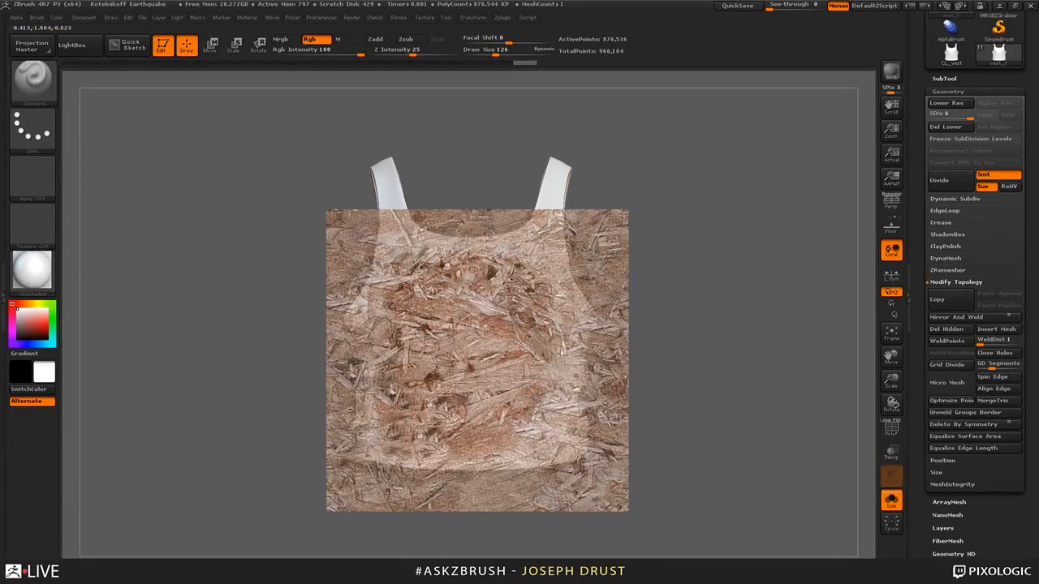
pyautogui.moveTo(453, 312)
pyautogui.mouseDown()
pyautogui.moveTo(446, 268)
pyautogui.moveTo(538, 247)
pyautogui.moveTo(393, 243)
pyautogui.mouseUp()
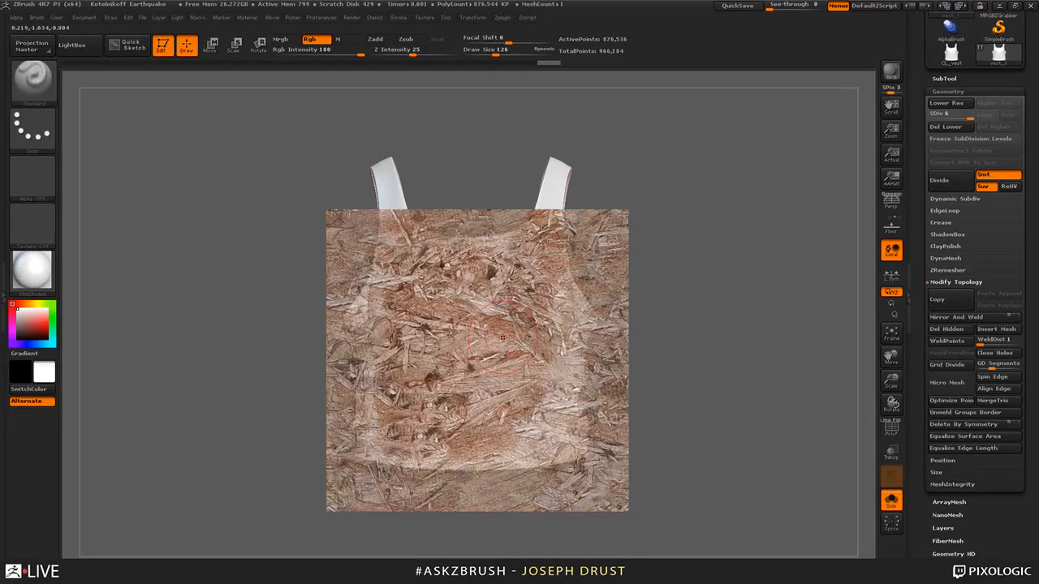
pyautogui.hotkey('shift', 'z')
pyautogui.hotkey('shift', 'z')
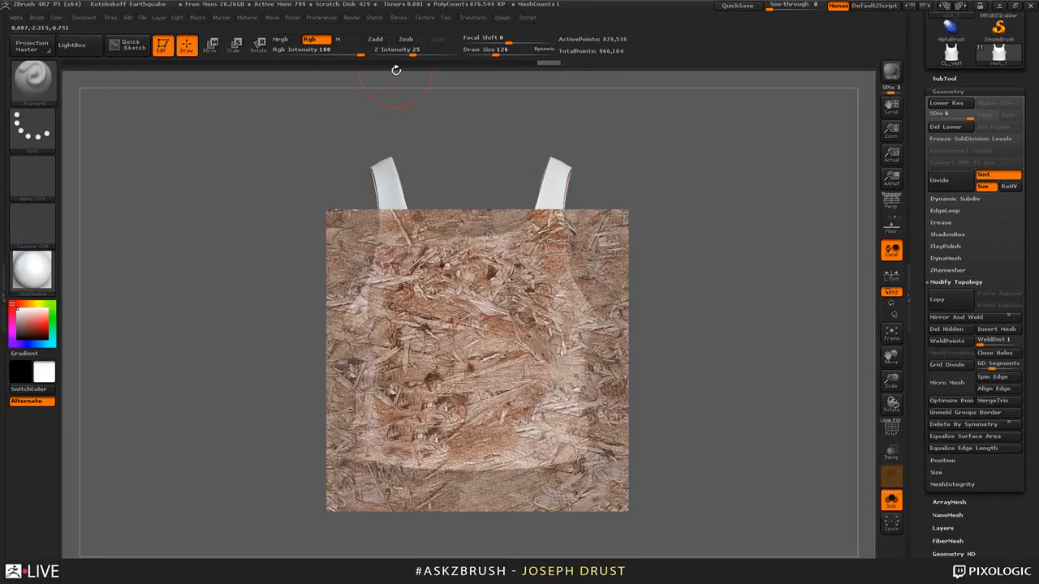
pyautogui.hotkey('shift', 'z')
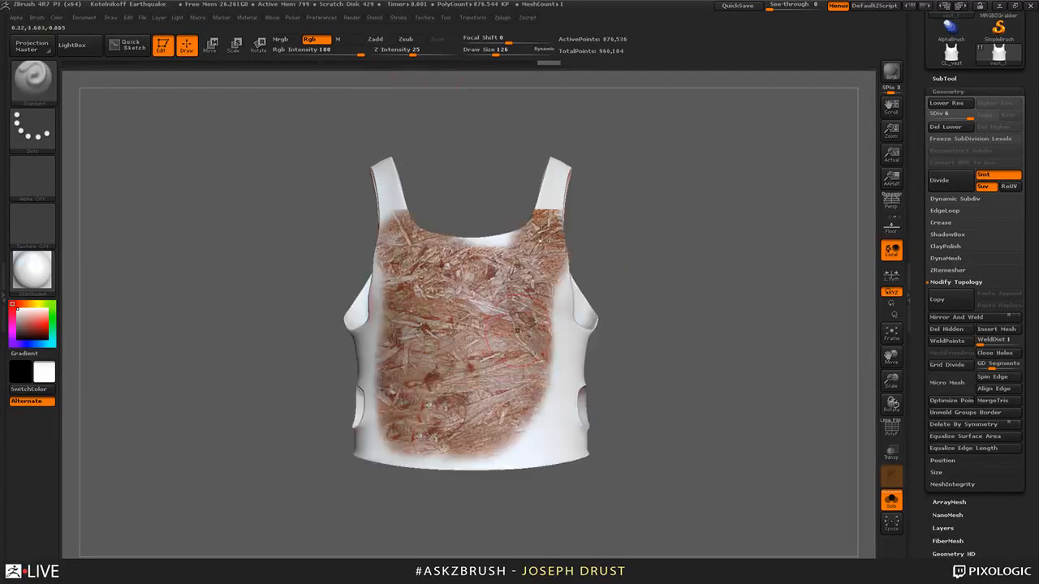
# - Rotate the vest to other angles under the Spotlight image and paint the texture onto its side and armhole area
pyautogui.hotkey('shift', 'z')
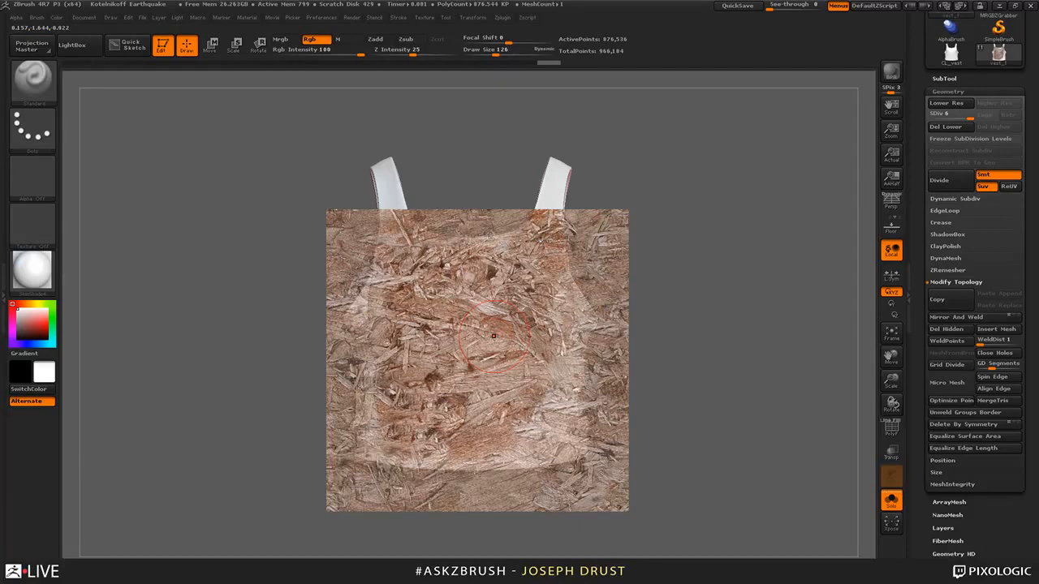
pyautogui.moveTo(715, 238)
pyautogui.keyDown('alt'); pyautogui.mouseDown()
pyautogui.moveTo(692, 281)
pyautogui.moveTo(700, 237)
pyautogui.moveTo(679, 214)
pyautogui.mouseUp(); pyautogui.keyUp('alt')
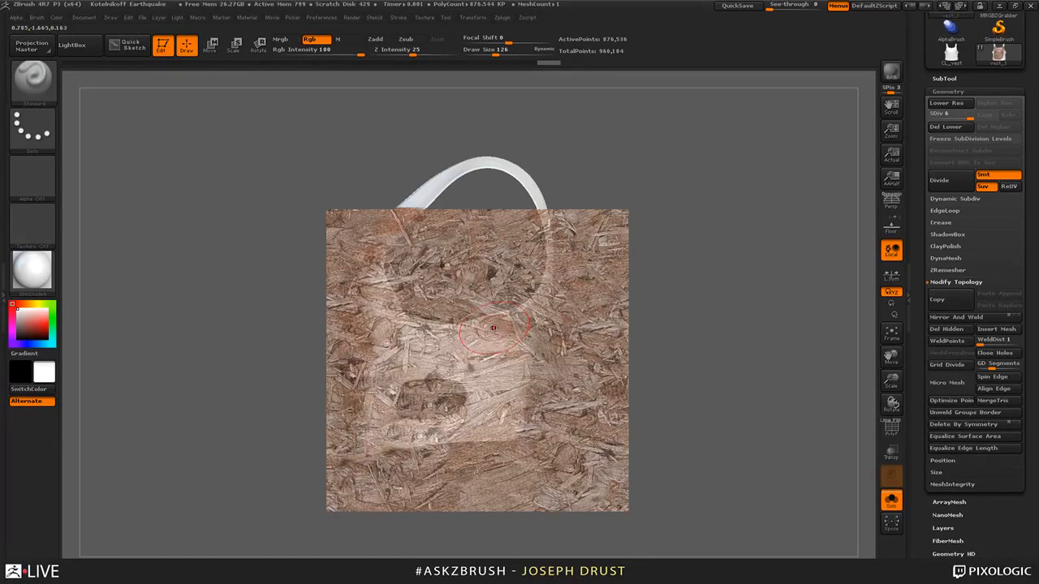
pyautogui.moveTo(669, 272); pyautogui.dragTo(633, 284)
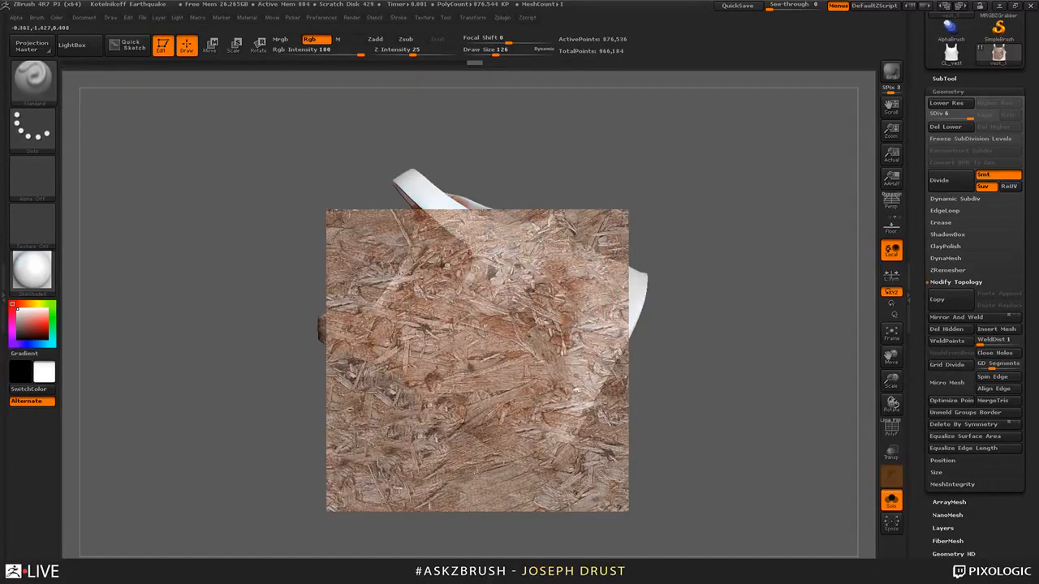
pyautogui.moveTo(531, 281); pyautogui.dragTo(497, 268)
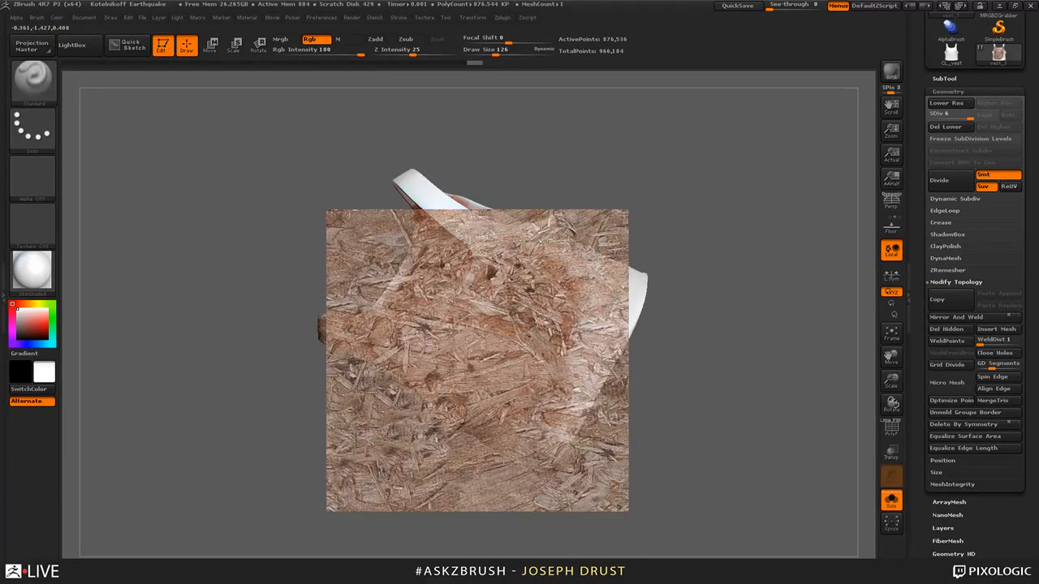
pyautogui.hotkey('shift', 'z')
pyautogui.moveTo(690, 280)
pyautogui.mouseDown()
pyautogui.moveTo(753, 297)
pyautogui.moveTo(649, 280)
pyautogui.moveTo(736, 322)
pyautogui.moveTo(714, 287)
pyautogui.mouseUp()
pyautogui.hotkey('shift', 'z')
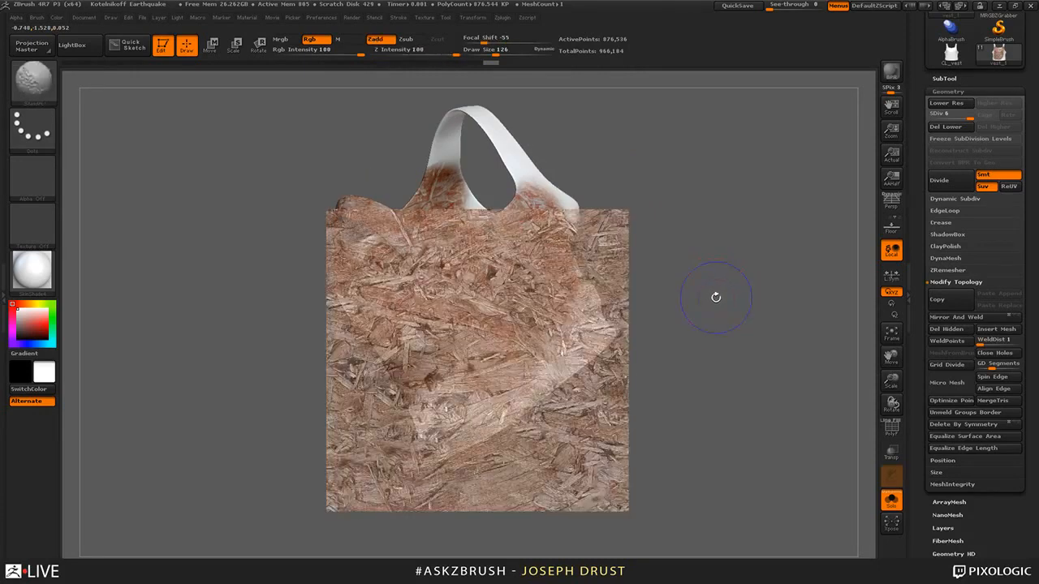
pyautogui.hotkey('shift', 'z')
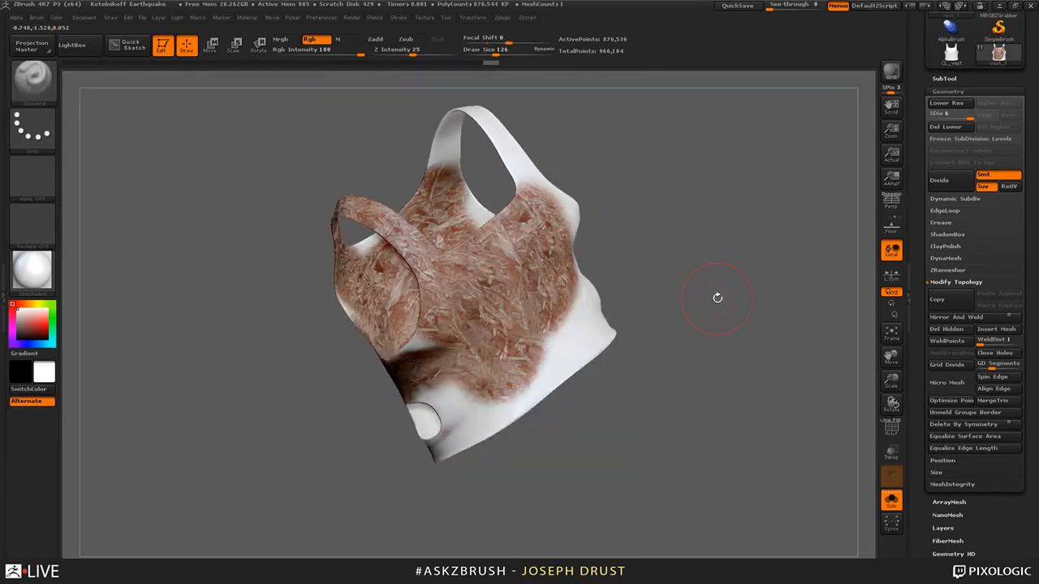
# - Bring the Spotlight image and its dial back, and move the image off the model to sit beside the vest
pyautogui.hotkey('shift', 'z')
pyautogui.moveTo(566, 267); pyautogui.dragTo(537, 274)
pyautogui.moveTo(549, 324); pyautogui.dragTo(253, 208)
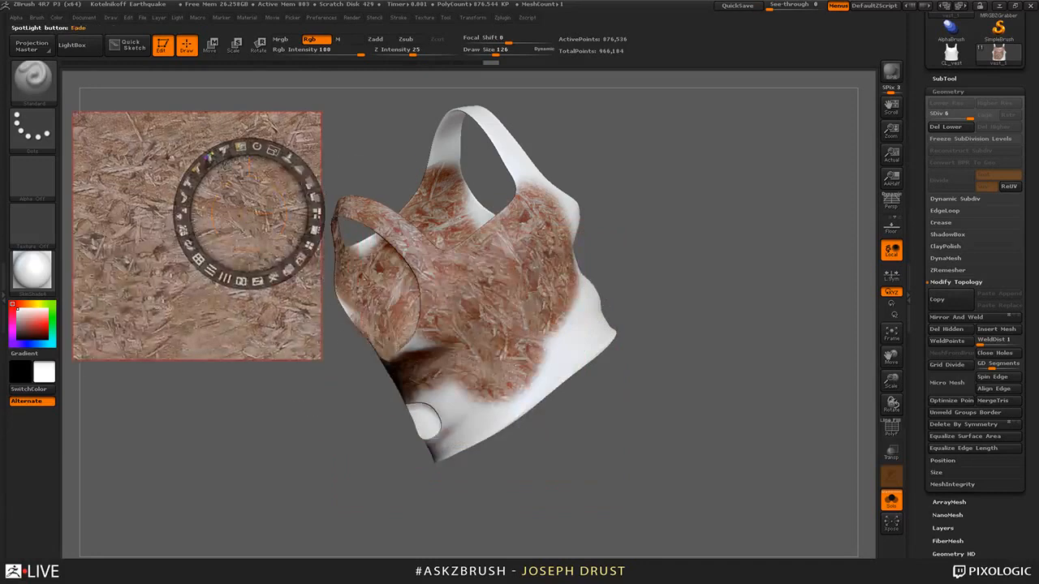
# - Shrink the wood-chip Spotlight image, move it farther up beside the vest, and hide the Spotlight dial
pyautogui.moveTo(273, 150); pyautogui.dragTo(242, 146)
pyautogui.moveTo(244, 193); pyautogui.dragTo(211, 153)
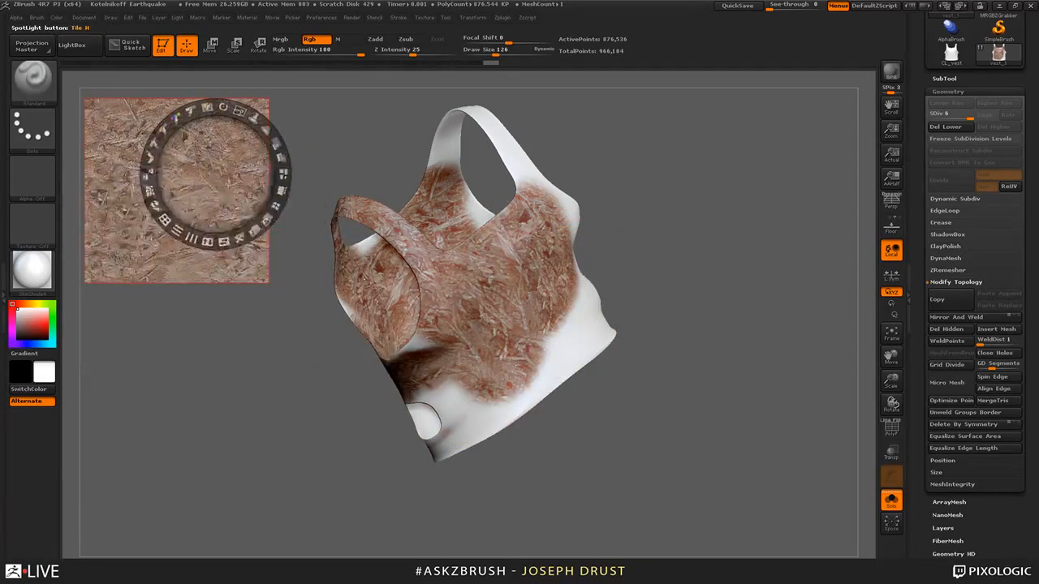
pyautogui.press('z')
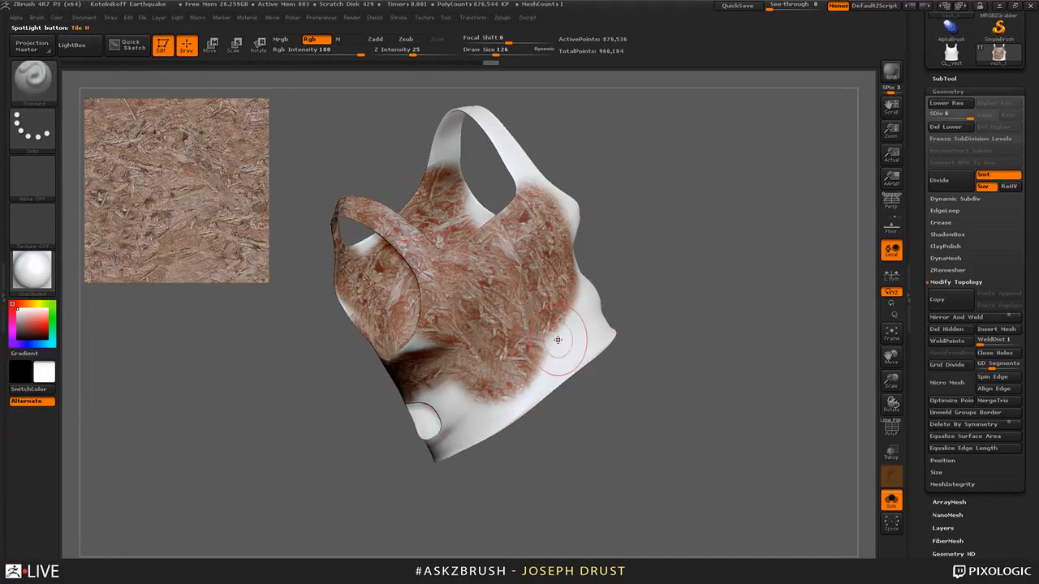
# - Switch to the ClayBuildup brush, set its draw size to 62, and rotate the vest to show its front and side
pyautogui.moveTo(629, 219); pyautogui.dragTo(718, 228)
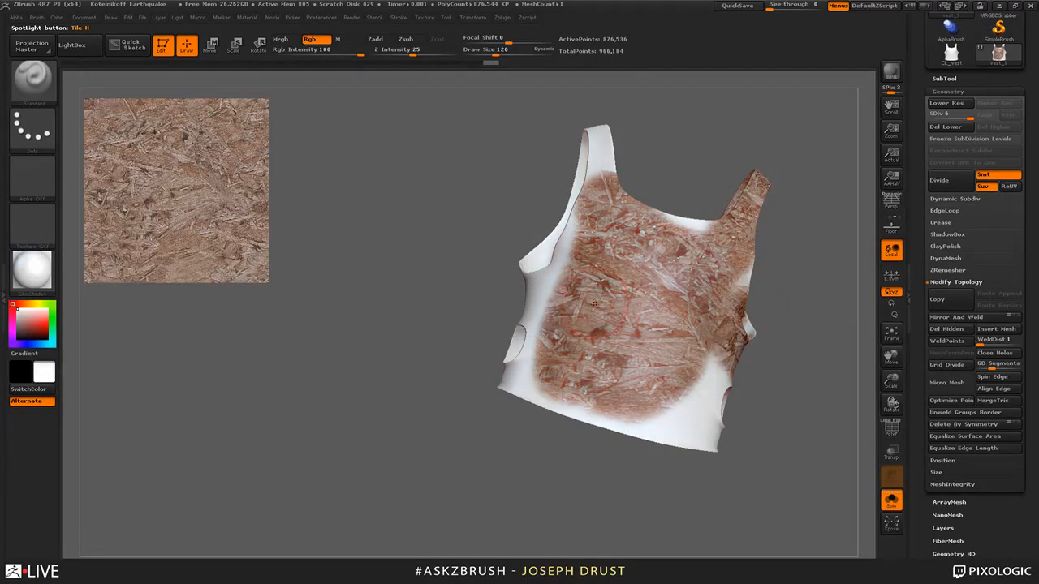
pyautogui.press('ctrl')
pyautogui.press('b')
pyautogui.press('c')
pyautogui.press('b')
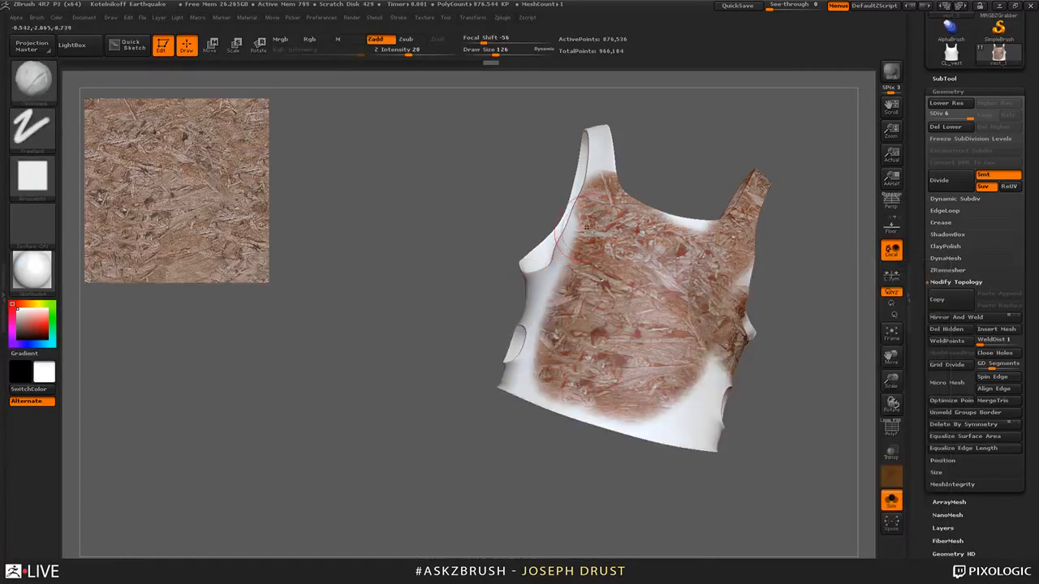
pyautogui.press('space')
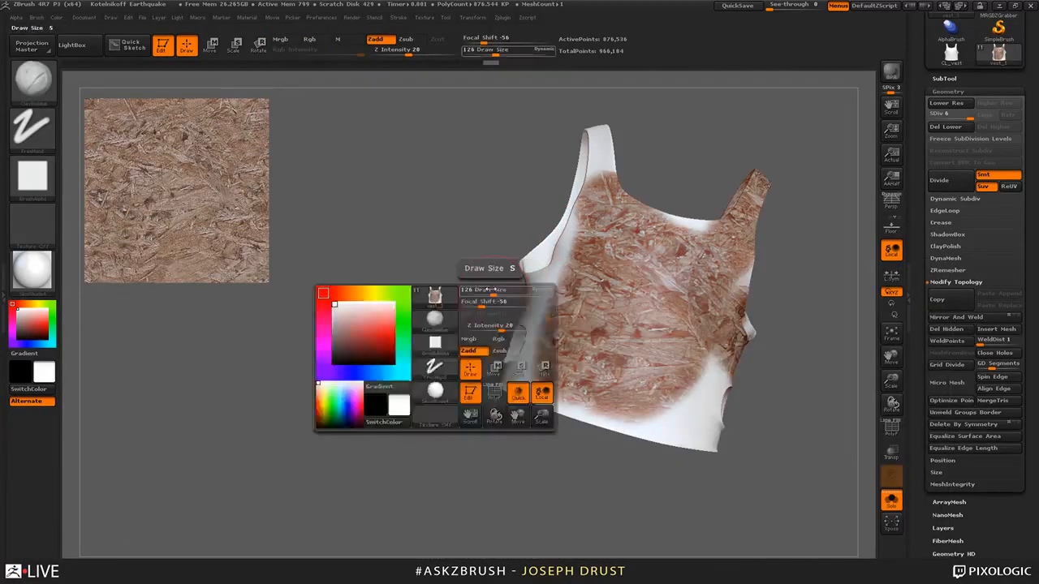
pyautogui.moveTo(490, 289); pyautogui.dragTo(485, 290)
pyautogui.moveTo(707, 140)
pyautogui.keyDown('alt'); pyautogui.mouseDown()
pyautogui.moveTo(593, 168)
pyautogui.moveTo(690, 172)
pyautogui.mouseUp(); pyautogui.keyUp('alt')
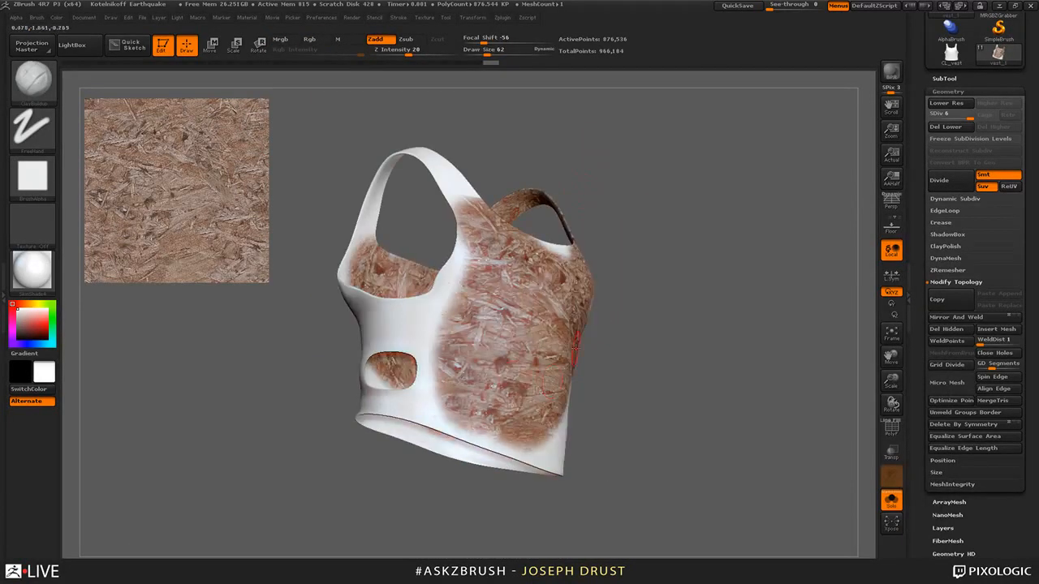
pyautogui.moveTo(676, 271); pyautogui.dragTo(605, 227)
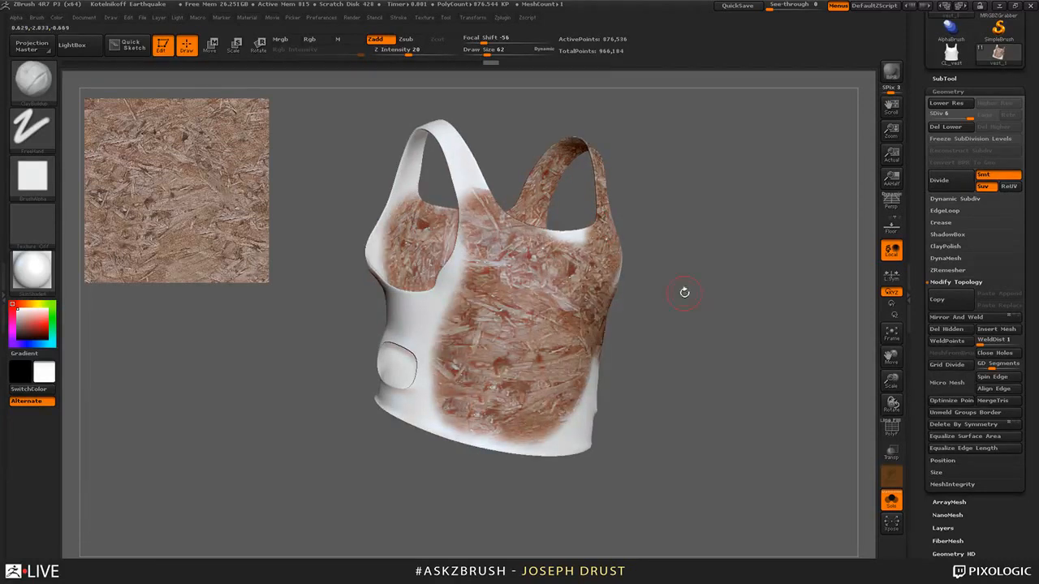
pyautogui.moveTo(684, 292)
pyautogui.mouseDown()
pyautogui.moveTo(211, 290)
pyautogui.moveTo(627, 290)
pyautogui.moveTo(494, 306)
pyautogui.moveTo(691, 295)
pyautogui.mouseUp()
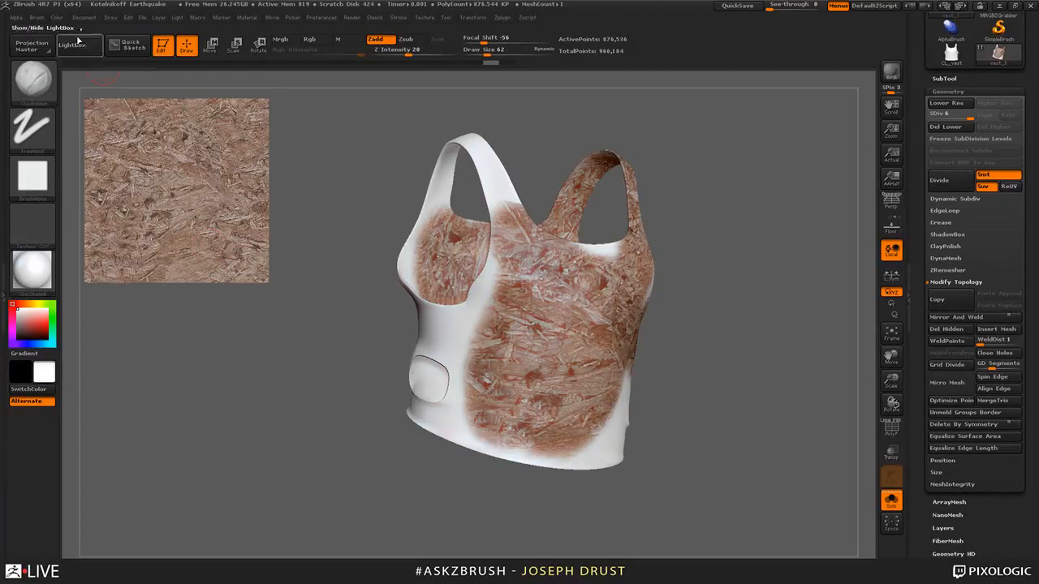
# - Turn Spotlight Projection off for the ClayBuildup brush, rotate the vest without it, and switch the projection back on
pyautogui.click(37, 17)
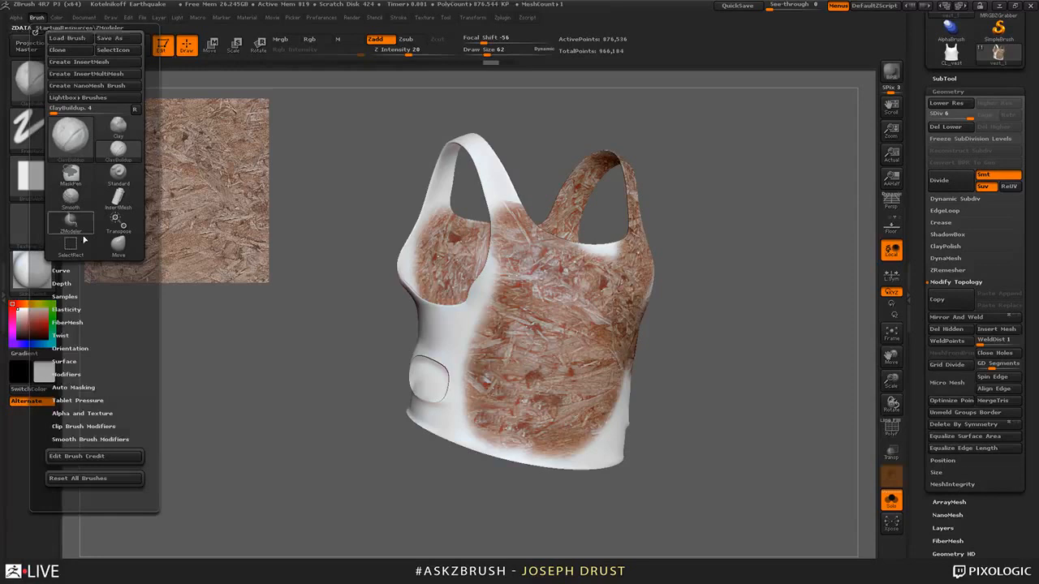
pyautogui.click(64, 296)
pyautogui.click(114, 404)
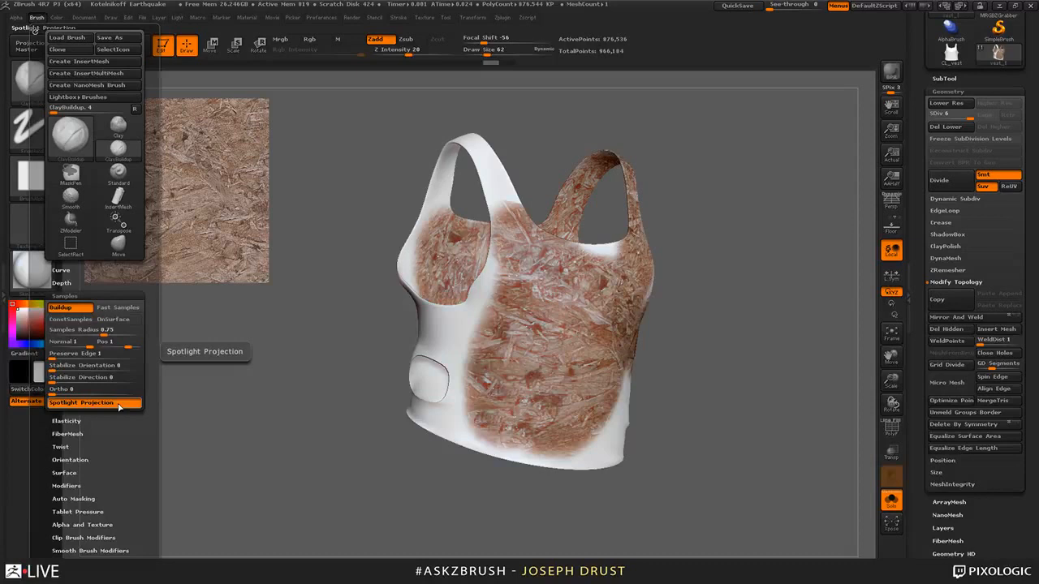
pyautogui.click(121, 403)
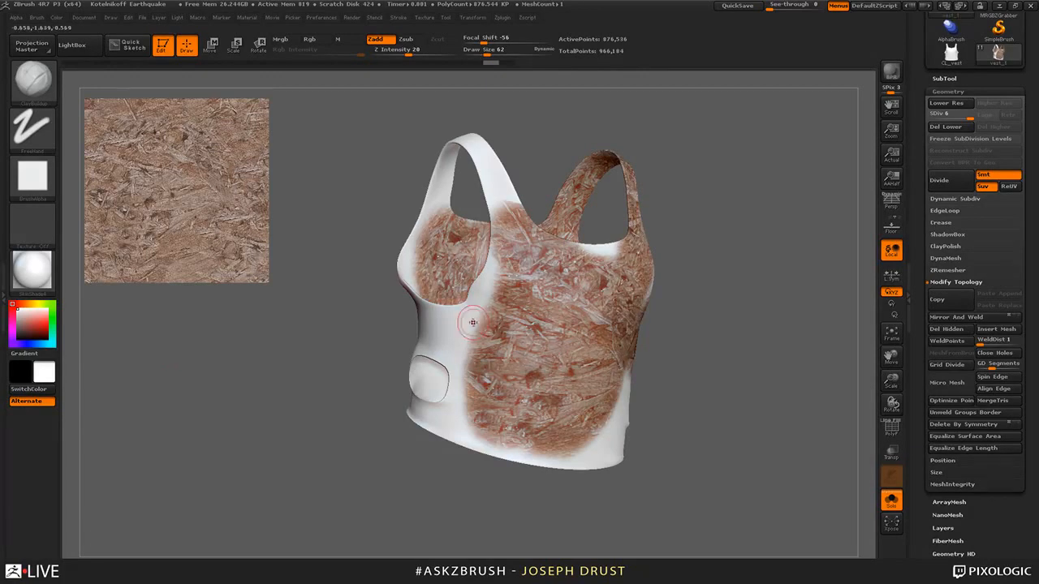
pyautogui.moveTo(760, 241); pyautogui.dragTo(705, 299)
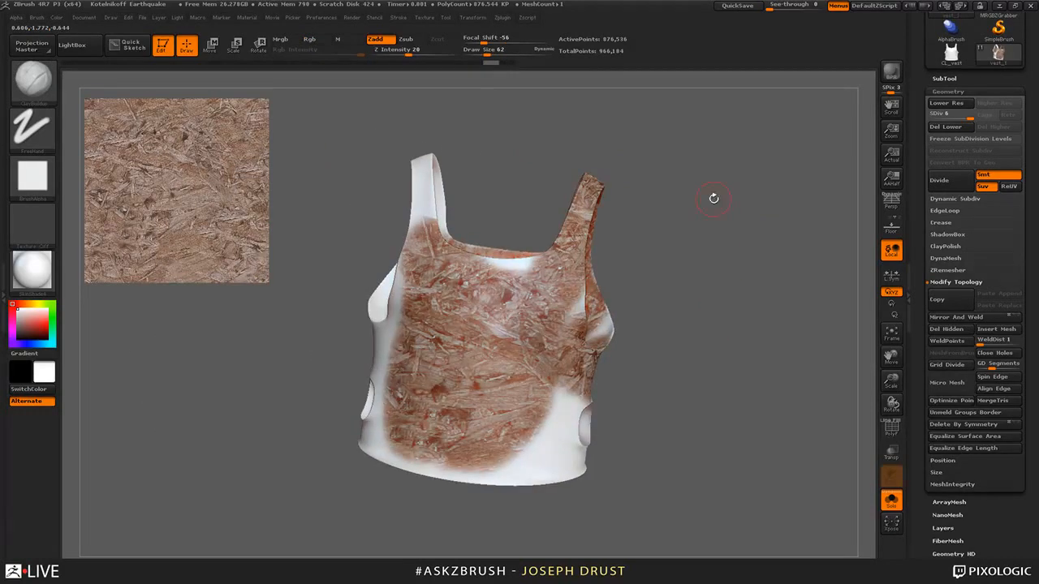
pyautogui.moveTo(744, 304); pyautogui.dragTo(708, 288)
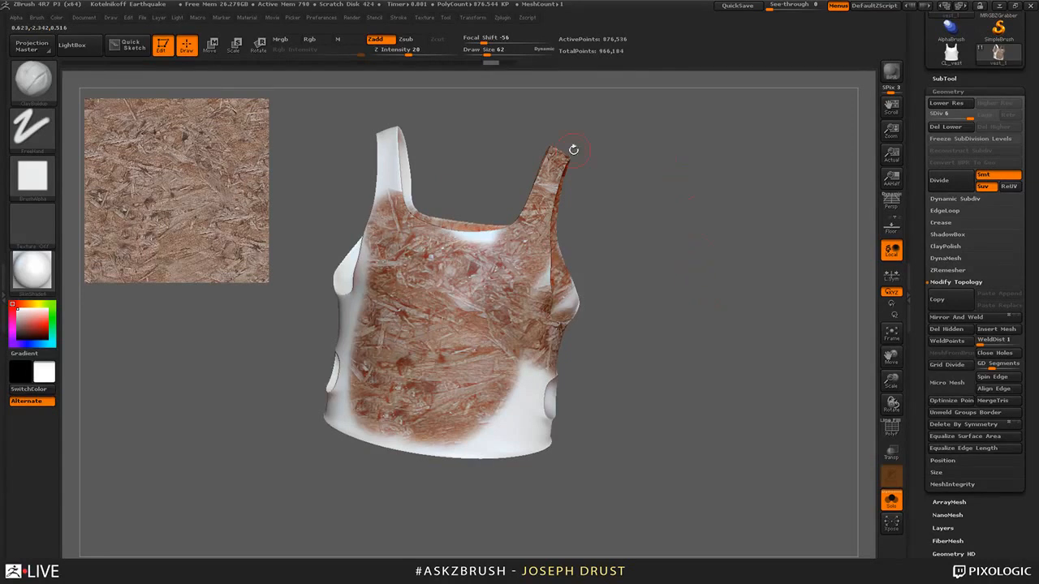
pyautogui.click(36, 18)
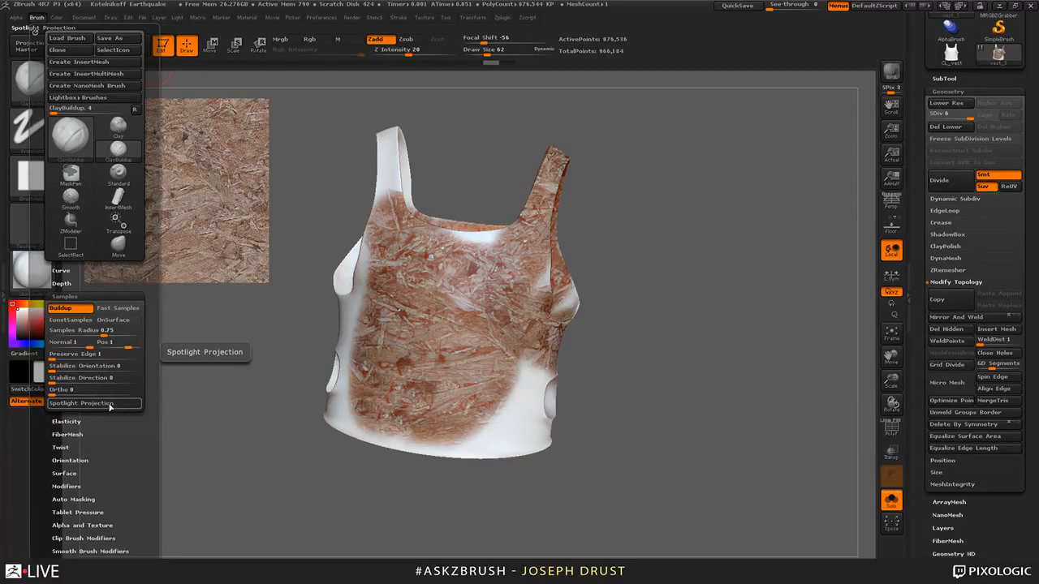
pyautogui.click(110, 404)
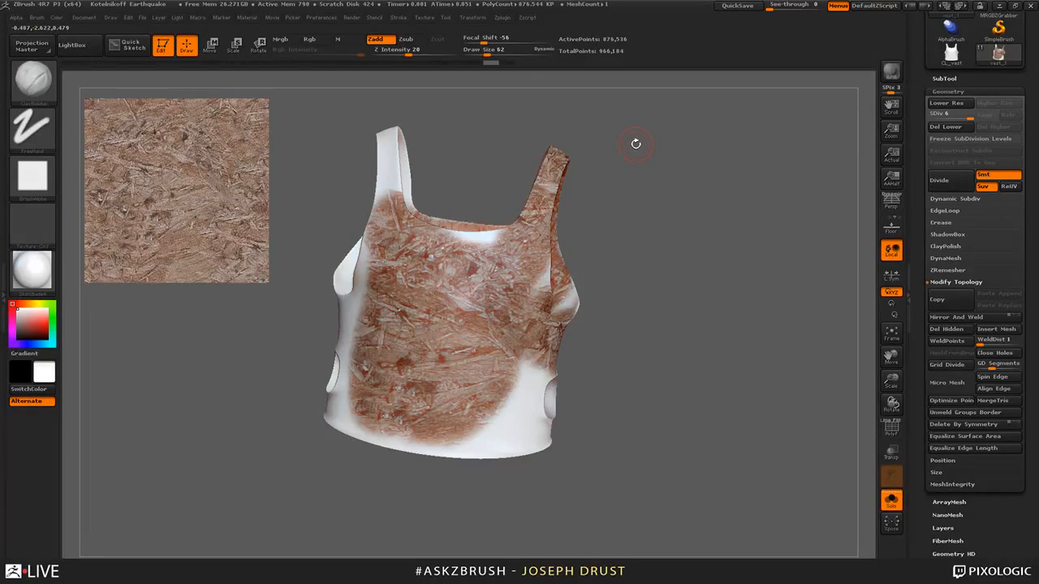
# - Add the Texture 40 colour gradient and the gallery panorama to Spotlight beside the wood-chip image, and hide the dial
pyautogui.click(444, 18)
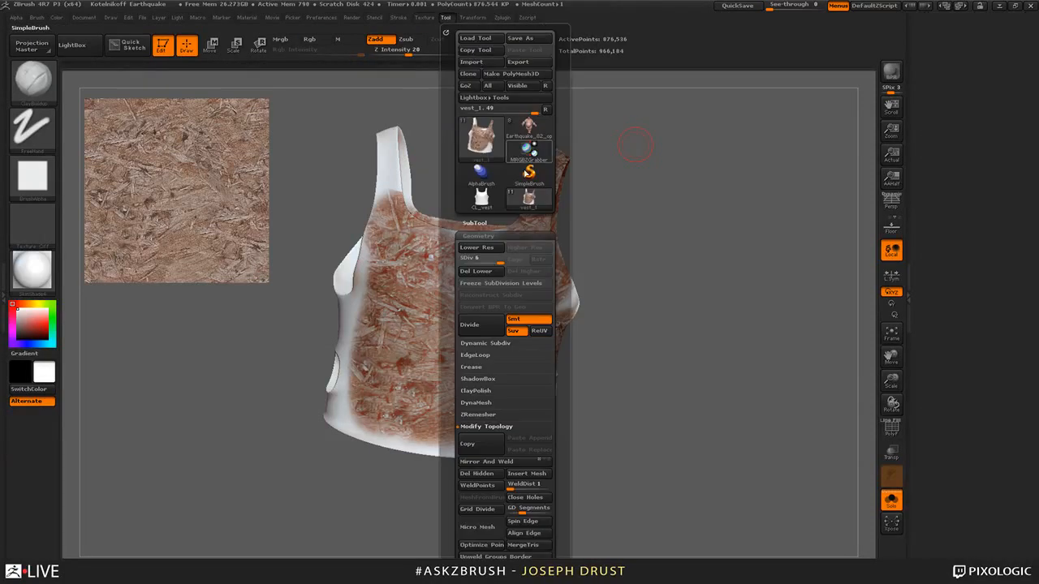
pyautogui.click(425, 17)
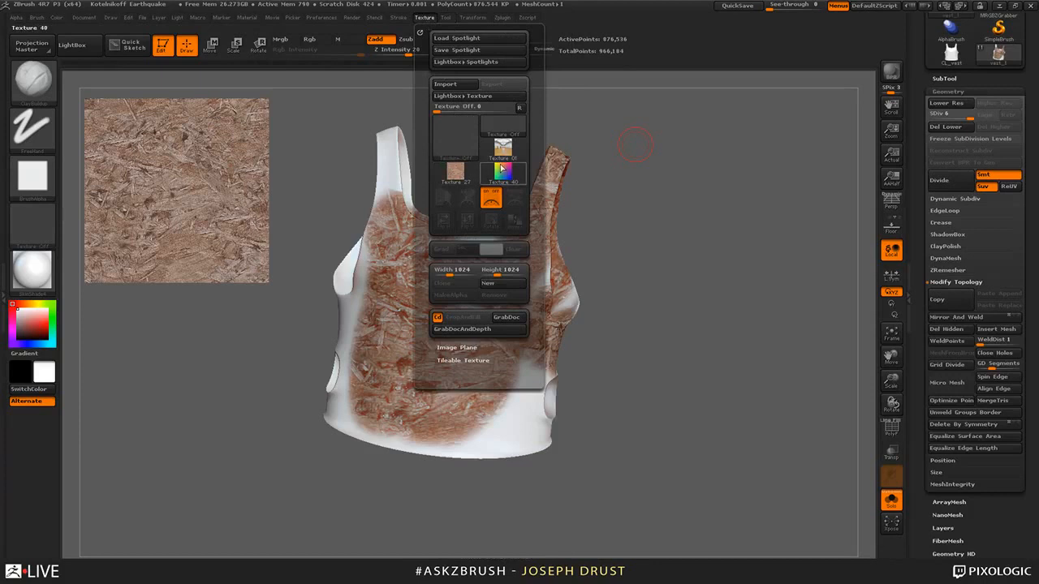
pyautogui.click(503, 174)
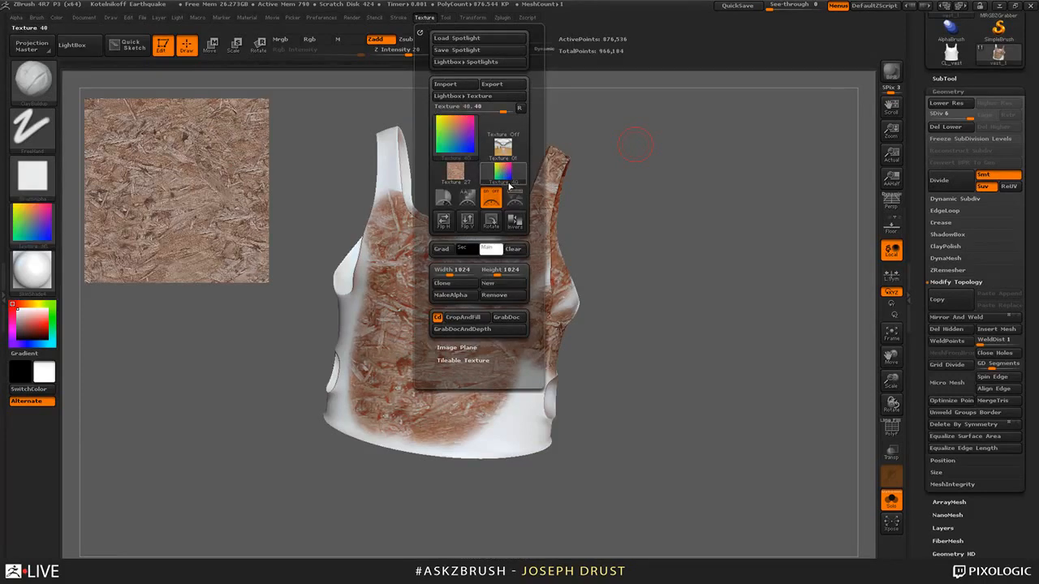
pyautogui.click(514, 195)
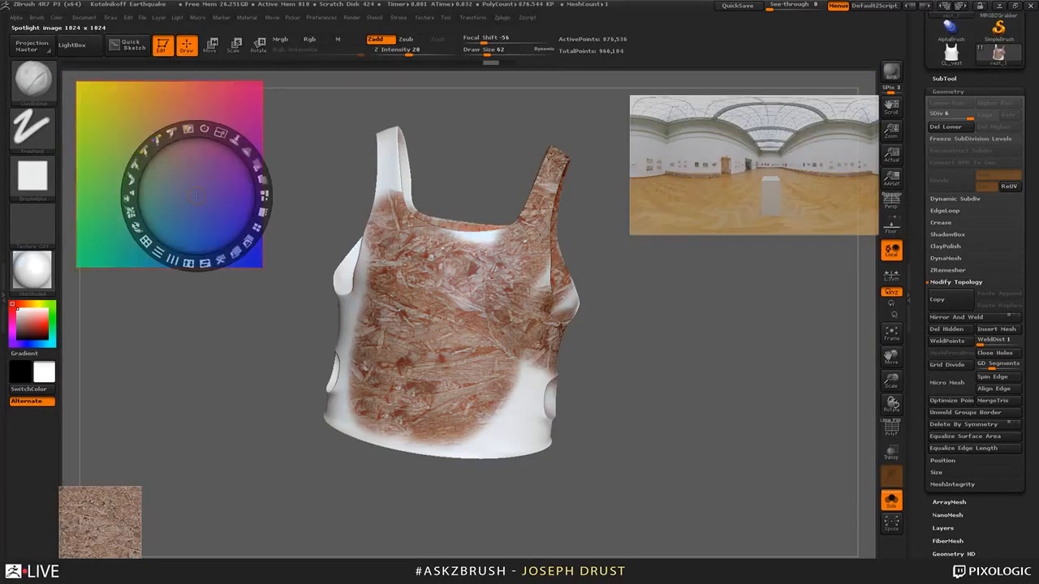
pyautogui.moveTo(196, 196); pyautogui.dragTo(198, 200)
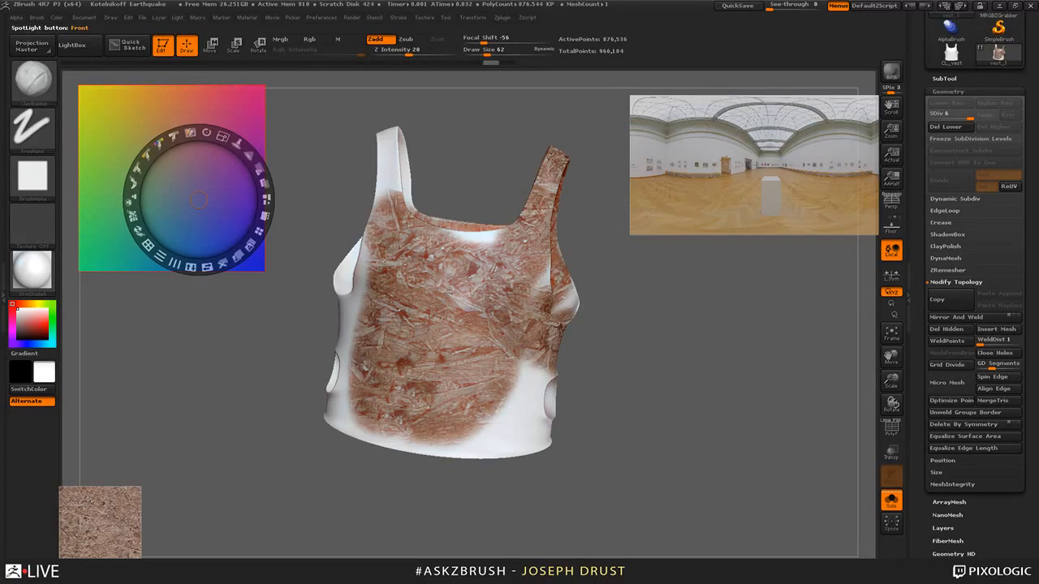
pyautogui.hotkey('shift', 'z')
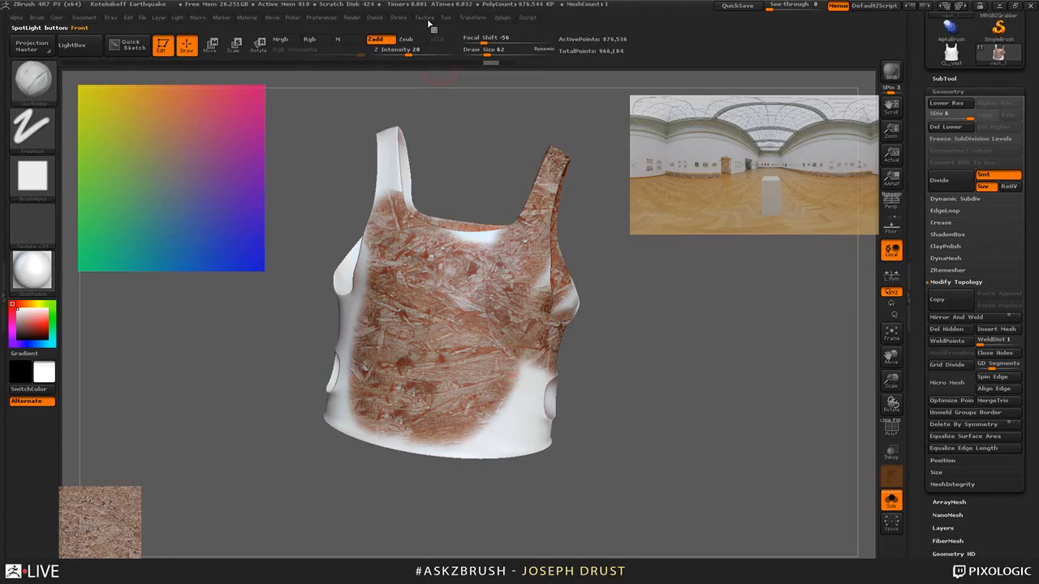
# - Save the current Spotlight arrangement of three images to a file
pyautogui.click(425, 18)
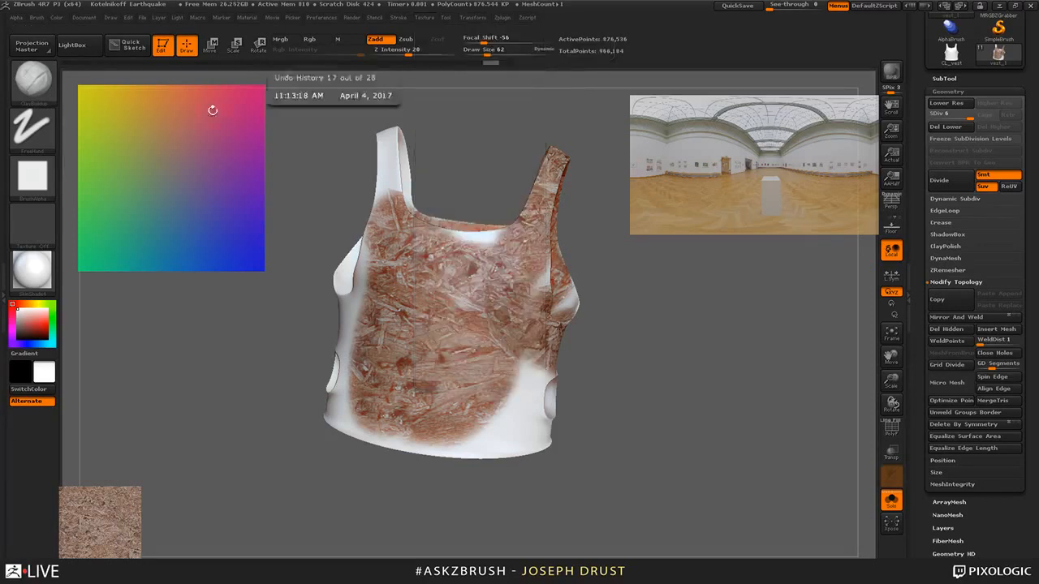
pyautogui.click(424, 18)
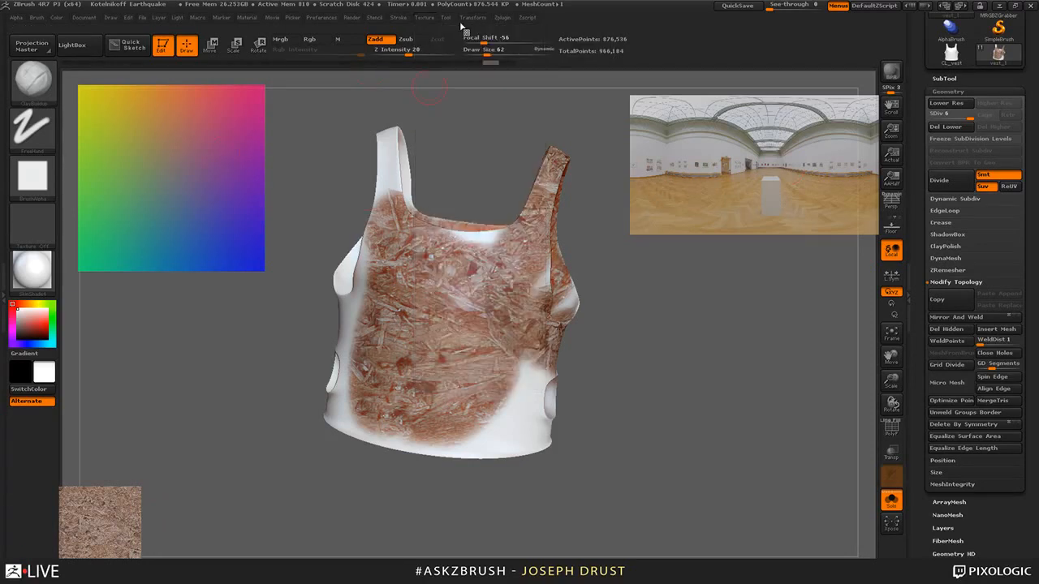
pyautogui.click(425, 19)
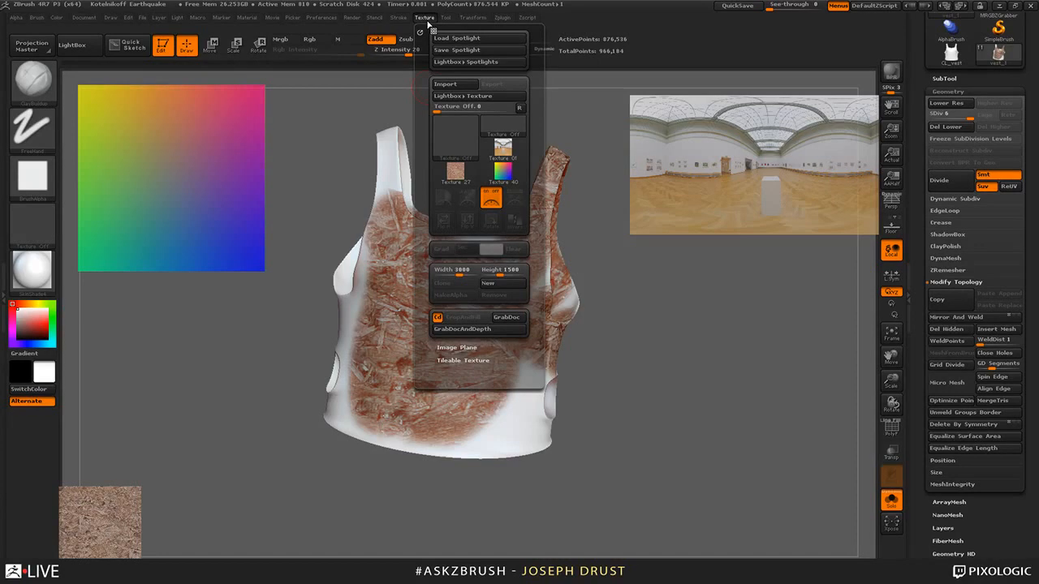
pyautogui.click(461, 52)
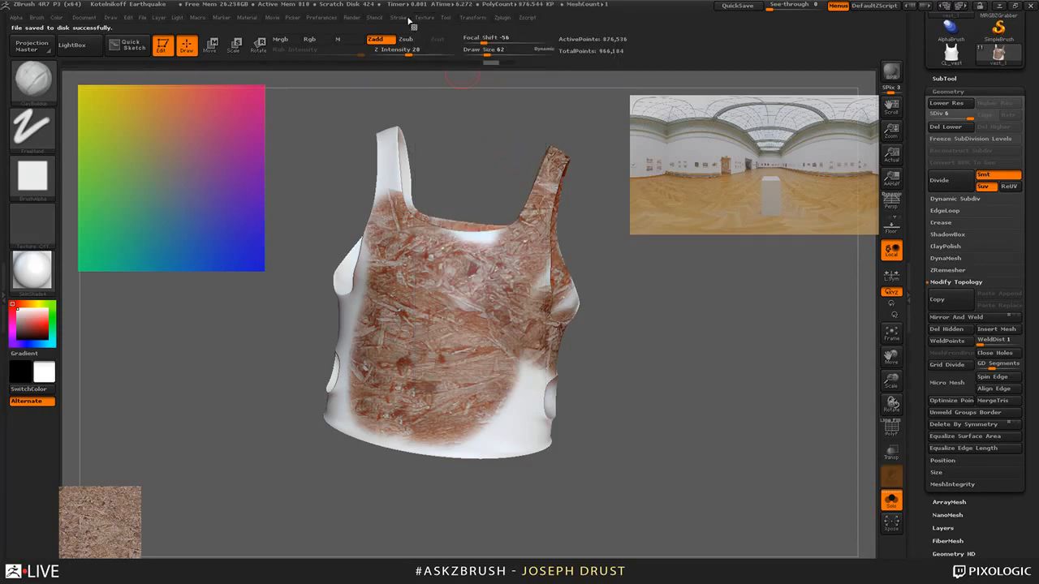
# - Hide the Spotlight images and load the full Earthquake character project from LightBox
pyautogui.hotkey('shift', 'z')
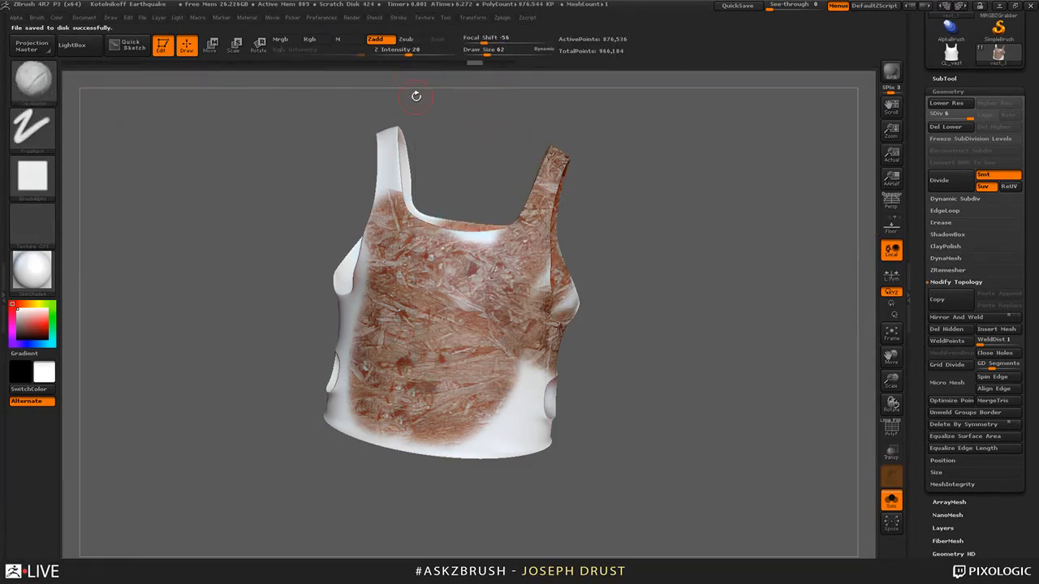
pyautogui.press(',')
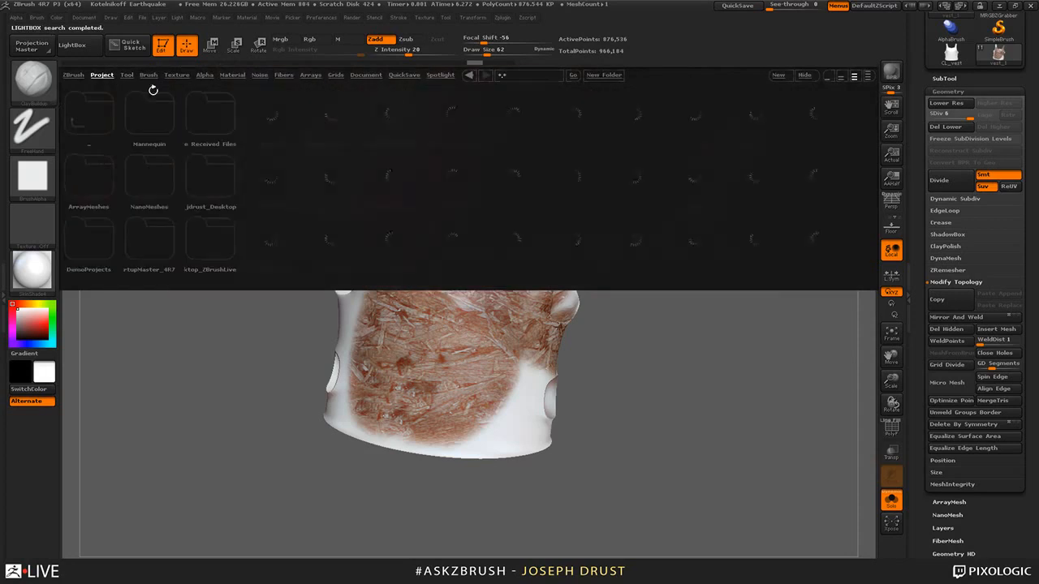
pyautogui.doubleClick(577, 180)
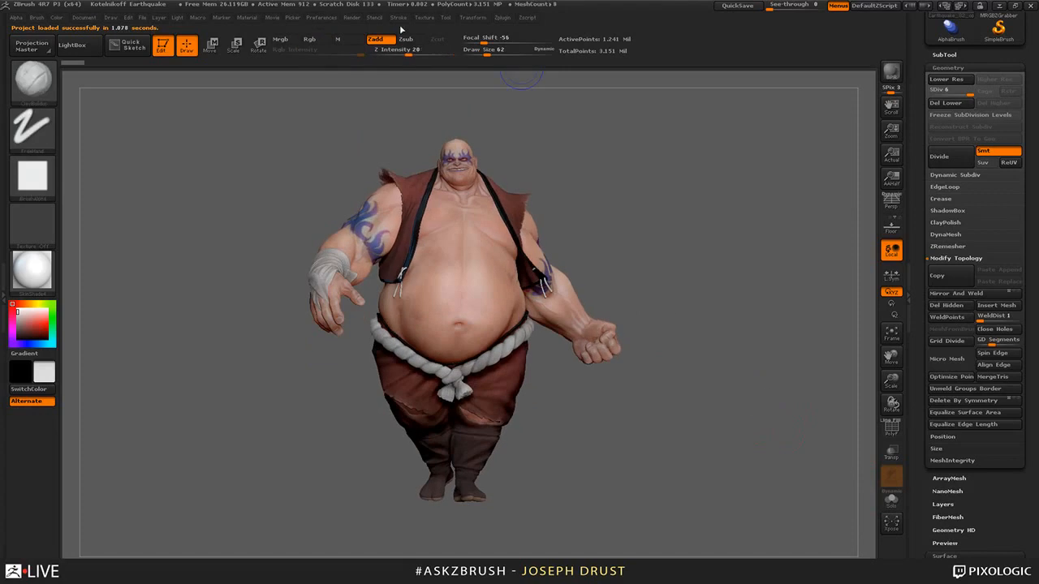
# - Load the saved Spotlight file into the character project and shift the view of the character
pyautogui.click(425, 18)
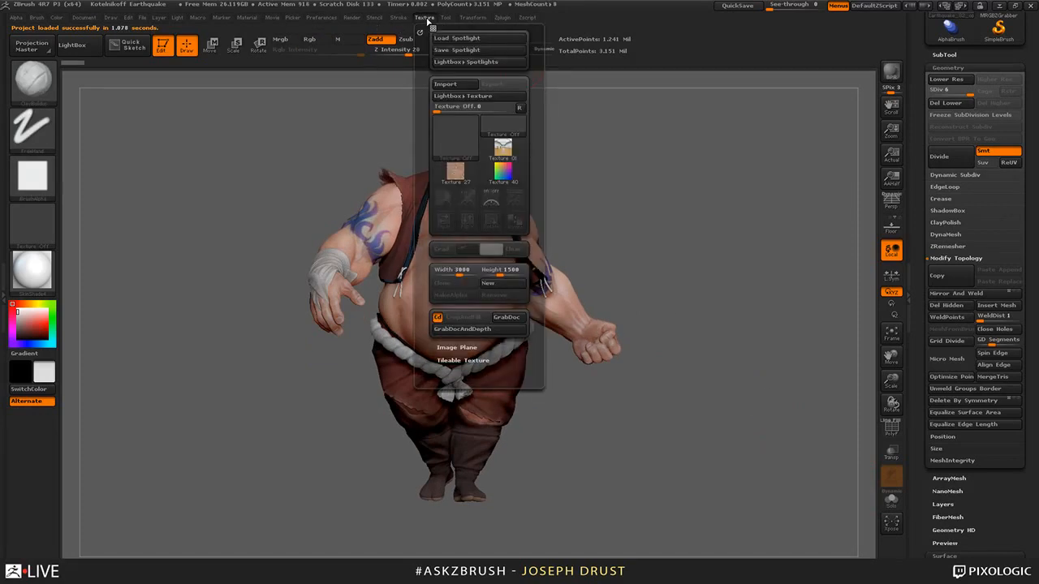
pyautogui.click(456, 38)
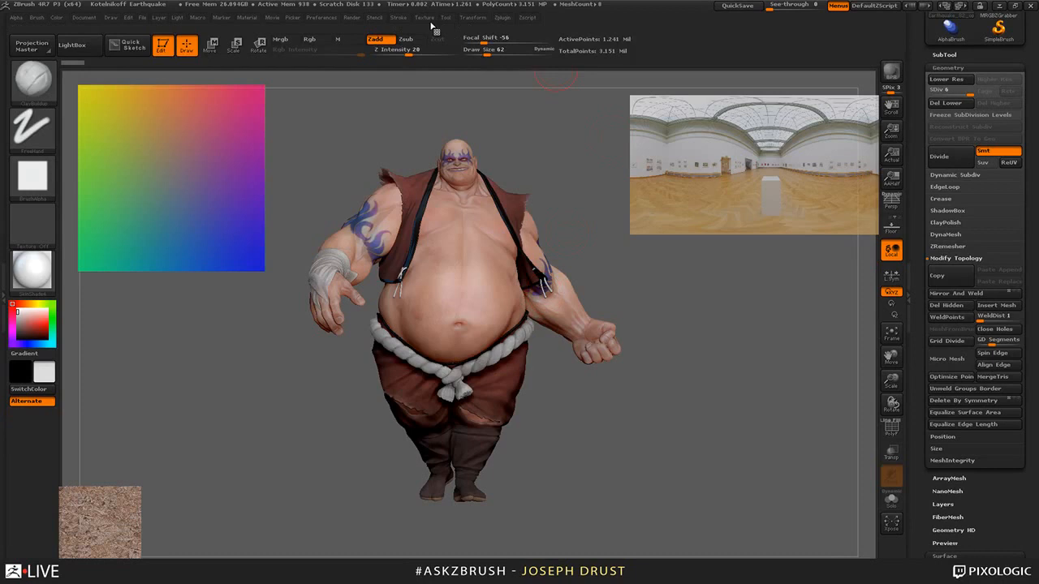
pyautogui.click(425, 17)
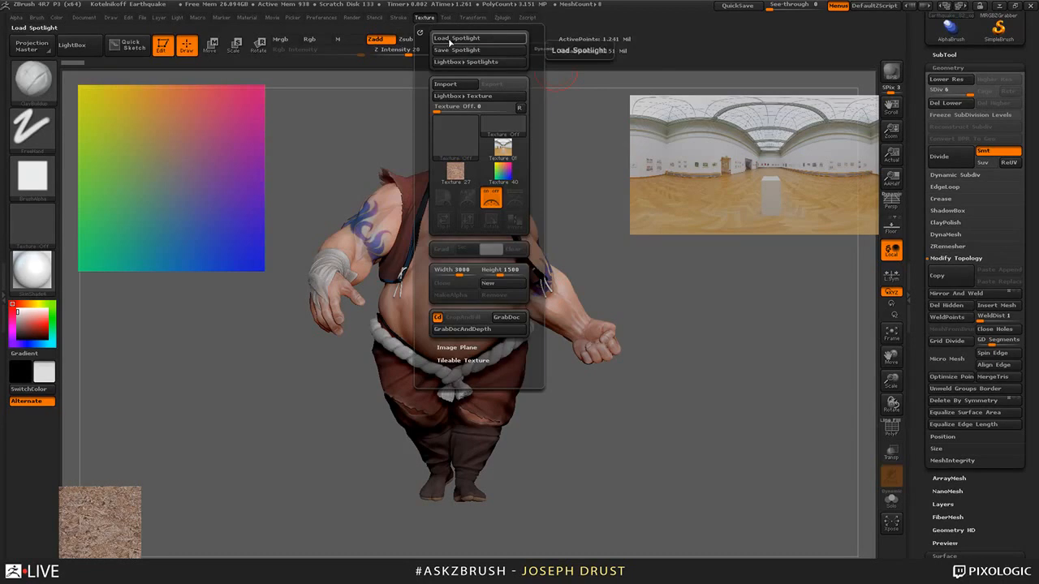
pyautogui.moveTo(688, 402); pyautogui.dragTo(665, 401)
pyautogui.keyDown('alt'); pyautogui.moveTo(666, 401); pyautogui.dragTo(724, 416); pyautogui.keyUp('alt')
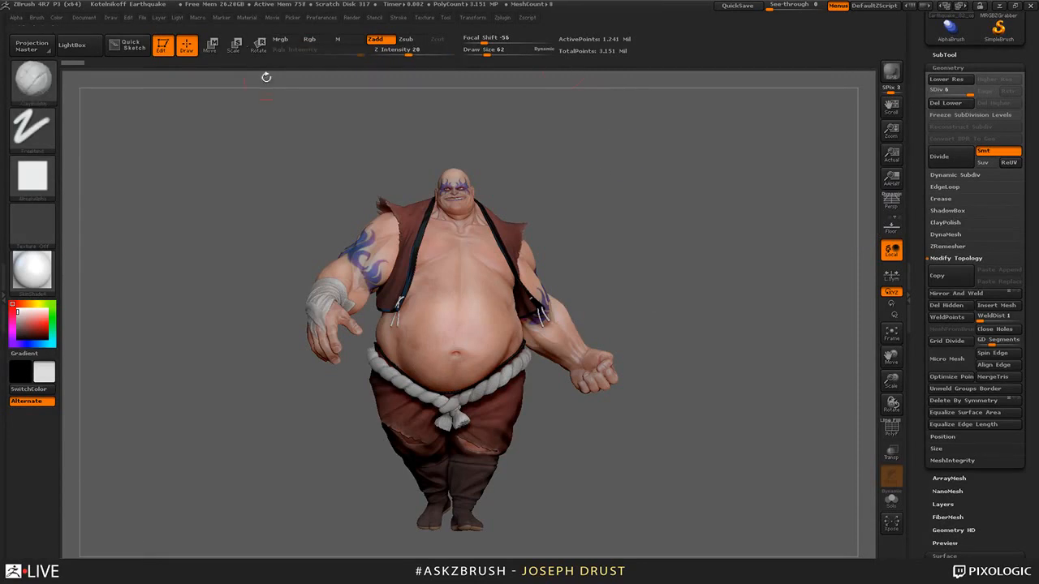
# - Select Alpha 58 for the brush and replace it with the star-shaped Alpha 10
pyautogui.click(18, 17)
pyautogui.click(93, 137)
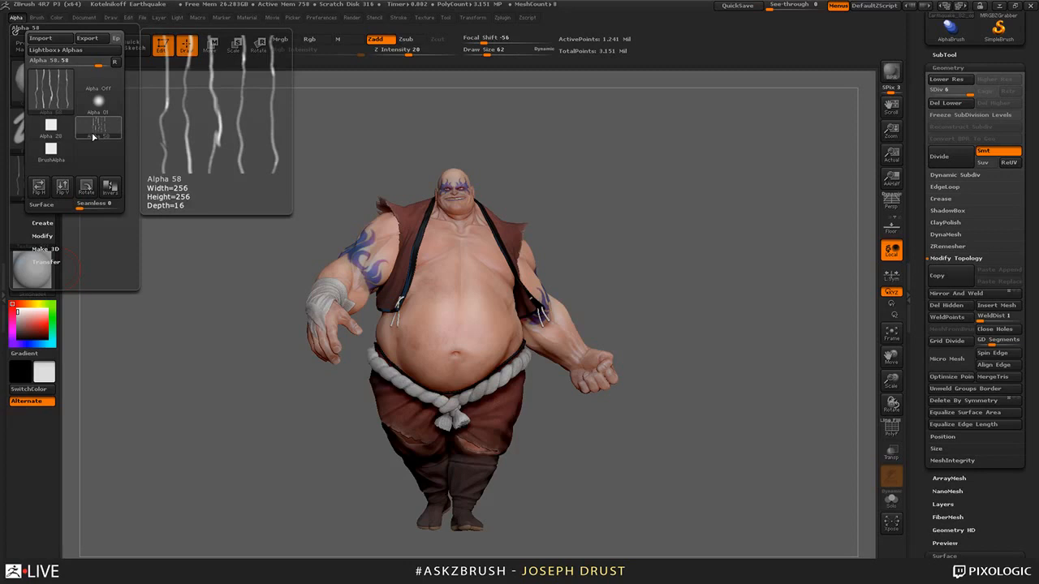
pyautogui.click(54, 95)
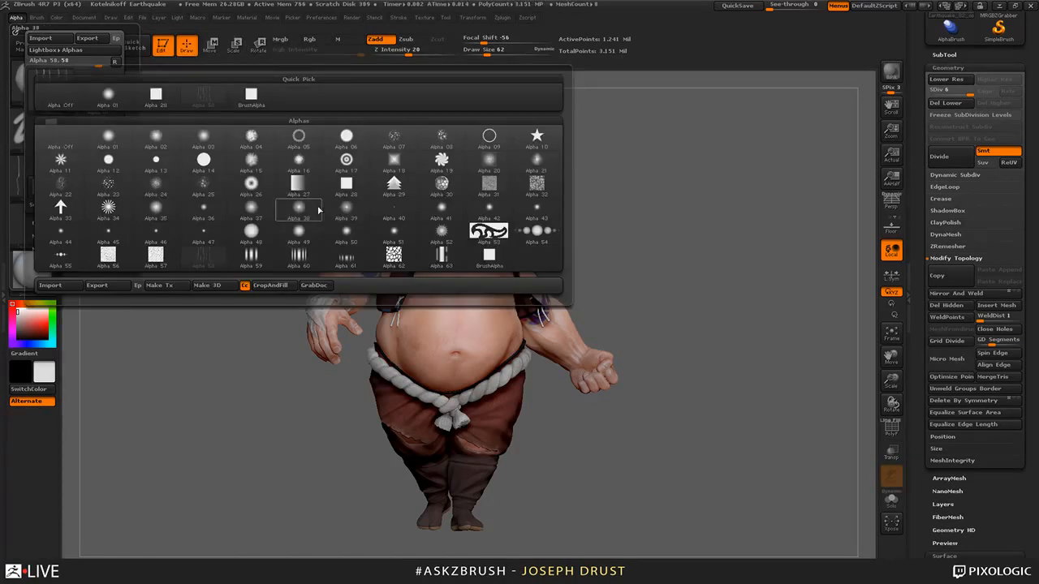
pyautogui.click(536, 140)
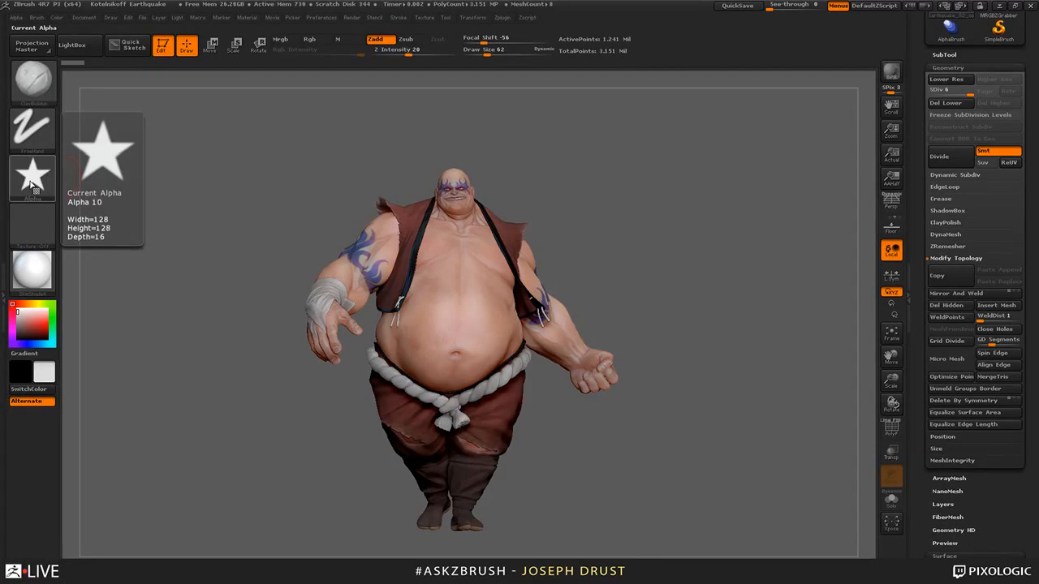
# - Make a stencil from the star-shaped Alpha 10
pyautogui.click(32, 185)
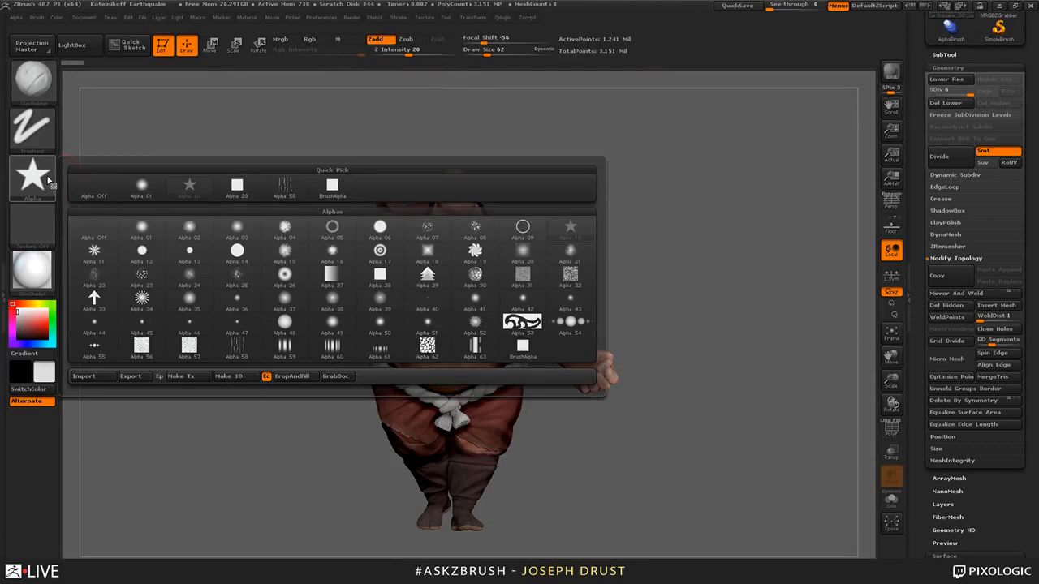
pyautogui.moveTo(187, 349)
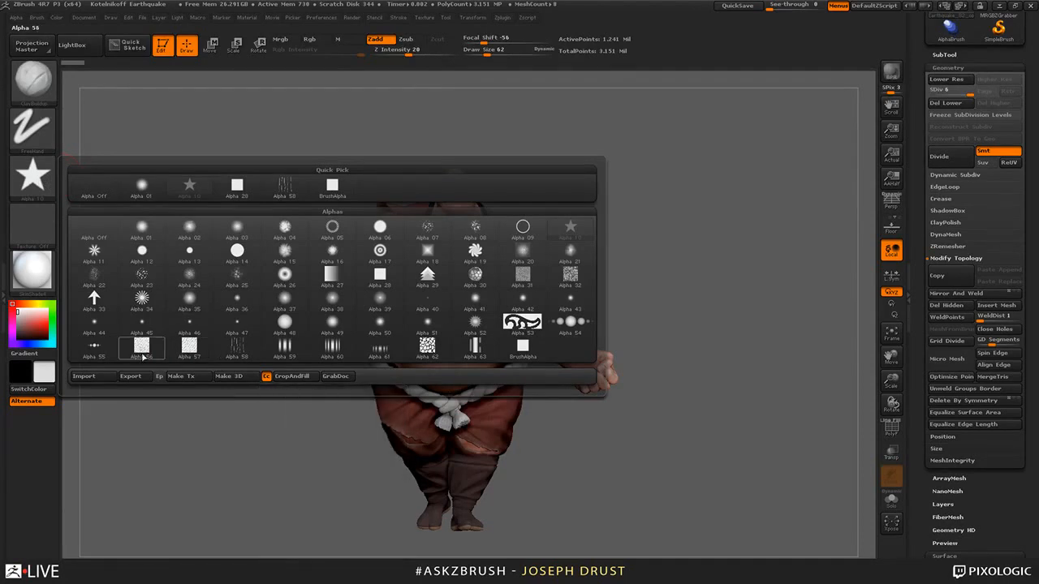
pyautogui.click(18, 18)
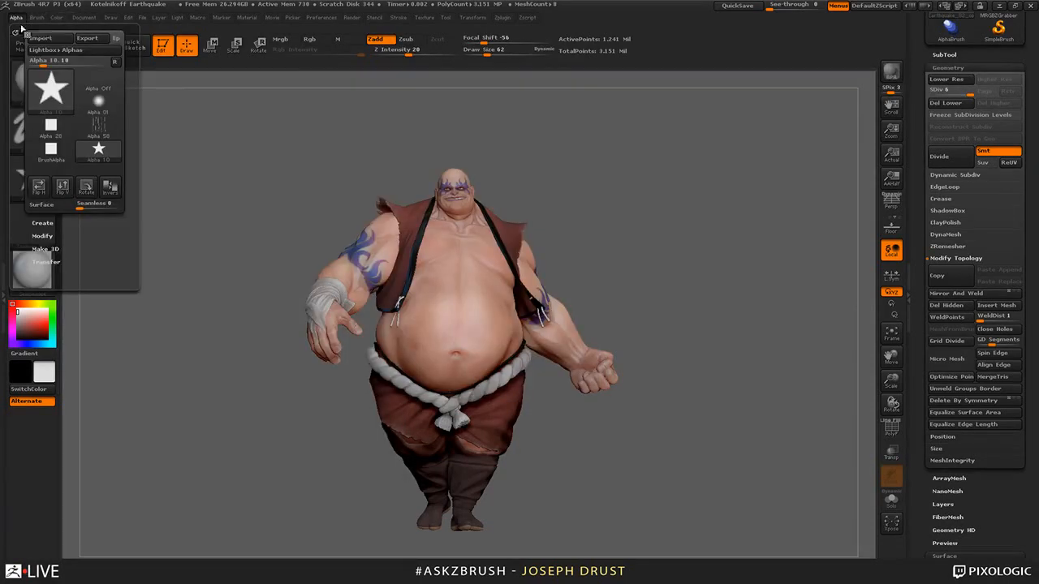
pyautogui.click(46, 262)
pyautogui.moveTo(94, 177); pyautogui.dragTo(94, 243)
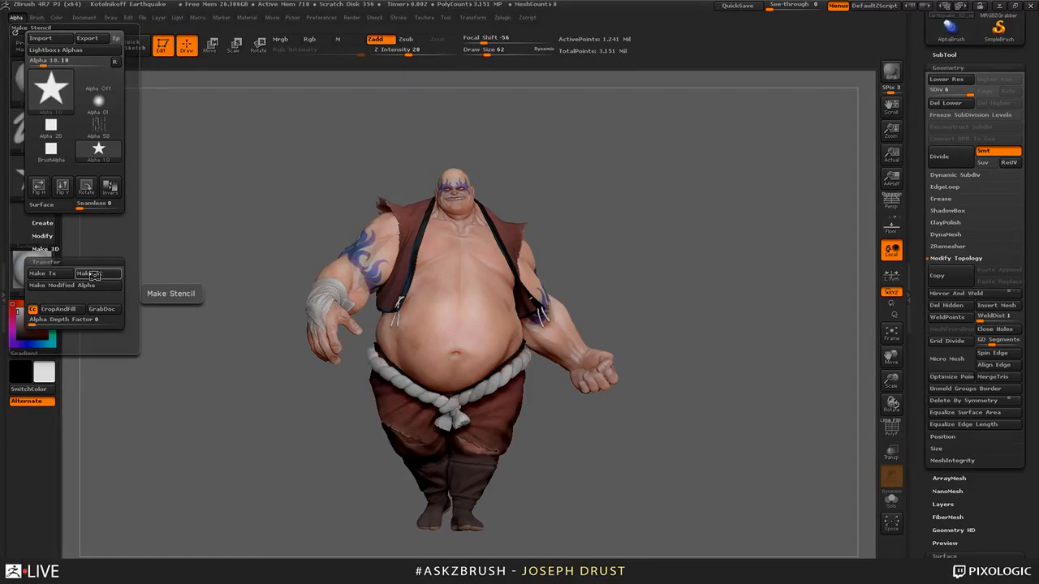
pyautogui.click(91, 274)
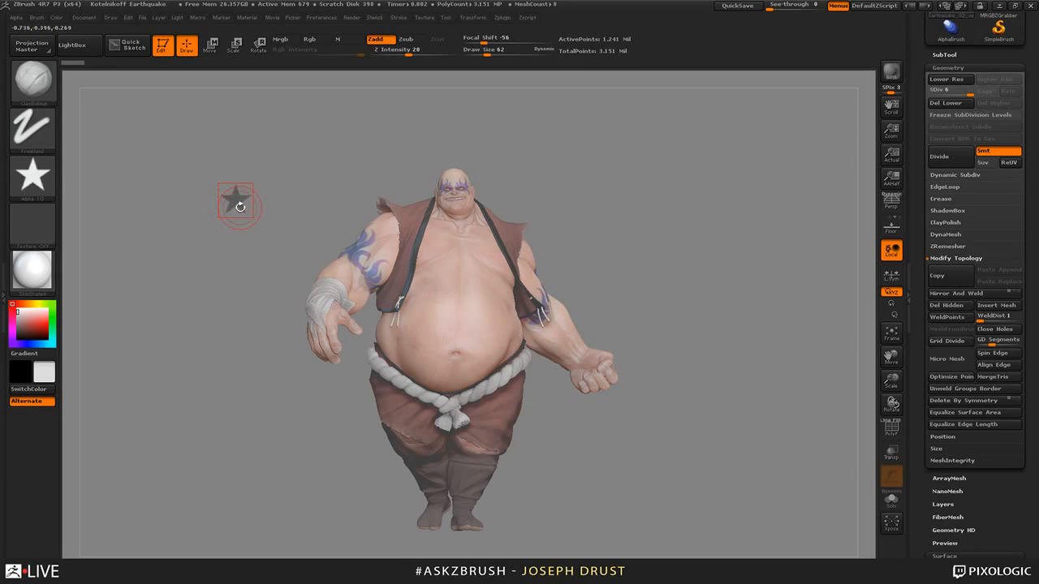
# - Move the star stencil onto the character's belly and enlarge it to cover part of the torso
pyautogui.press('space')
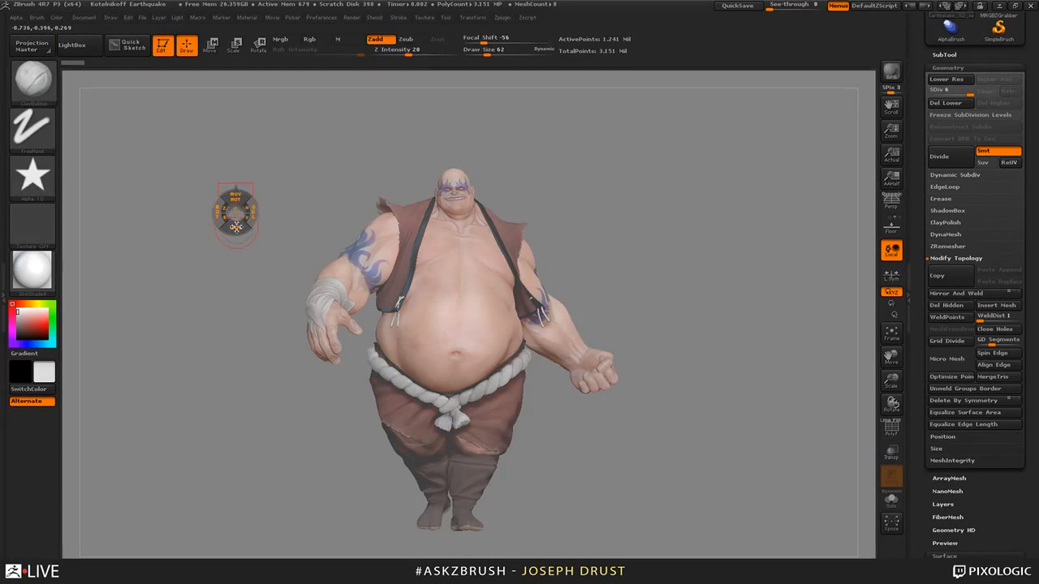
pyautogui.moveTo(236, 227); pyautogui.dragTo(483, 347)
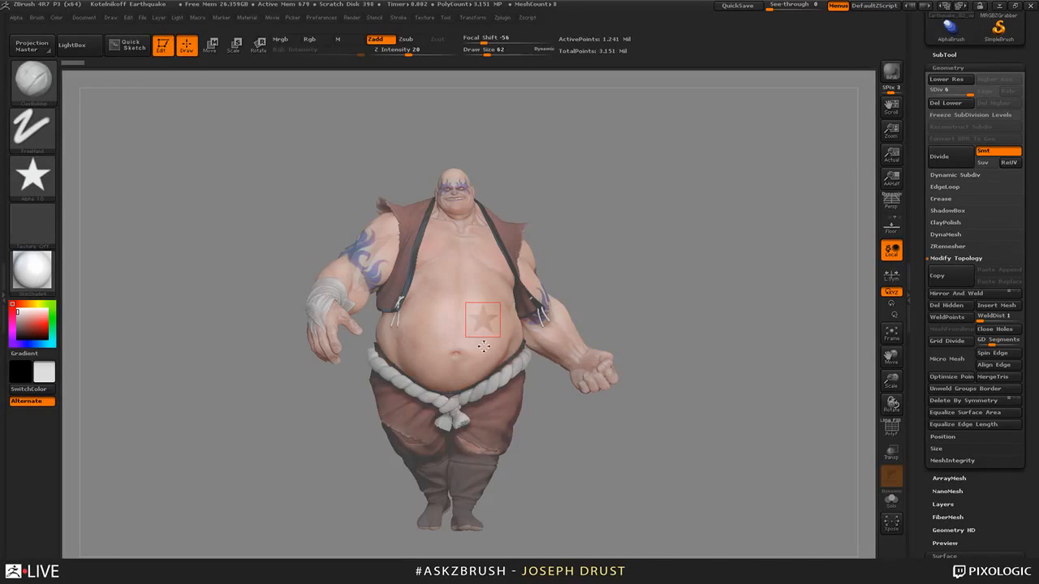
pyautogui.keyDown('ctrl'); pyautogui.moveTo(484, 347); pyautogui.dragTo(519, 334, button='right'); pyautogui.keyUp('ctrl')
pyautogui.press('space')
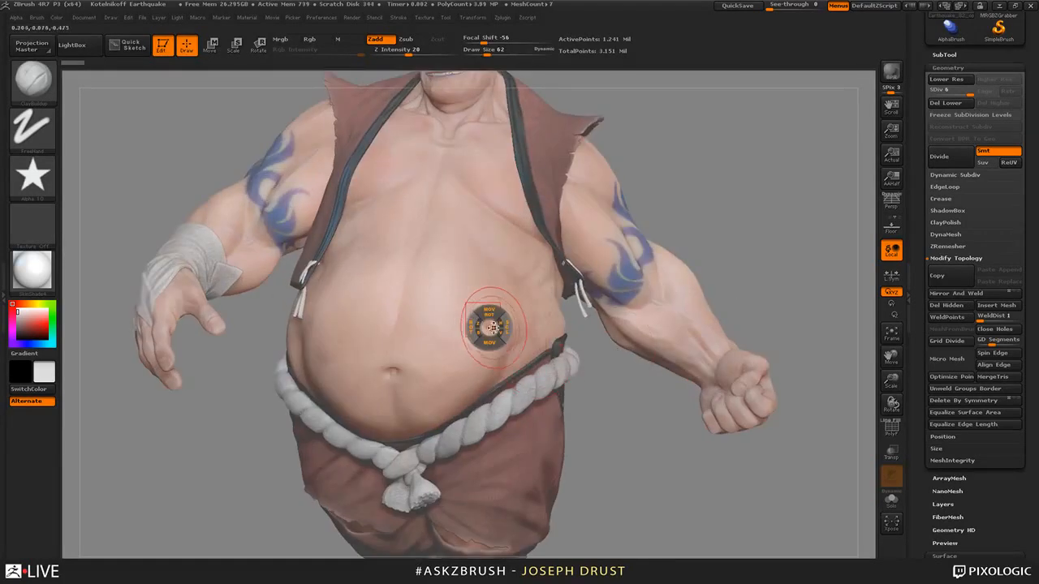
pyautogui.moveTo(506, 328); pyautogui.dragTo(694, 289)
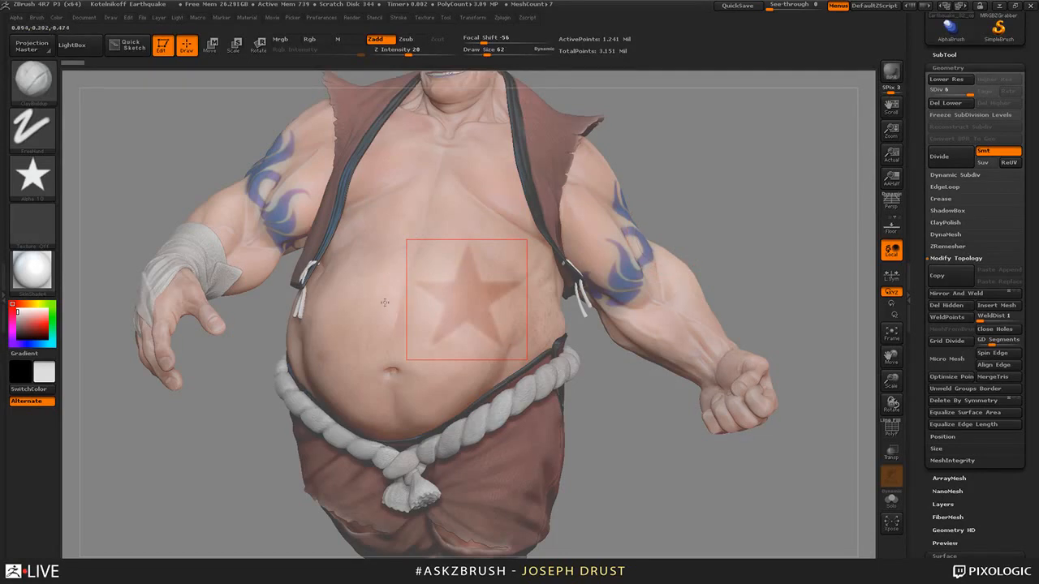
# - Sculpt raised stars through the stencil at four spots on the chest and belly, moving the stencil between them
pyautogui.moveTo(415, 289)
pyautogui.mouseDown()
pyautogui.moveTo(463, 306)
pyautogui.moveTo(447, 261)
pyautogui.mouseUp()
pyautogui.moveTo(482, 269)
pyautogui.mouseDown()
pyautogui.moveTo(500, 327)
pyautogui.moveTo(463, 284)
pyautogui.moveTo(466, 244)
pyautogui.moveTo(442, 337)
pyautogui.moveTo(484, 323)
pyautogui.moveTo(493, 298)
pyautogui.moveTo(461, 273)
pyautogui.moveTo(513, 289)
pyautogui.mouseUp()
pyautogui.hotkey('ctrl', 'z')
pyautogui.press('space')
pyautogui.moveTo(468, 319)
pyautogui.mouseDown()
pyautogui.moveTo(375, 253)
pyautogui.moveTo(373, 280)
pyautogui.moveTo(420, 253)
pyautogui.moveTo(389, 284)
pyautogui.mouseUp()
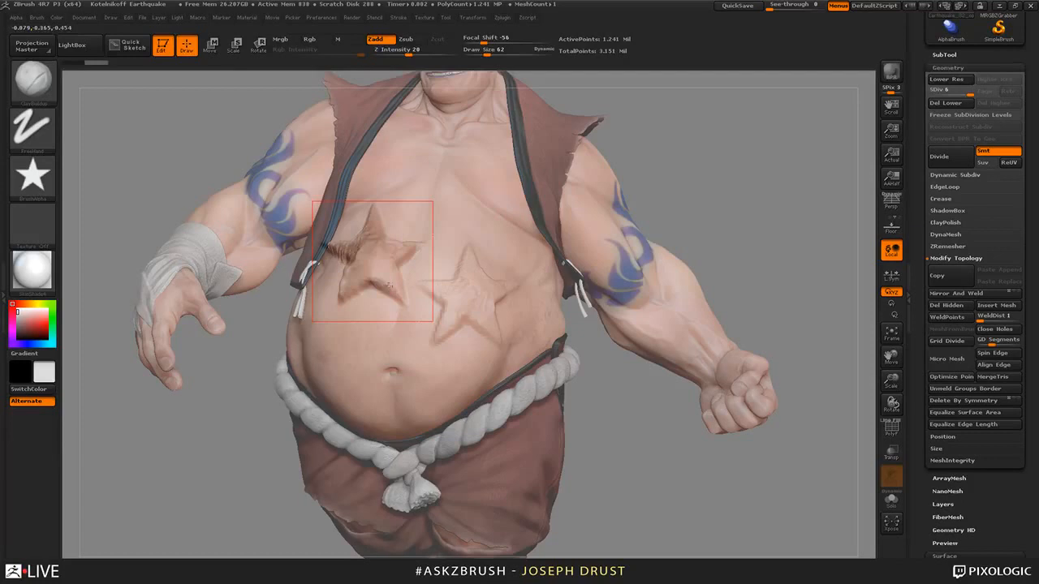
pyautogui.press('space')
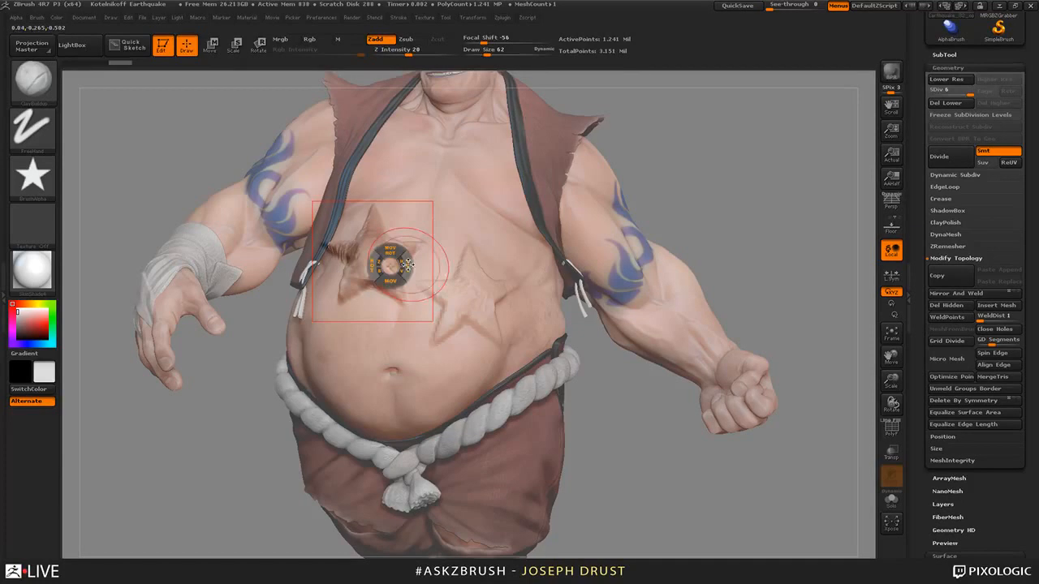
pyautogui.moveTo(406, 264)
pyautogui.mouseDown()
pyautogui.moveTo(441, 226)
pyautogui.moveTo(435, 170)
pyautogui.moveTo(470, 136)
pyautogui.mouseUp()
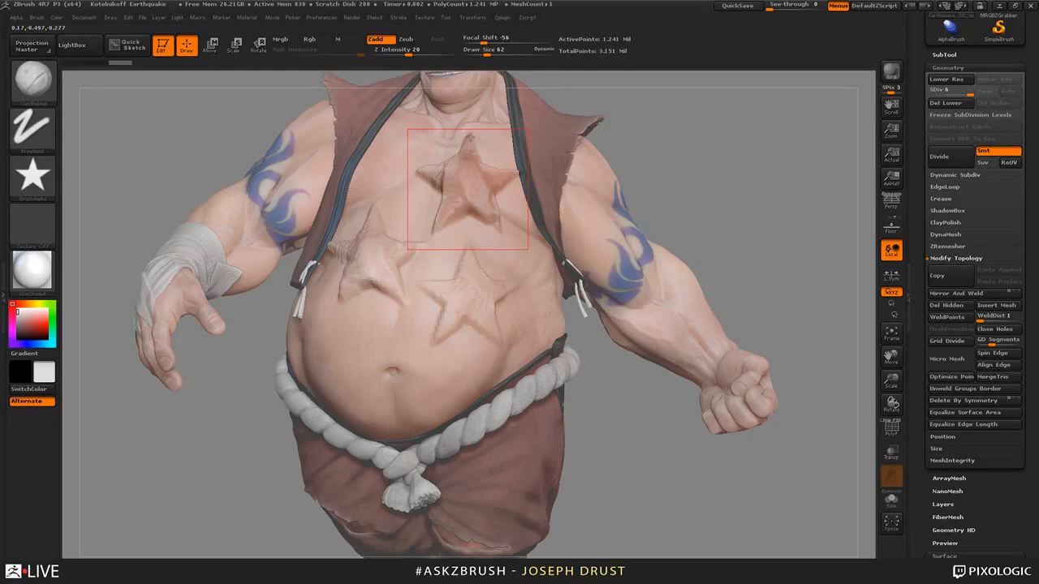
pyautogui.press('space')
pyautogui.moveTo(476, 204)
pyautogui.mouseDown()
pyautogui.moveTo(369, 378)
pyautogui.moveTo(405, 393)
pyautogui.moveTo(430, 341)
pyautogui.moveTo(390, 334)
pyautogui.moveTo(357, 369)
pyautogui.moveTo(410, 410)
pyautogui.mouseUp()
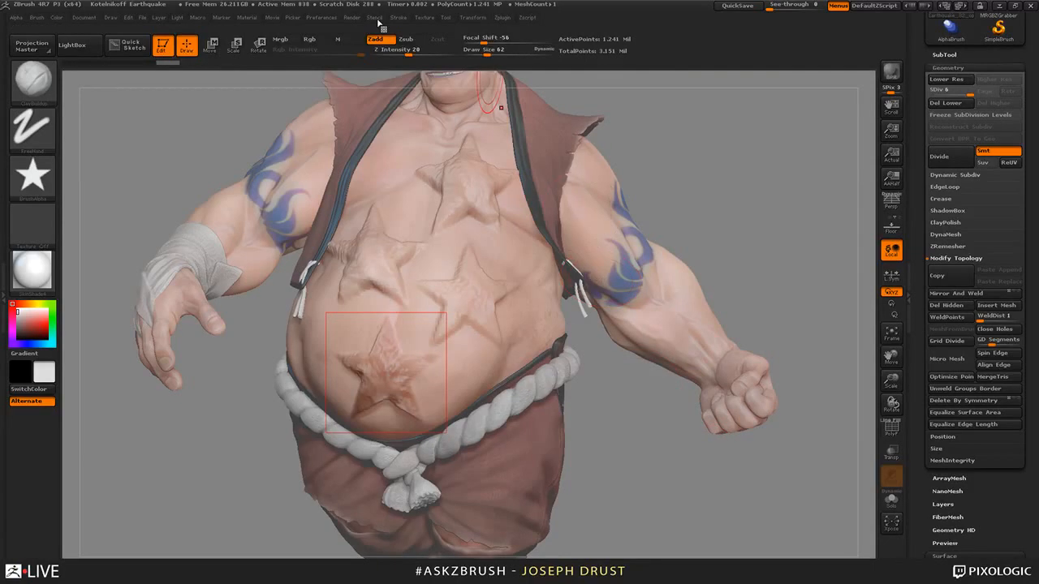
# - Set the stencil's Alpha Repeat to 4 and enlarge the stencil to cover the whole torso
pyautogui.click(376, 19)
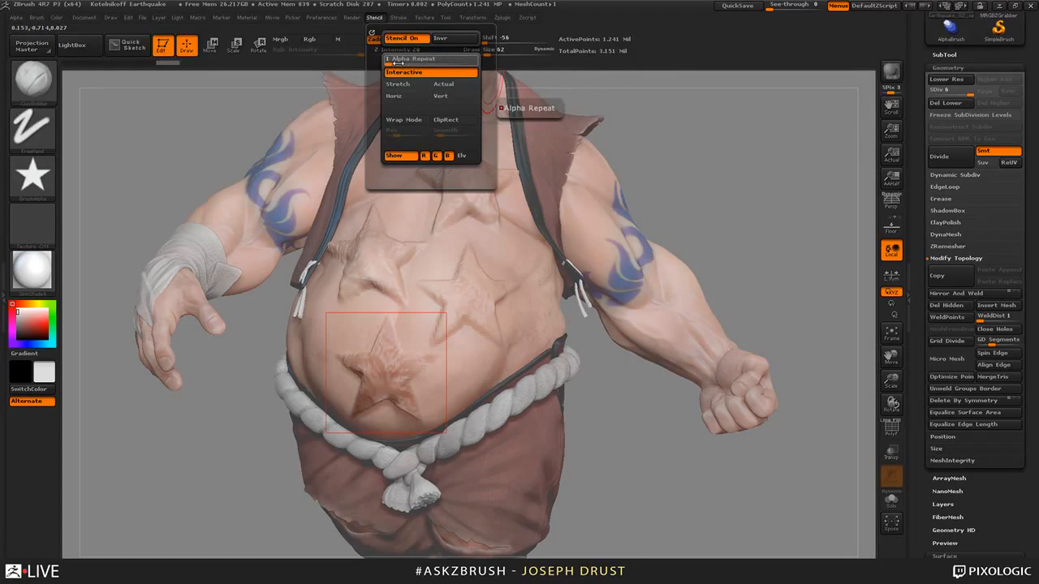
pyautogui.moveTo(398, 59); pyautogui.dragTo(404, 60)
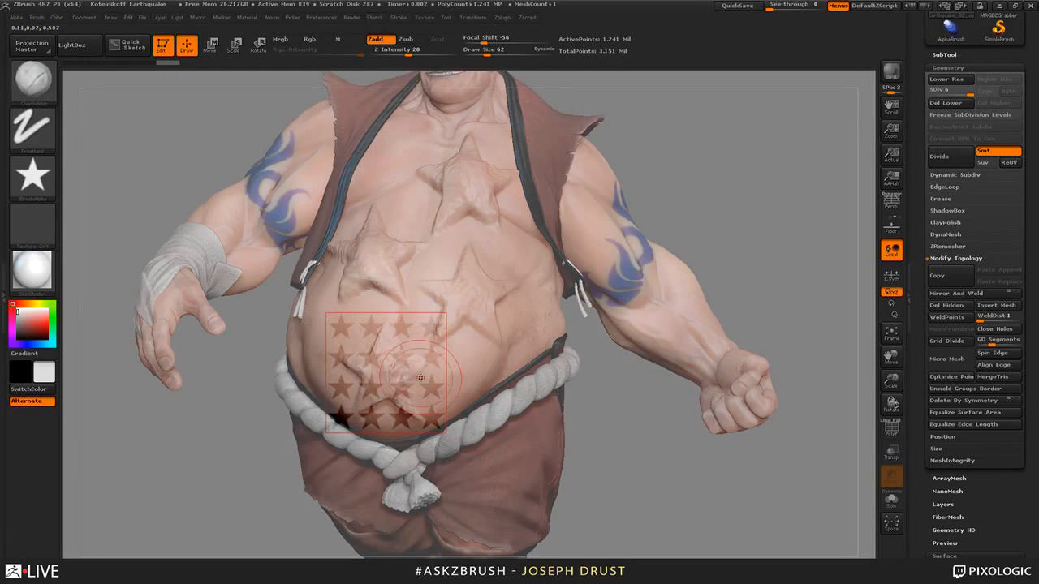
pyautogui.press('space')
pyautogui.moveTo(419, 368); pyautogui.dragTo(518, 298)
pyautogui.press('space')
pyautogui.moveTo(421, 385); pyautogui.dragTo(486, 296)
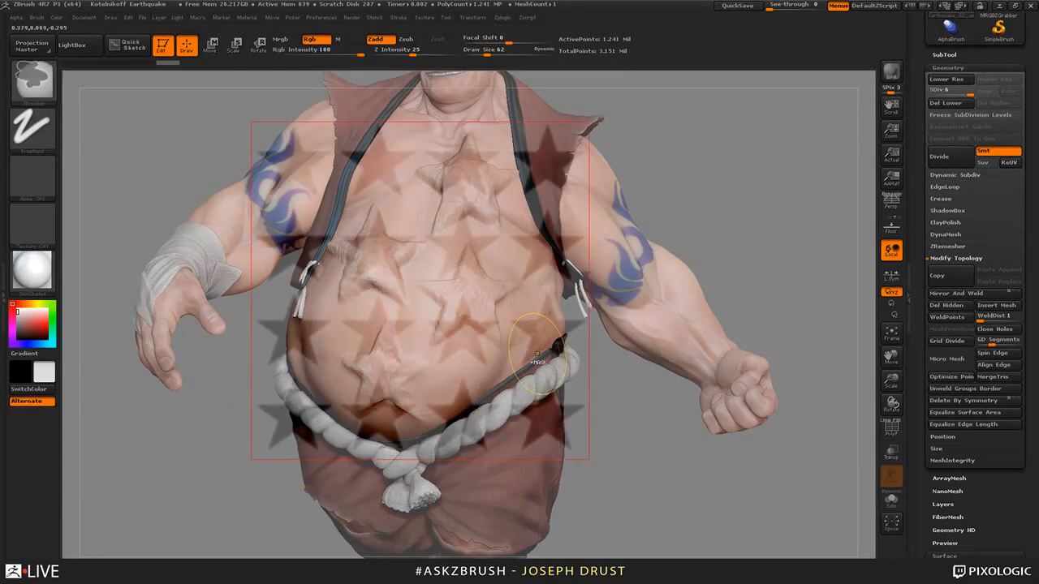
# - Undo the single-star sculpting and sculpt the repeated star pattern through the stencil across the chest, belly and waist
pyautogui.hotkey('ctrl', 'z')
pyautogui.hotkey('ctrl', 'z')
pyautogui.hotkey('ctrl', 'z')
pyautogui.hotkey('ctrl', 'z')
pyautogui.moveTo(392, 233)
pyautogui.mouseDown()
pyautogui.moveTo(370, 265)
pyautogui.moveTo(438, 242)
pyautogui.moveTo(489, 253)
pyautogui.moveTo(474, 334)
pyautogui.moveTo(365, 334)
pyautogui.moveTo(349, 325)
pyautogui.moveTo(350, 428)
pyautogui.moveTo(392, 445)
pyautogui.moveTo(543, 418)
pyautogui.moveTo(466, 267)
pyautogui.moveTo(458, 150)
pyautogui.moveTo(347, 216)
pyautogui.moveTo(385, 162)
pyautogui.mouseUp()
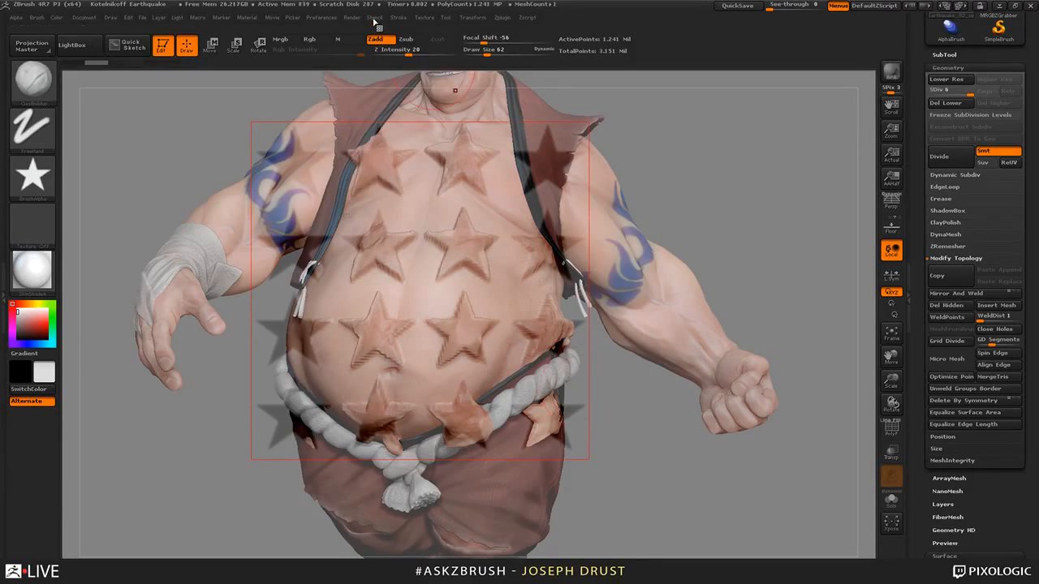
# - Turn the stencil off and review the sculpted stars on the torso and the alpha's Make Stencil option
pyautogui.click(374, 18)
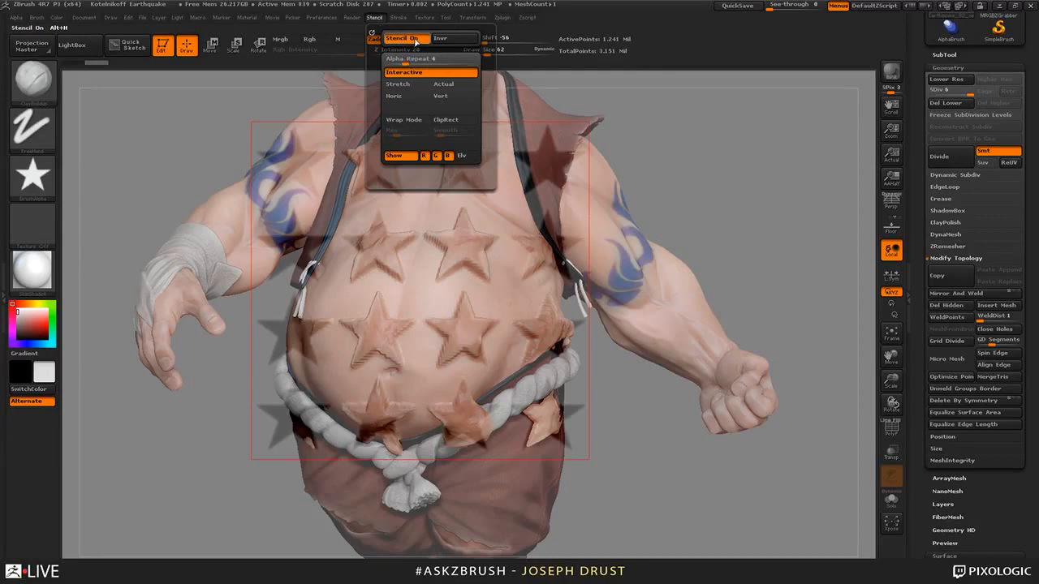
pyautogui.click(415, 41)
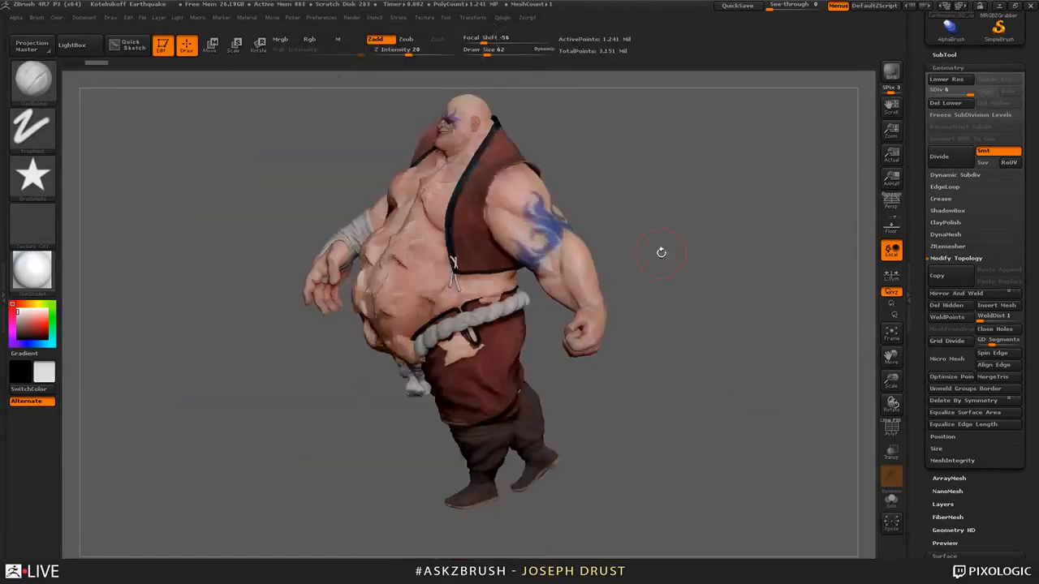
pyautogui.moveTo(660, 249)
pyautogui.mouseDown()
pyautogui.moveTo(770, 234)
pyautogui.moveTo(744, 231)
pyautogui.mouseUp()
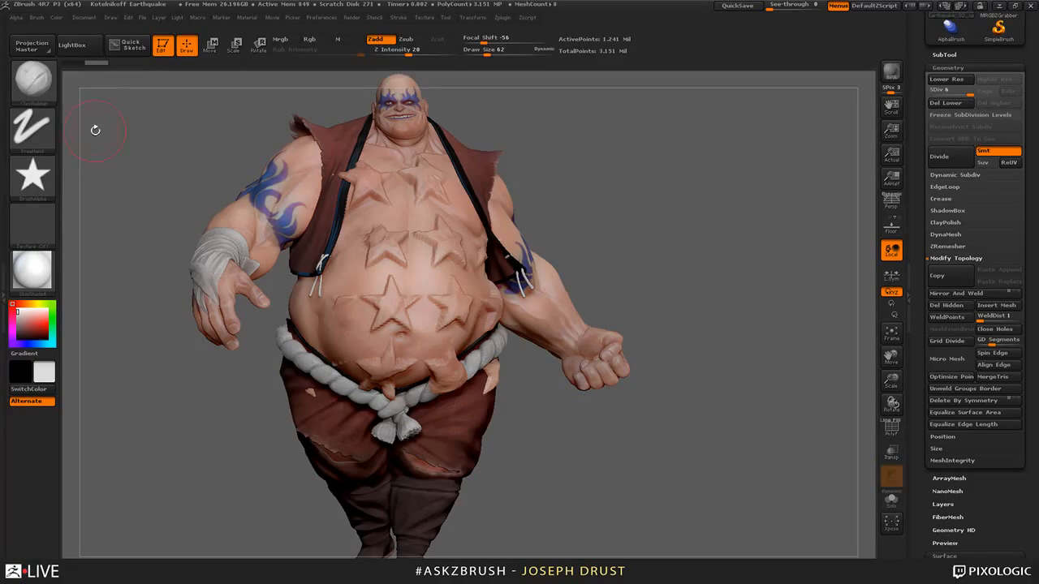
pyautogui.click(32, 175)
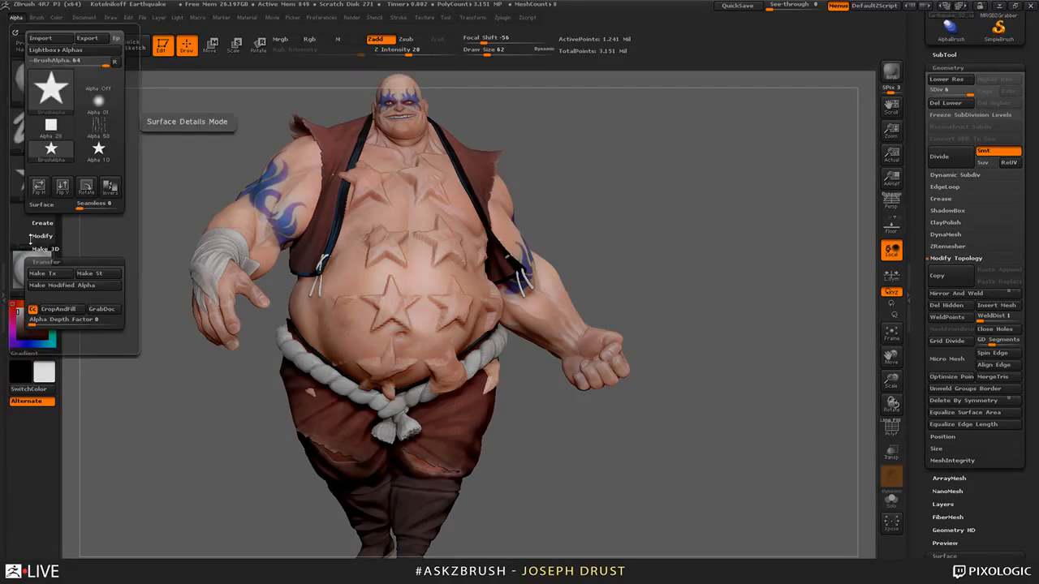
pyautogui.click(112, 277)
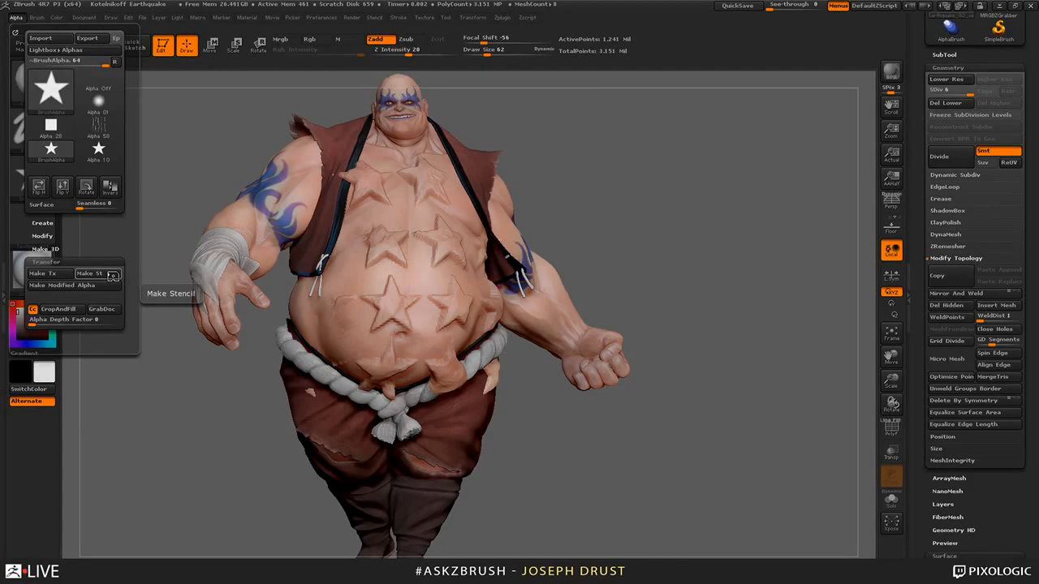
# - Load the DemoSoldier tool from LightBox and show only its body subtool, framed in full
pyautogui.moveTo(917, 109); pyautogui.dragTo(917, 246)
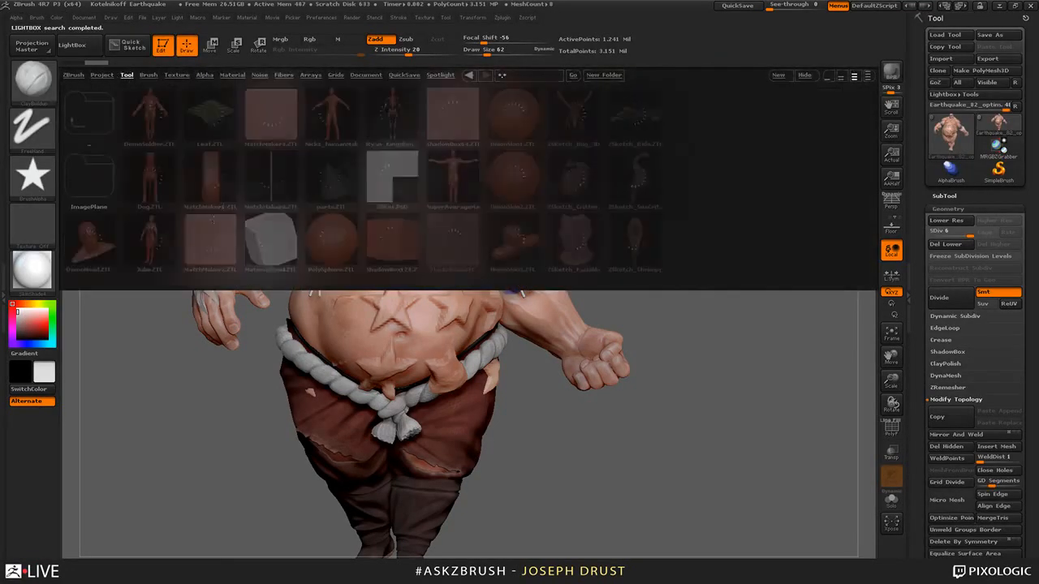
pyautogui.doubleClick(149, 113)
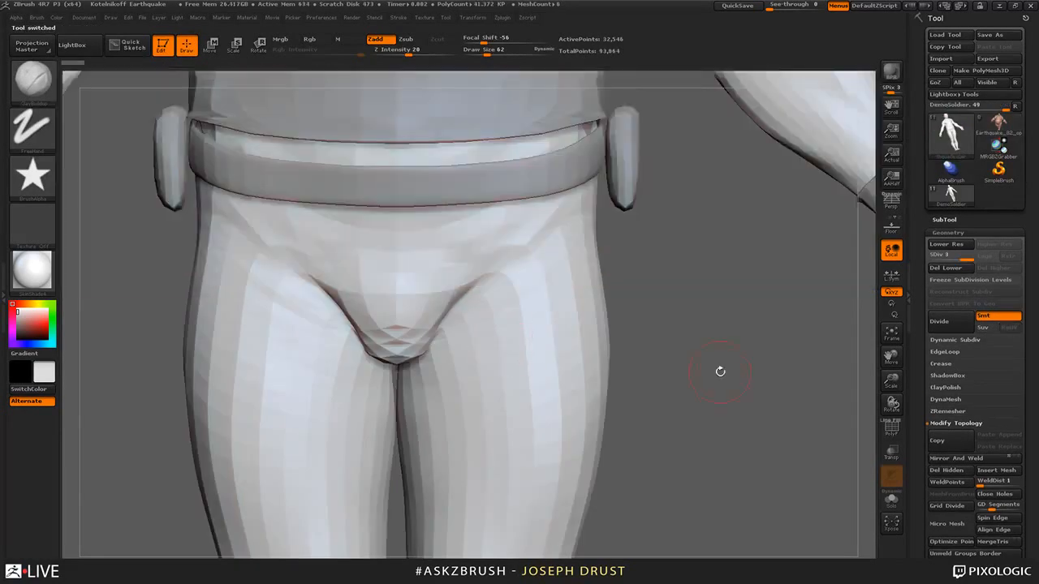
pyautogui.keyDown('alt'); pyautogui.moveTo(724, 391); pyautogui.dragTo(747, 231); pyautogui.keyUp('alt')
pyautogui.click(946, 220)
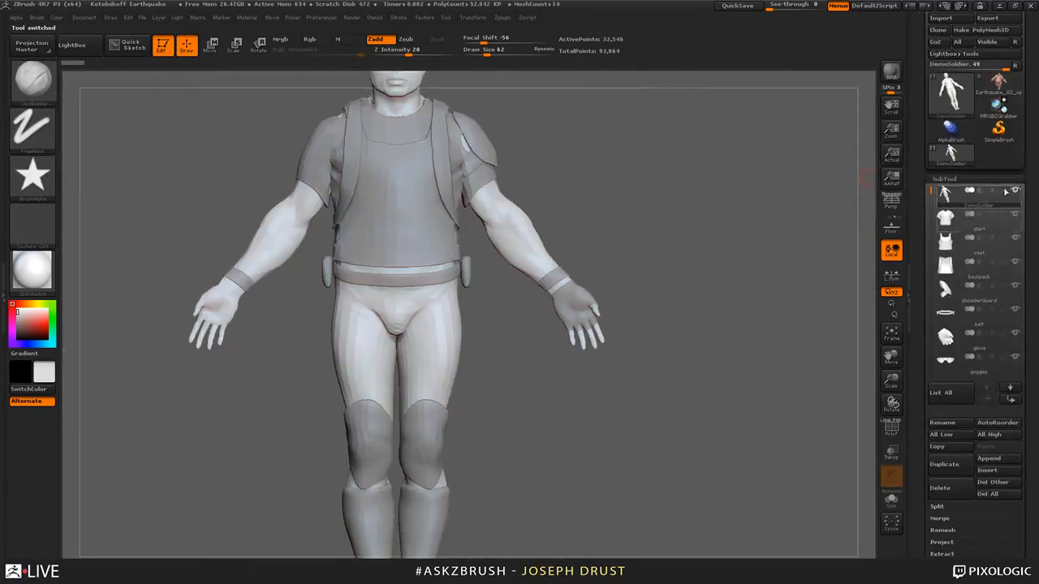
pyautogui.keyDown('shift'); pyautogui.click(1016, 190); pyautogui.keyUp('shift')
pyautogui.press('f')
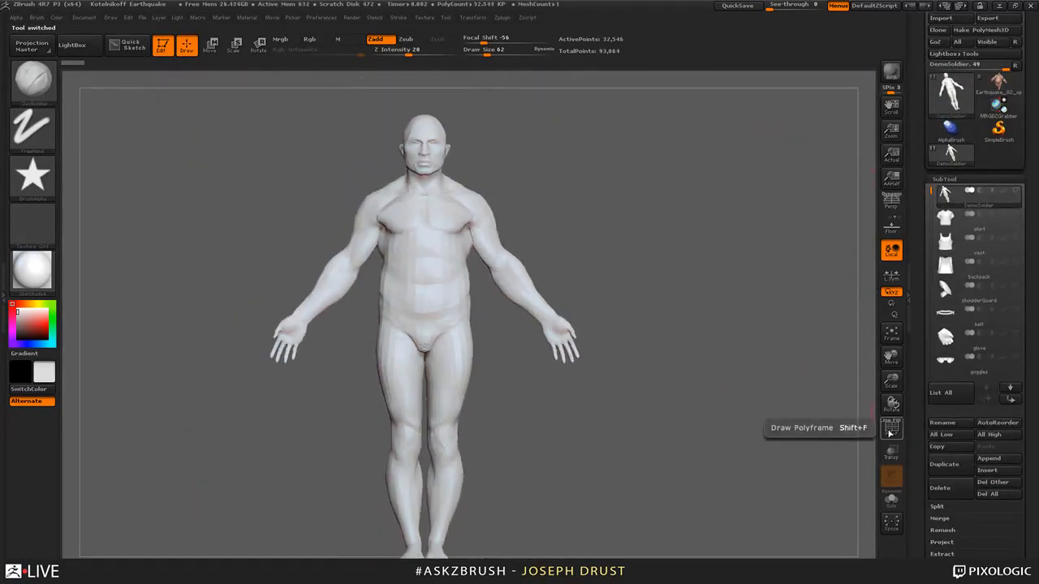
pyautogui.keyDown('alt'); pyautogui.moveTo(851, 425); pyautogui.dragTo(874, 392); pyautogui.keyUp('alt')
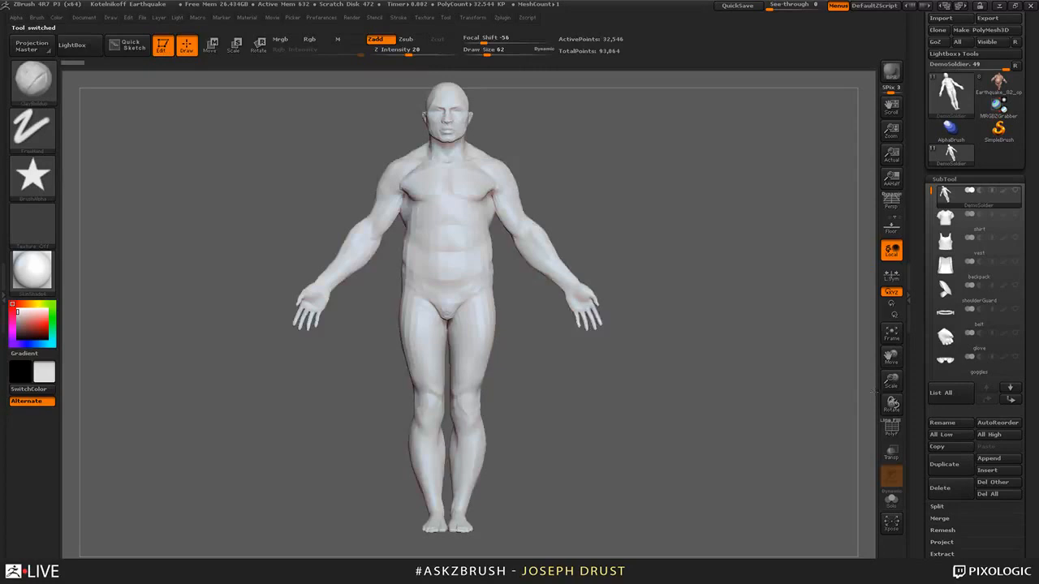
# - Turn on the polyframe display and inspect the body's polygroups from an angled view
pyautogui.click(891, 428)
pyautogui.moveTo(709, 344); pyautogui.dragTo(716, 363)
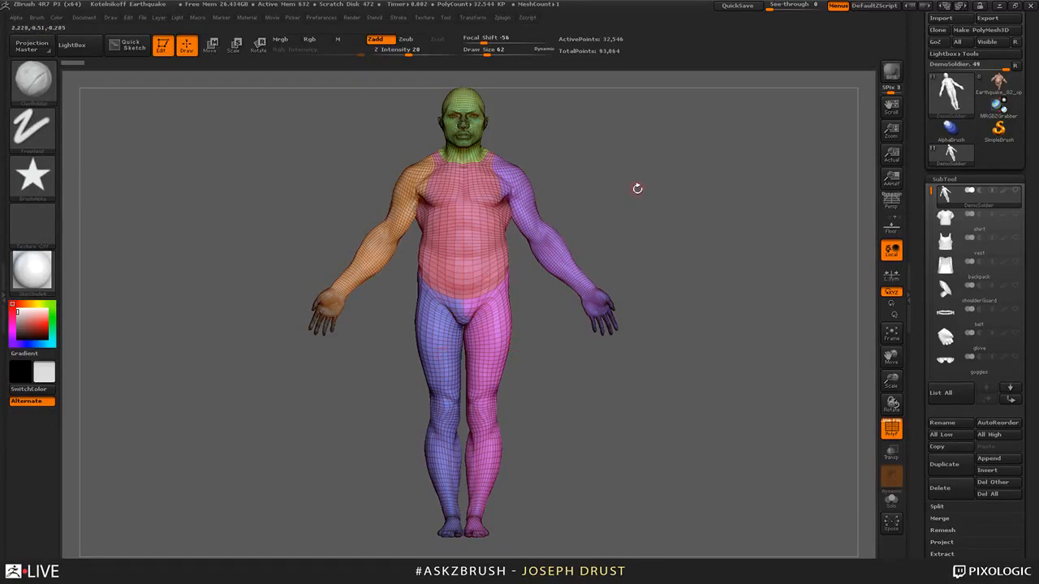
pyautogui.moveTo(637, 189); pyautogui.dragTo(649, 170)
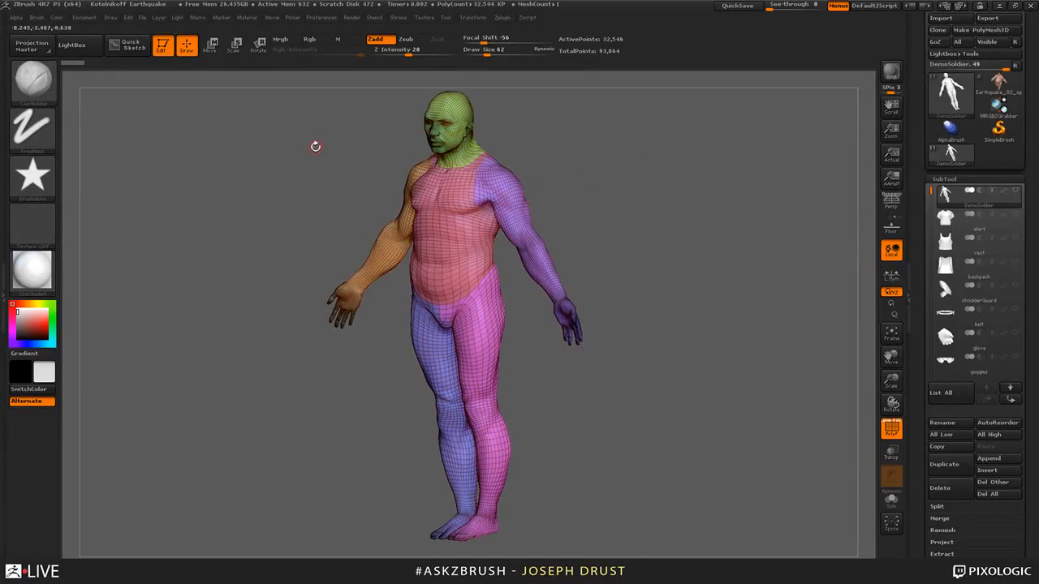
pyautogui.moveTo(577, 225); pyautogui.dragTo(564, 225)
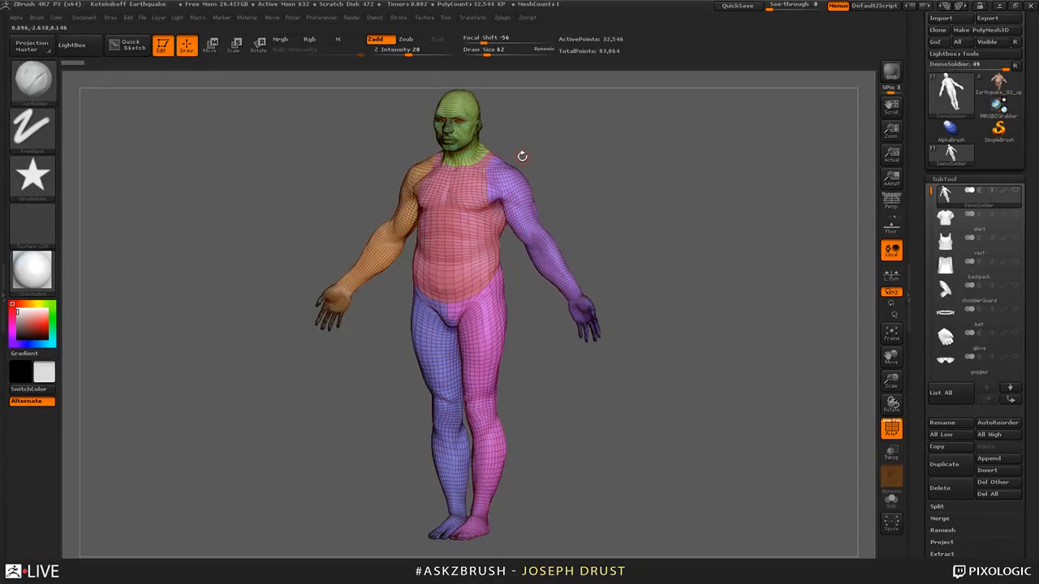
pyautogui.moveTo(577, 204); pyautogui.dragTo(520, 226)
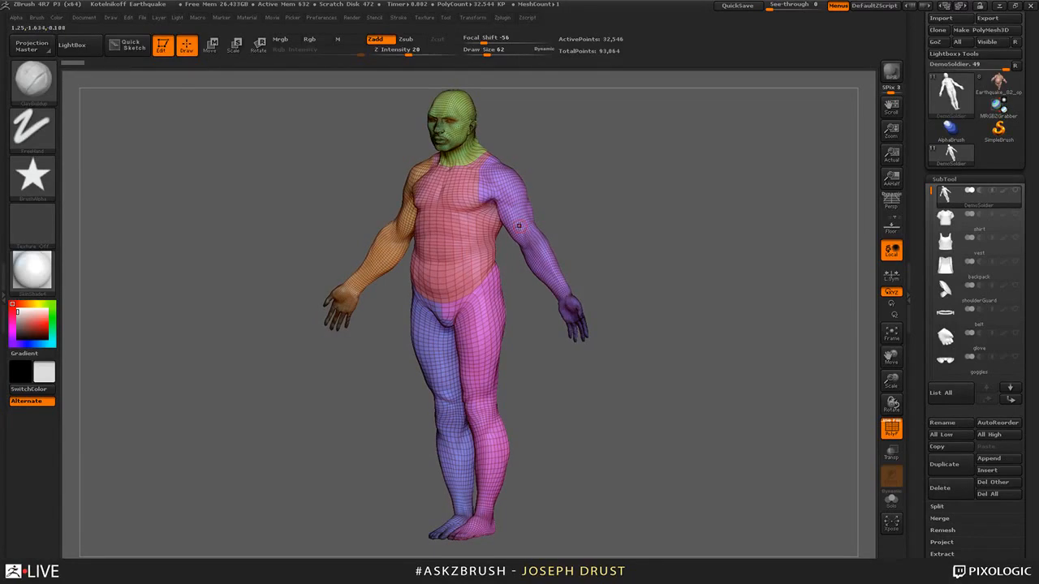
# - Isolate and hide individual polygroups of the arms, legs, torso and head, and restore the full body's visibility
pyautogui.keyDown('ctrl'); pyautogui.keyDown('shift'); pyautogui.click(517, 224); pyautogui.keyUp('shift'); pyautogui.keyUp('ctrl')
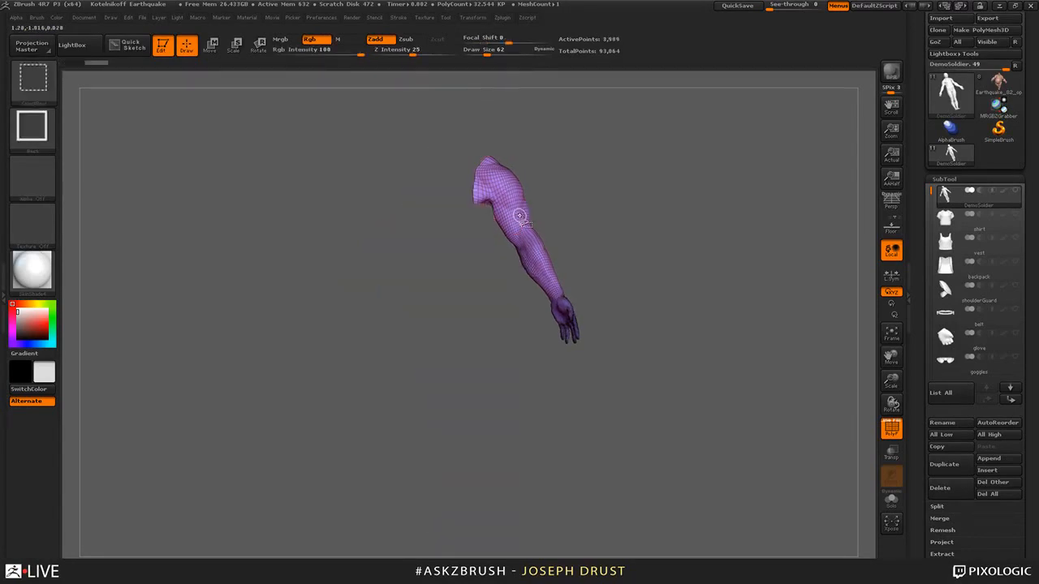
pyautogui.keyDown('ctrl'); pyautogui.keyDown('shift'); pyautogui.click(517, 243); pyautogui.keyUp('shift'); pyautogui.keyUp('ctrl')
pyautogui.keyDown('ctrl'); pyautogui.keyDown('shift'); pyautogui.click(491, 228); pyautogui.keyUp('shift'); pyautogui.keyUp('ctrl')
pyautogui.keyDown('ctrl'); pyautogui.keyDown('shift'); pyautogui.click(482, 307); pyautogui.keyUp('shift'); pyautogui.keyUp('ctrl')
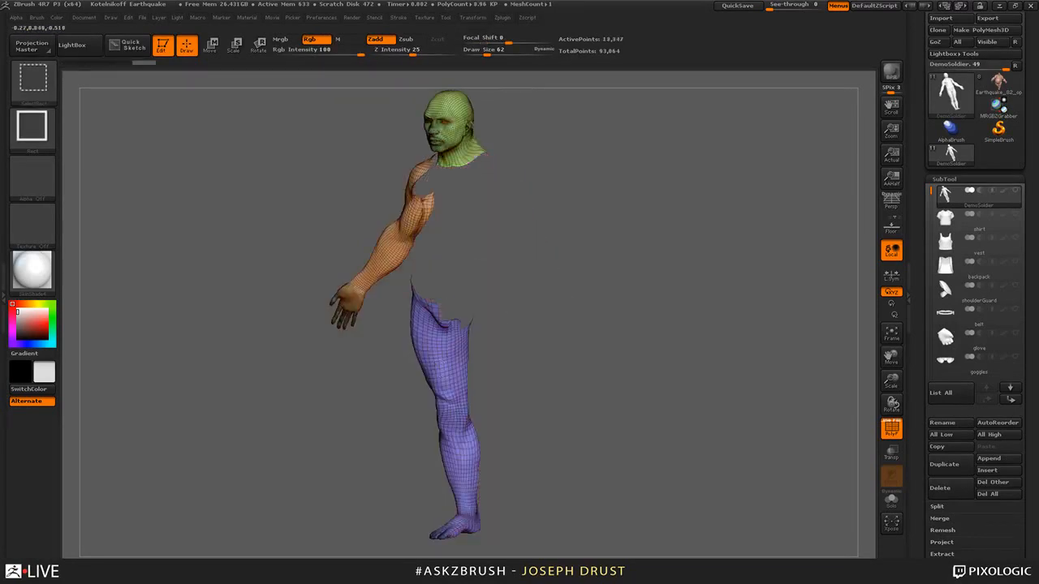
pyautogui.keyDown('ctrl'); pyautogui.keyDown('shift'); pyautogui.click(469, 337); pyautogui.keyUp('shift'); pyautogui.keyUp('ctrl')
pyautogui.keyDown('ctrl'); pyautogui.keyDown('shift'); pyautogui.click(396, 221); pyautogui.keyUp('shift'); pyautogui.keyUp('ctrl')
pyautogui.keyDown('ctrl'); pyautogui.keyDown('shift'); pyautogui.click(459, 162); pyautogui.keyUp('shift'); pyautogui.keyUp('ctrl')
pyautogui.keyDown('ctrl'); pyautogui.keyDown('shift'); pyautogui.click(472, 262); pyautogui.keyUp('shift'); pyautogui.keyUp('ctrl')
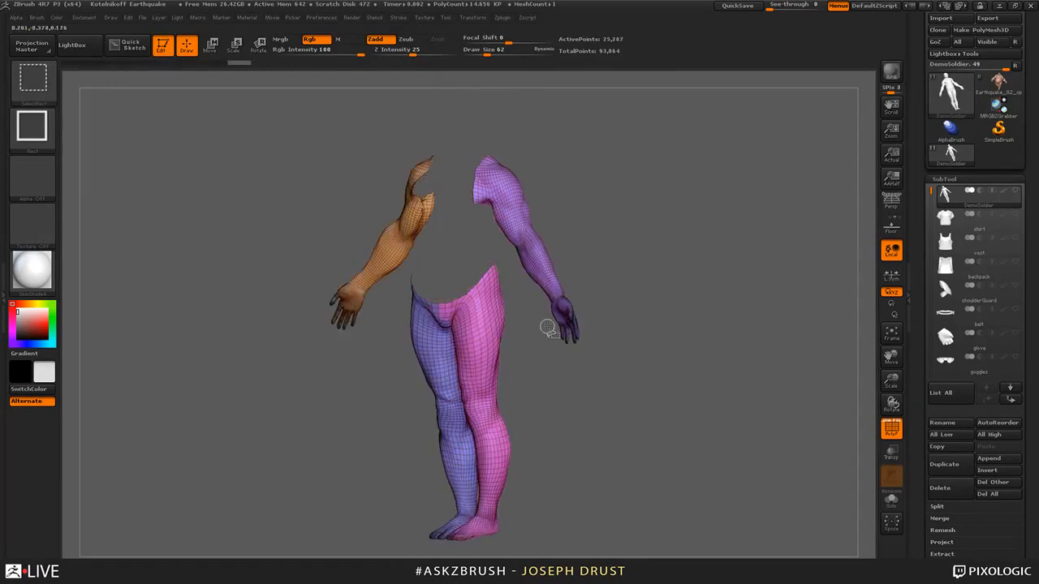
pyautogui.keyDown('ctrl'); pyautogui.keyDown('shift'); pyautogui.click(661, 392); pyautogui.keyUp('shift'); pyautogui.keyUp('ctrl')
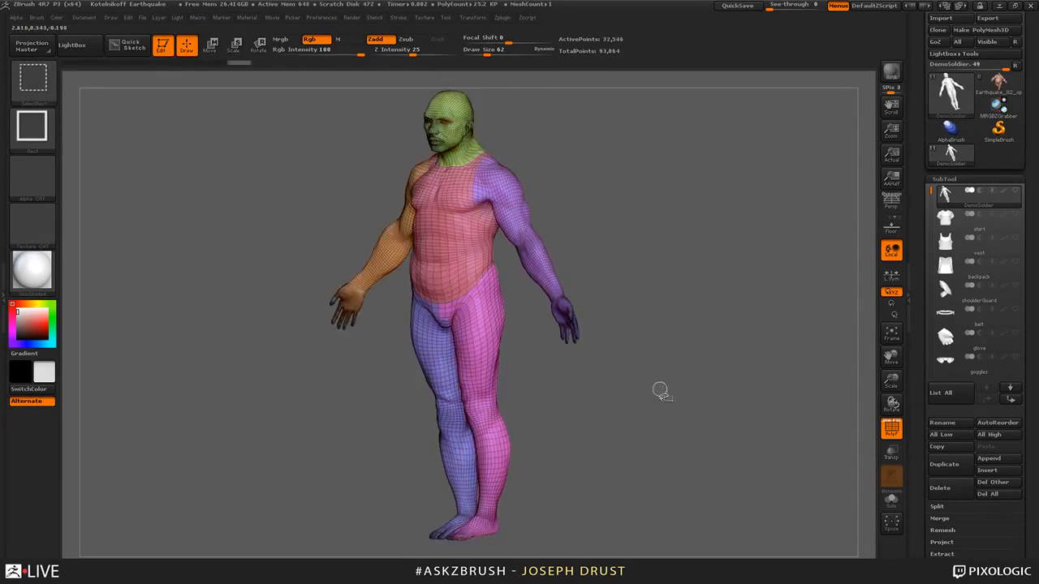
# - Isolate the orange arm's polygroup, restore the whole body's visibility, and view the body from the front
pyautogui.keyDown('ctrl'); pyautogui.keyDown('shift'); pyautogui.click(434, 382); pyautogui.keyUp('shift'); pyautogui.keyUp('ctrl')
pyautogui.keyDown('ctrl'); pyautogui.keyDown('shift'); pyautogui.click(469, 365); pyautogui.keyUp('shift'); pyautogui.keyUp('ctrl')
pyautogui.keyDown('ctrl'); pyautogui.keyDown('shift'); pyautogui.click(368, 279); pyautogui.keyUp('shift'); pyautogui.keyUp('ctrl')
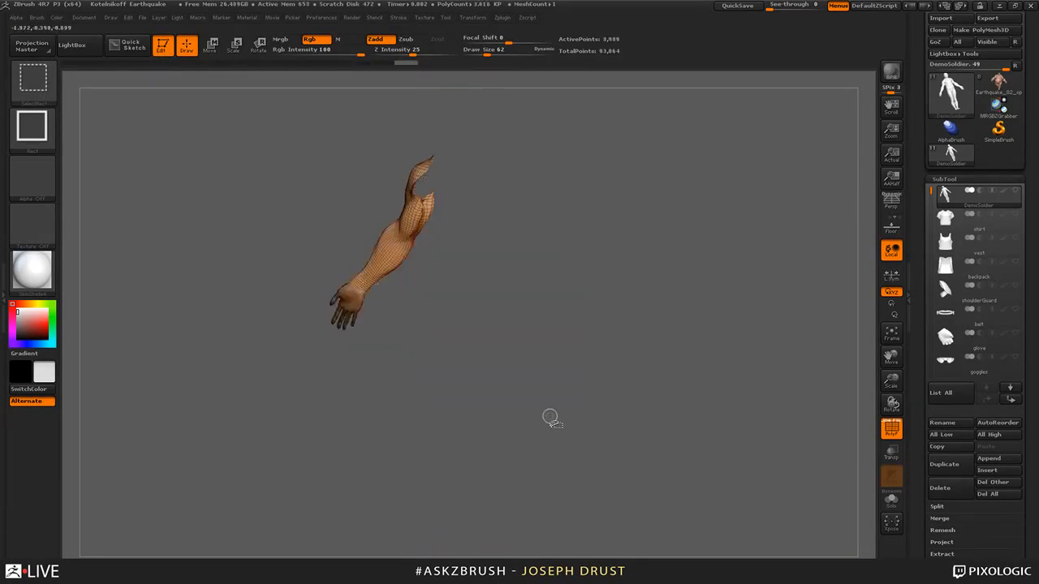
pyautogui.keyDown('ctrl'); pyautogui.keyDown('shift'); pyautogui.click(550, 418); pyautogui.keyUp('shift'); pyautogui.keyUp('ctrl')
pyautogui.moveTo(552, 202); pyautogui.dragTo(635, 188)
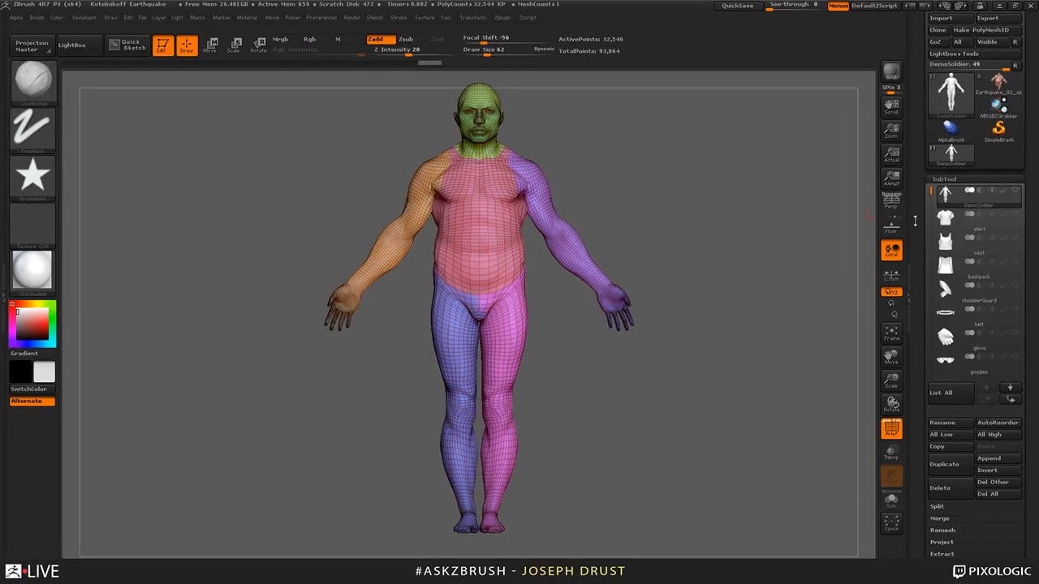
# - Open the tool's Export settings and switch the Grp (subgroups) option off and back on
pyautogui.moveTo(922, 281); pyautogui.dragTo(919, 326)
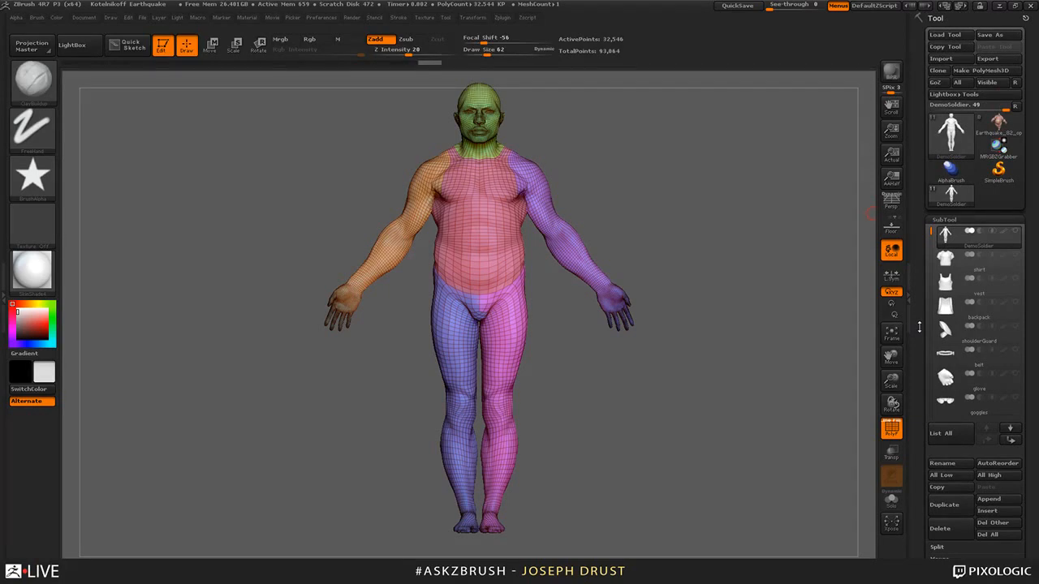
pyautogui.moveTo(916, 326)
pyautogui.mouseDown()
pyautogui.moveTo(911, 309)
pyautogui.moveTo(911, 339)
pyautogui.mouseUp()
pyautogui.click(943, 220)
pyautogui.click(943, 370)
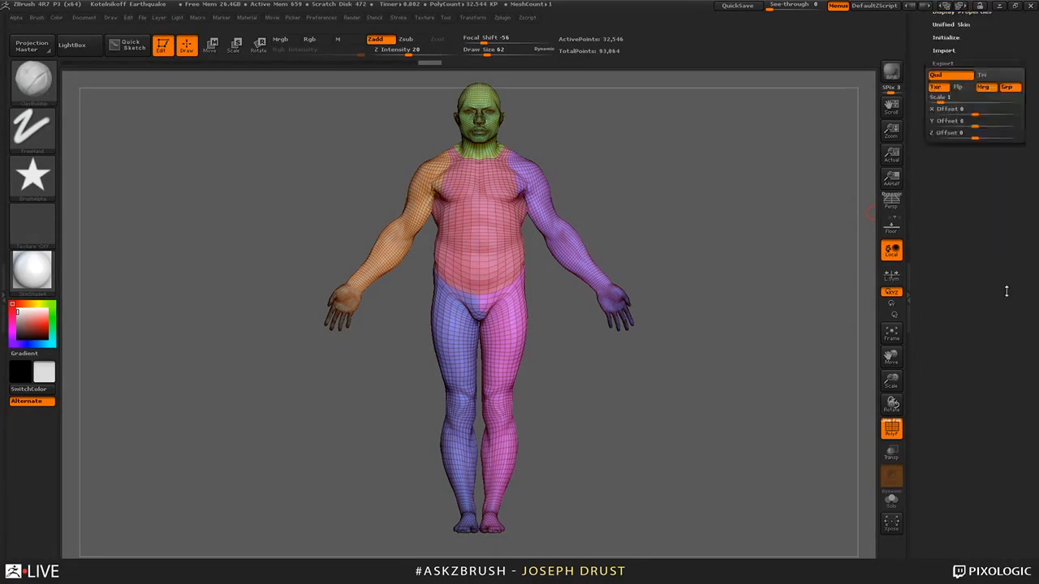
pyautogui.scroll(5, 1006, 291)
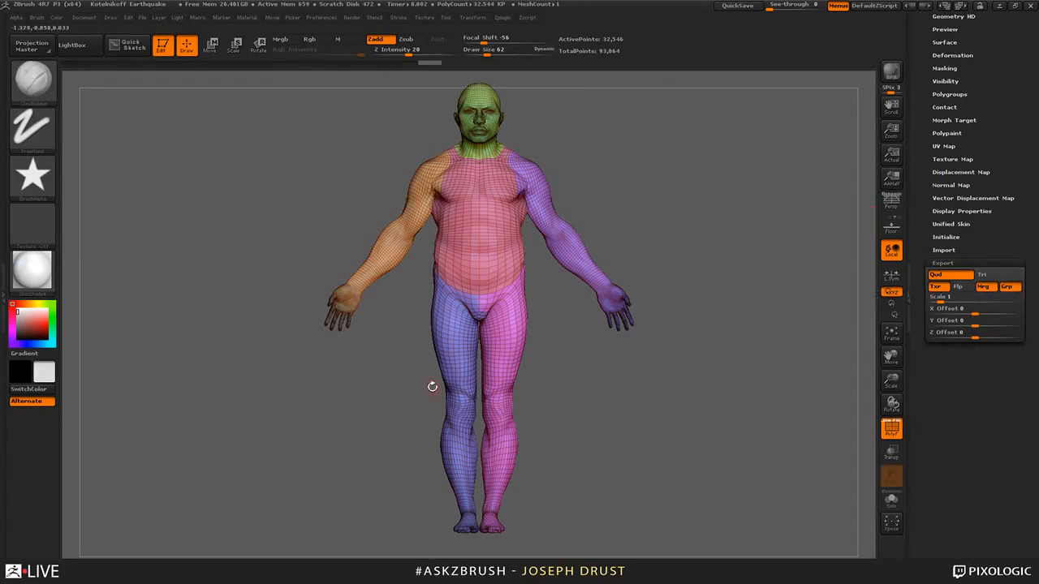
pyautogui.click(1008, 288)
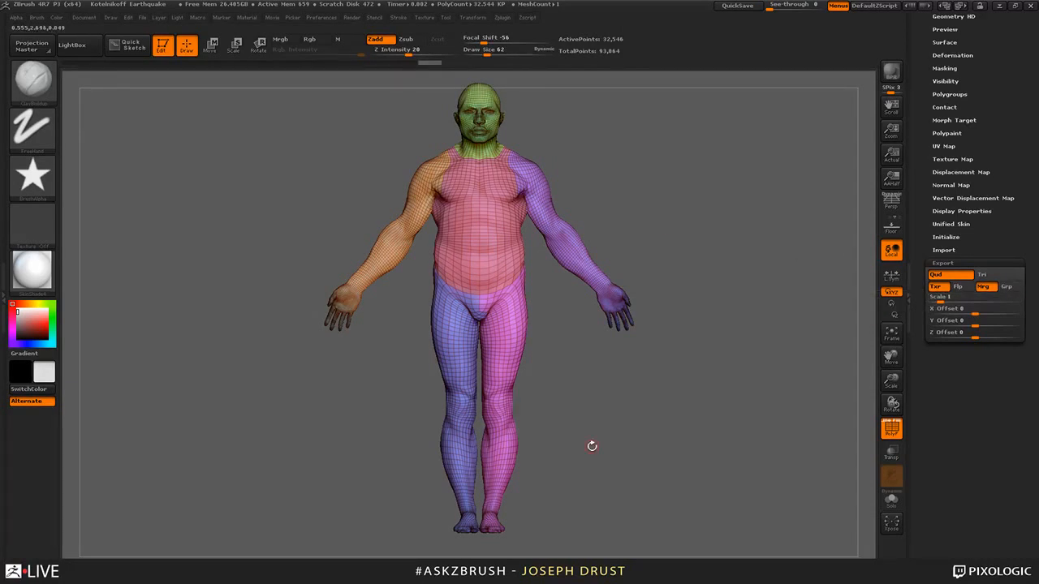
pyautogui.click(1009, 287)
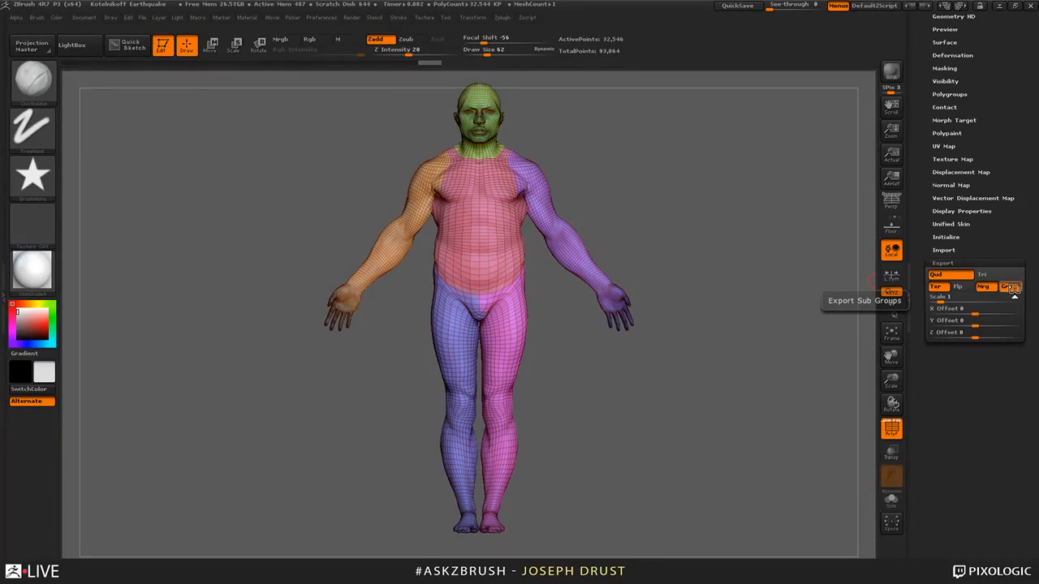
# - Isolate the purple arm and the blue leg polygroups in turn, restoring the full body each time
pyautogui.keyDown('ctrl'); pyautogui.keyDown('shift'); pyautogui.click(568, 252); pyautogui.keyUp('shift'); pyautogui.keyUp('ctrl')
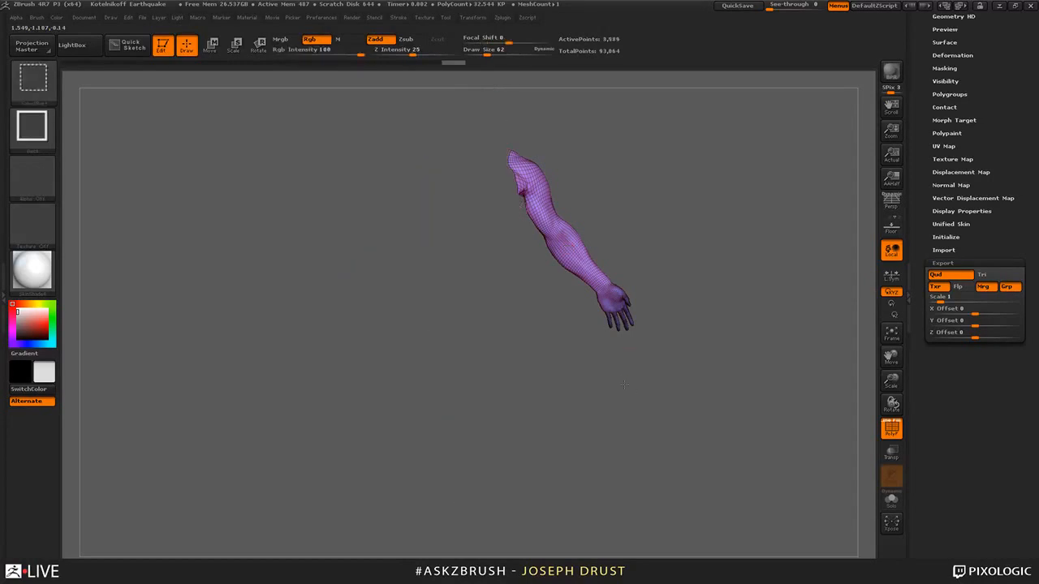
pyautogui.keyDown('ctrl'); pyautogui.keyDown('shift'); pyautogui.click(623, 385); pyautogui.keyUp('shift'); pyautogui.keyUp('ctrl')
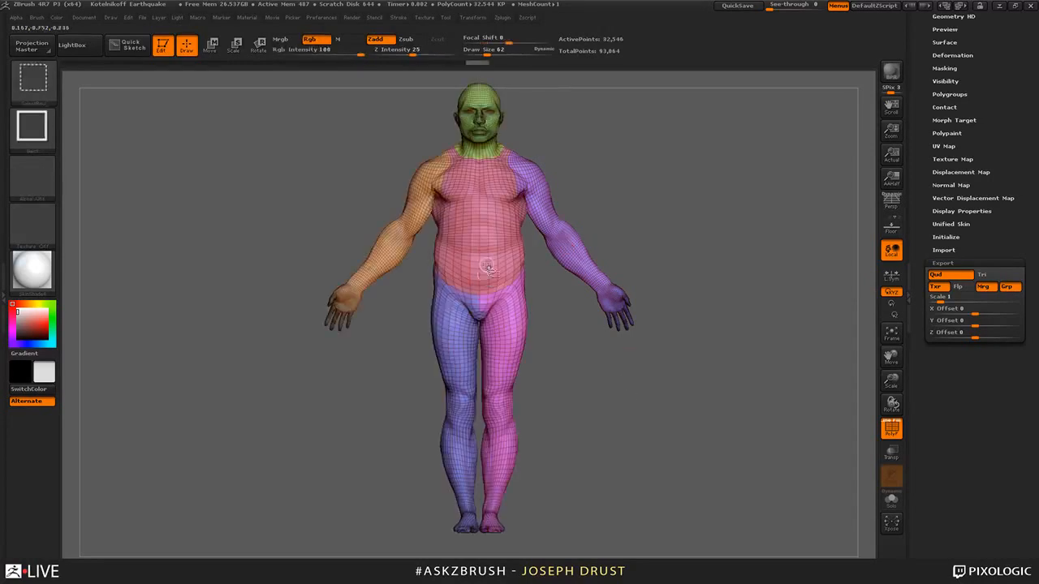
pyautogui.keyDown('ctrl'); pyautogui.keyDown('shift'); pyautogui.click(461, 365); pyautogui.keyUp('shift'); pyautogui.keyUp('ctrl')
pyautogui.keyDown('ctrl'); pyautogui.keyDown('shift'); pyautogui.click(568, 474); pyautogui.keyUp('shift'); pyautogui.keyUp('ctrl')
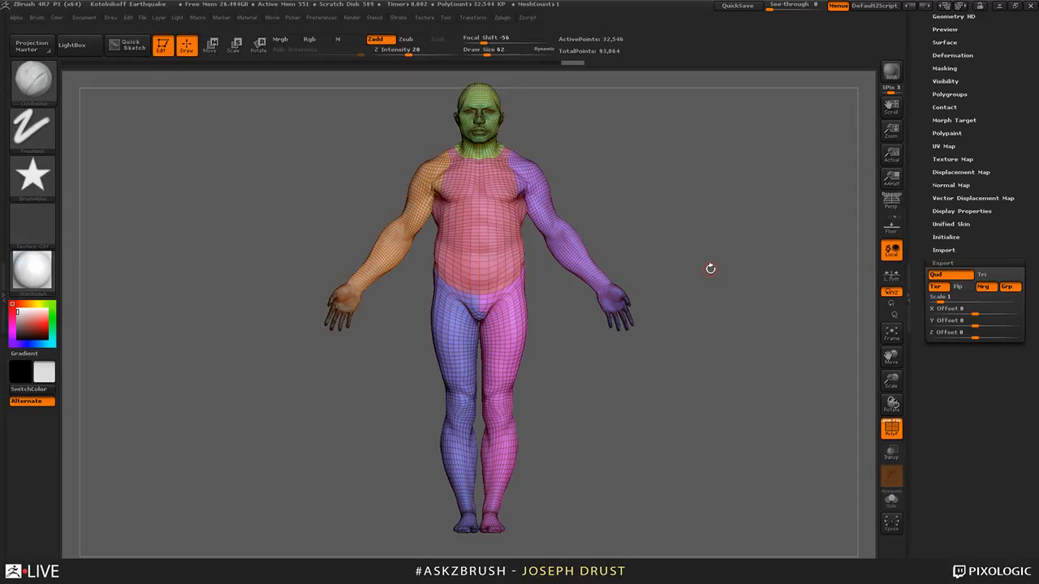
# - Return to the tool's Export command and show the DemoSoldier subtool list again
pyautogui.moveTo(1009, 149); pyautogui.dragTo(1021, 348)
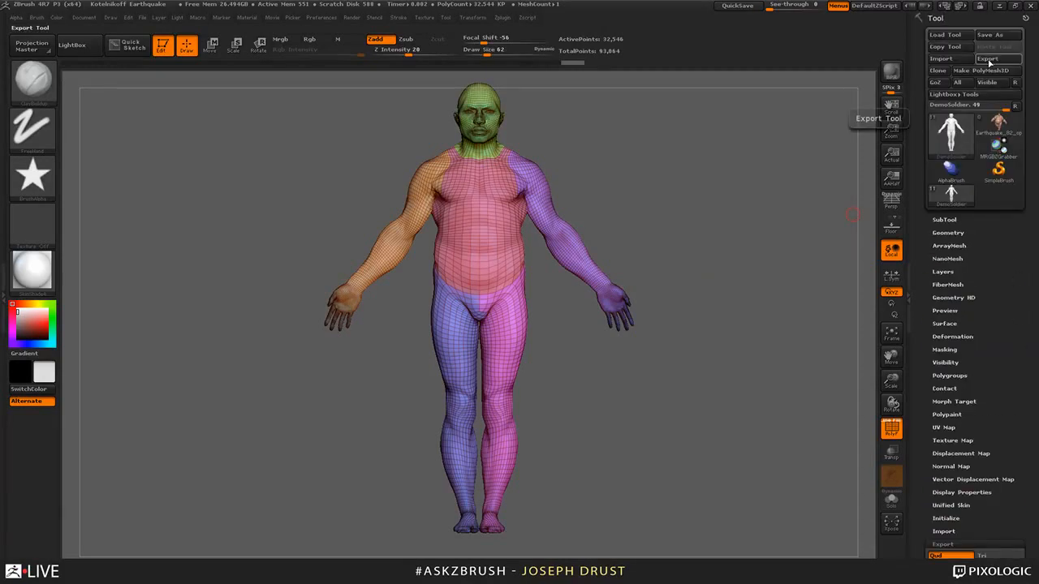
pyautogui.click(943, 219)
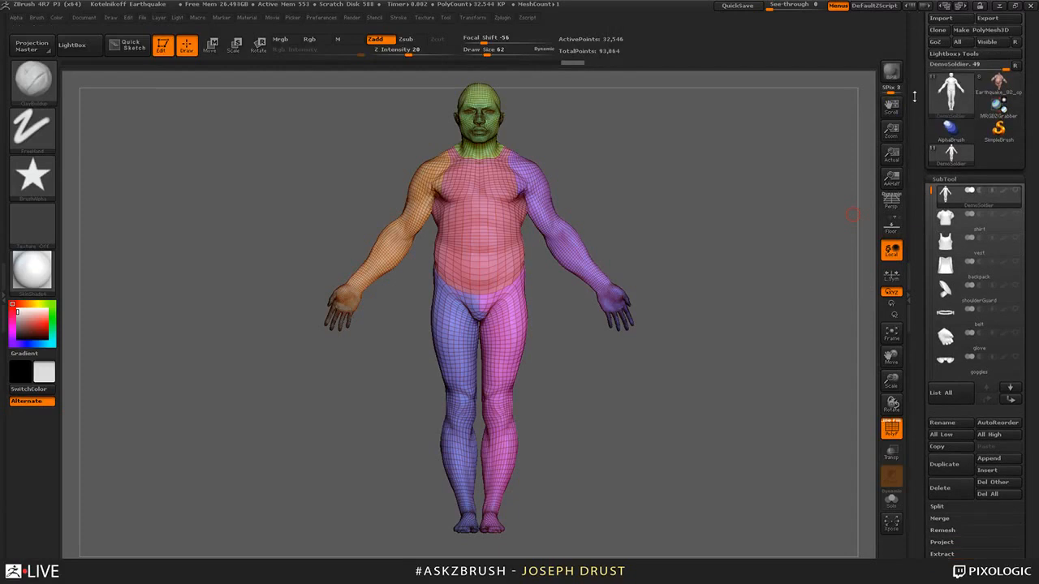
pyautogui.moveTo(923, 106); pyautogui.dragTo(925, 147)
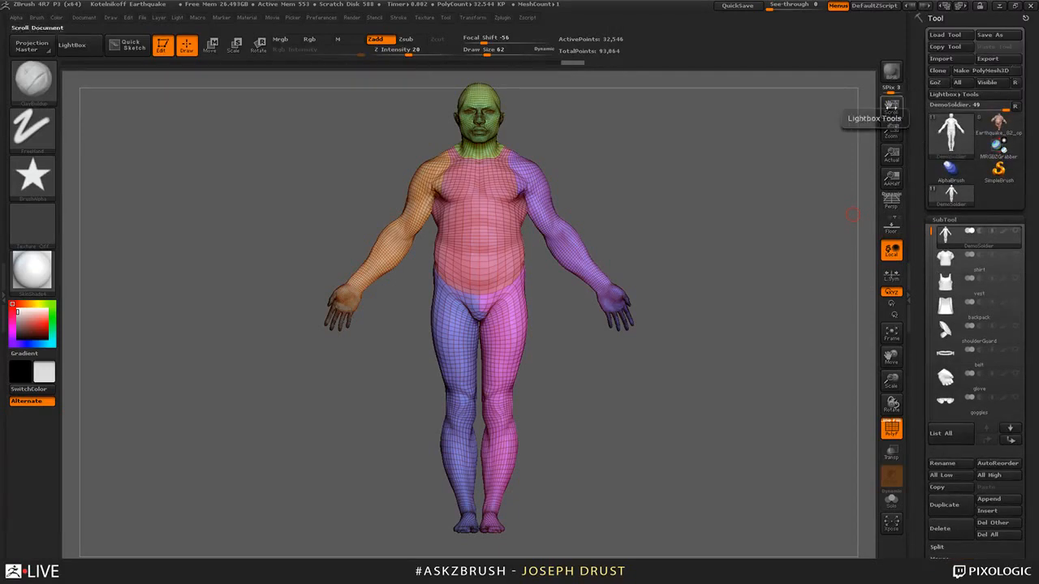
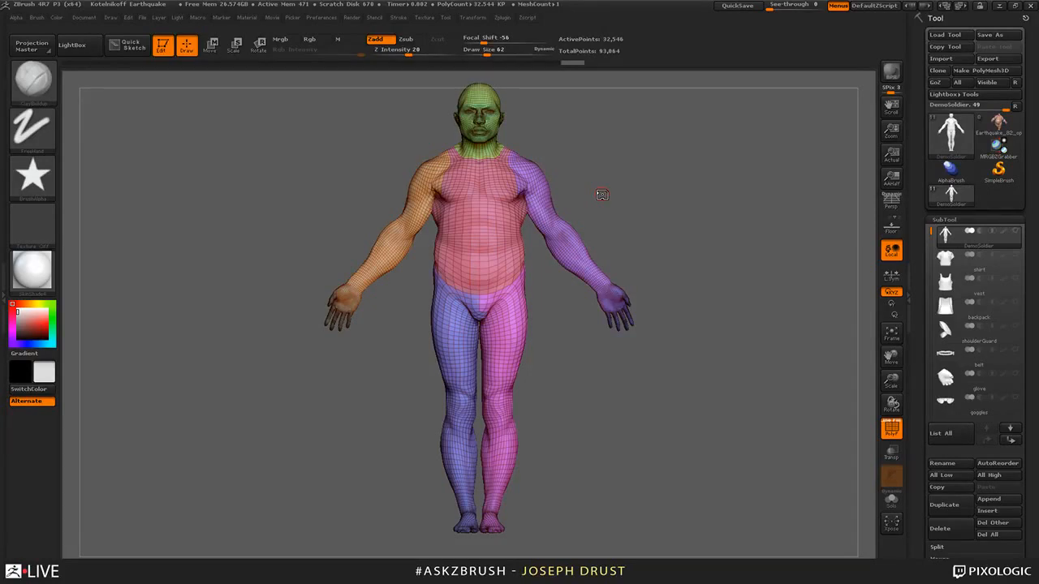
# - Show the Geometry settings with the Modify Topology options for the body, facing it straight from the front
pyautogui.moveTo(601, 194); pyautogui.dragTo(689, 185)
pyautogui.press(',')
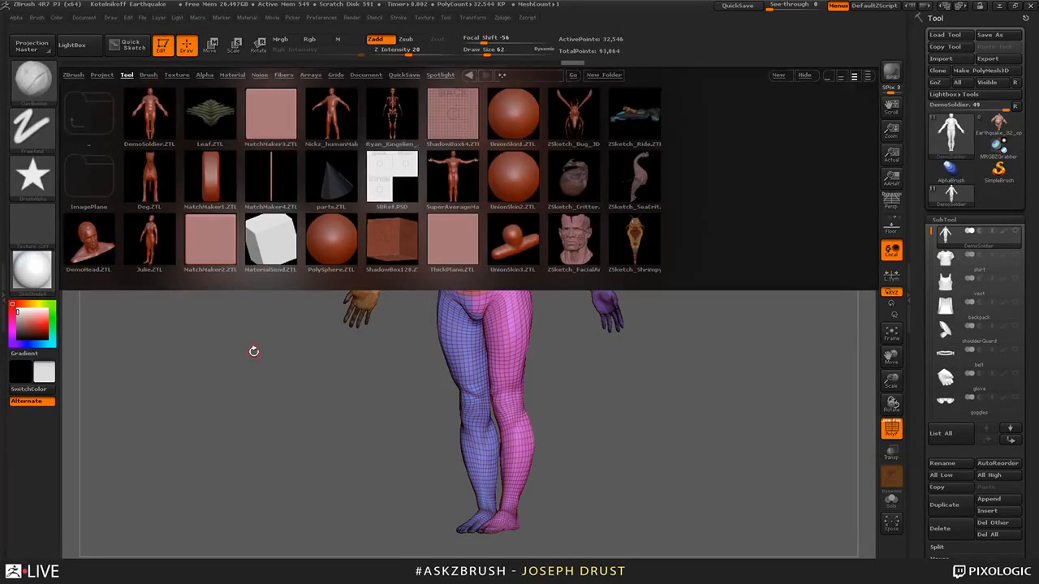
pyautogui.keyDown('shift'); pyautogui.moveTo(253, 351); pyautogui.dragTo(280, 352); pyautogui.keyUp('shift')
pyautogui.moveTo(918, 255); pyautogui.dragTo(919, 38)
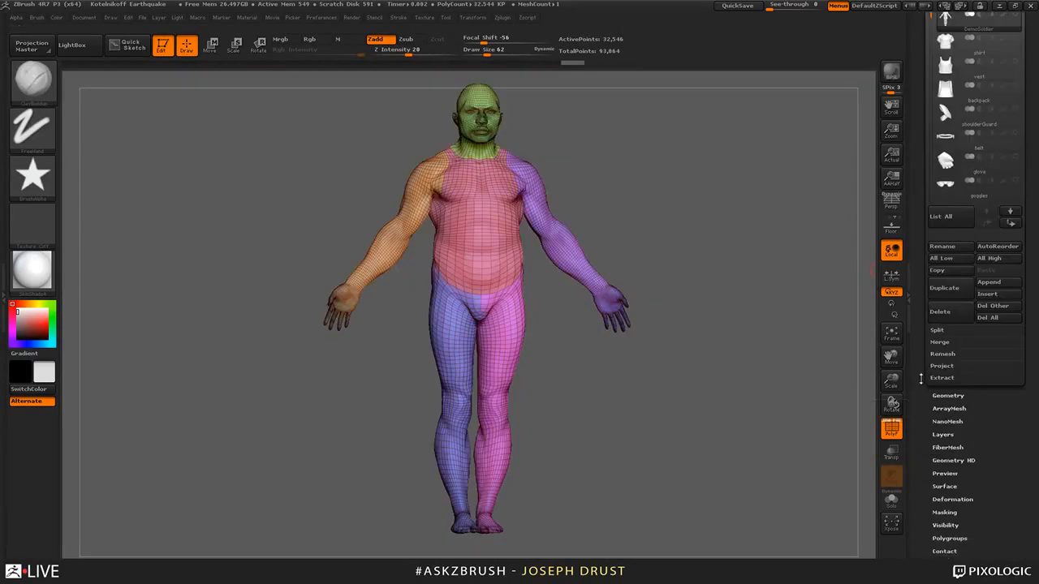
pyautogui.click(942, 395)
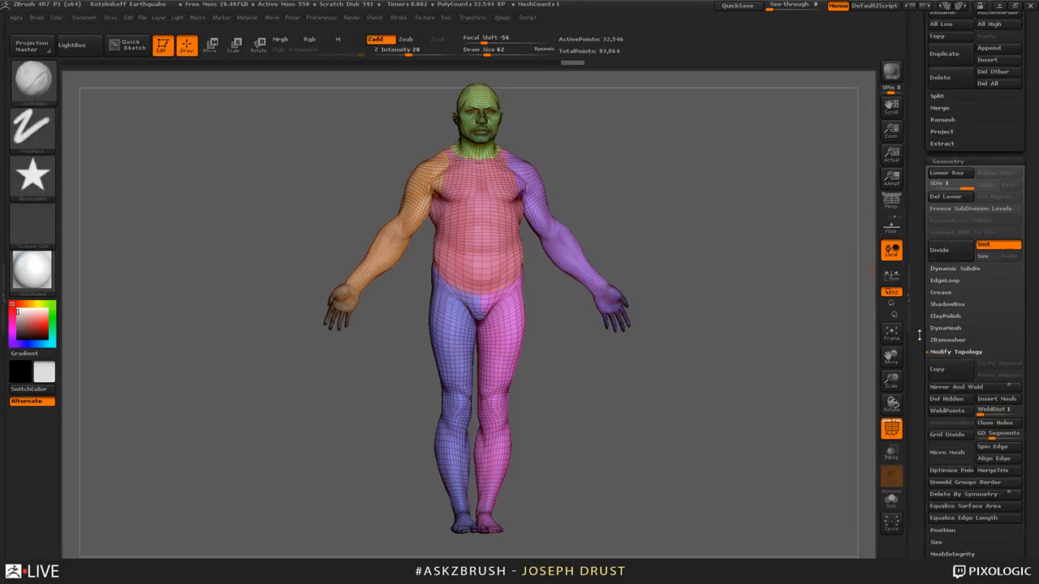
pyautogui.moveTo(714, 279); pyautogui.dragTo(804, 274)
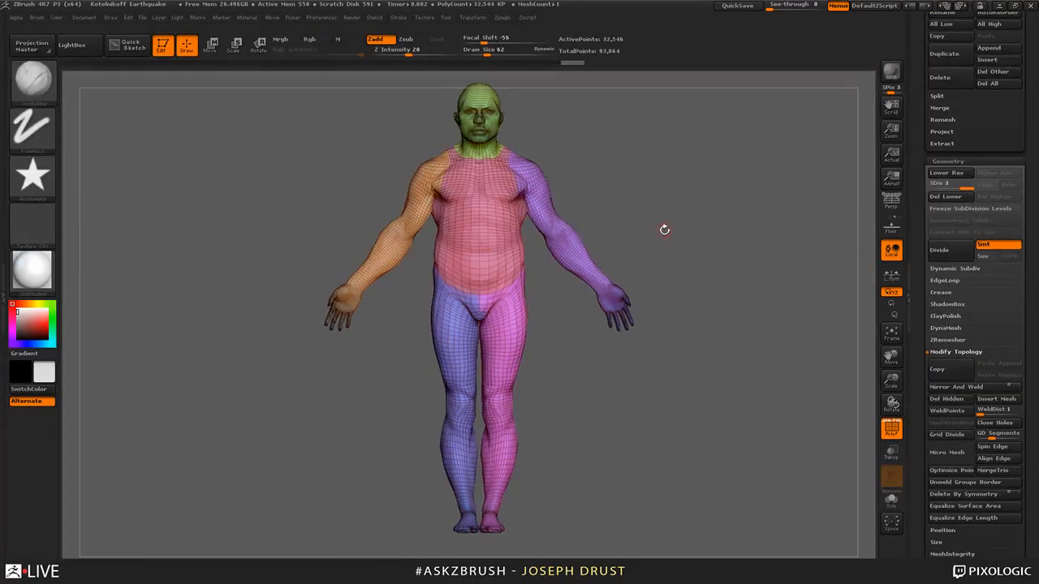
# - Load the 4R7_RifleModel project from LightBox
pyautogui.press(',')
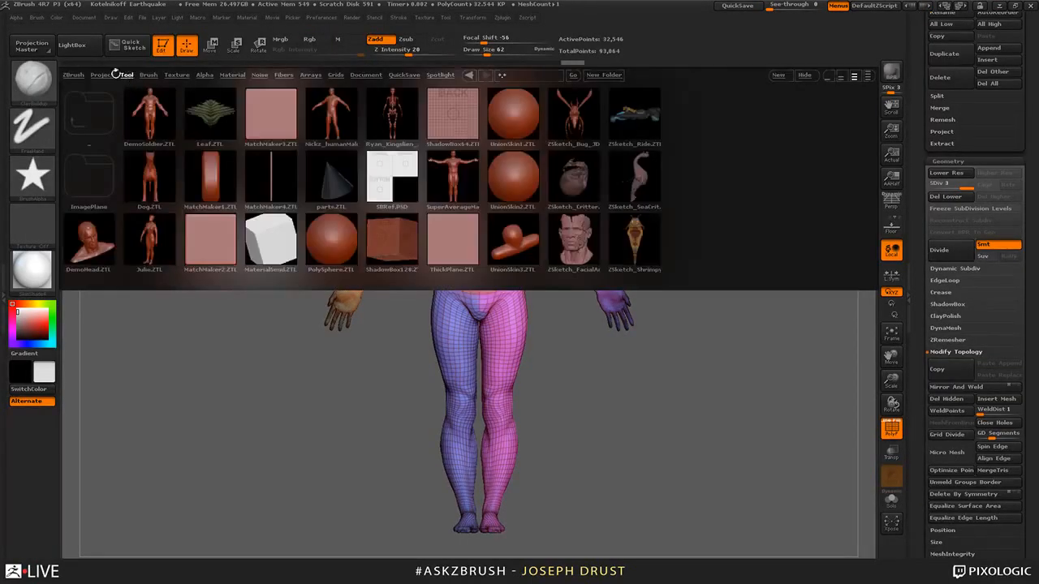
pyautogui.click(111, 75)
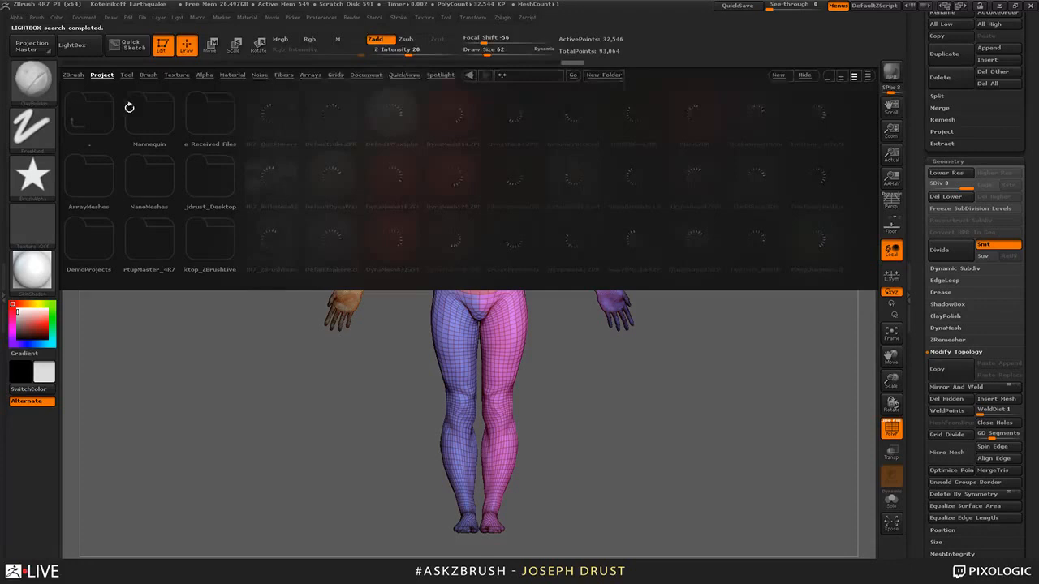
pyautogui.doubleClick(270, 176)
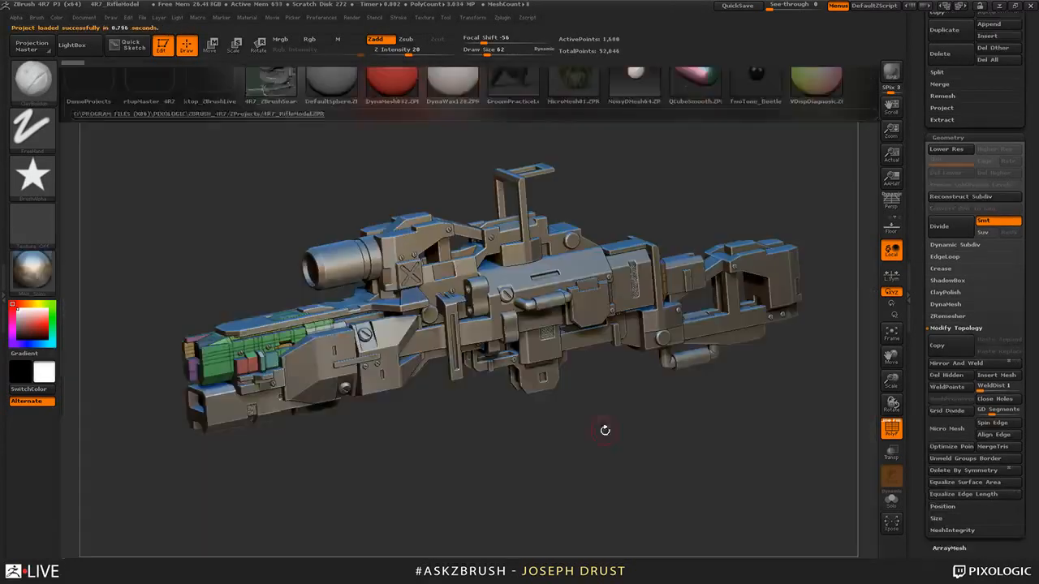
# - Inspect the rifle from an angle and show its Dynamic Subdiv and ArrayMesh settings
pyautogui.click(956, 246)
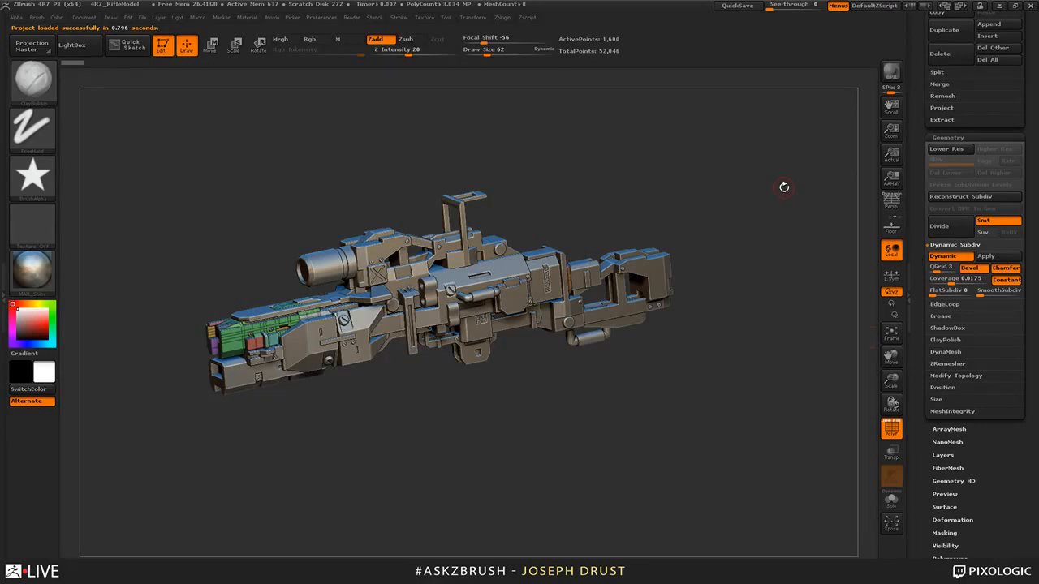
pyautogui.moveTo(784, 187); pyautogui.dragTo(765, 219)
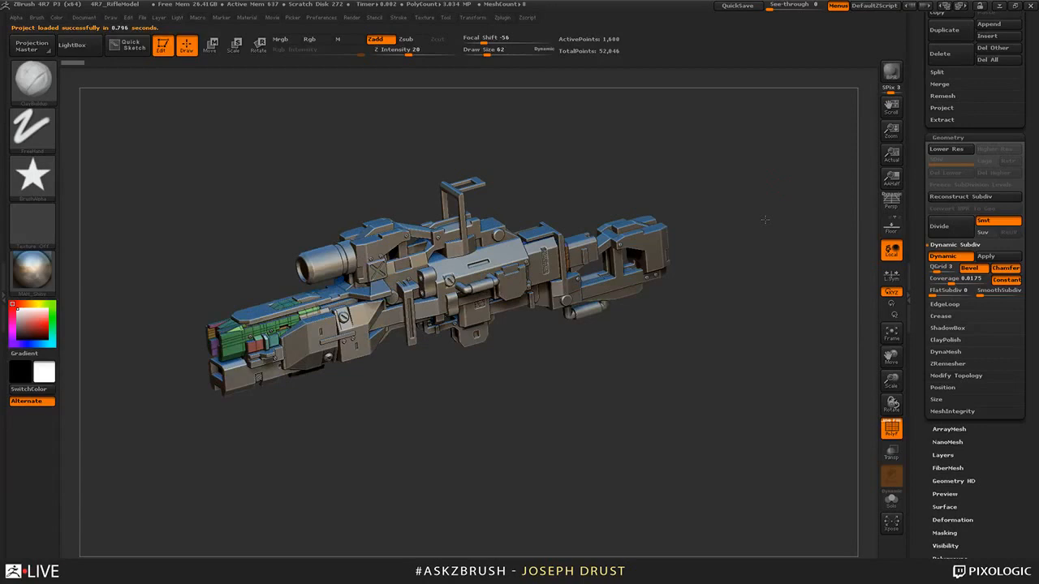
pyautogui.click(950, 431)
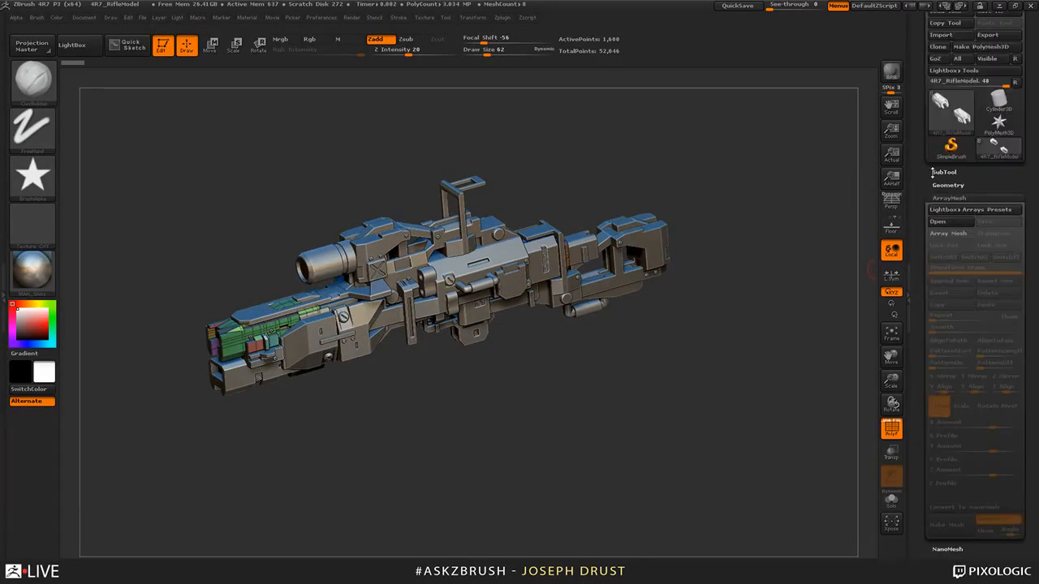
# - Step through the rifle's subtools to compare their polygroups, finishing on the MainHousing subtool
pyautogui.press('Down')
pyautogui.press('Up')
pyautogui.press('Down')
pyautogui.press('Down')
pyautogui.press('Down')
pyautogui.press('Down')
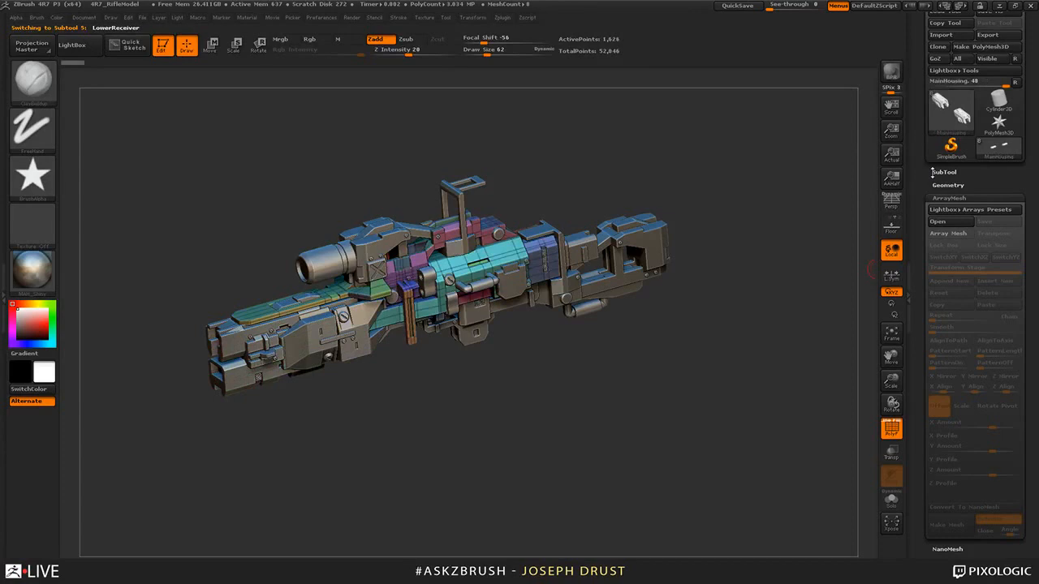
pyautogui.press('Down')
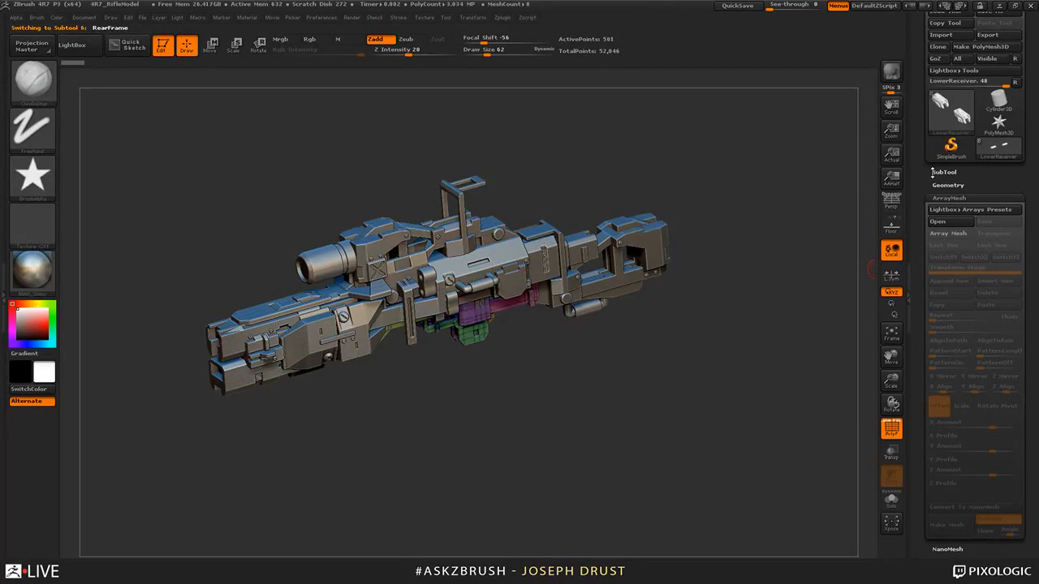
pyautogui.press('Up')
pyautogui.press('Up')
# - Load the 4R7_QuickHeavyLoadMech project from LightBox, turn perspective on, and hide the floor grid
pyautogui.press(',')
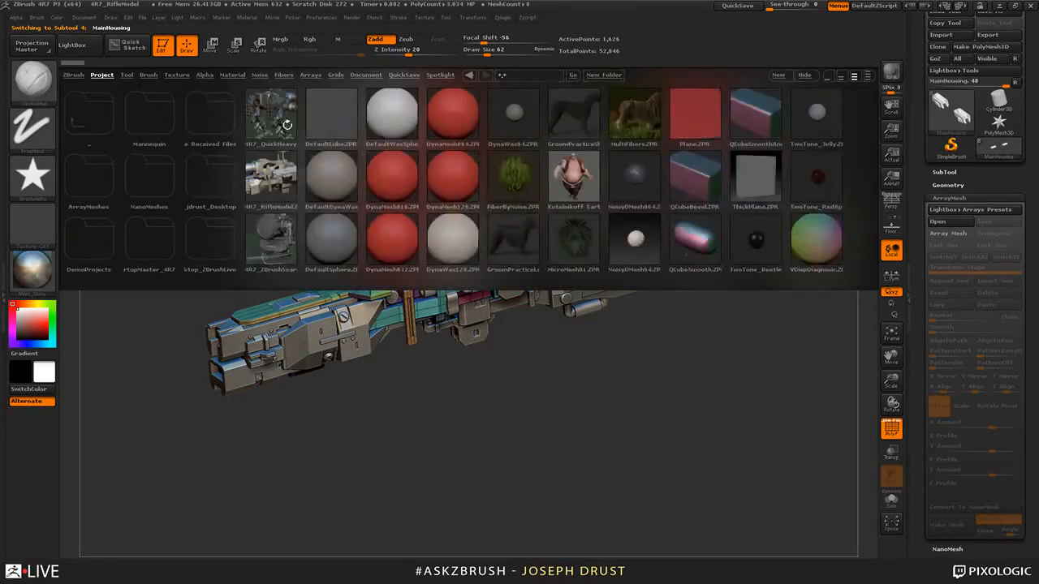
pyautogui.doubleClick(286, 124)
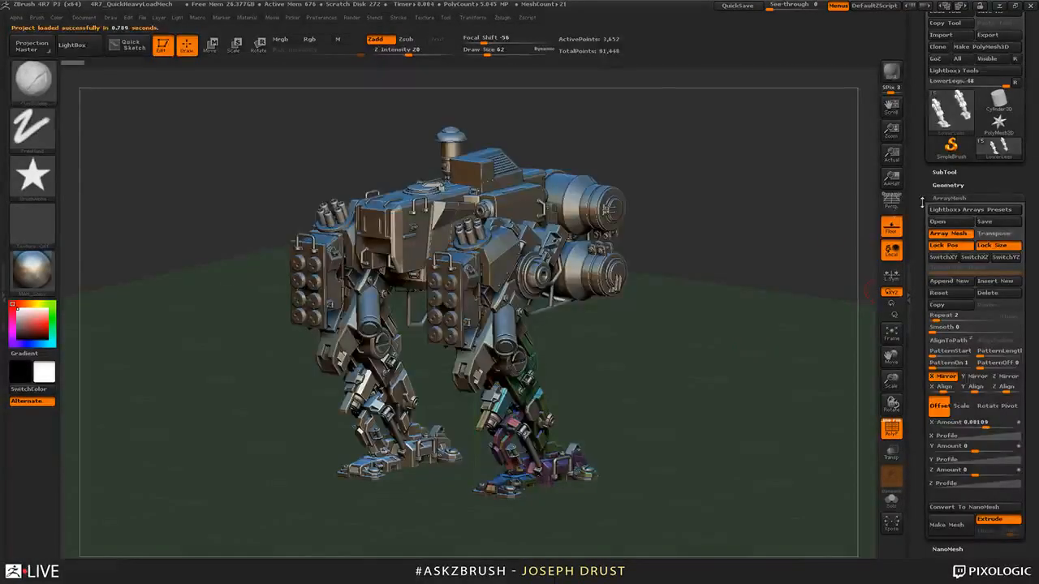
pyautogui.moveTo(805, 260); pyautogui.dragTo(741, 150)
pyautogui.press('p')
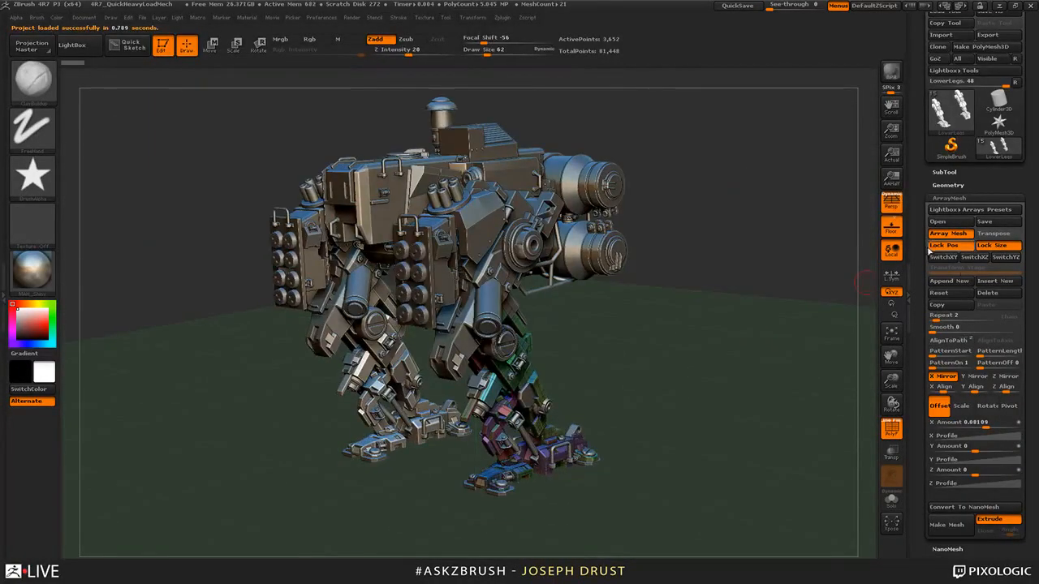
pyautogui.click(892, 227)
pyautogui.moveTo(849, 429); pyautogui.dragTo(865, 482)
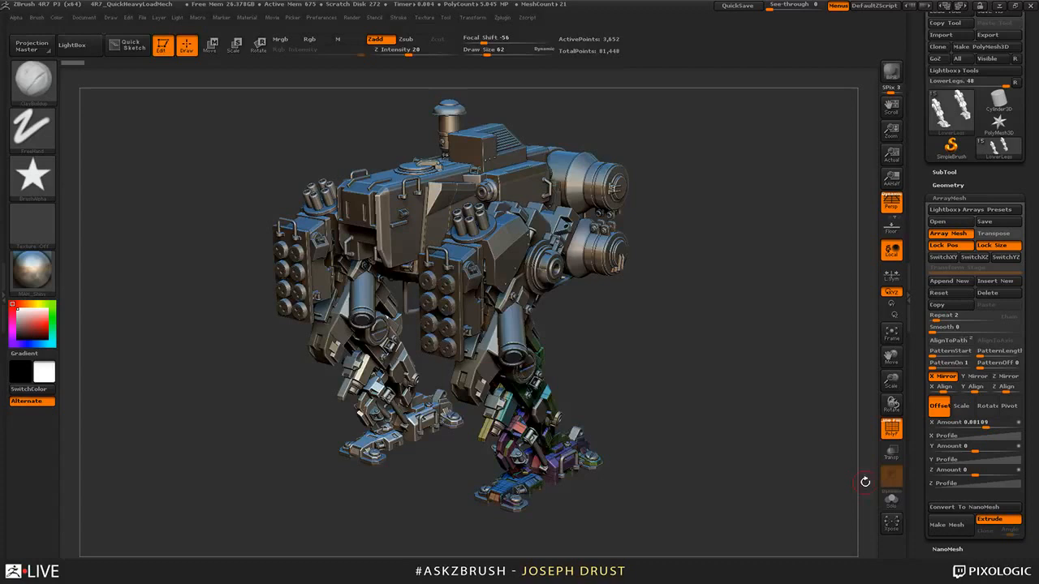
# - Solo the mech's LowerLegs subtool and review its ArrayMesh and Dynamic Subdiv settings
pyautogui.click(891, 501)
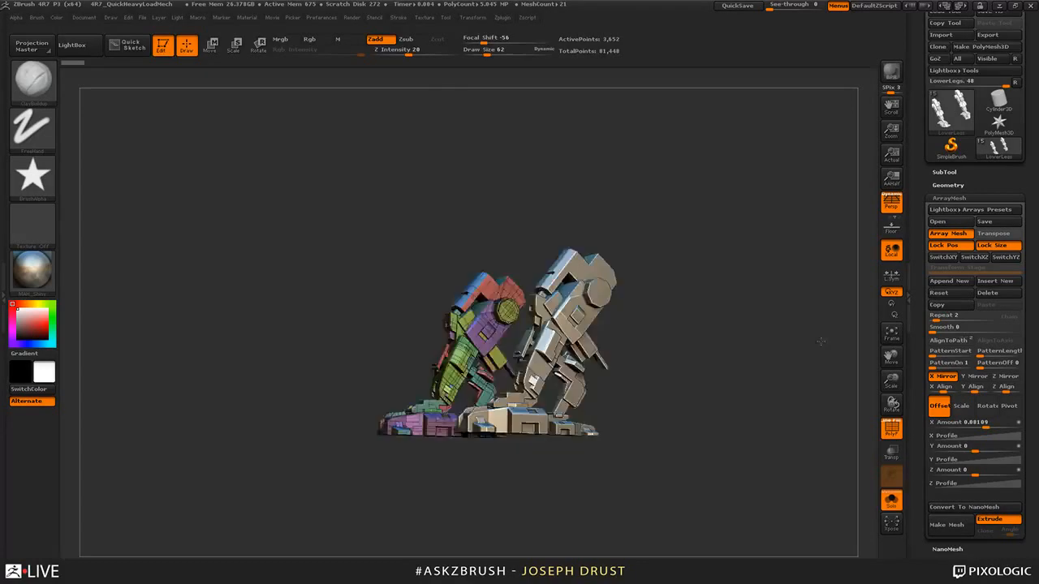
pyautogui.moveTo(820, 342); pyautogui.dragTo(865, 414)
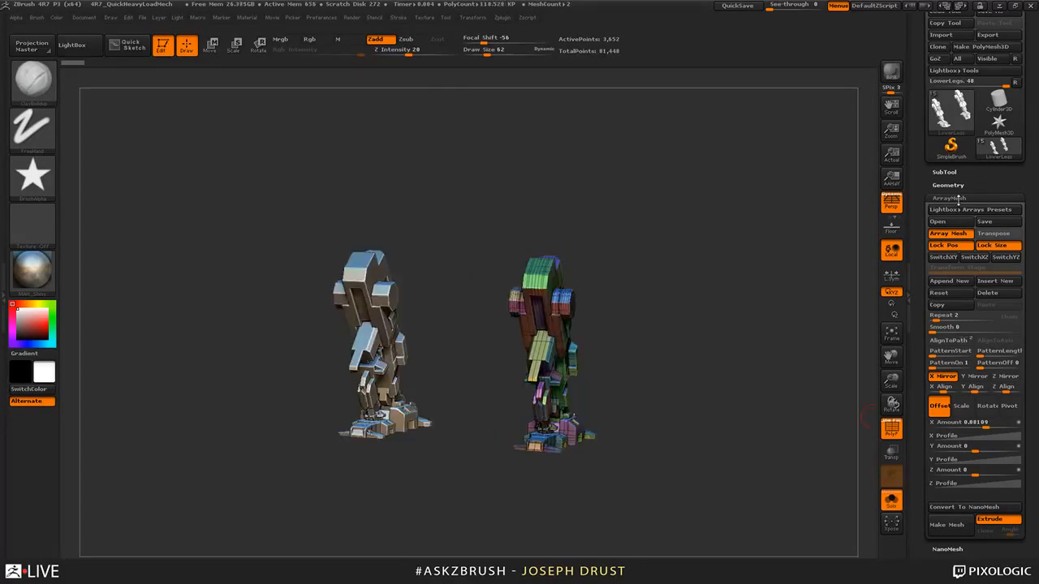
pyautogui.scroll(-2, 960, 199)
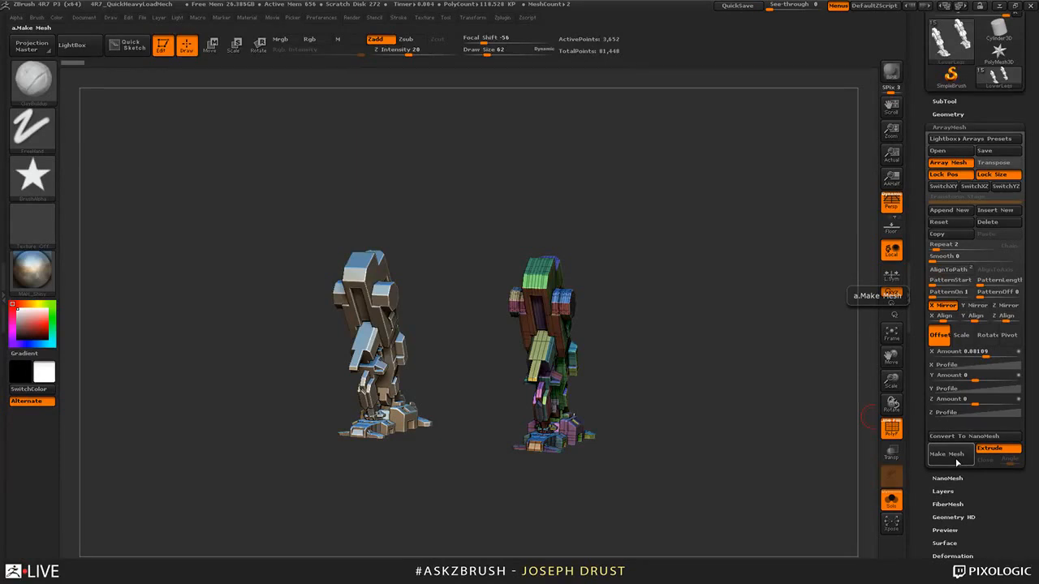
pyautogui.click(947, 114)
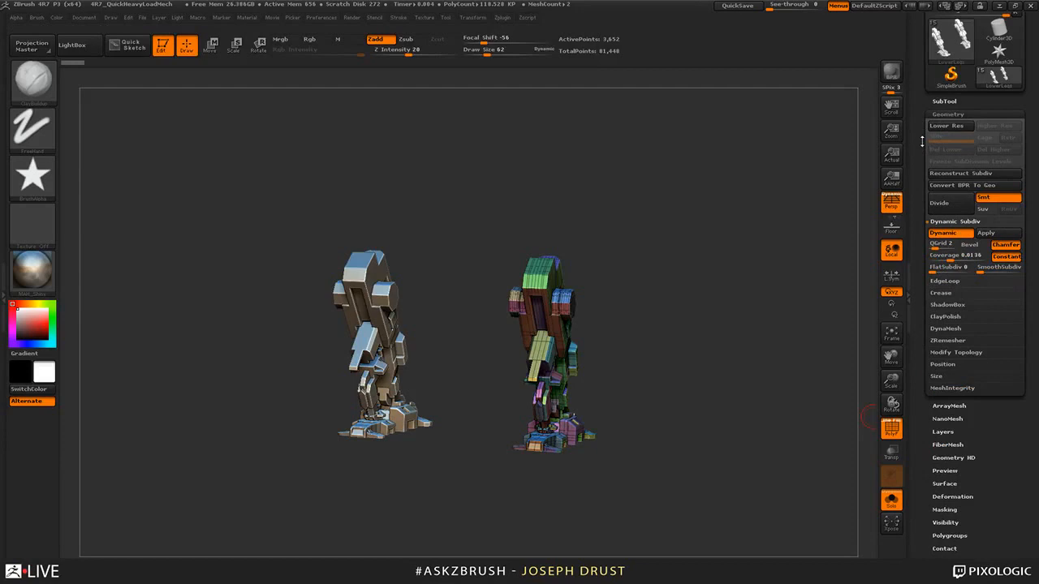
pyautogui.moveTo(922, 142); pyautogui.dragTo(919, 163)
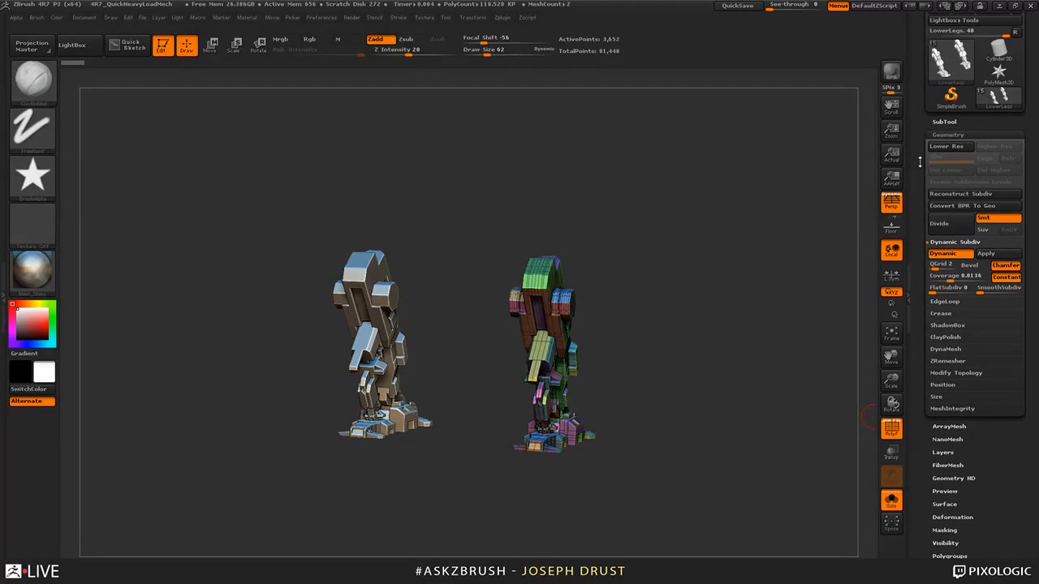
# - Examine the mech's LowerLegs subtool from several angles and locate the Convert BPR To Geo option
pyautogui.click(955, 207)
pyautogui.moveTo(792, 210); pyautogui.dragTo(763, 215)
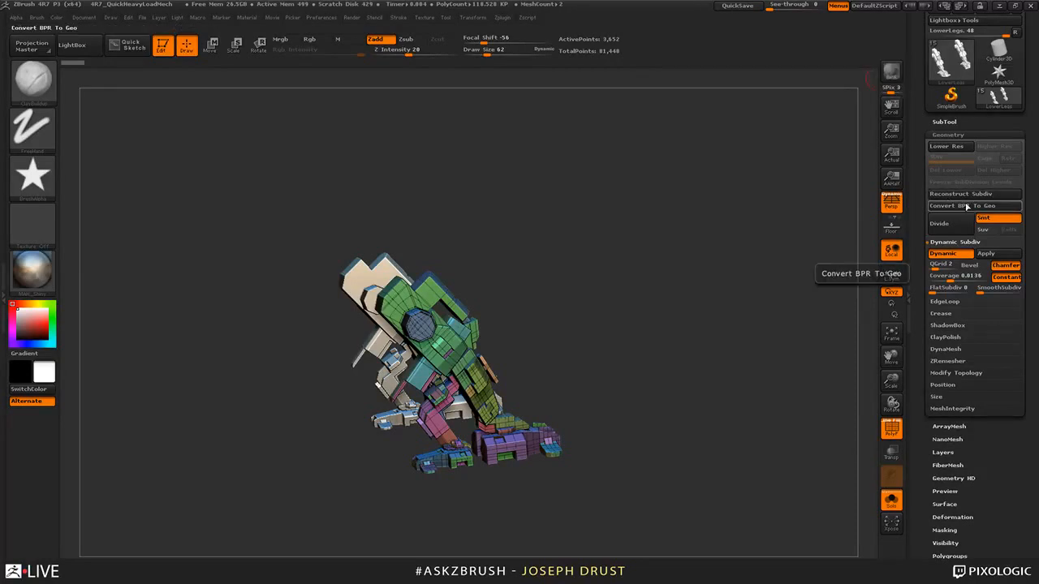
pyautogui.moveTo(687, 235); pyautogui.dragTo(714, 237)
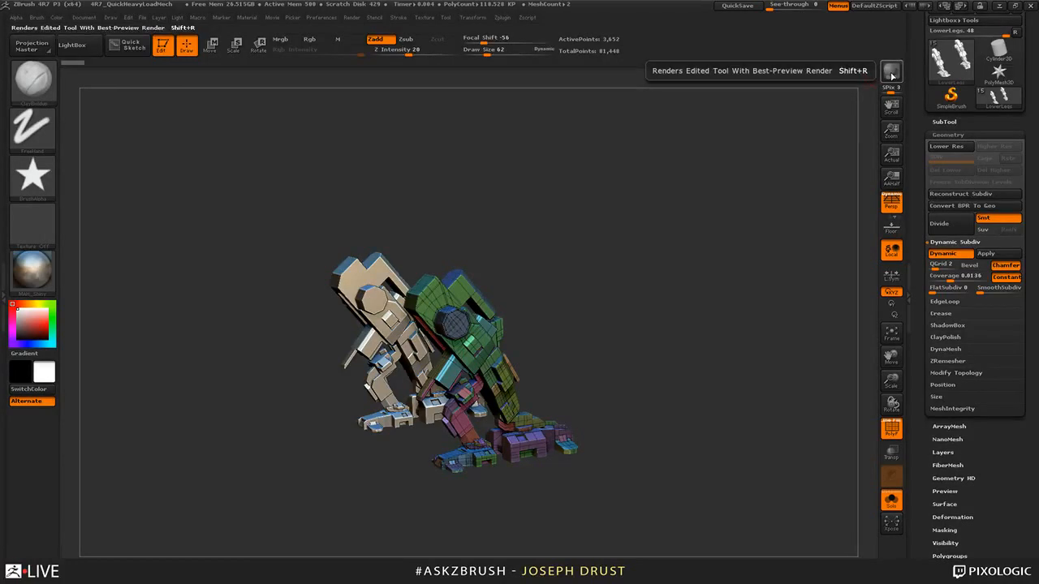
pyautogui.moveTo(775, 213); pyautogui.dragTo(749, 235)
# - Load the MicroMesh01 project from LightBox and view the model from a different angle
pyautogui.press(',')
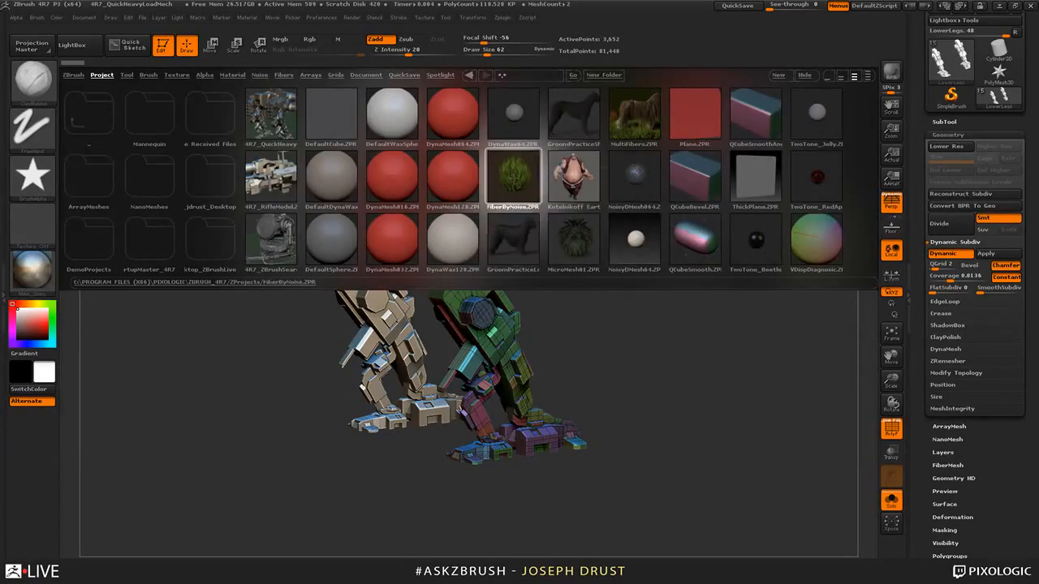
pyautogui.doubleClick(532, 152)
pyautogui.doubleClick(573, 242)
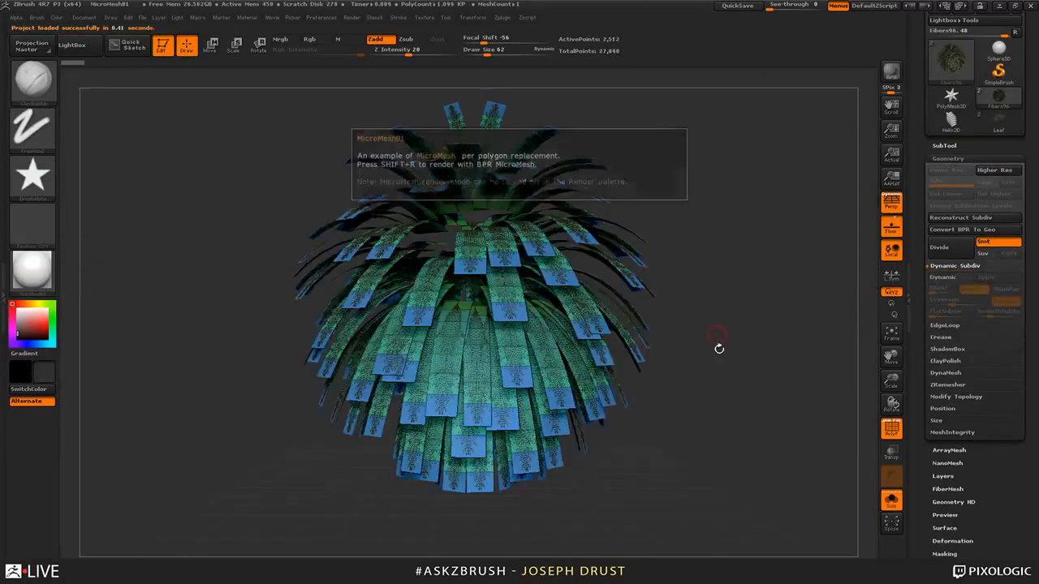
pyautogui.moveTo(737, 327); pyautogui.dragTo(764, 286)
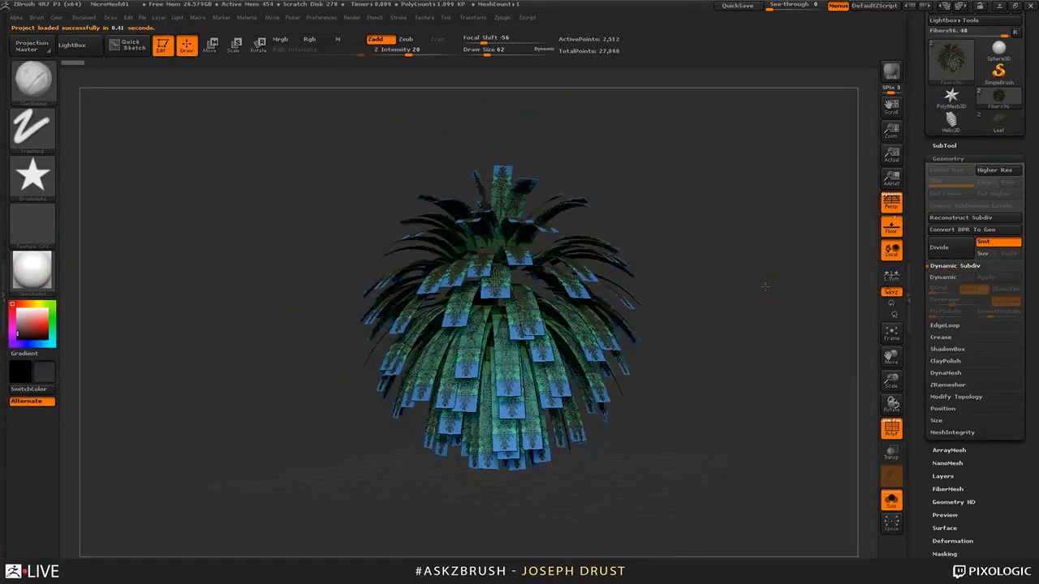
# - Turn off PolyFrame and run BPR renders of the plant to preview its MicroMesh leaves
pyautogui.click(891, 429)
pyautogui.moveTo(848, 402); pyautogui.dragTo(819, 169)
pyautogui.click(891, 72)
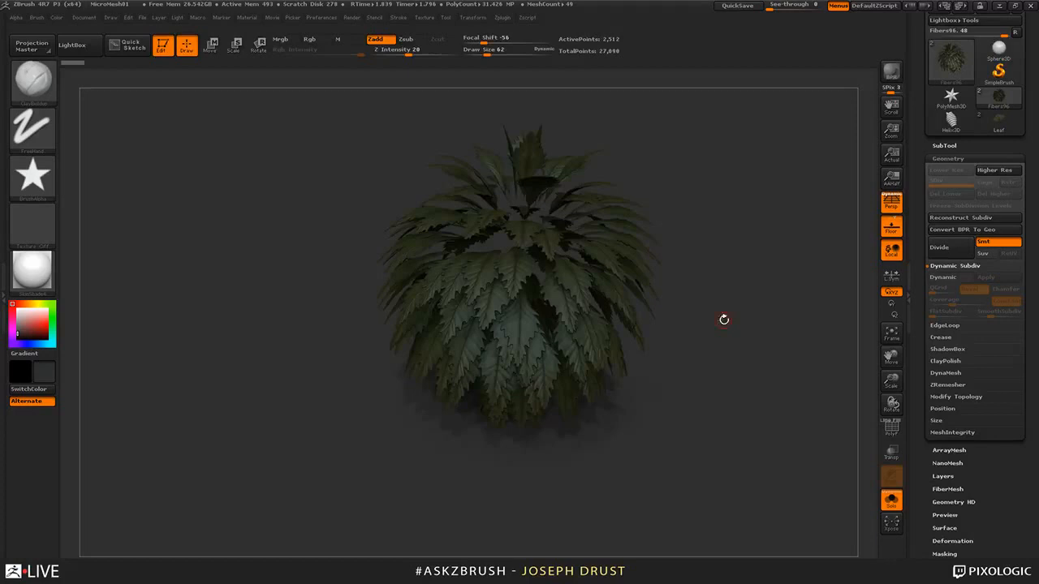
pyautogui.moveTo(724, 319); pyautogui.dragTo(743, 289)
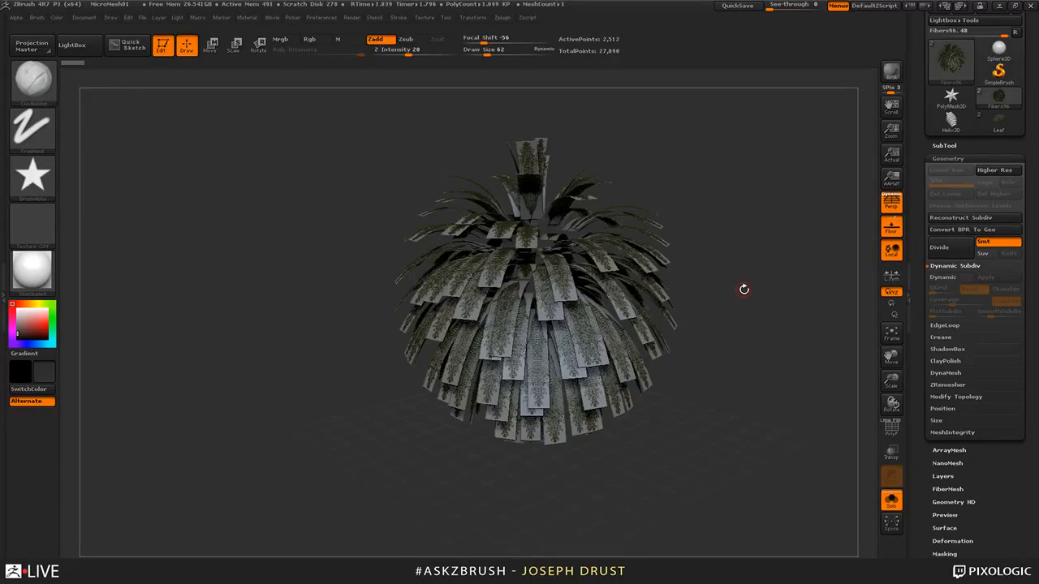
pyautogui.click(949, 230)
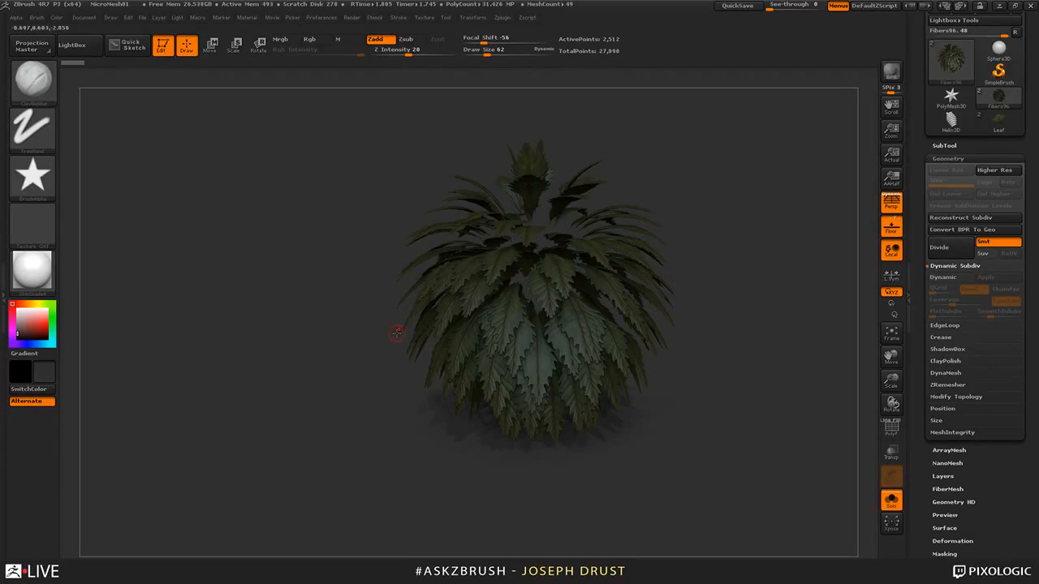
pyautogui.moveTo(754, 187); pyautogui.dragTo(756, 199)
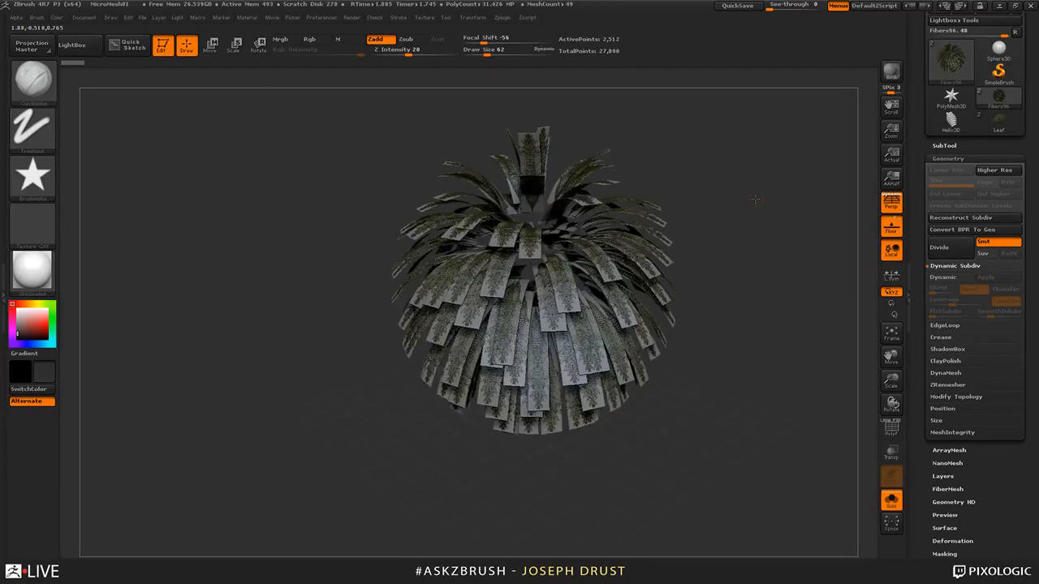
# - Convert the plant's BPR MicroMesh leaves into real geometry with Convert BPR To Geo
pyautogui.press('shift')
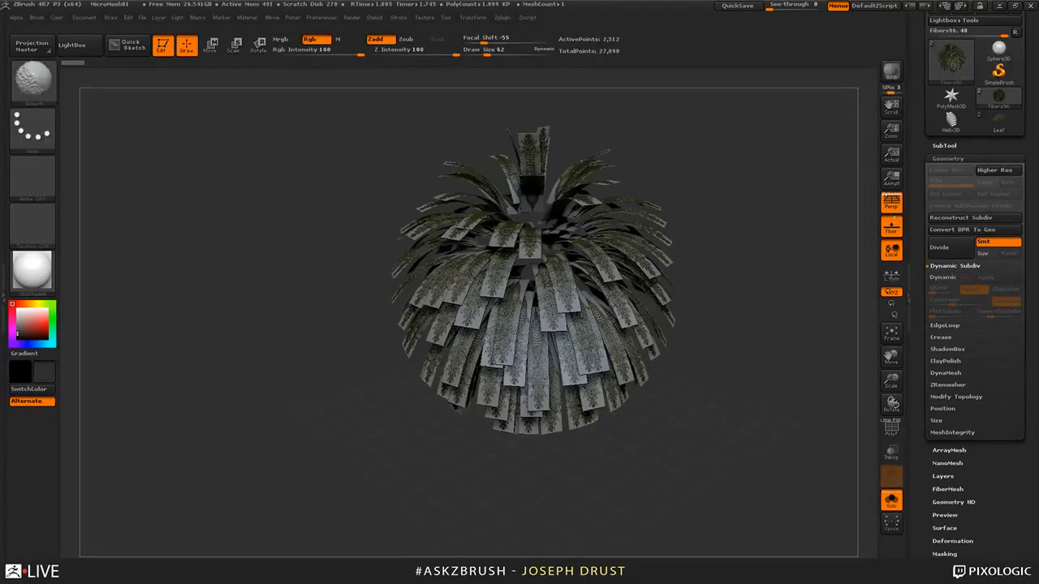
pyautogui.keyDown('shift'); pyautogui.click(956, 528); pyautogui.keyUp('shift')
pyautogui.keyDown('shift'); pyautogui.click(972, 456); pyautogui.keyUp('shift')
pyautogui.moveTo(987, 375); pyautogui.dragTo(999, 455)
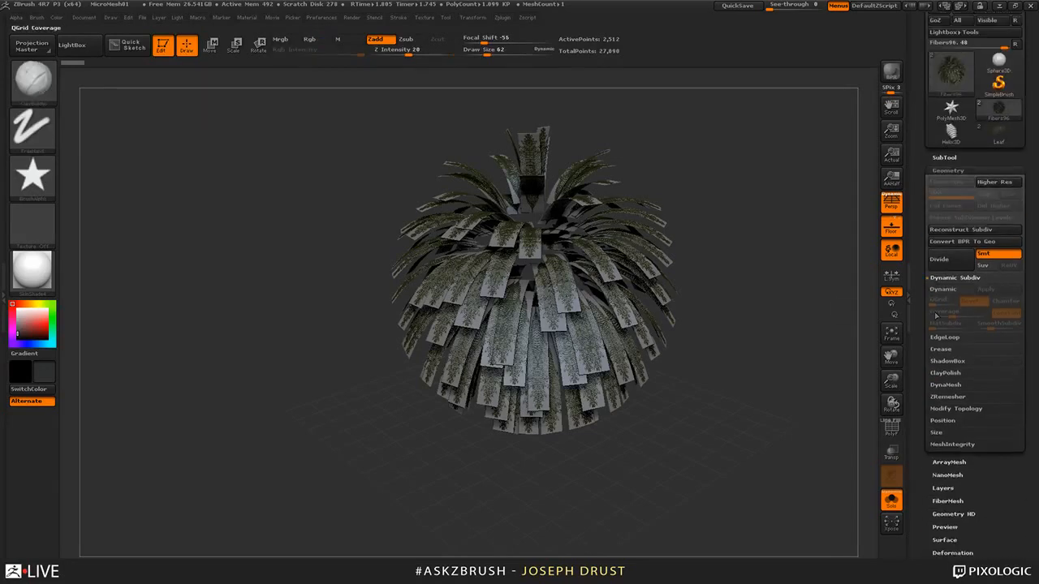
pyautogui.press('shift')
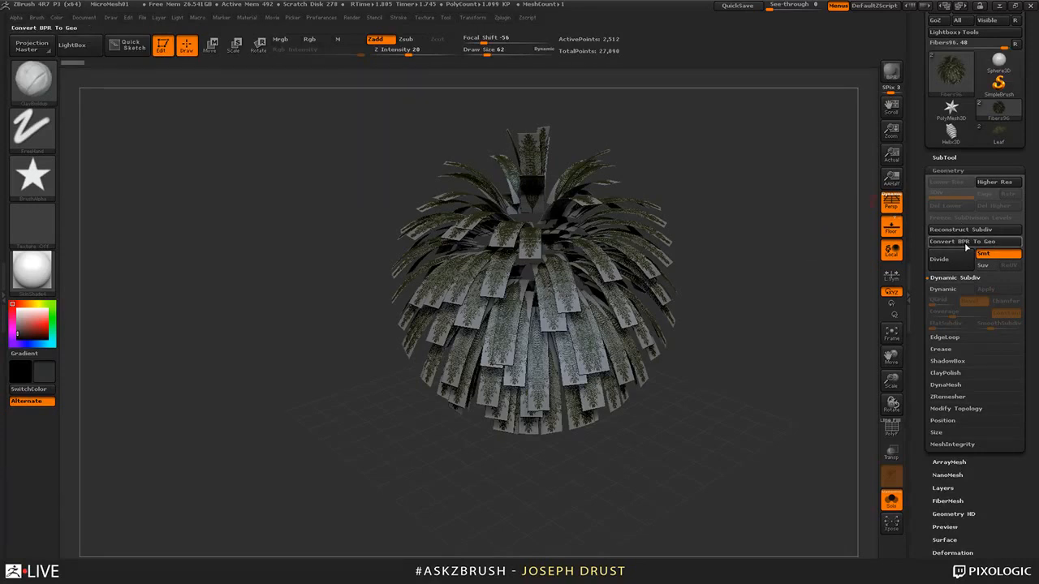
pyautogui.click(965, 243)
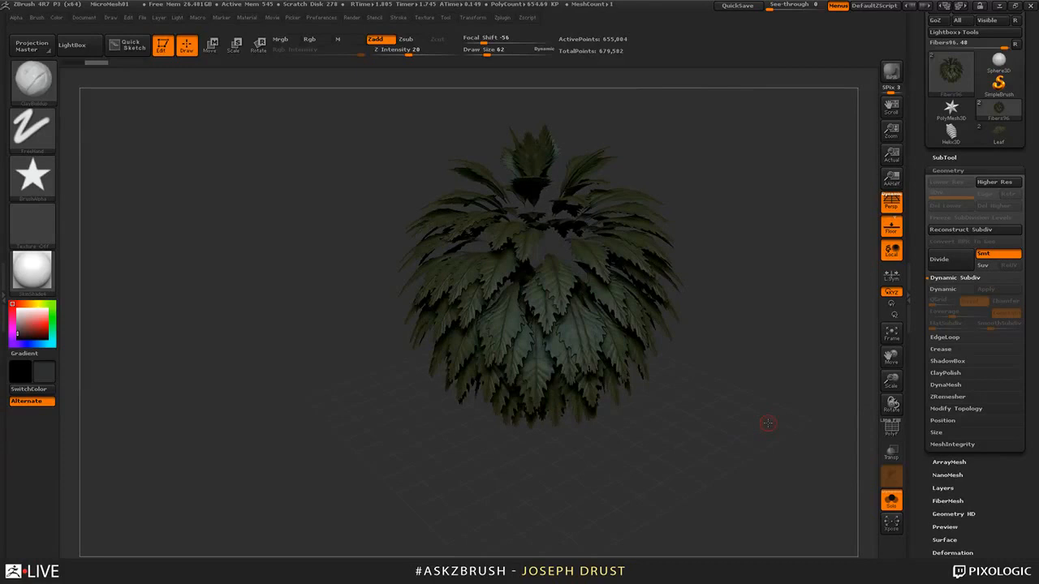
# - Inspect the converted leaf geometry up close with and without PolyFrame, and undo the conversion
pyautogui.moveTo(744, 421); pyautogui.dragTo(747, 406)
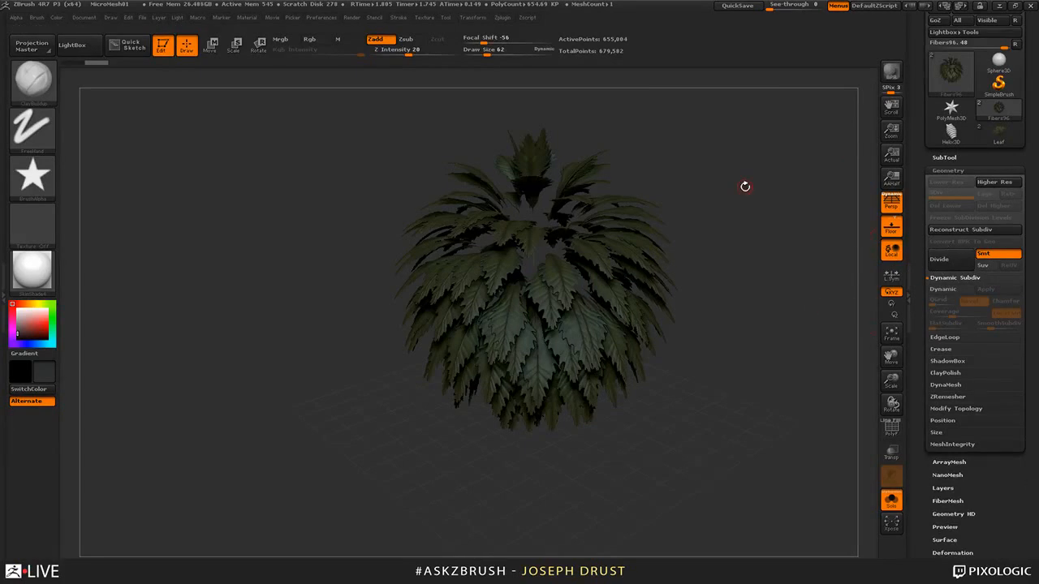
pyautogui.moveTo(745, 187); pyautogui.dragTo(726, 340)
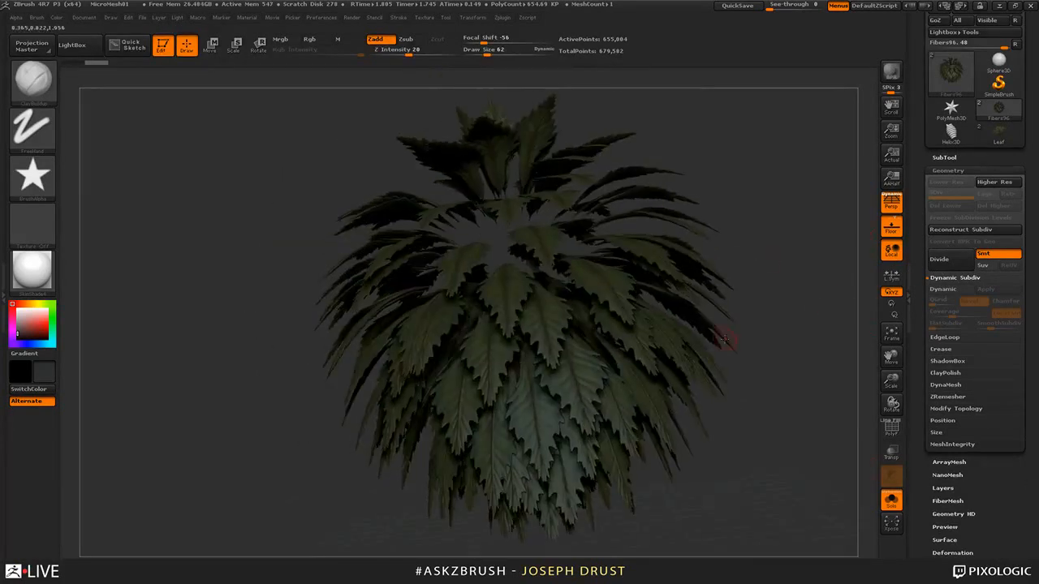
pyautogui.click(888, 429)
pyautogui.moveTo(814, 298)
pyautogui.mouseDown()
pyautogui.moveTo(843, 385)
pyautogui.moveTo(826, 389)
pyautogui.moveTo(814, 361)
pyautogui.mouseUp()
pyautogui.hotkey('shift', 'f')
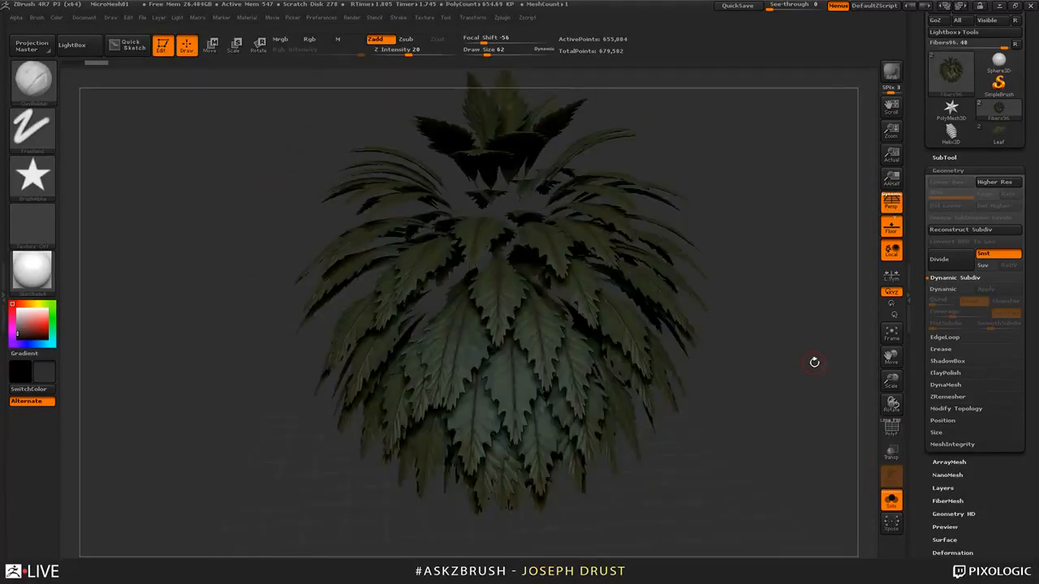
pyautogui.hotkey('ctrl', 'z')
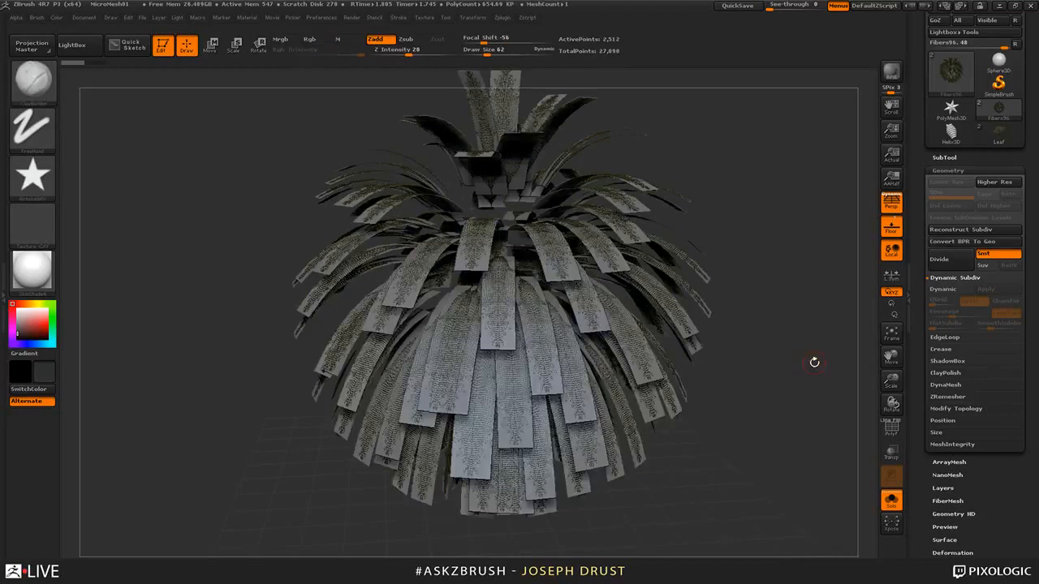
pyautogui.moveTo(814, 362); pyautogui.dragTo(792, 340)
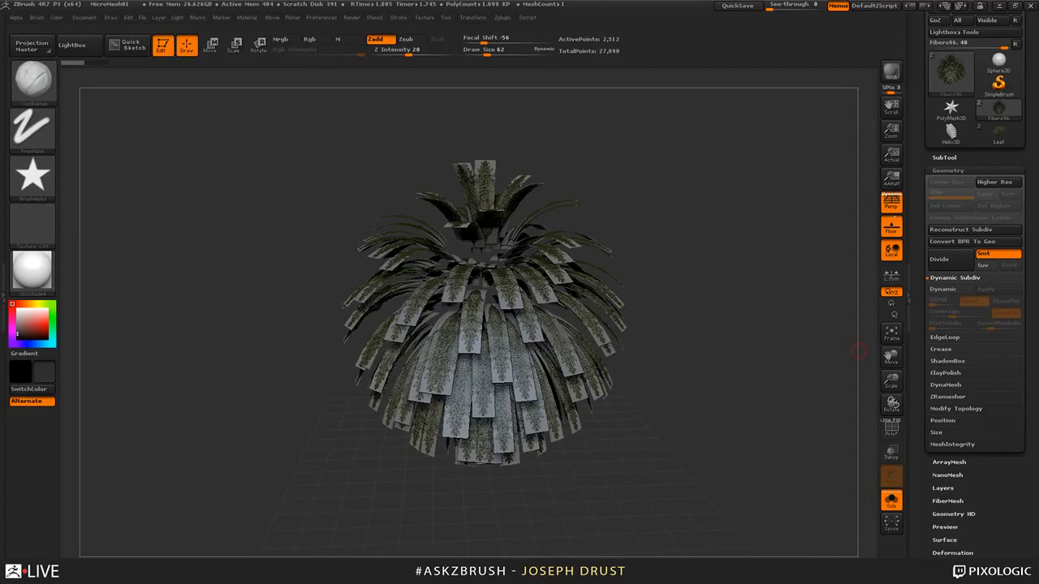
# - Switch to the web browser and refresh the latest tweets on Twitter's #askzbrush hashtag page
pyautogui.hotkey('alt', 'Tab')
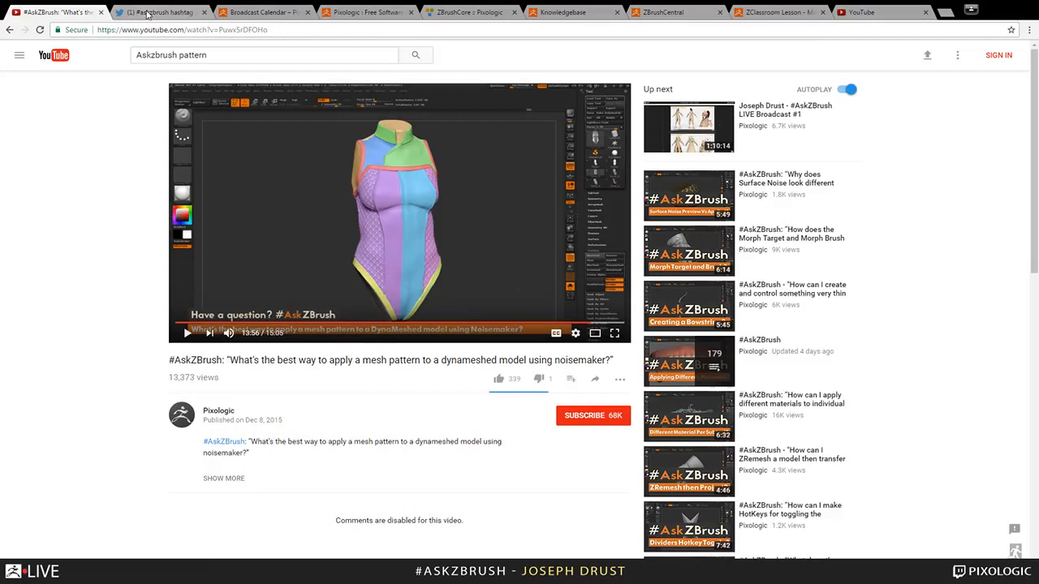
pyautogui.click(147, 12)
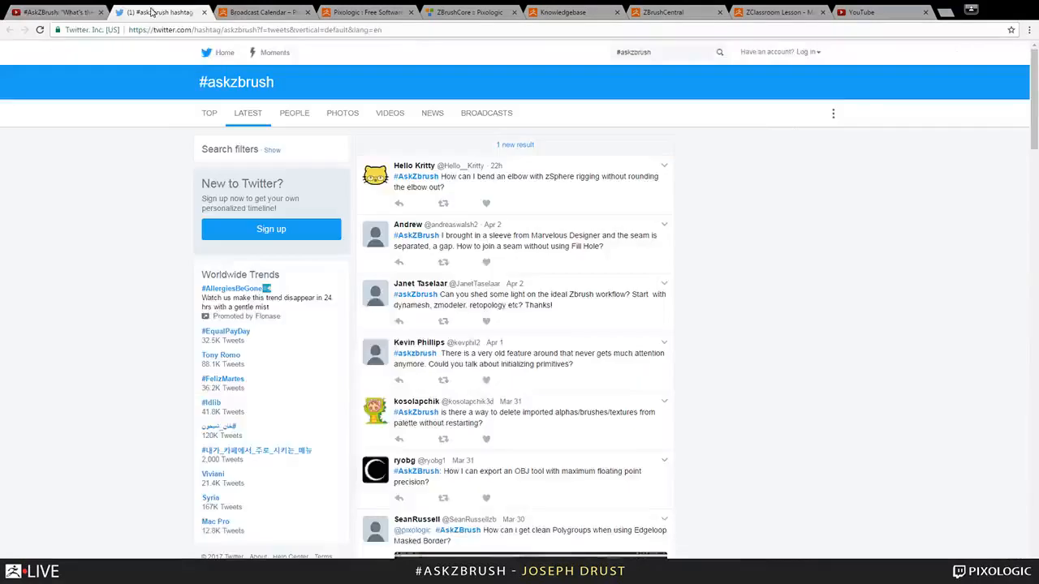
pyautogui.click(70, 13)
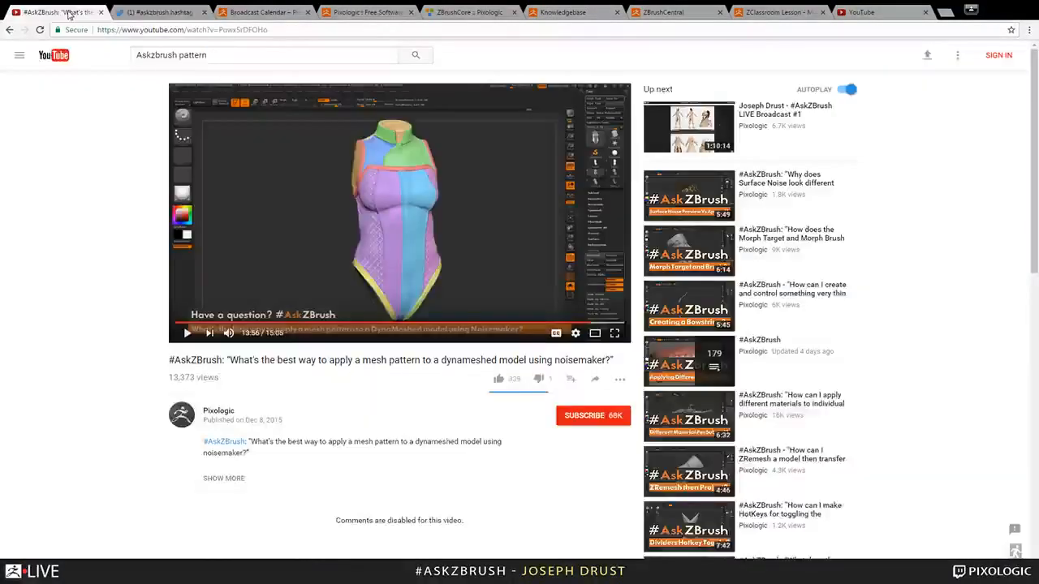
pyautogui.click(152, 12)
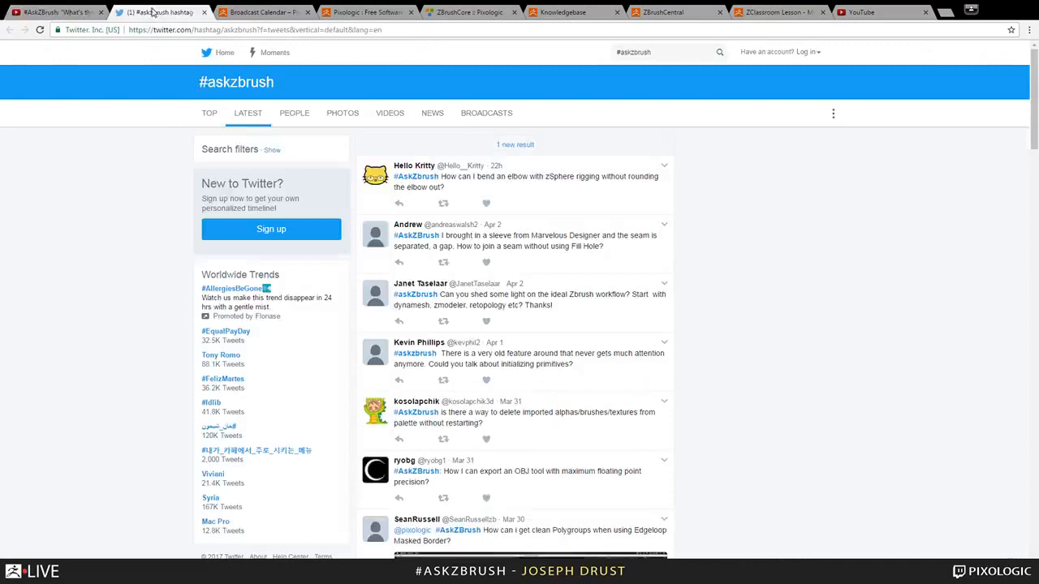
pyautogui.click(247, 115)
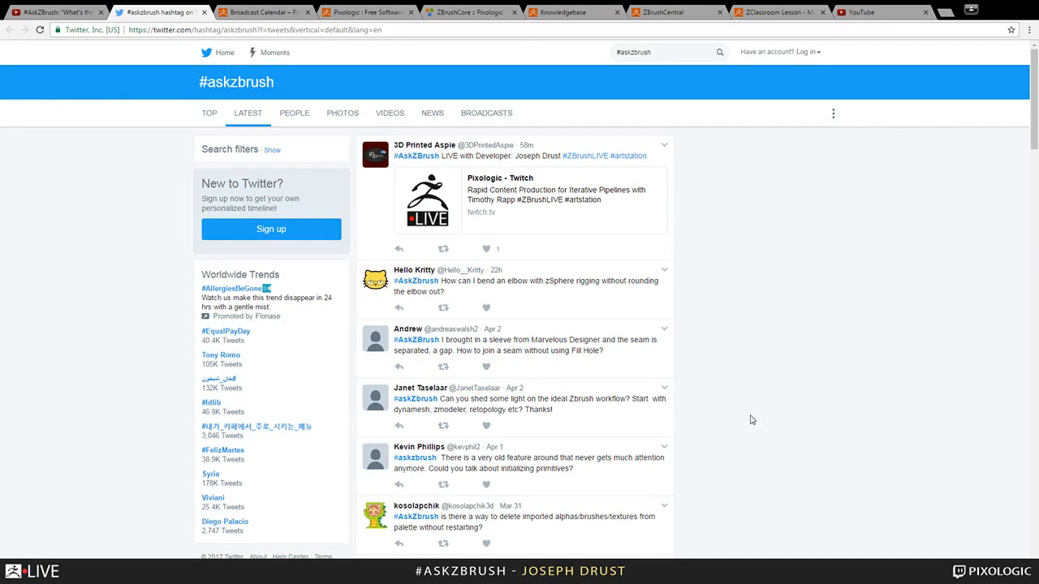
# - Go back from the YouTube mesh pattern video to Pixologic's #AskZBrush playlist
pyautogui.hotkey('ctrl', 'shift', 'Tab')
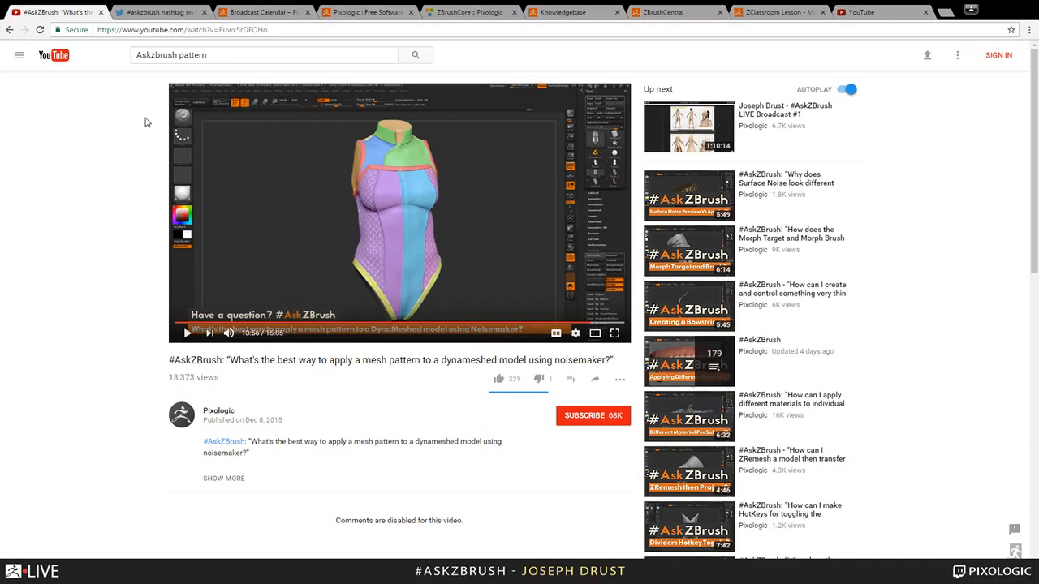
pyautogui.click(9, 30)
pyautogui.click(10, 30)
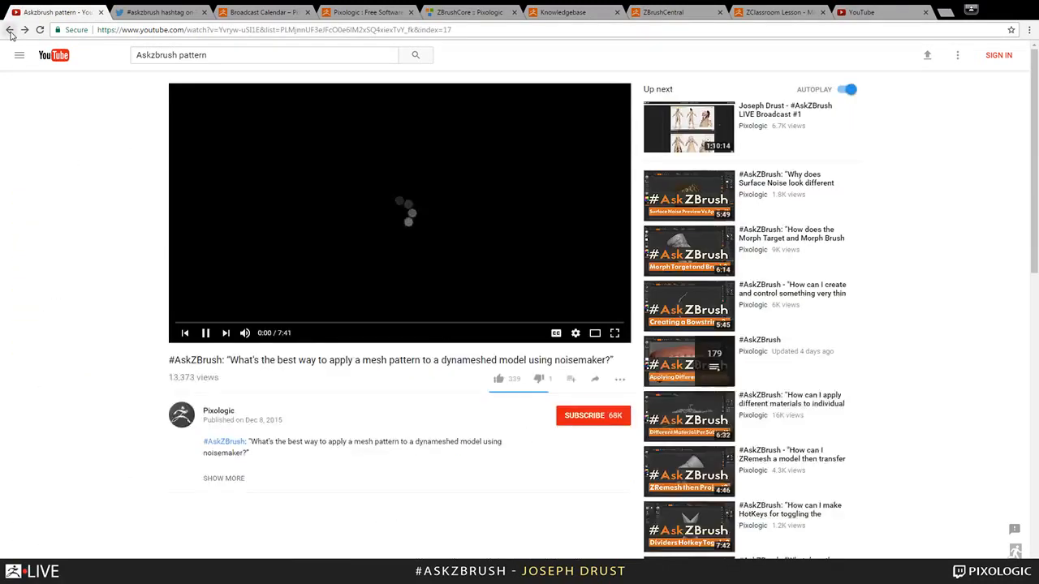
pyautogui.click(9, 30)
pyautogui.click(10, 30)
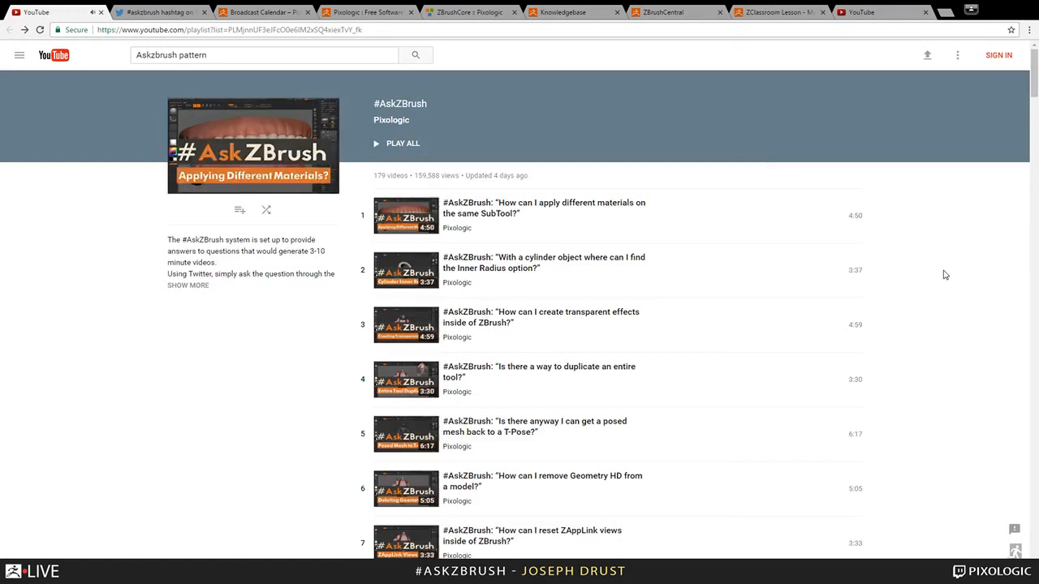
# - Browse the video titles in the #AskZBrush playlist, glance at the #askzbrush tweets, and return to the playlist's start
pyautogui.scroll(-2, 941, 292)
pyautogui.scroll(-5, 937, 305)
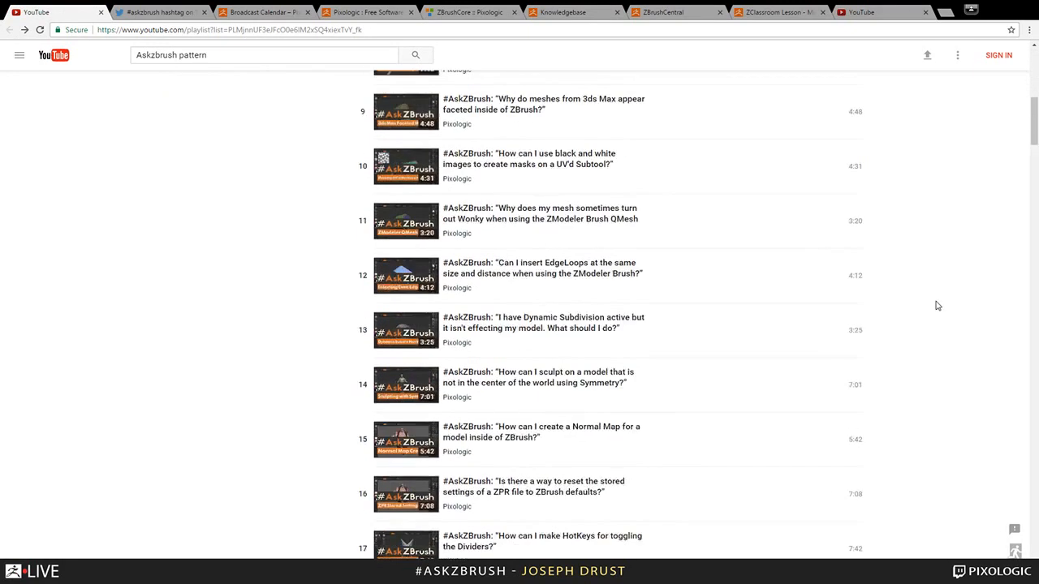
pyautogui.scroll(-4, 937, 305)
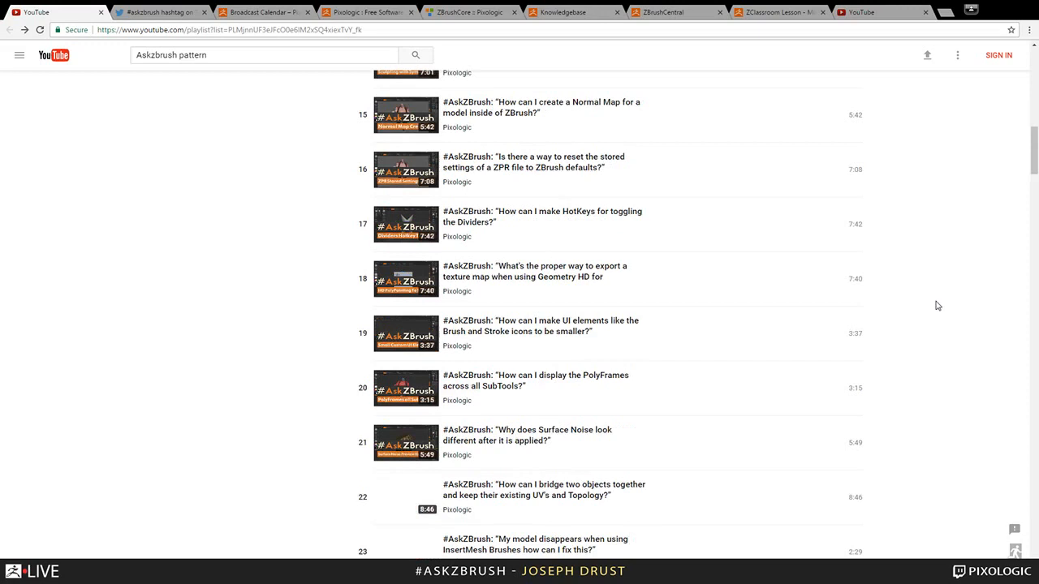
pyautogui.moveTo(1035, 141); pyautogui.dragTo(1024, 438)
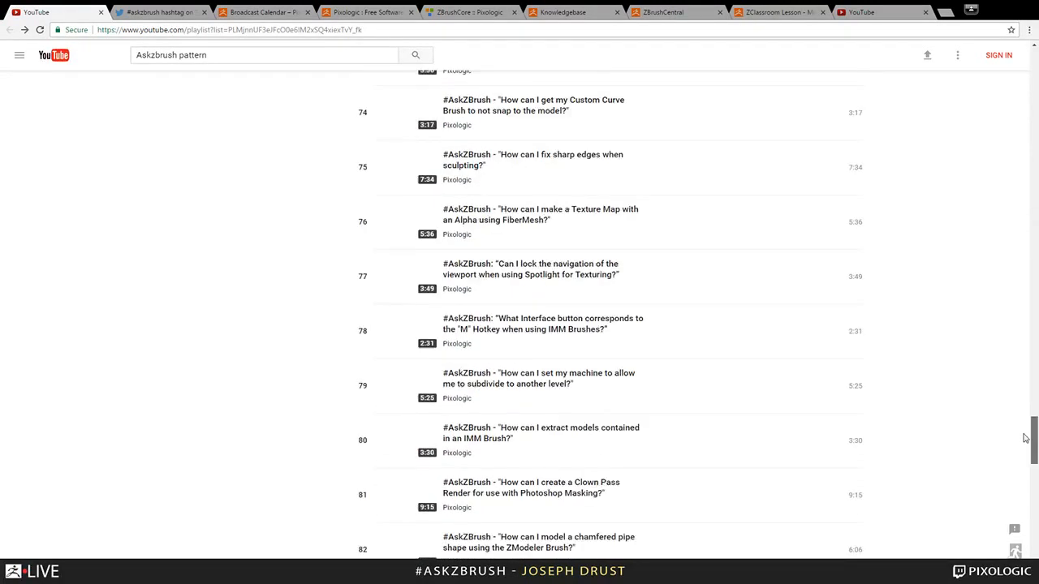
pyautogui.scroll(-15, 878, 387)
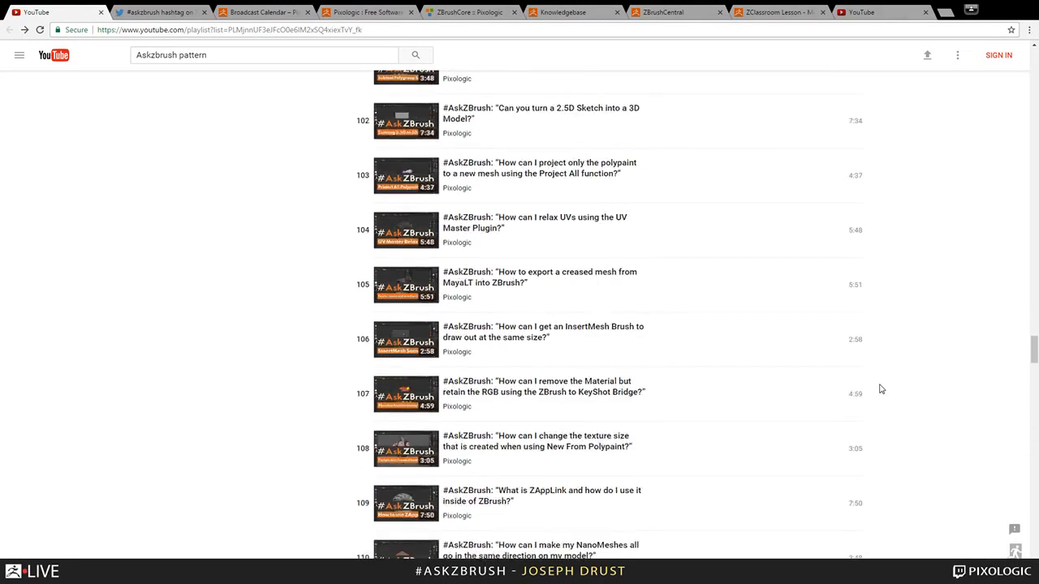
pyautogui.scroll(-5, 629, 233)
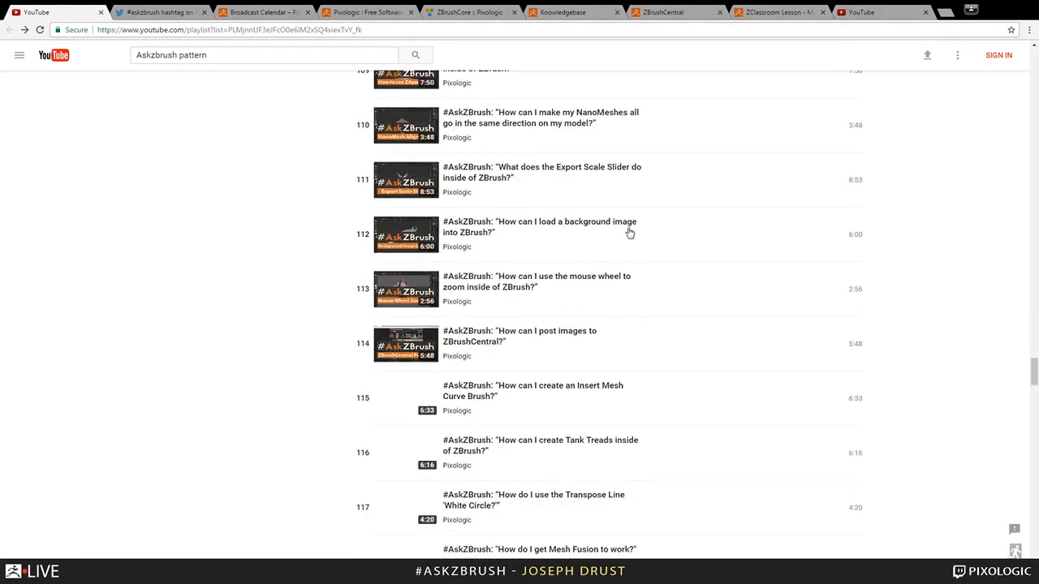
pyautogui.click(163, 12)
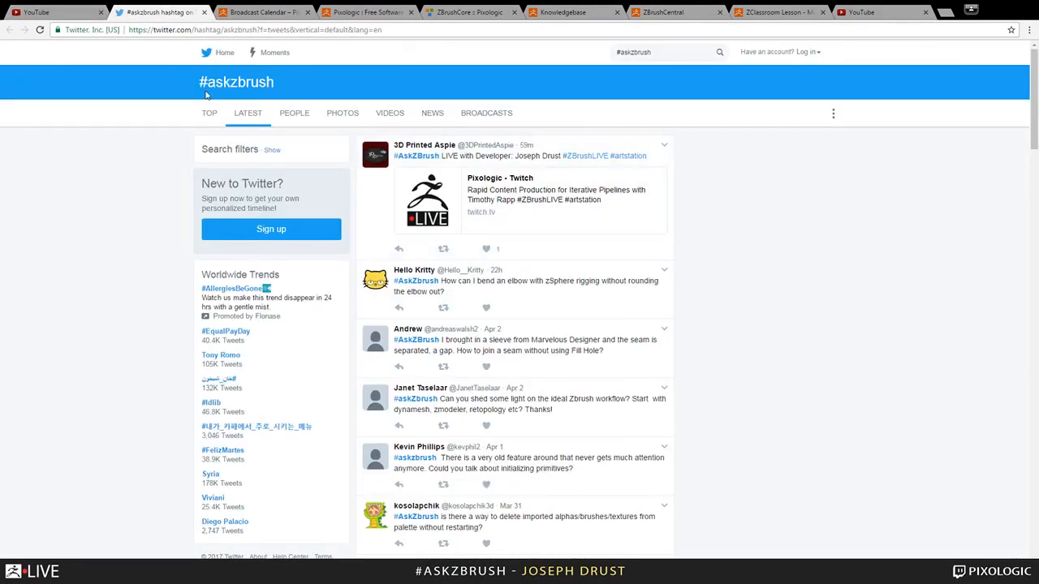
pyautogui.click(77, 14)
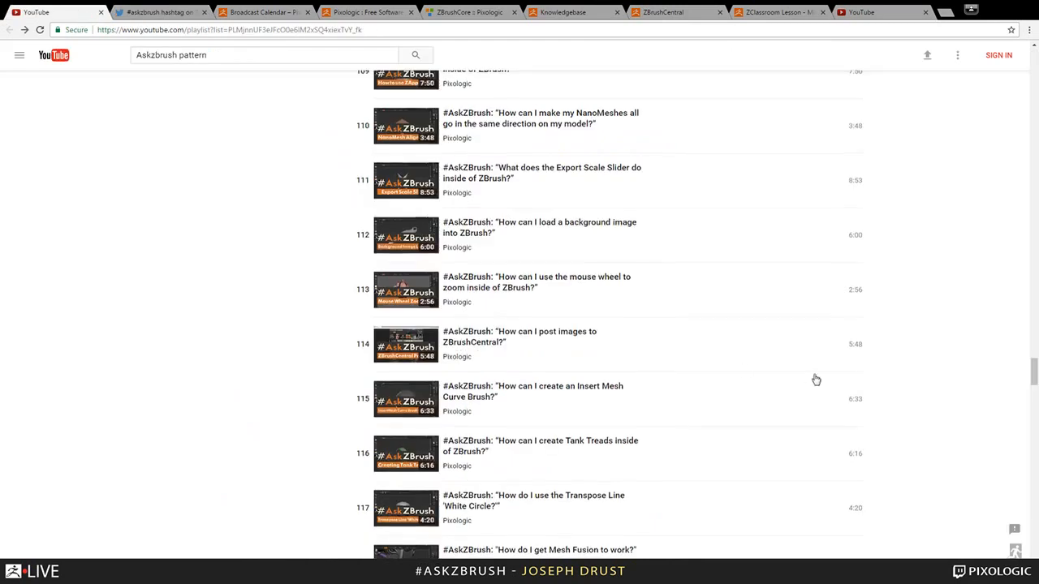
pyautogui.scroll(10, 978, 445)
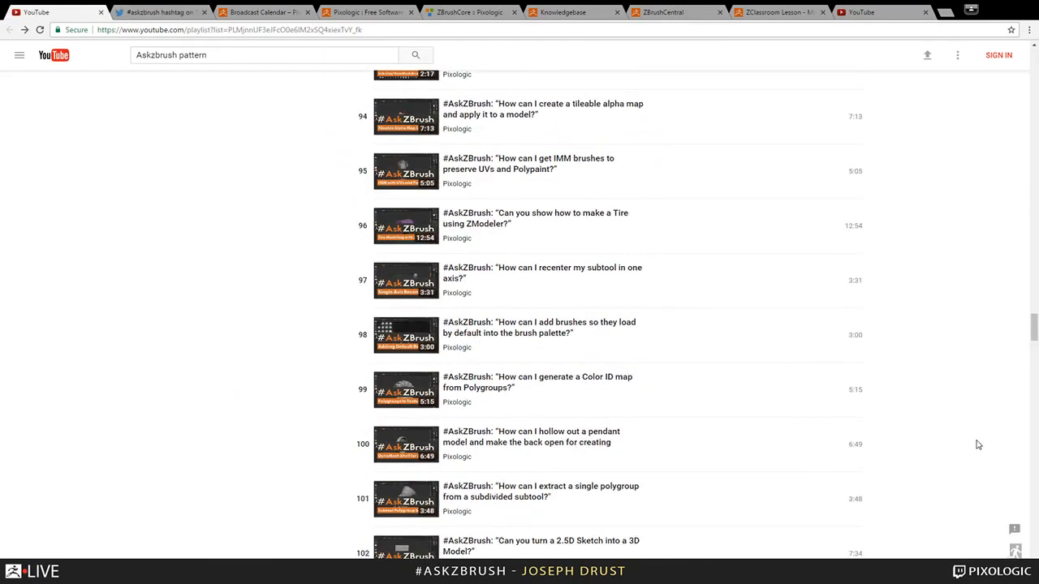
pyautogui.scroll(20, 978, 445)
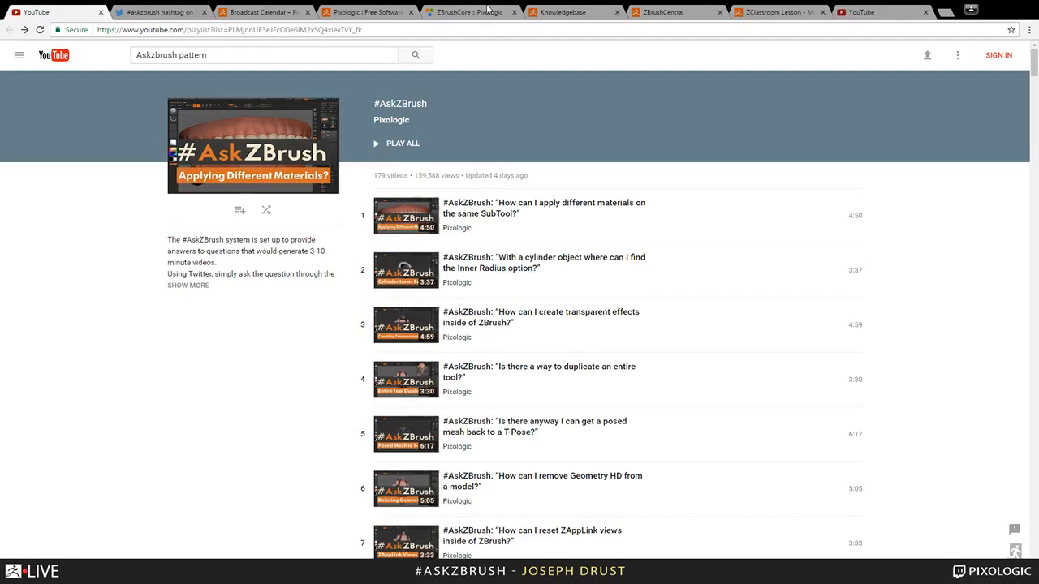
# - Open Pixologic's support Knowledgebase, view the Submit a Ticket page with its departments, and return to the Knowledgebase
pyautogui.click(577, 13)
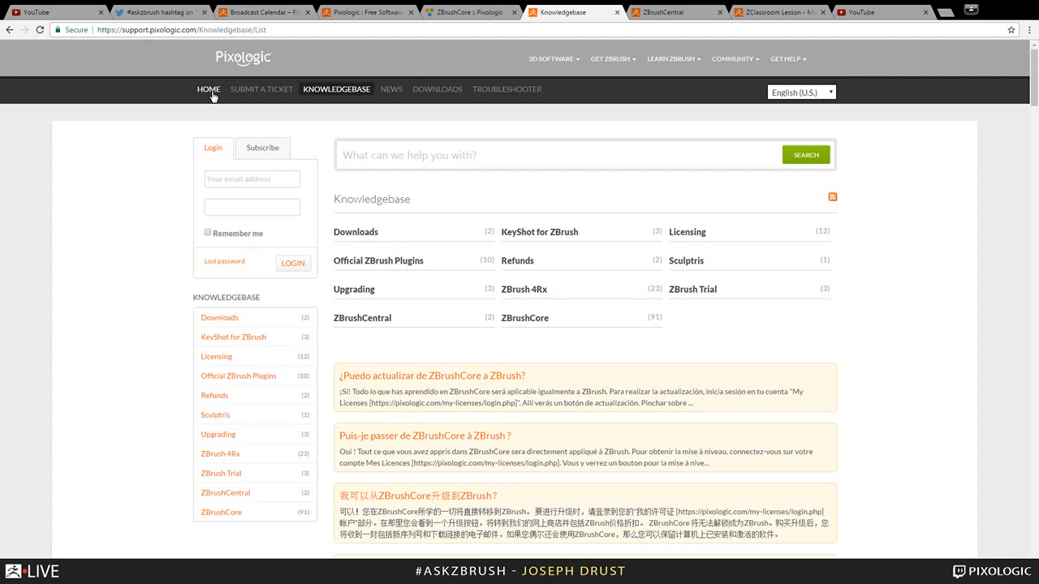
pyautogui.click(261, 90)
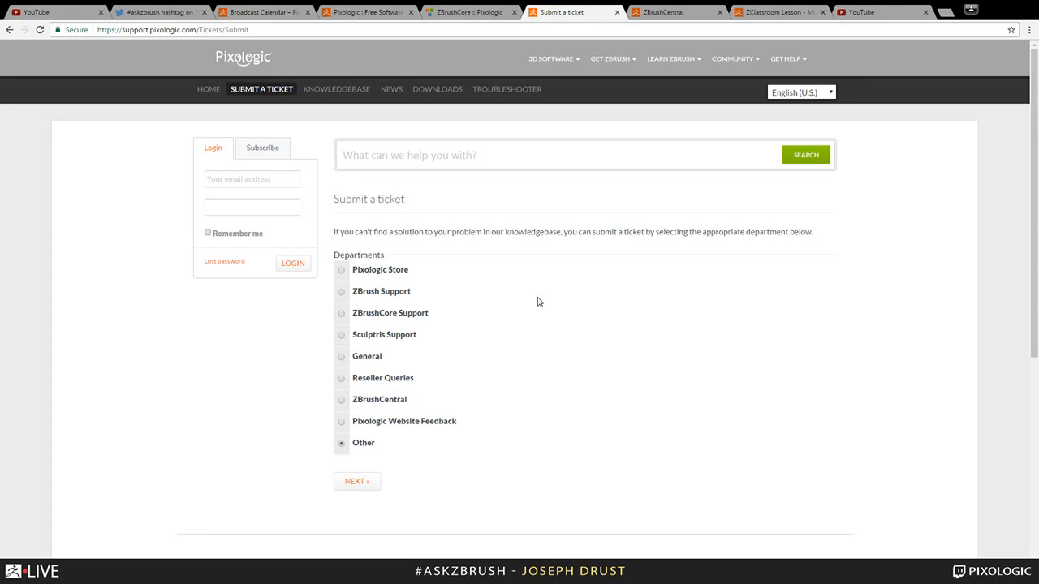
pyautogui.click(364, 90)
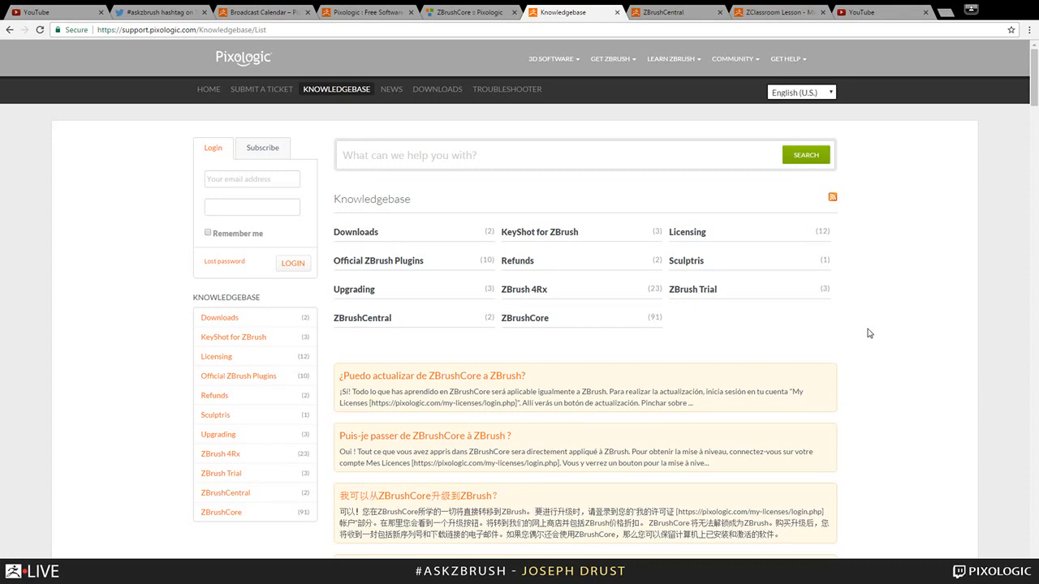
# - Switch to the ZBrushCentral site and look through its forum list, including the support and troubleshooting forums
pyautogui.hotkey('ctrl', 'Tab')
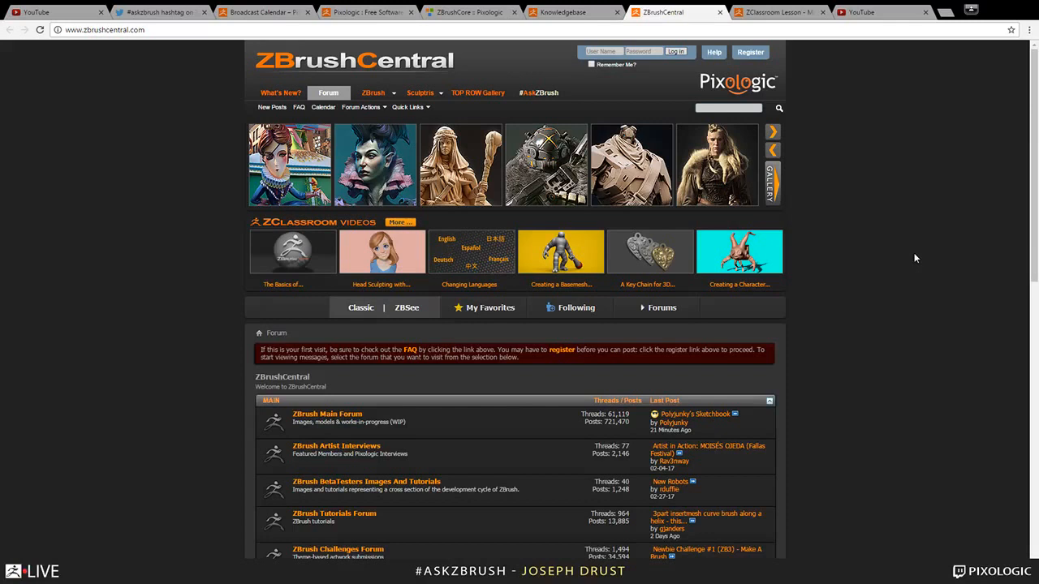
pyautogui.scroll(-3, 824, 349)
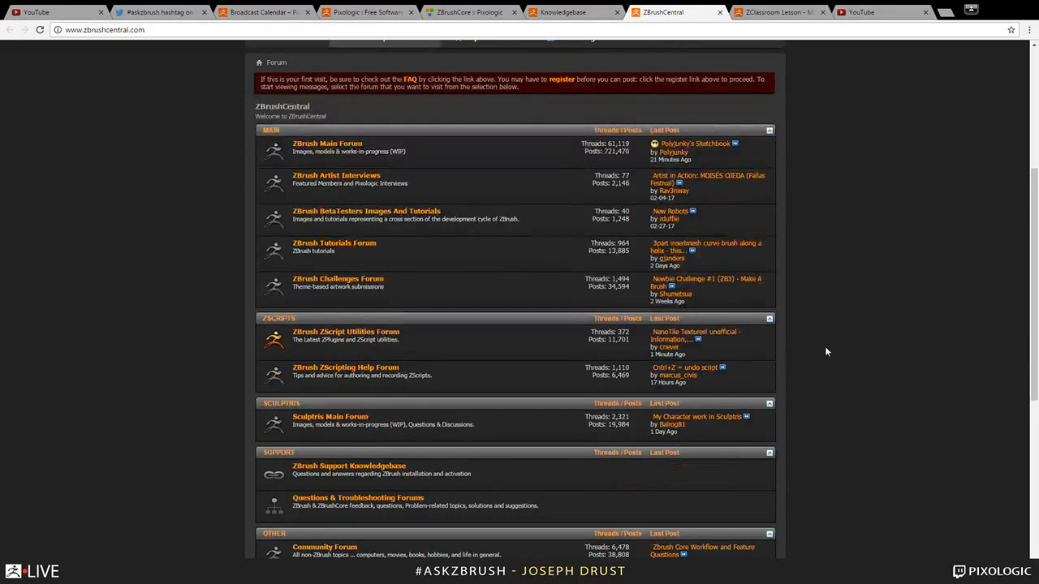
pyautogui.scroll(-1, 824, 346)
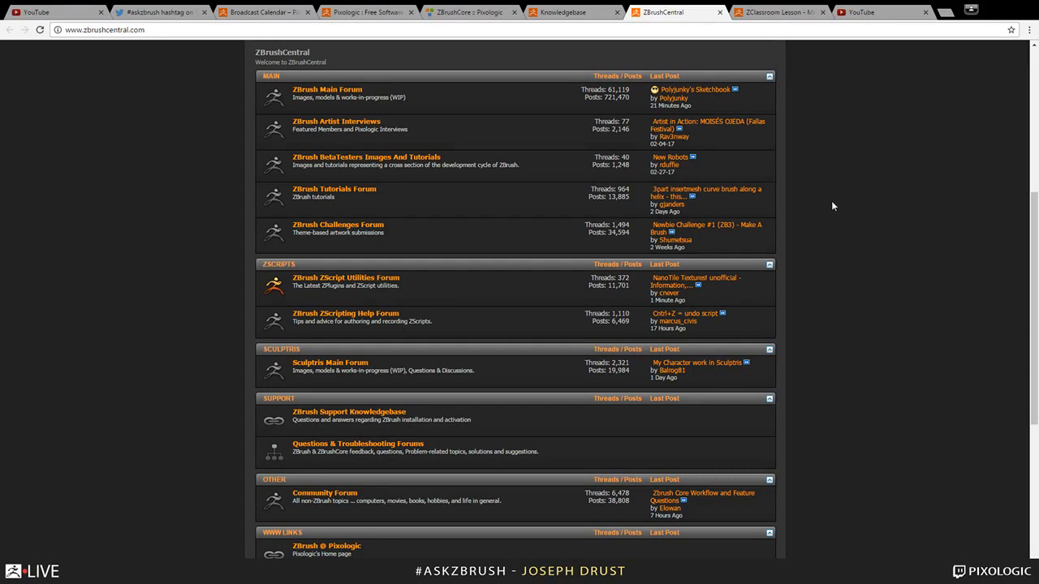
# - Go from the ZClassroom MicroMesh Hood lesson to the ZClassroom home page, skim its sections and return to the page's start
pyautogui.hotkey('ctrl', 'Tab')
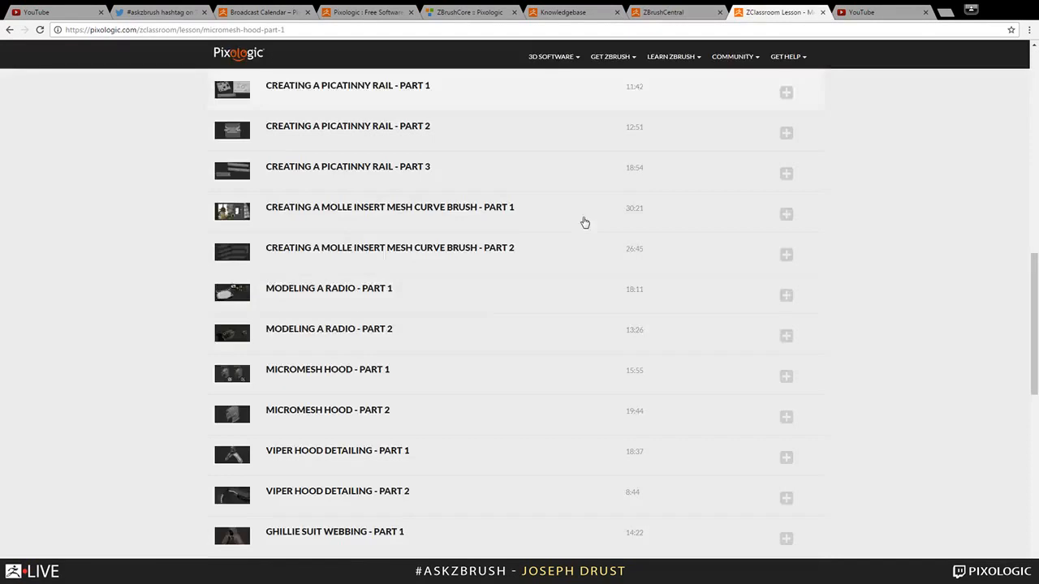
pyautogui.scroll(15, 584, 222)
pyautogui.click(46, 206)
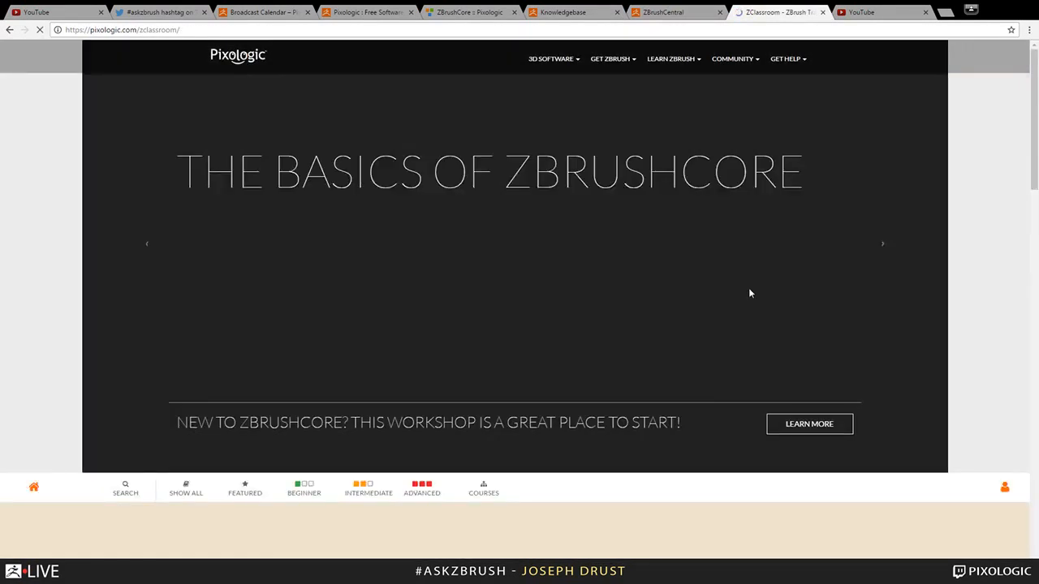
pyautogui.scroll(-6, 839, 297)
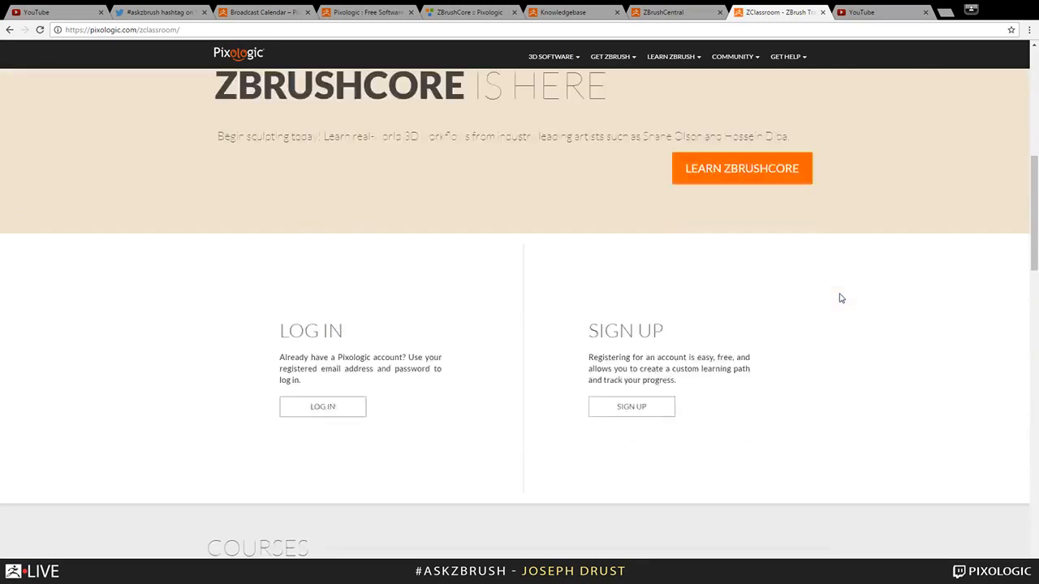
pyautogui.scroll(-4, 840, 298)
pyautogui.scroll(5, 841, 298)
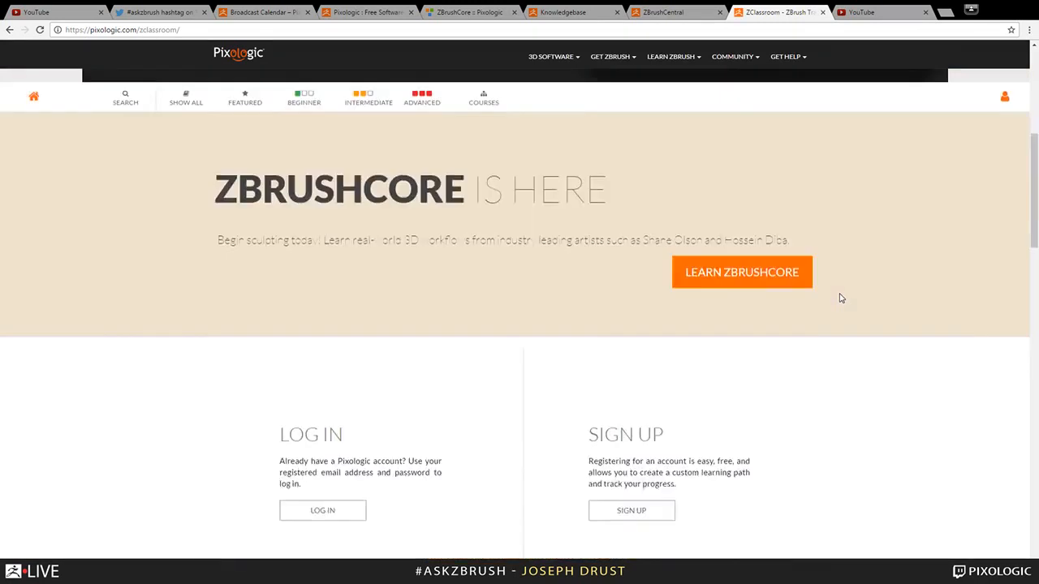
pyautogui.scroll(3, 840, 298)
pyautogui.scroll(2, 841, 299)
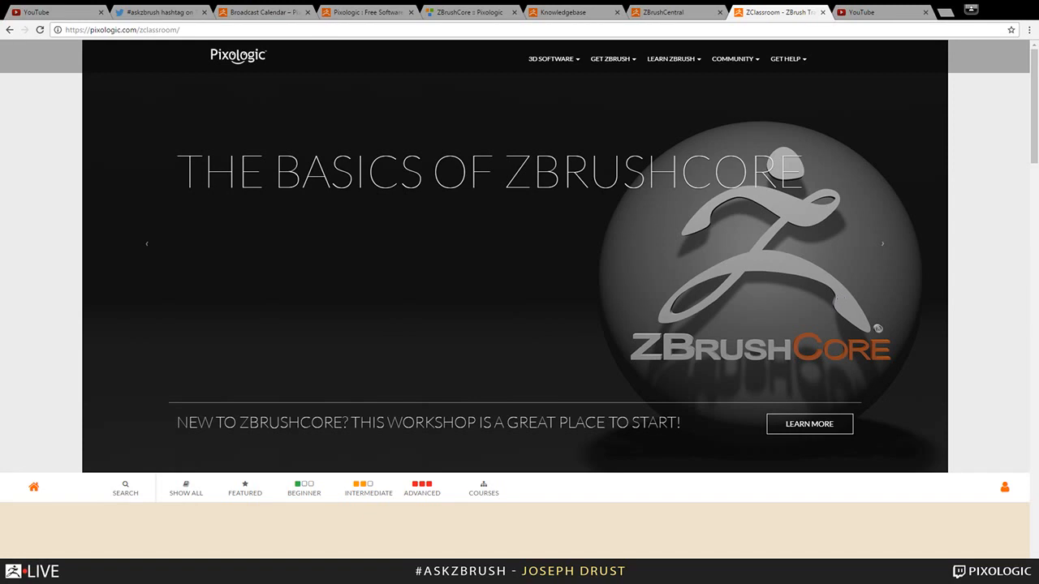
# - View the ZBrush 4R7 free trial page, and look through the April 2017 Broadcast Calendar's scheduled streams before returning to its start
pyautogui.click(358, 13)
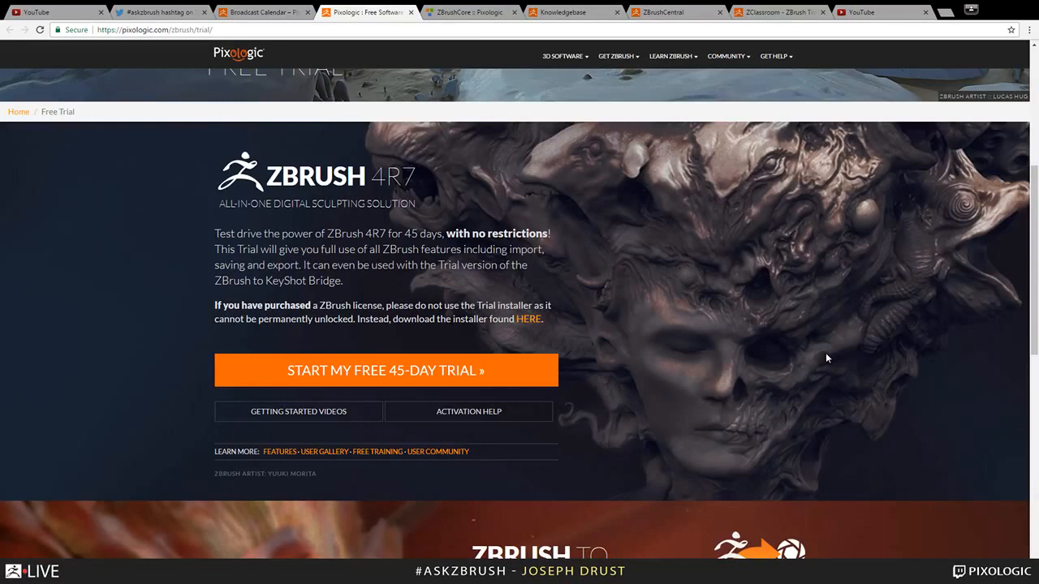
pyautogui.hotkey('ctrl', 'shift', 'Tab')
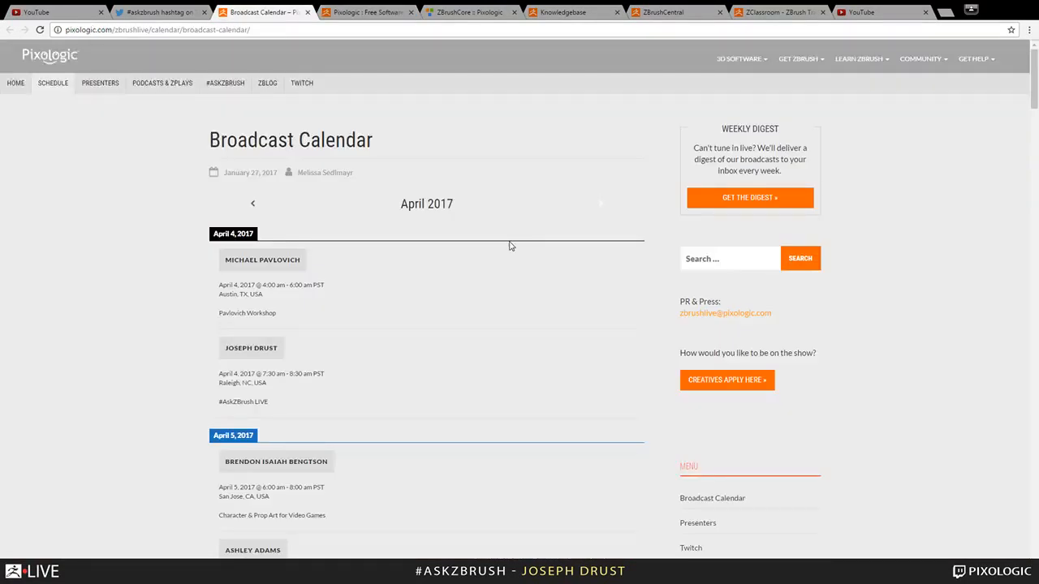
pyautogui.scroll(-10, 528, 285)
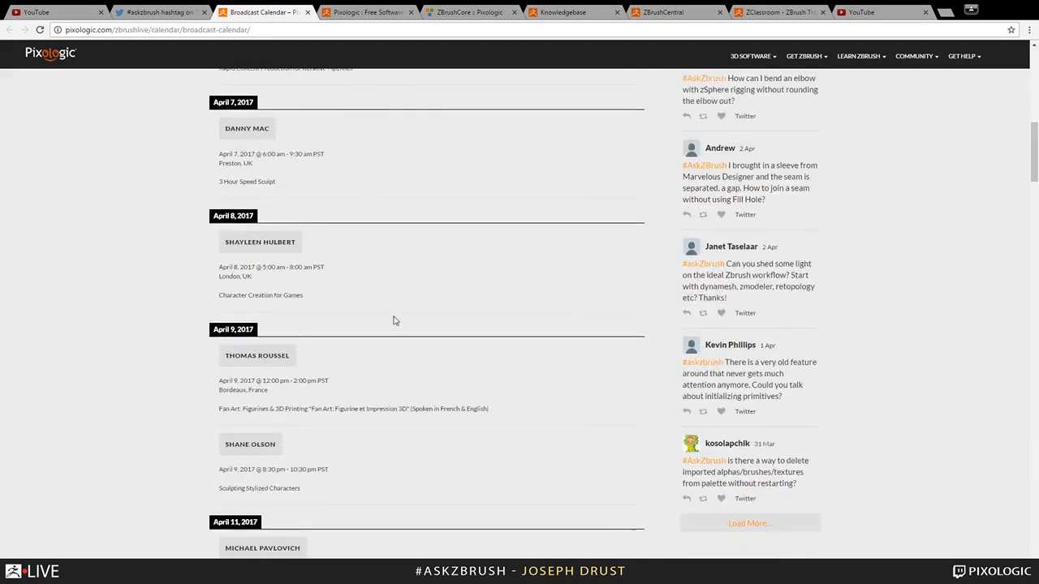
pyautogui.scroll(5, 394, 320)
pyautogui.scroll(2, 399, 312)
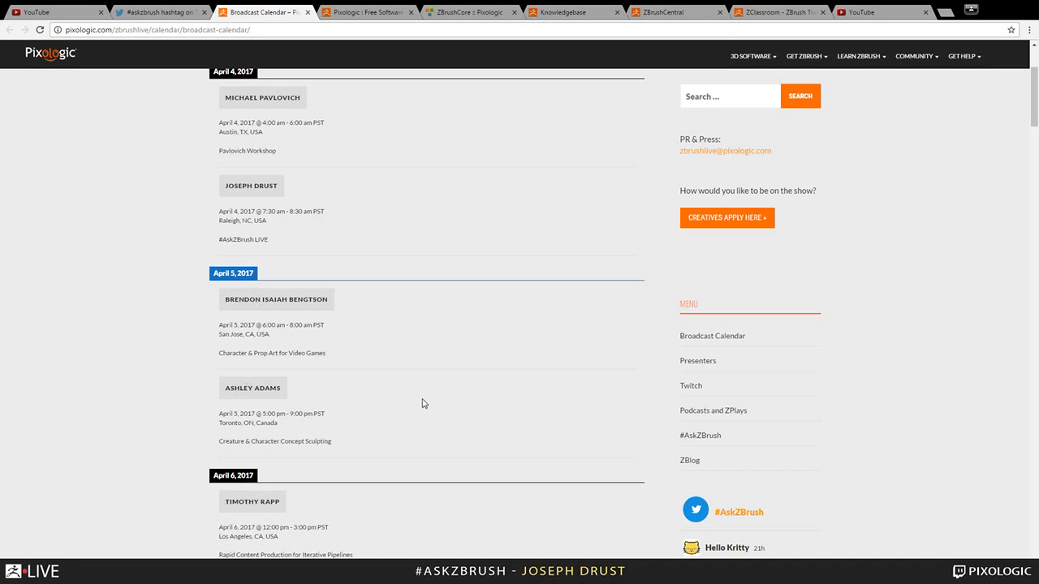
pyautogui.scroll(-1, 421, 403)
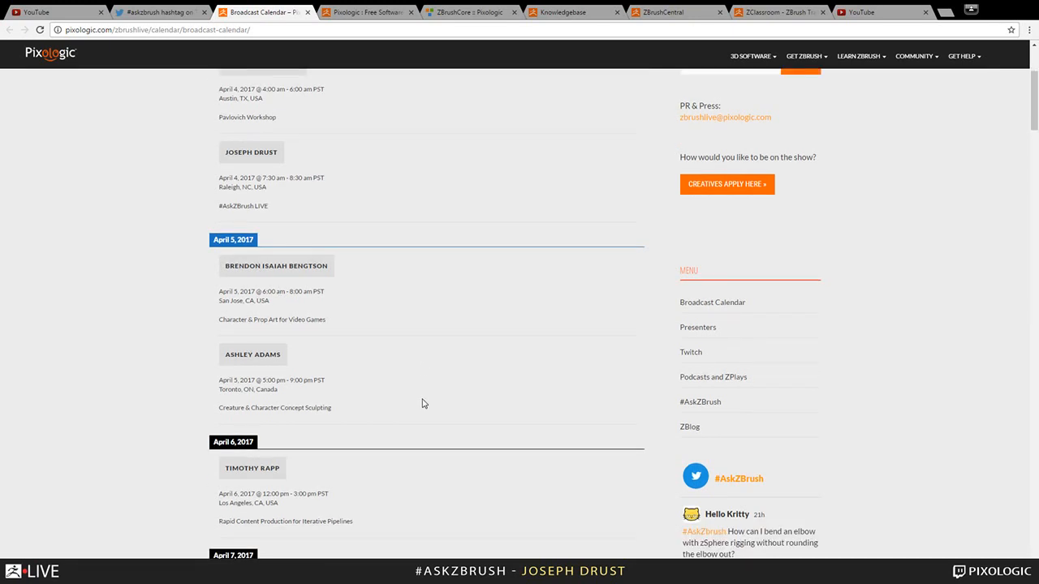
pyautogui.scroll(-2, 422, 403)
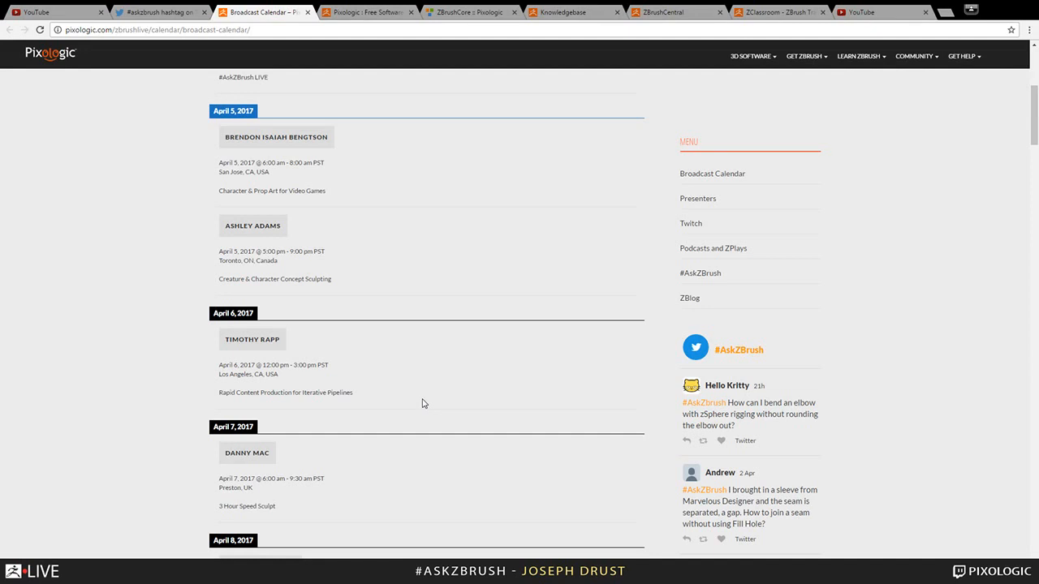
pyautogui.scroll(-2, 422, 403)
pyautogui.scroll(-3, 422, 403)
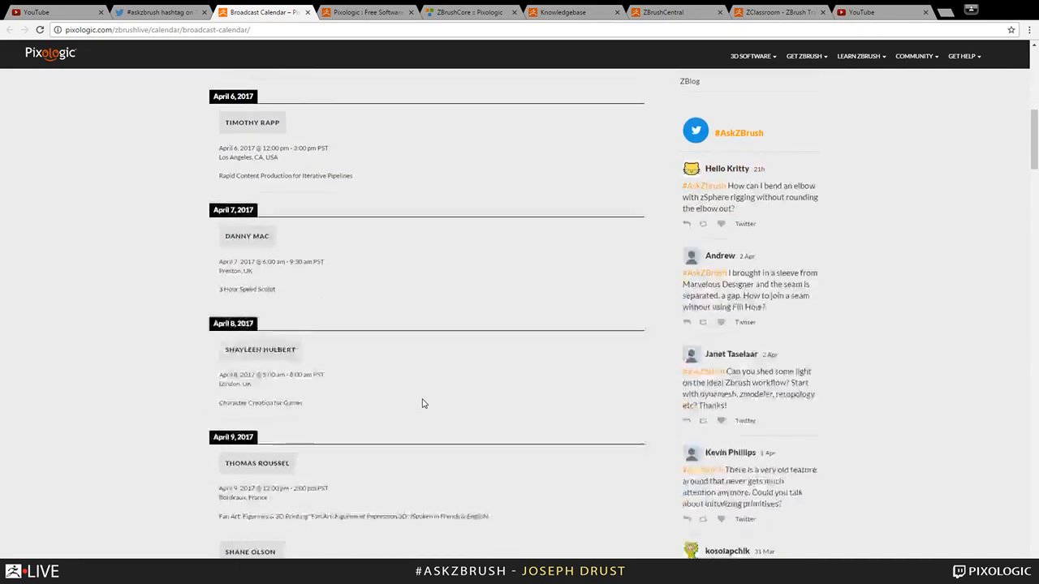
pyautogui.scroll(-3, 422, 403)
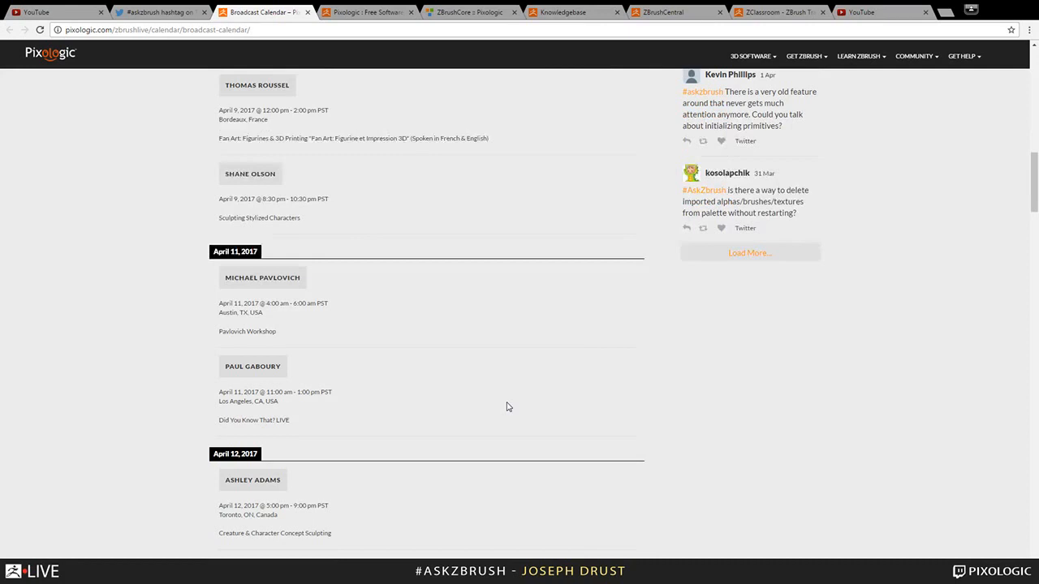
pyautogui.scroll(-2, 506, 407)
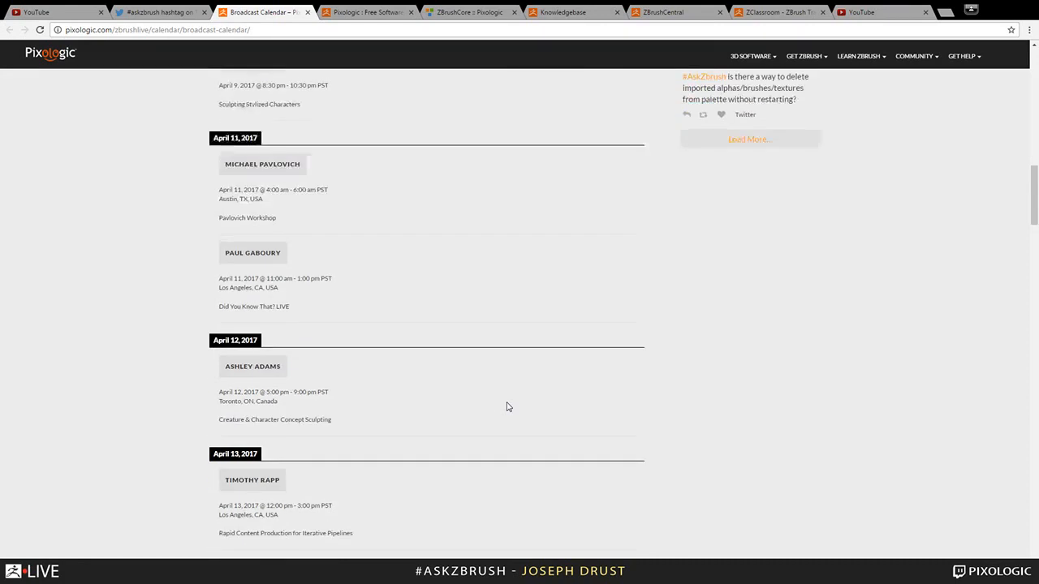
pyautogui.scroll(-3, 506, 406)
pyautogui.scroll(14, 506, 407)
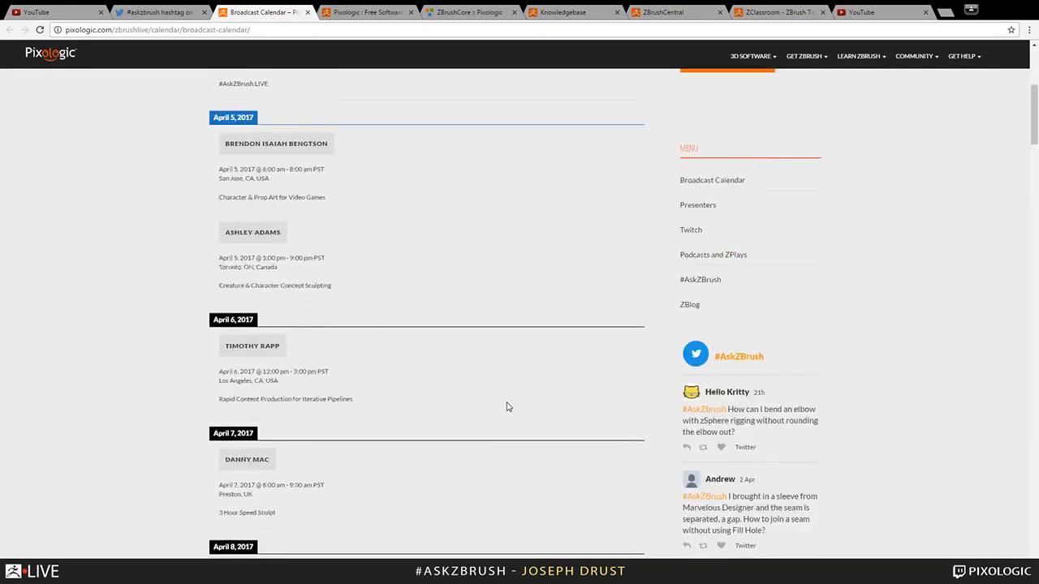
pyautogui.scroll(5, 507, 406)
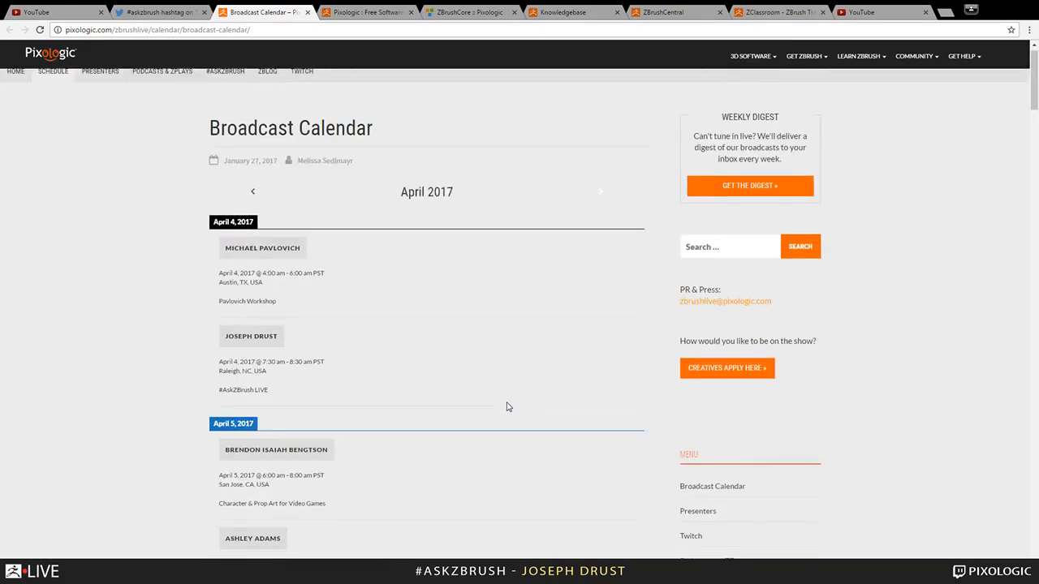
pyautogui.scroll(1, 506, 407)
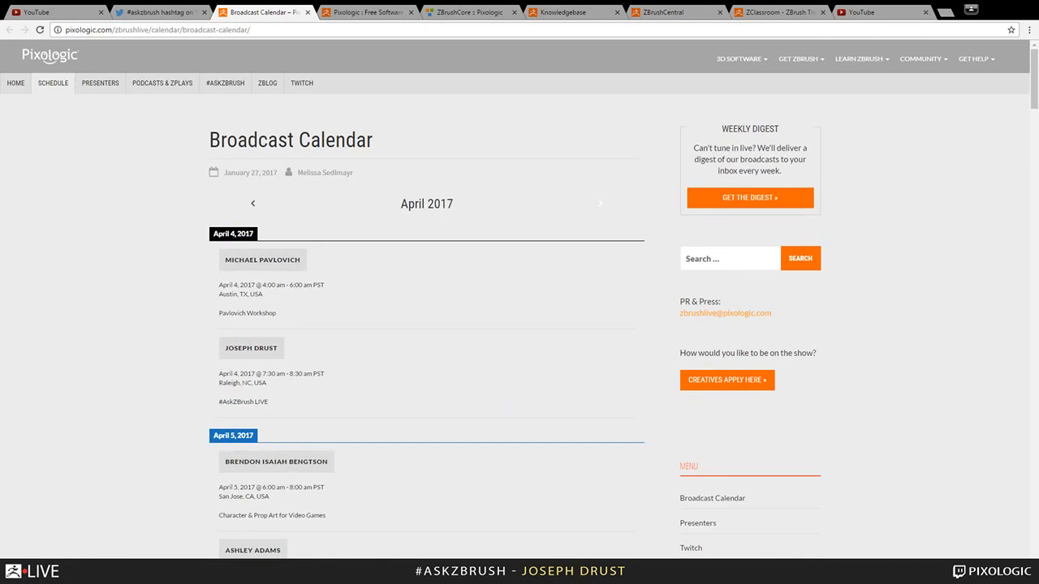